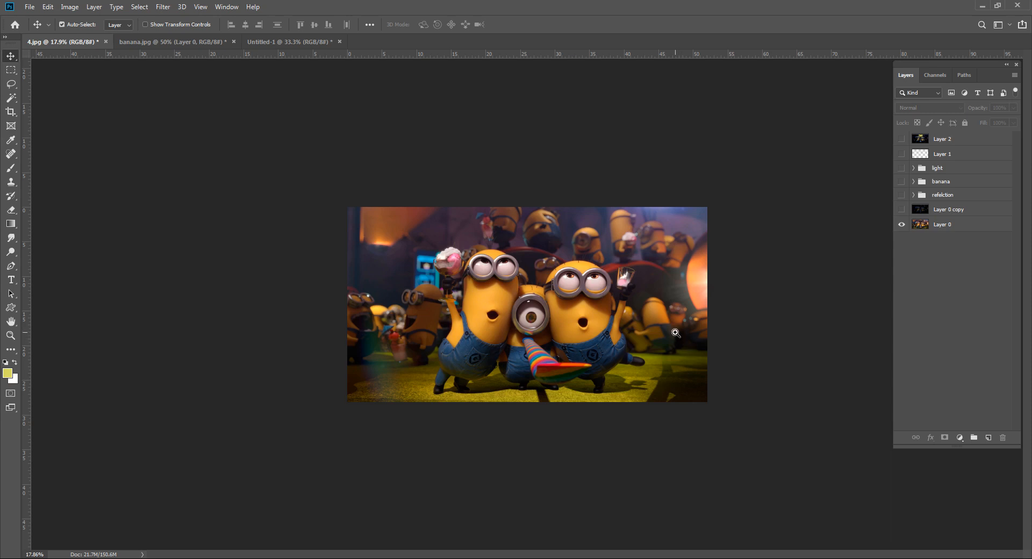
# Check the pixel dimensions of the 4.jpg image in Image Size and close the dialog without changes.
pyautogui.keyDown('ctrl'); pyautogui.click(703, 322); pyautogui.keyUp('ctrl')
pyautogui.moveTo(703, 323); pyautogui.dragTo(707, 320)
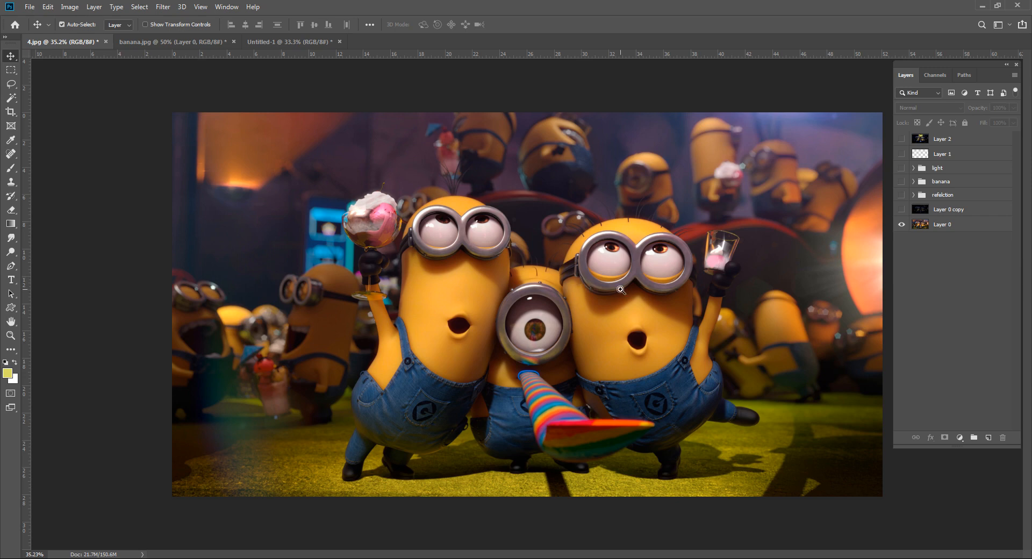
pyautogui.scroll(-1, 618, 287)
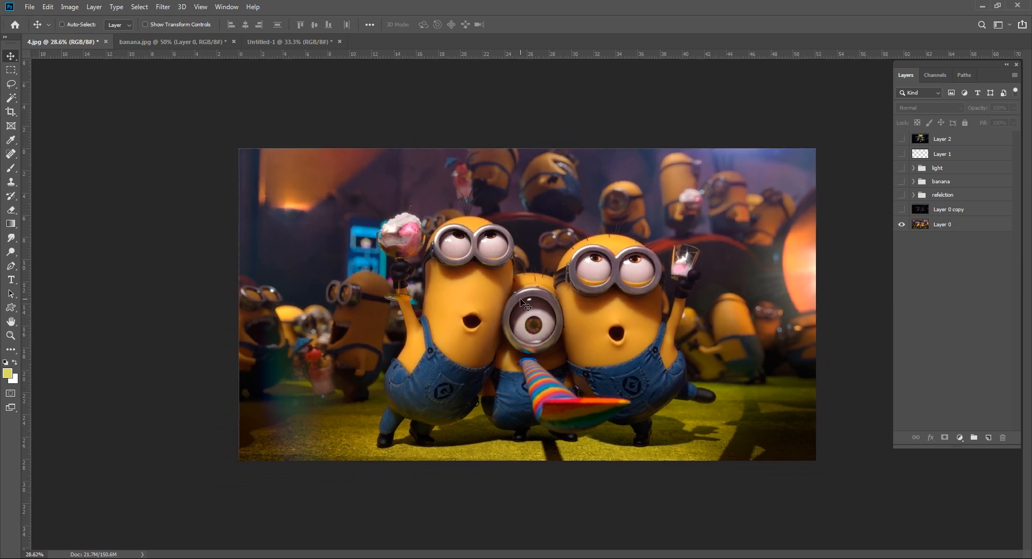
pyautogui.click(70, 7)
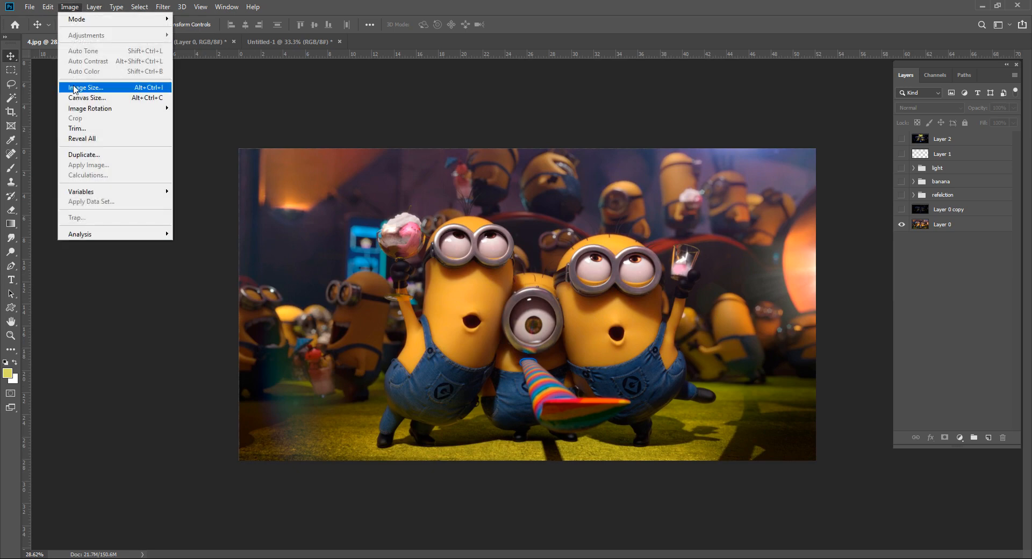
pyautogui.click(75, 80)
pyautogui.press('Tab')
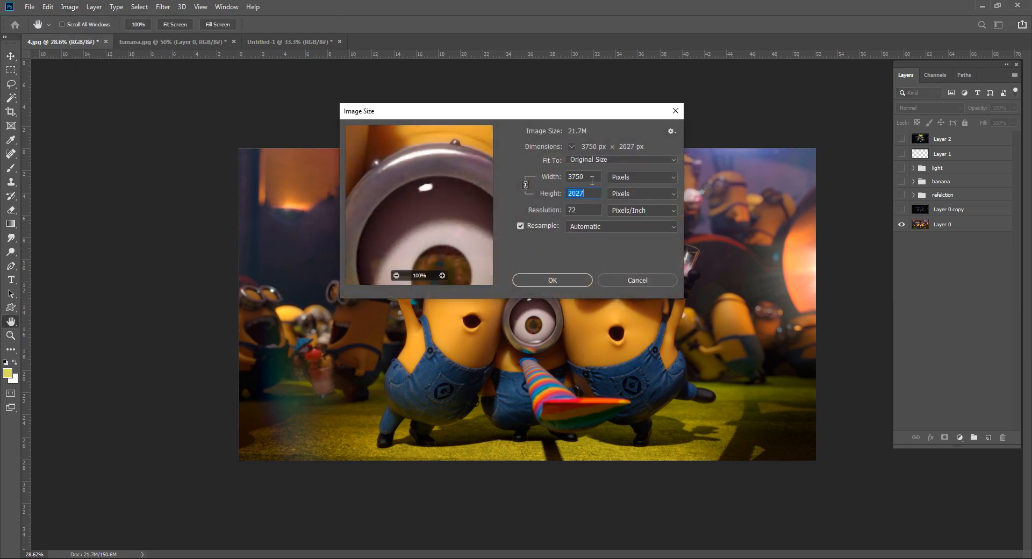
pyautogui.click(676, 113)
pyautogui.press('v')
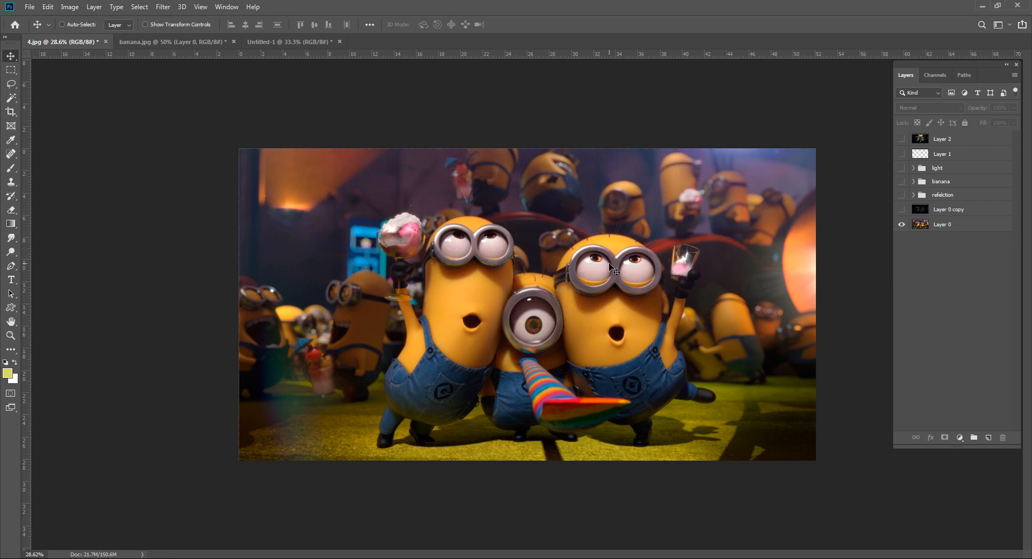
# Compare the finished composite with the original picture by toggling the visibility of all layers except Layer 0.
pyautogui.scroll(-1, 797, 326)
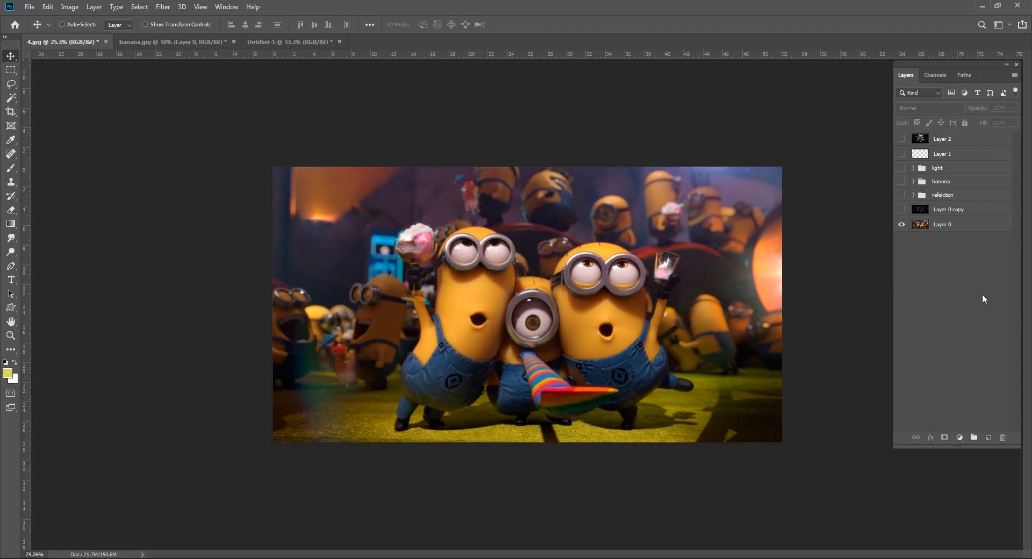
pyautogui.keyDown('alt'); pyautogui.click(902, 225); pyautogui.keyUp('alt')
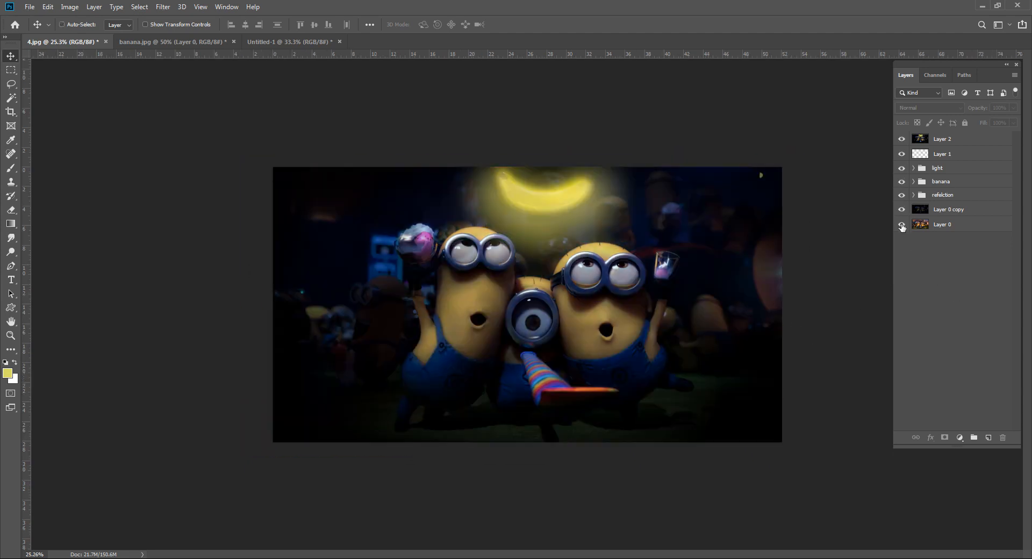
pyautogui.keyDown('alt'); pyautogui.click(902, 224); pyautogui.keyUp('alt')
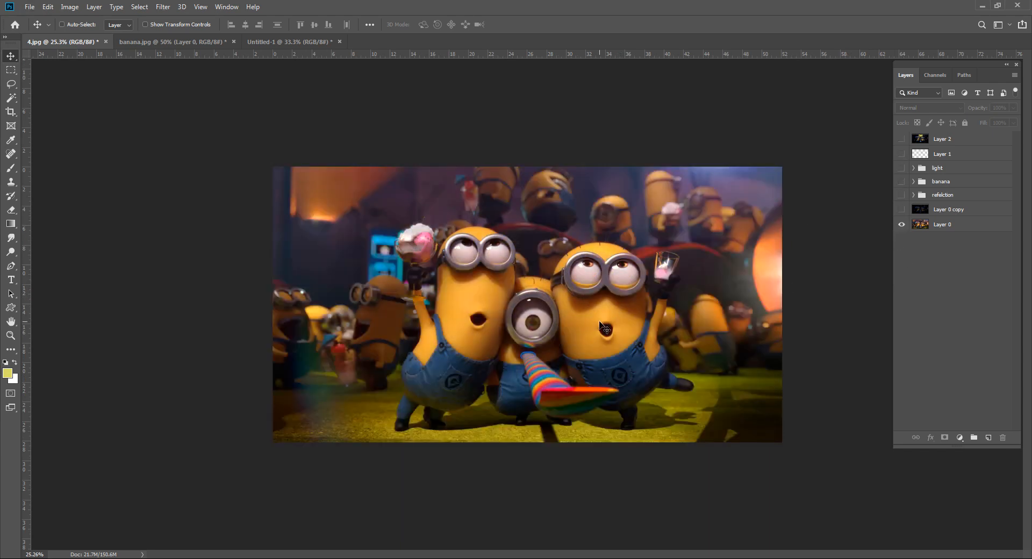
pyautogui.keyDown('alt'); pyautogui.click(901, 225); pyautogui.keyUp('alt')
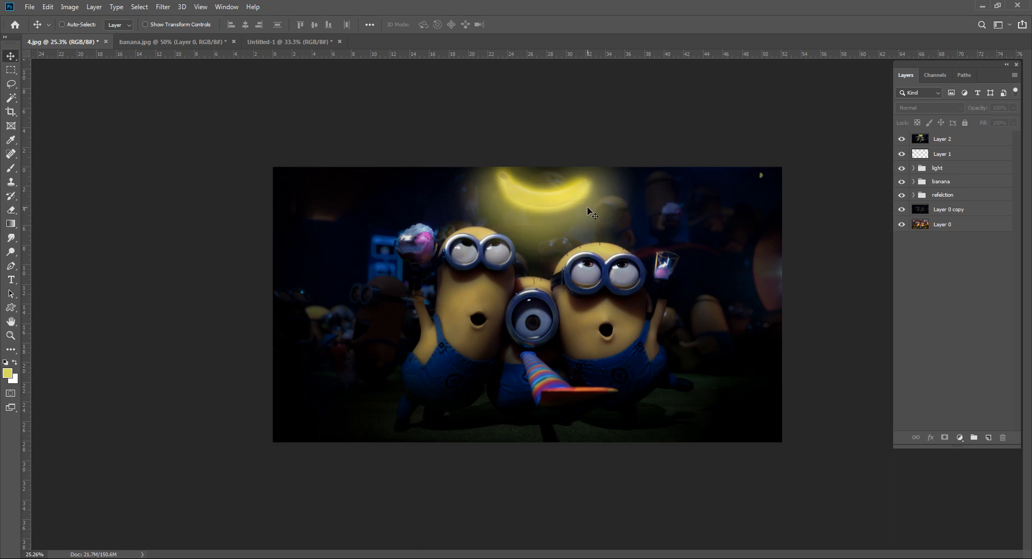
pyautogui.keyDown('alt'); pyautogui.click(901, 224); pyautogui.keyUp('alt')
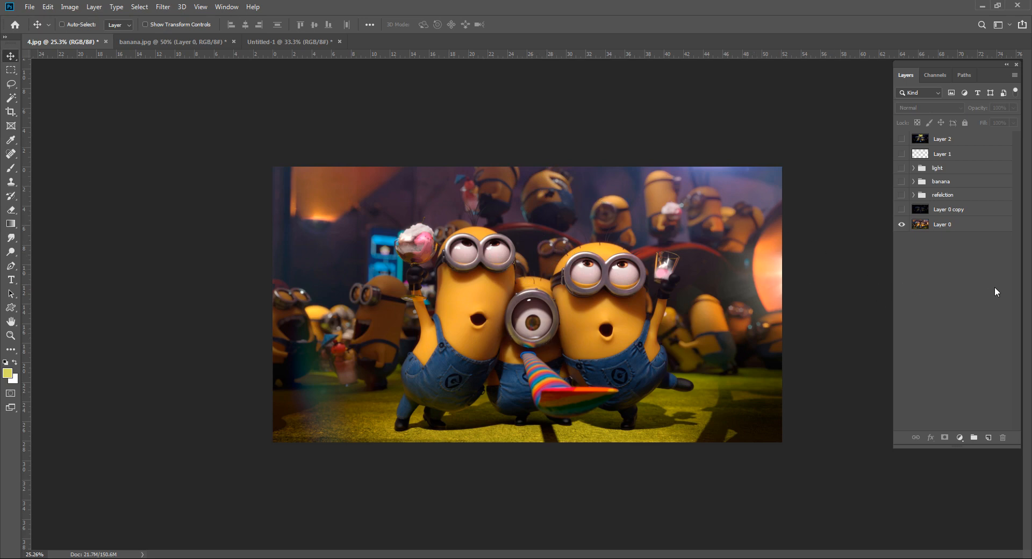
# Make Layer 0 copy visible and delete the reflection, banana and light groups, Layer 1 and Layer 2.
pyautogui.click(962, 212)
pyautogui.click(901, 210)
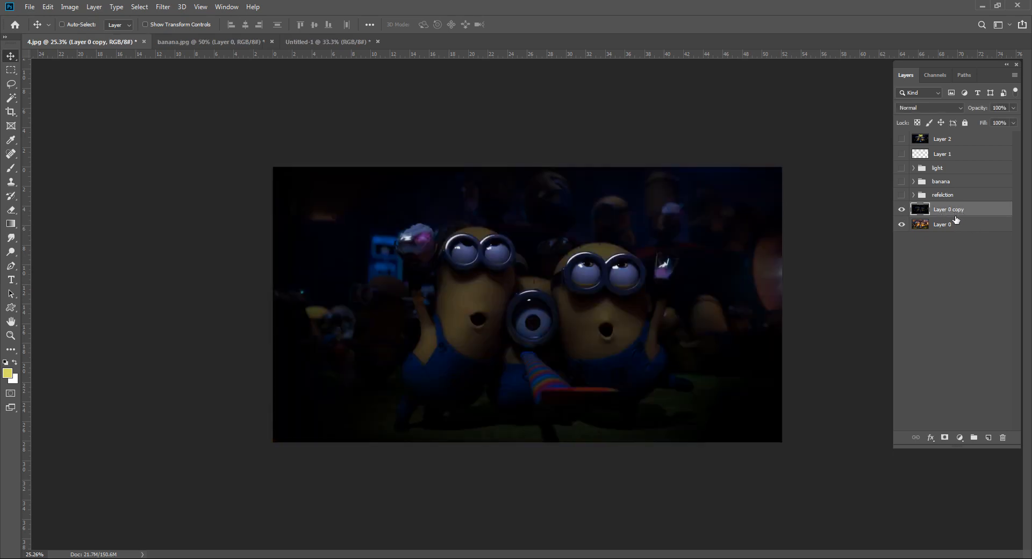
pyautogui.click(954, 196)
pyautogui.press('Delete')
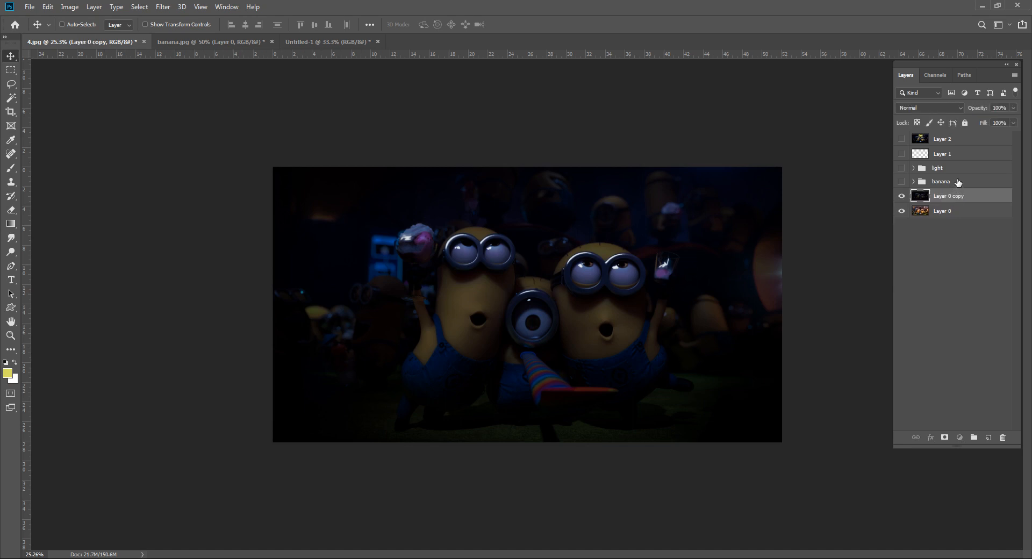
pyautogui.click(958, 182)
pyautogui.press('Delete')
pyautogui.click(958, 169)
pyautogui.press('Delete')
pyautogui.click(956, 155)
pyautogui.press('Delete')
pyautogui.click(950, 140)
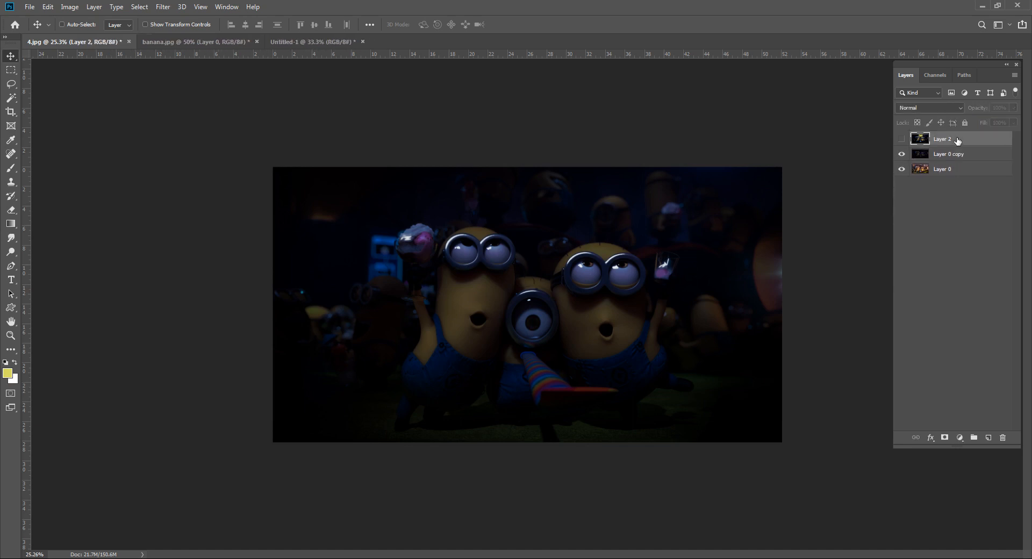
pyautogui.press('Delete')
# Rename the darkened Layer 0 copy as "dark".
pyautogui.doubleClick(950, 140)
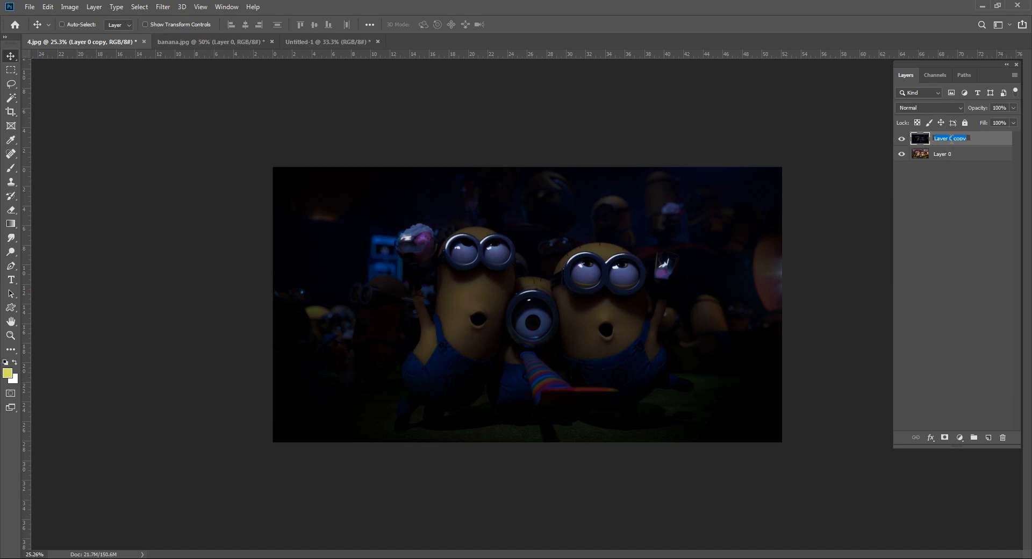
pyautogui.write('dark')
pyautogui.press('Return')
# View the example picture of the red jeep in the separate image viewer window and close it.
pyautogui.doubleClick(945, 154)
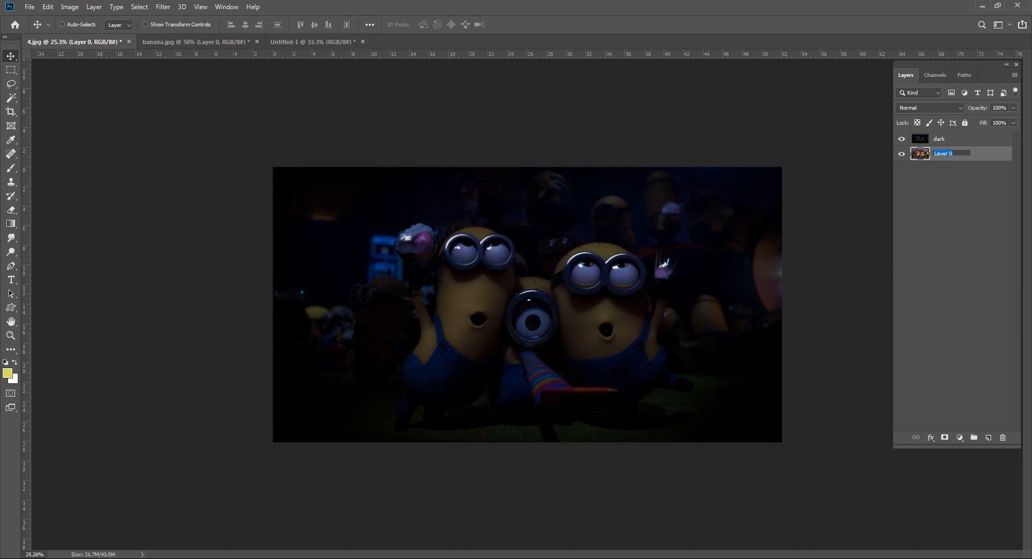
pyautogui.press('Escape')
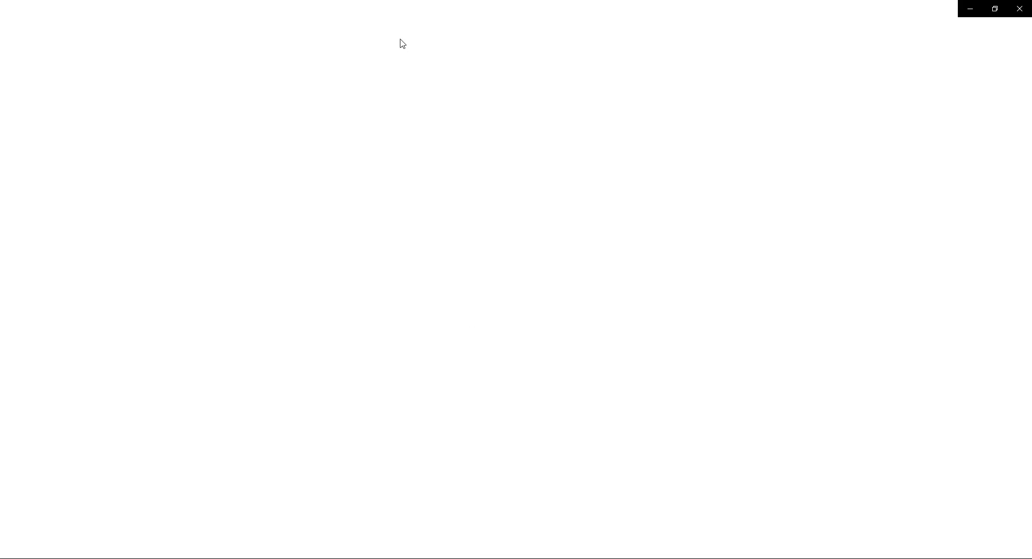
pyautogui.moveTo(425, 4); pyautogui.dragTo(465, 49)
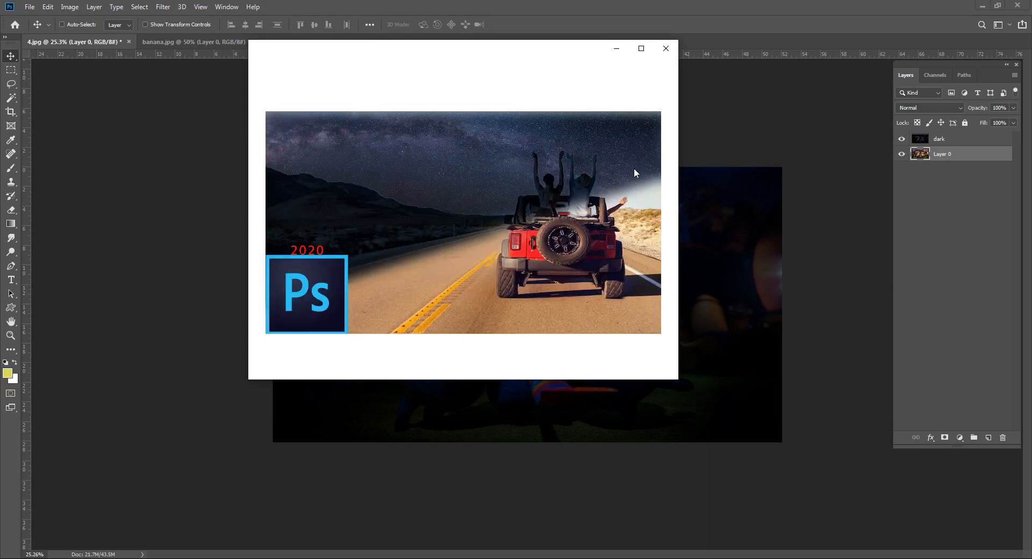
pyautogui.click(666, 47)
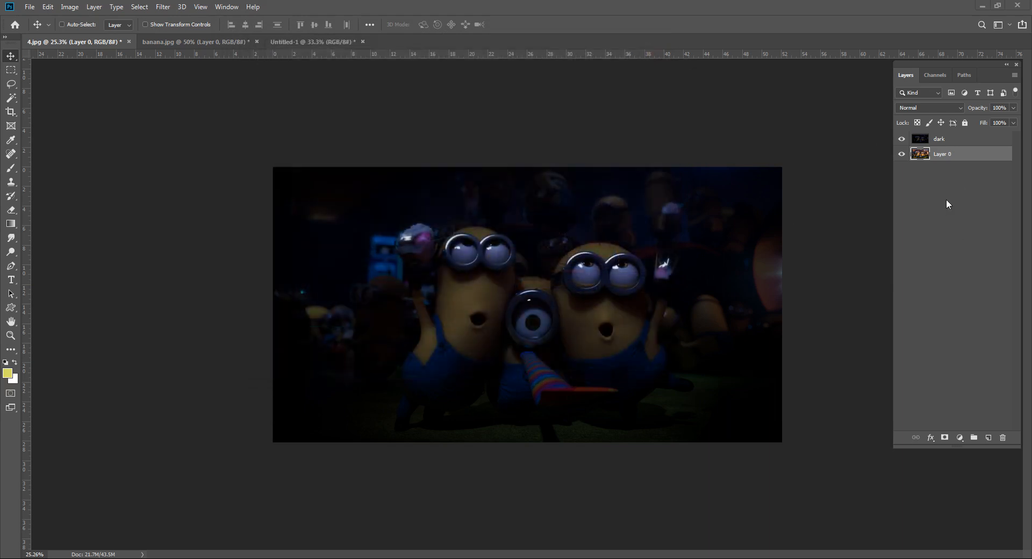
# Rename the original Layer 0 as "base" and deselect all layers.
pyautogui.doubleClick(950, 154)
pyautogui.write('base')
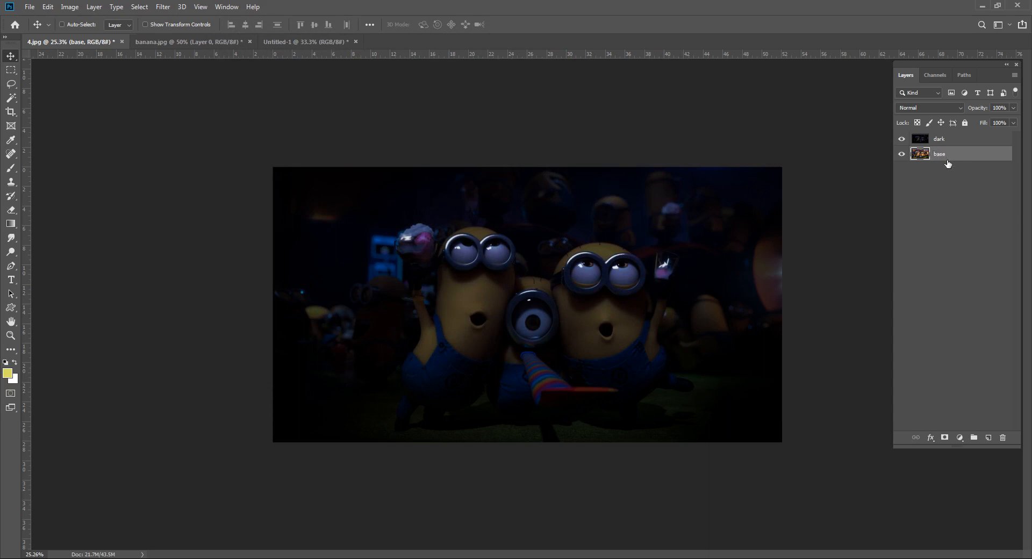
pyautogui.click(943, 241)
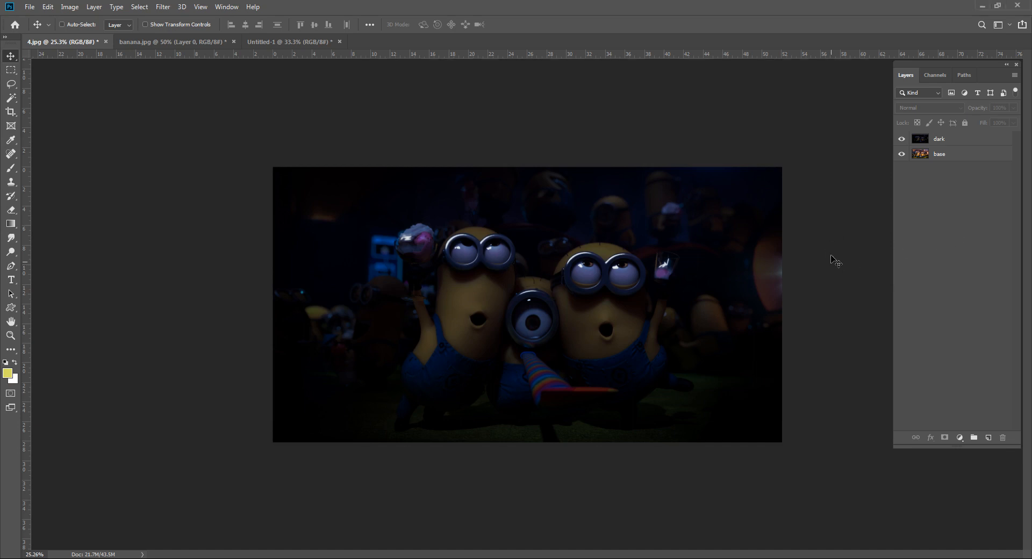
# Copy the cut-out banana from the banana.jpg document into 4.jpg and name its new layer "banana".
pyautogui.click(193, 41)
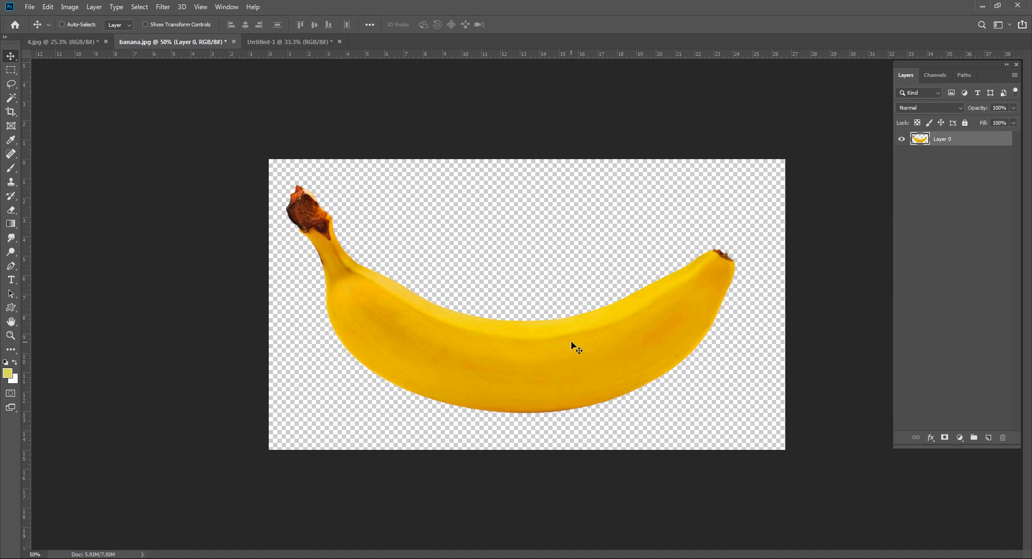
pyautogui.moveTo(599, 297); pyautogui.dragTo(545, 217)
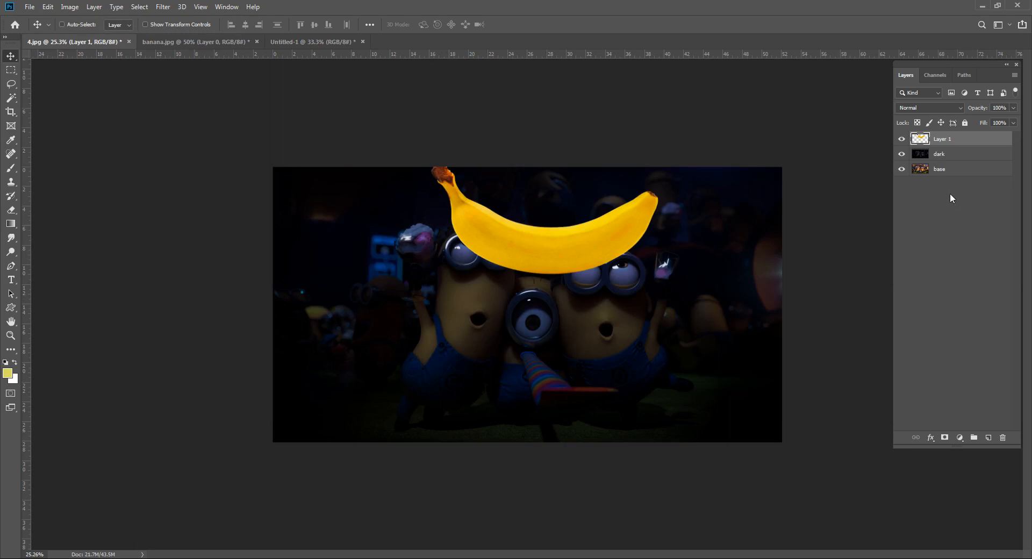
pyautogui.doubleClick(941, 139)
pyautogui.write('banana')
pyautogui.press('Return')
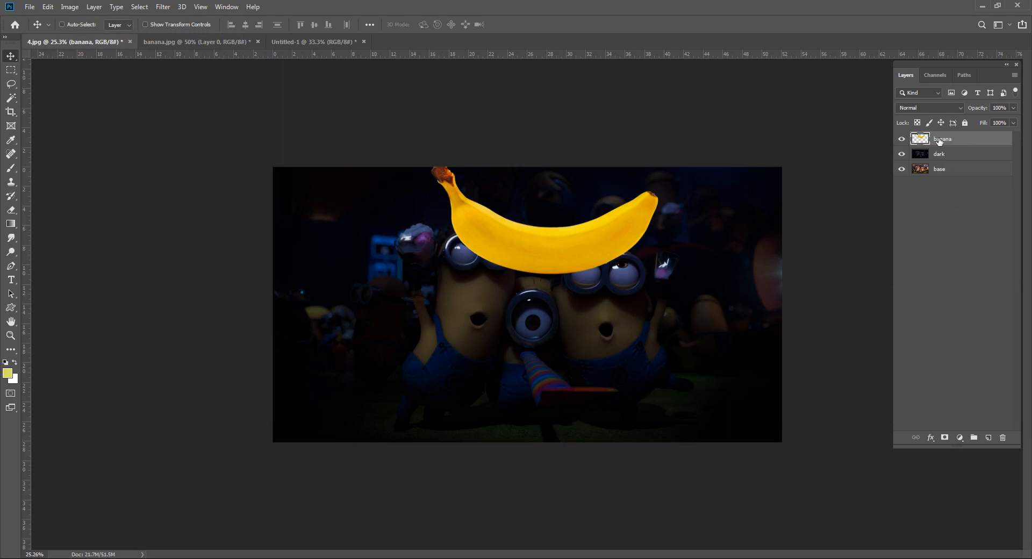
# Convert the banana layer to a smart object and scale it to about 36.8% width and 33.5% height above the minions.
pyautogui.rightClick(968, 141)
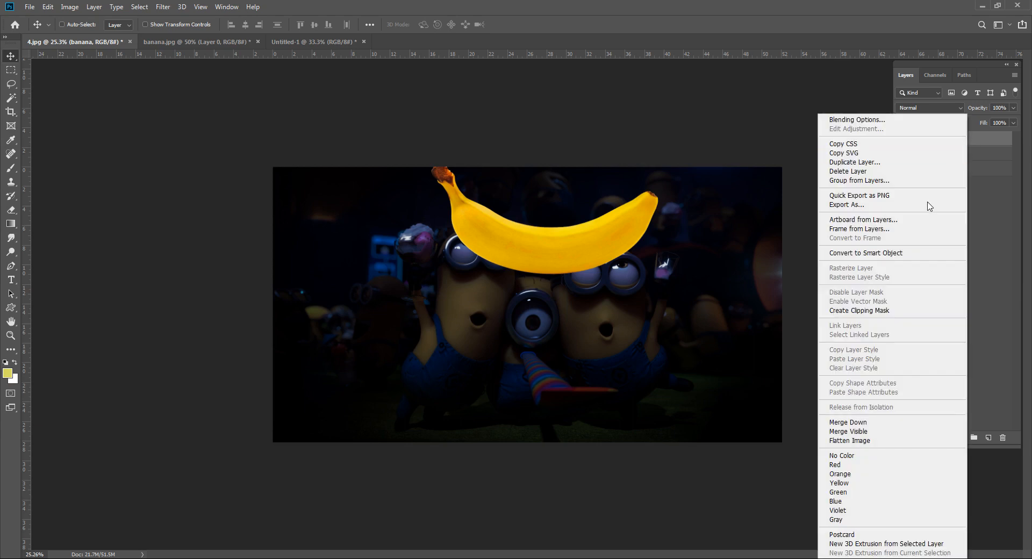
pyautogui.click(899, 252)
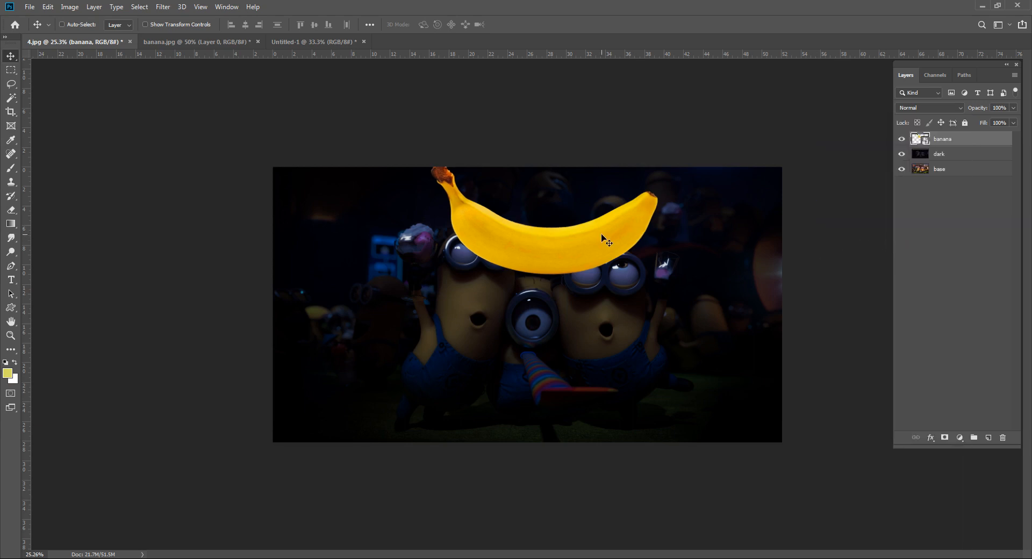
pyautogui.press('ctrl')
pyautogui.hotkey('ctrl', 't')
pyautogui.moveTo(651, 158); pyautogui.dragTo(593, 191)
pyautogui.moveTo(554, 240); pyautogui.dragTo(633, 239)
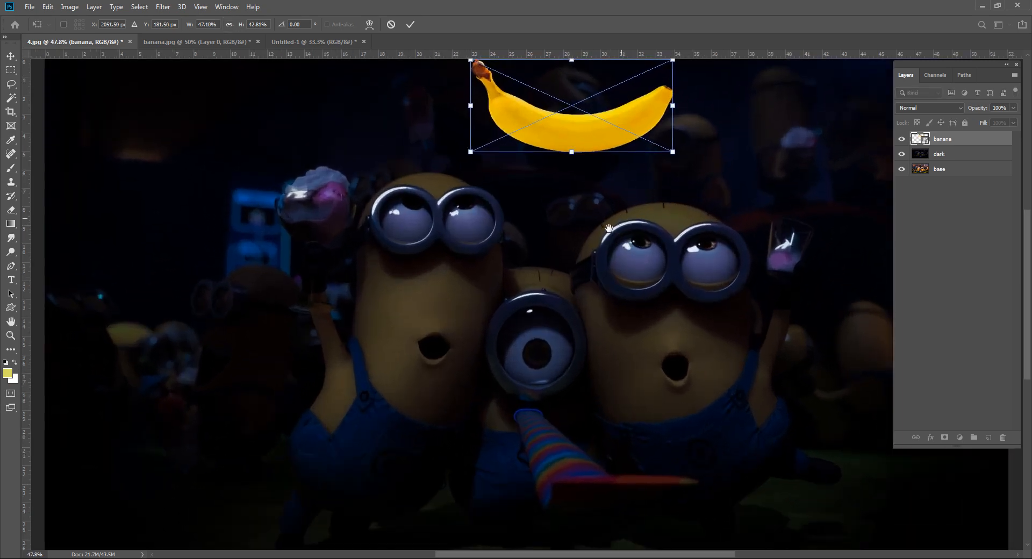
pyautogui.moveTo(585, 122); pyautogui.dragTo(542, 178)
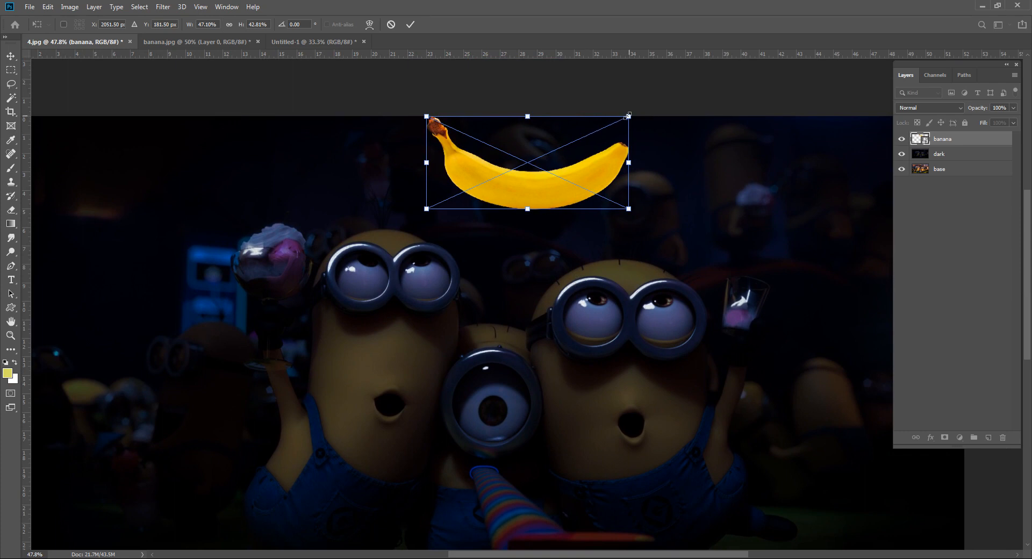
pyautogui.moveTo(626, 116); pyautogui.dragTo(618, 120)
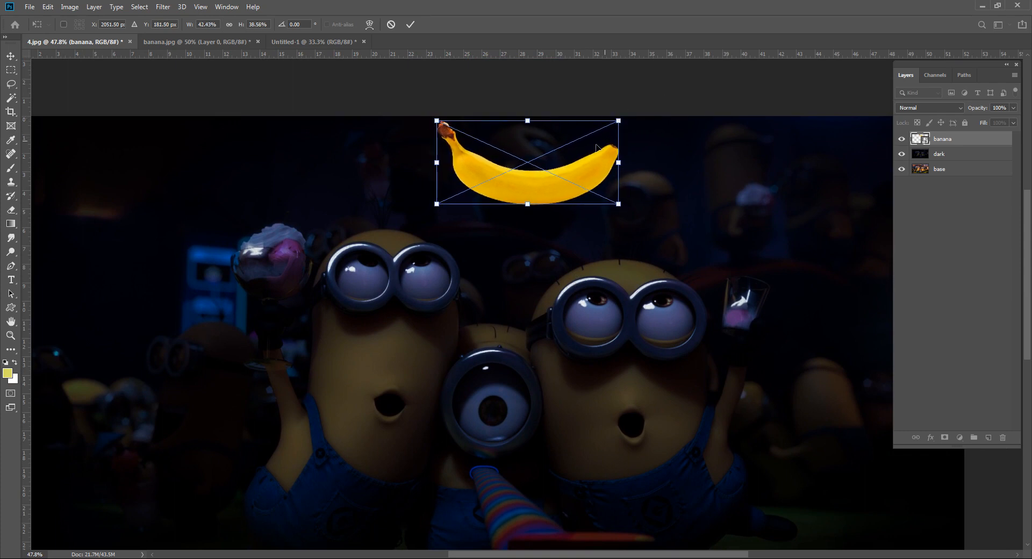
pyautogui.moveTo(556, 152); pyautogui.dragTo(549, 160)
pyautogui.moveTo(611, 128); pyautogui.dragTo(576, 158)
pyautogui.press('Return')
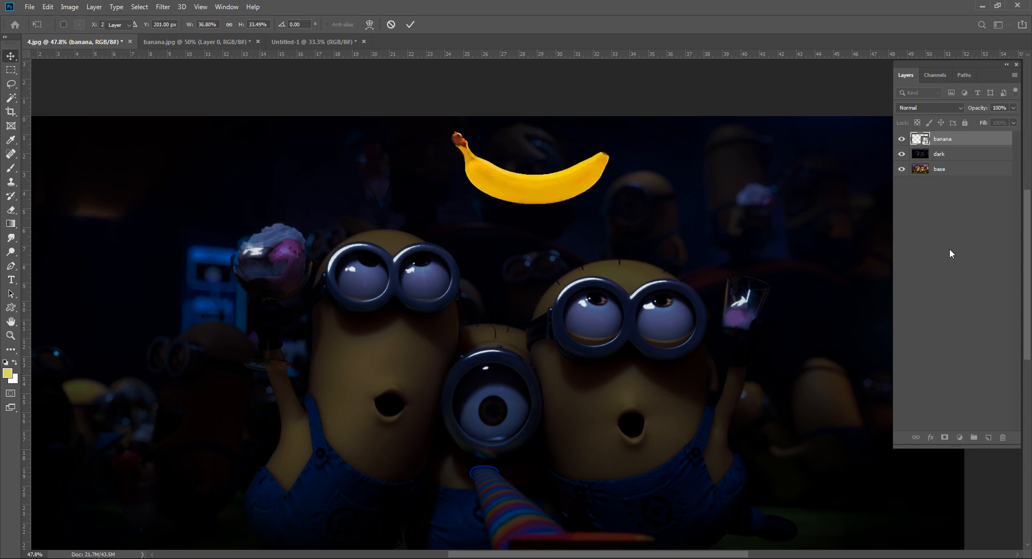
# Put the banana layer into a new group named "banana" and deselect all layers.
pyautogui.hotkey('ctrl', 'g')
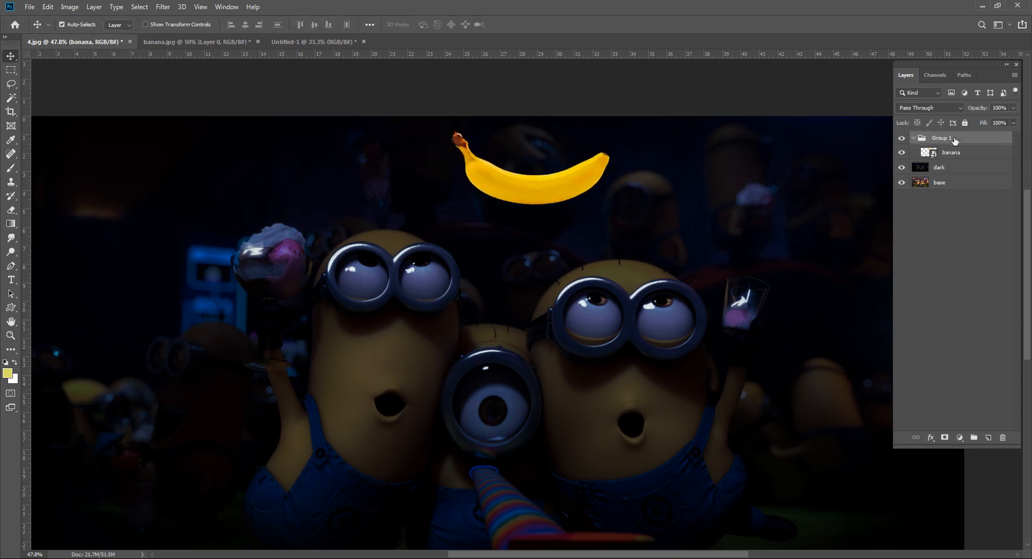
pyautogui.doubleClick(943, 137)
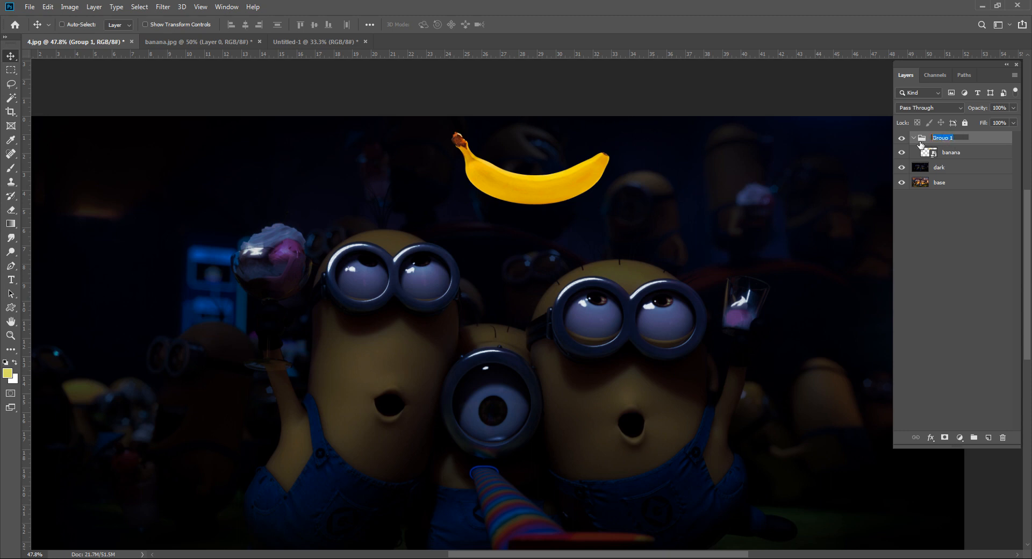
pyautogui.write('babanana')
pyautogui.press('Return')
pyautogui.click(962, 313)
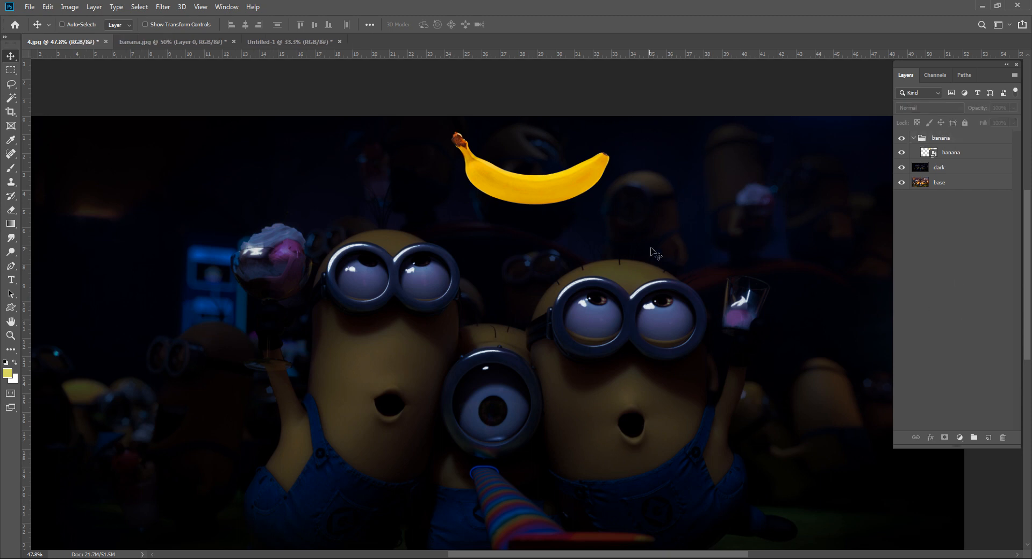
# Select the banana smart object layer inside the banana group.
pyautogui.click(553, 186)
pyautogui.click(522, 212)
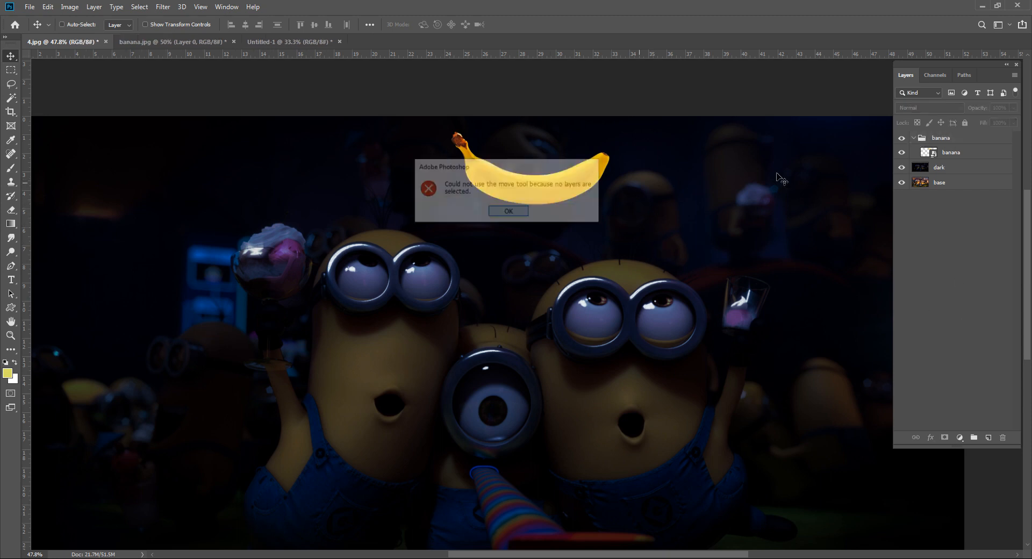
pyautogui.click(967, 153)
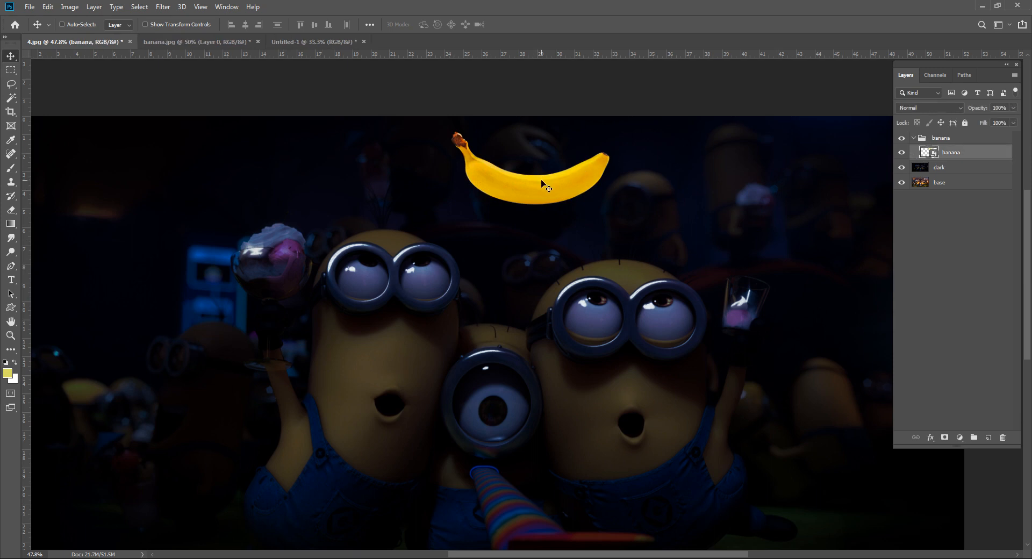
pyautogui.scroll(-3, 682, 232)
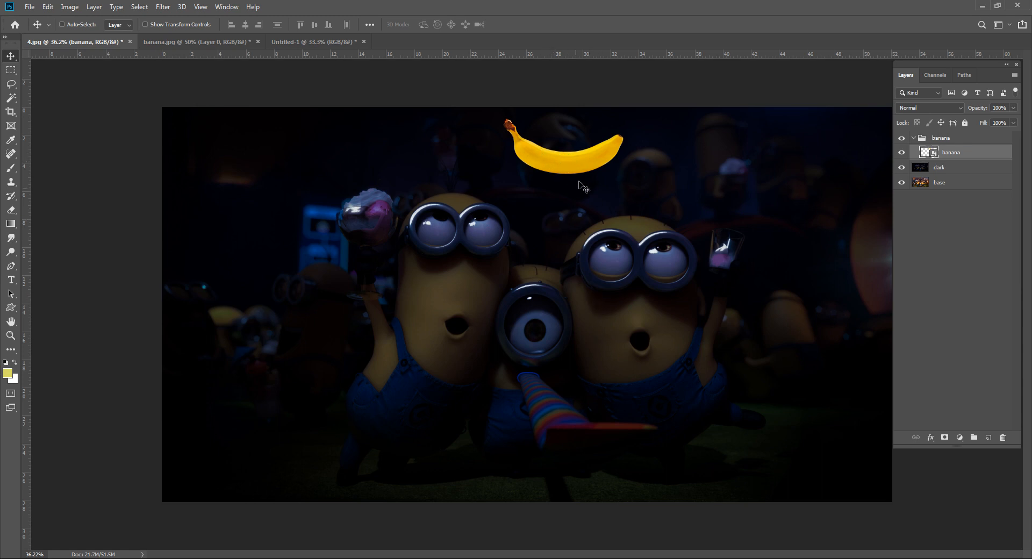
# Move the banana slightly closer to the horizontal centre of the picture, above the minions.
pyautogui.moveTo(558, 164); pyautogui.dragTo(547, 158)
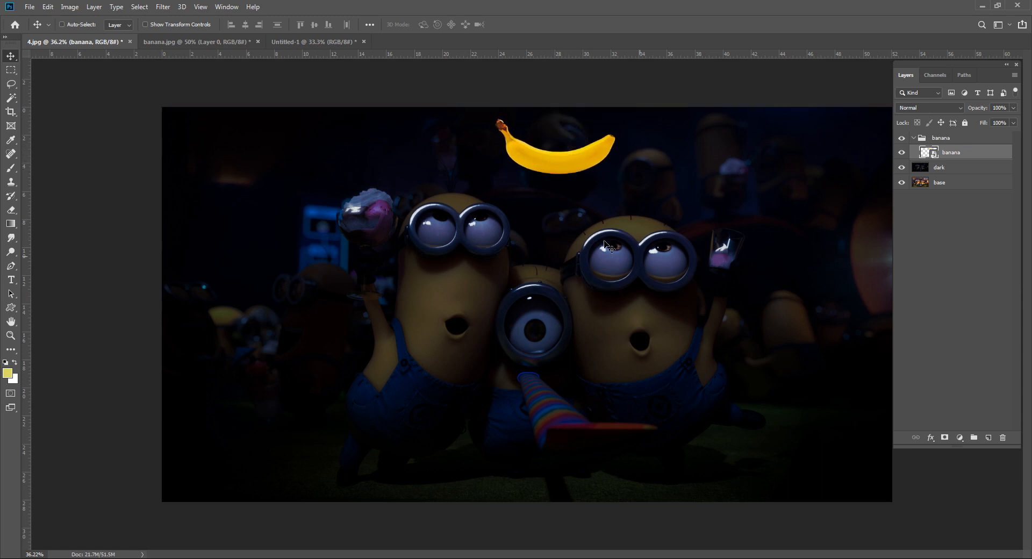
pyautogui.rightClick(972, 160)
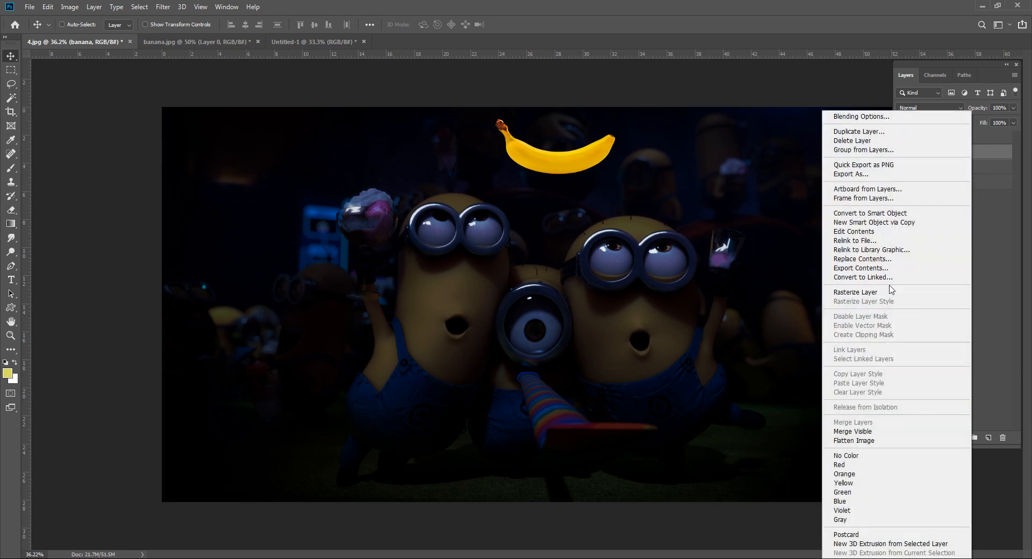
pyautogui.click(977, 274)
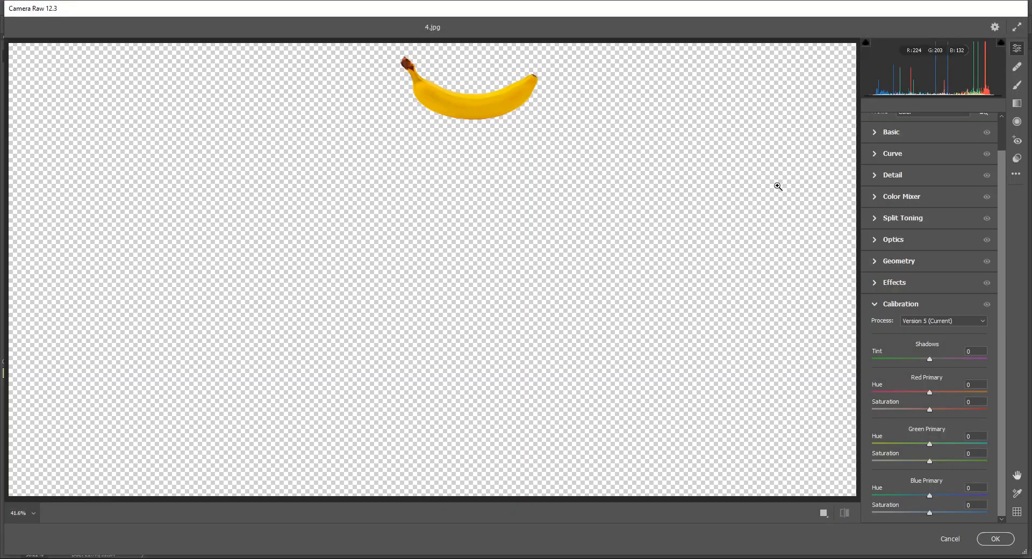
# In the Camera Raw filter for the banana layer, set the exposure to -1.35 and the temperature to -31.
pyautogui.scroll(1, 972, 210)
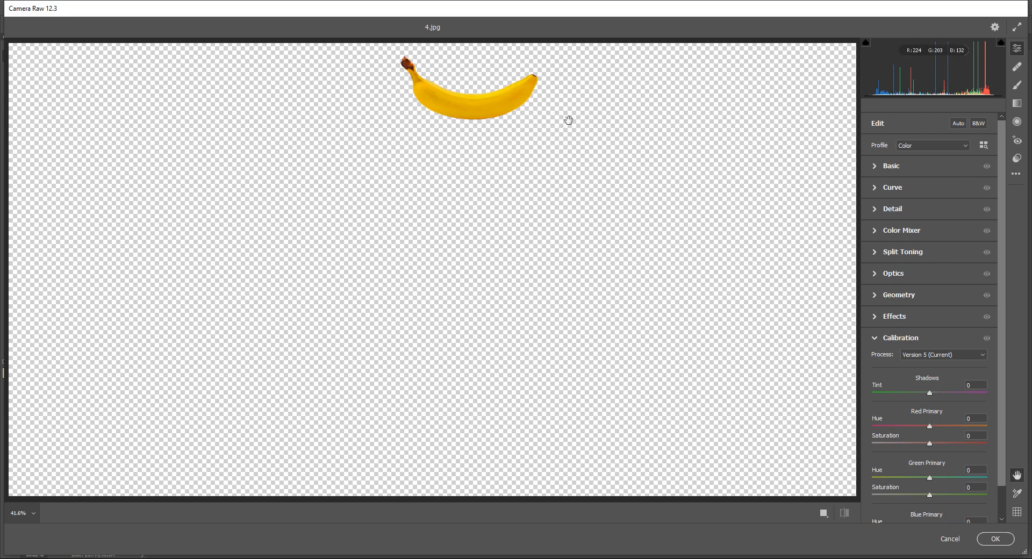
pyautogui.moveTo(569, 120); pyautogui.dragTo(558, 207)
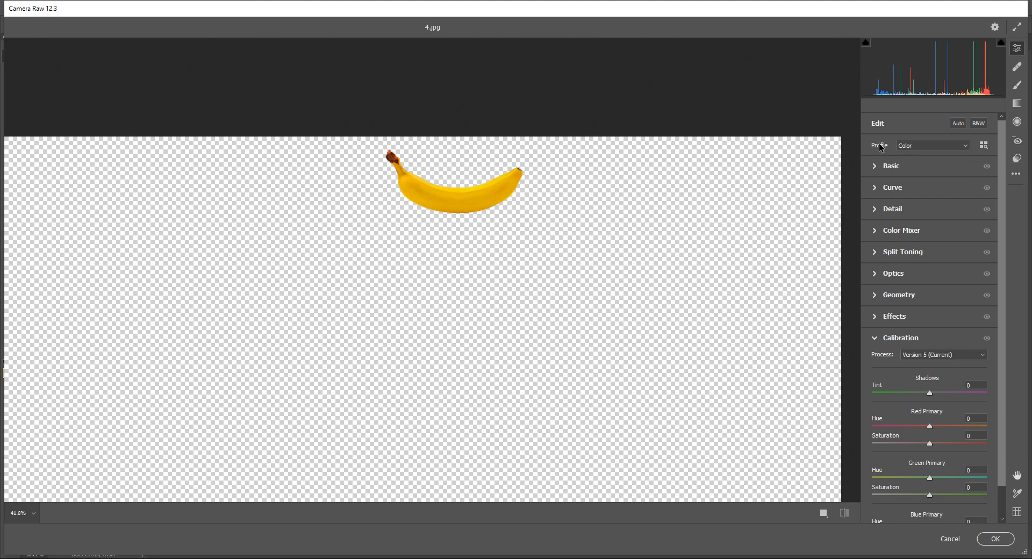
pyautogui.click(879, 167)
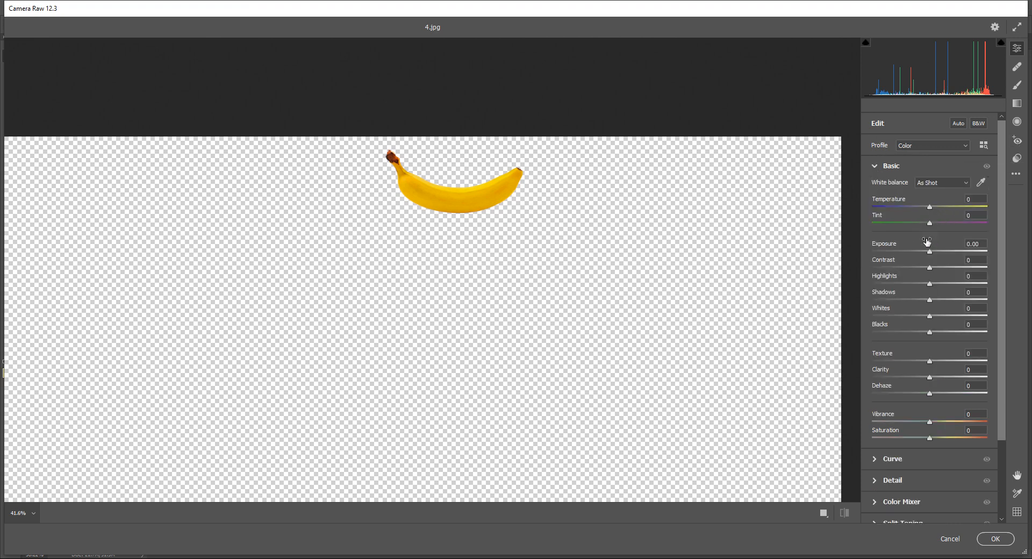
pyautogui.moveTo(929, 252); pyautogui.dragTo(913, 252)
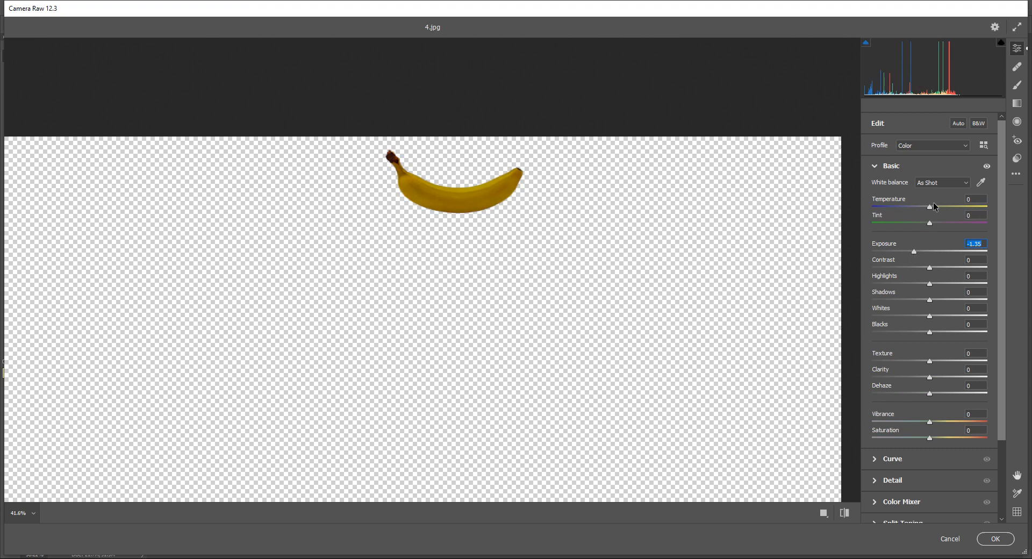
pyautogui.moveTo(930, 206); pyautogui.dragTo(913, 205)
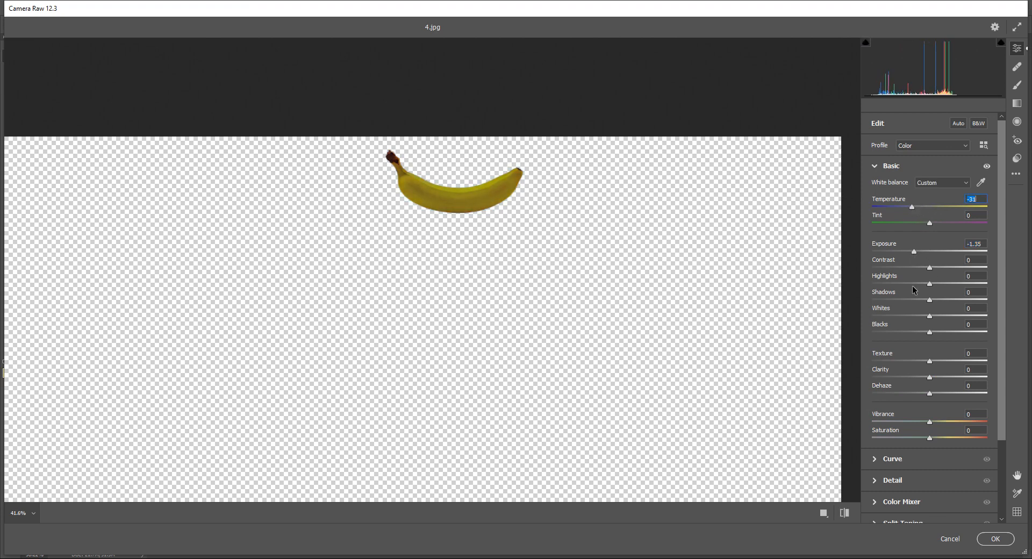
# Set contrast +11, highlights -21, shadows -8, whites -12, blacks -7, texture -11, clarity -11 and dehaze +9, and apply the Camera Raw filter.
pyautogui.moveTo(929, 268); pyautogui.dragTo(933, 393)
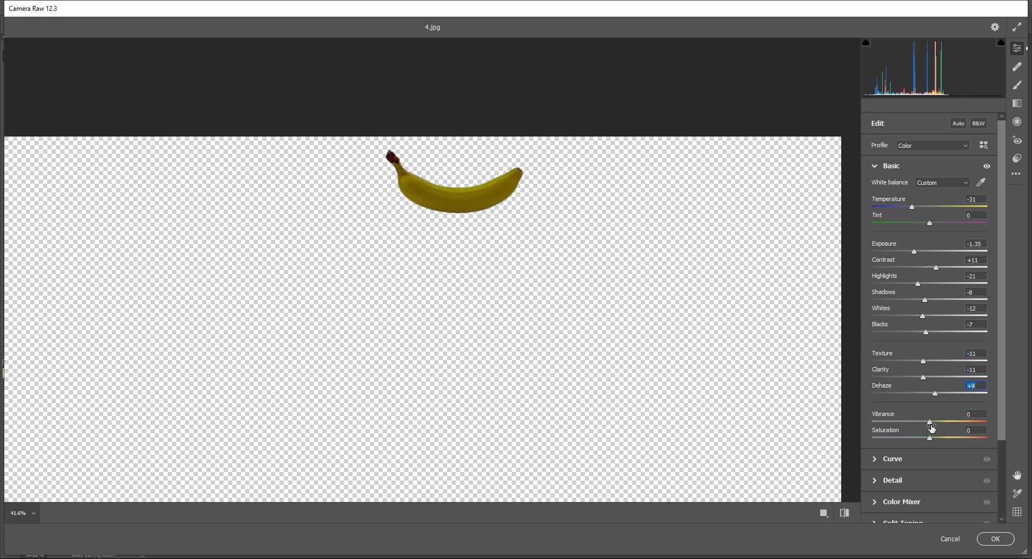
pyautogui.moveTo(931, 425); pyautogui.dragTo(930, 441)
pyautogui.click(991, 539)
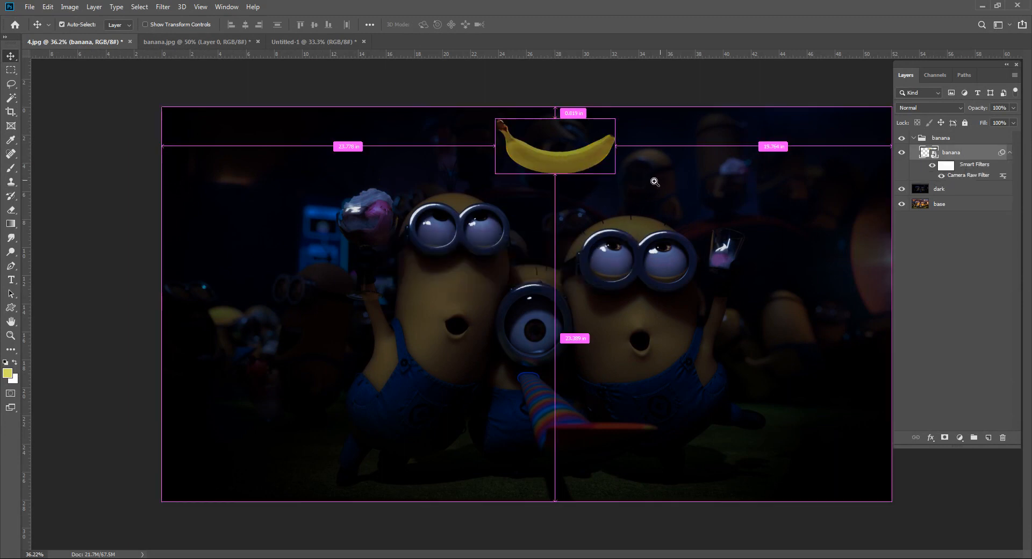
pyautogui.scroll(-1, 628, 183)
pyautogui.scroll(3, 622, 205)
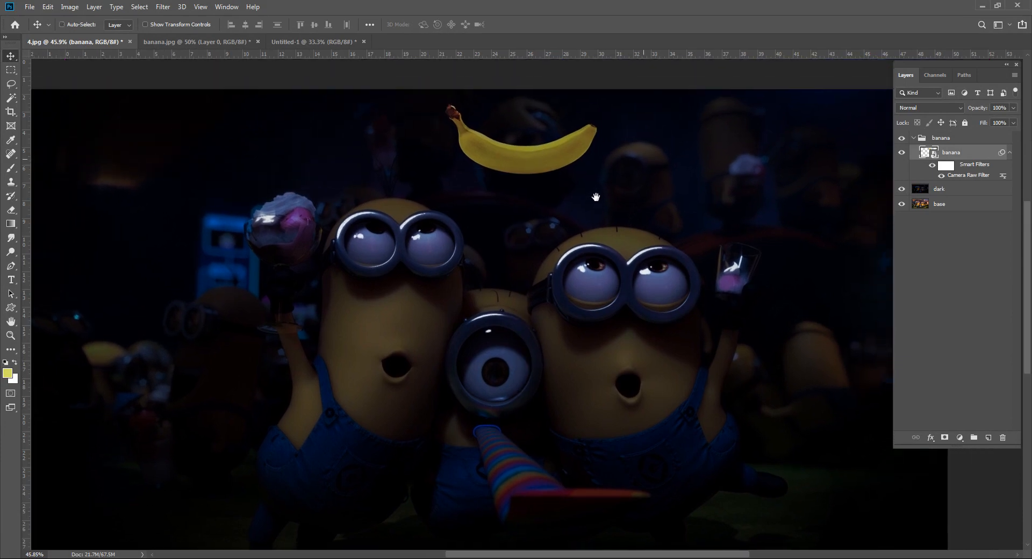
pyautogui.moveTo(596, 197); pyautogui.dragTo(591, 215)
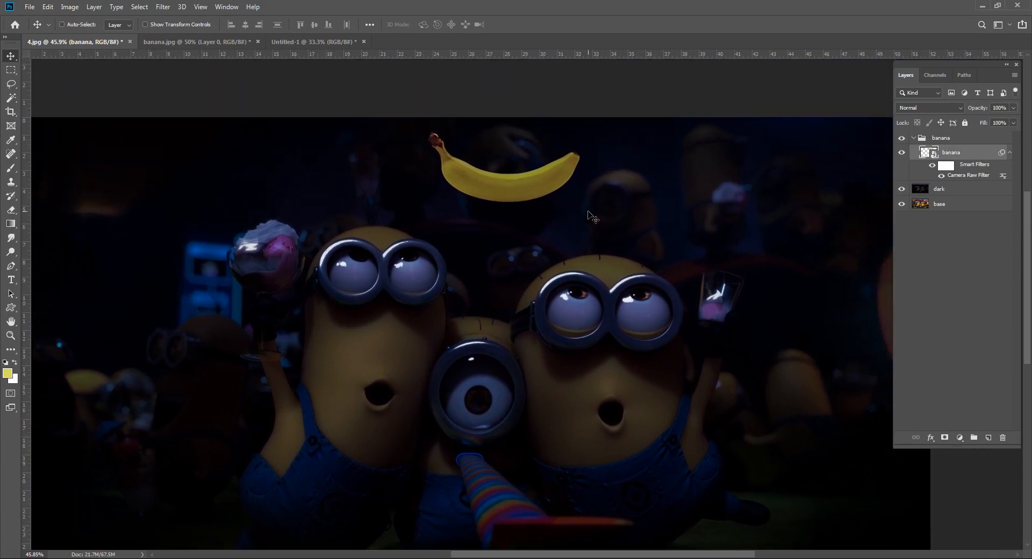
pyautogui.click(966, 304)
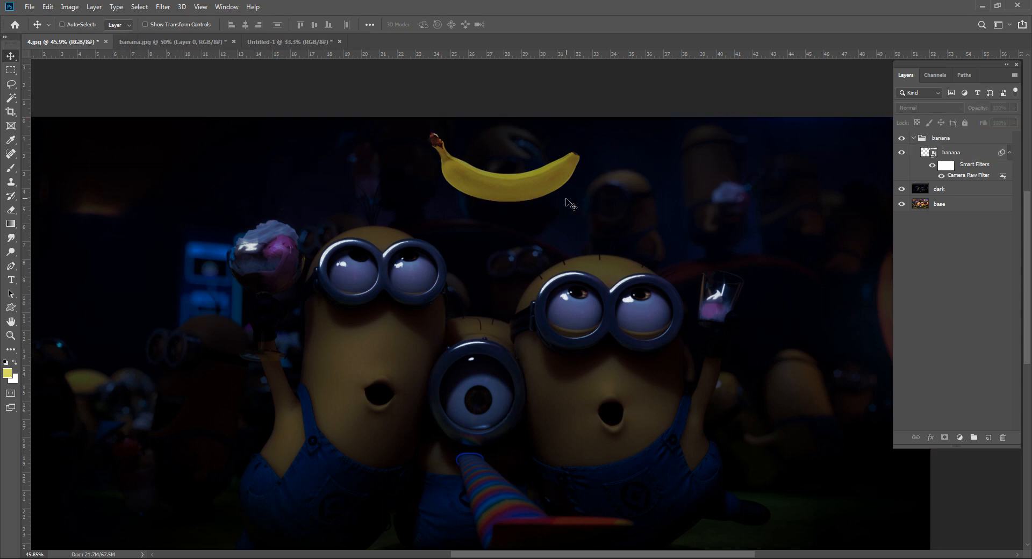
pyautogui.click(508, 200)
pyautogui.click(508, 210)
pyautogui.click(951, 144)
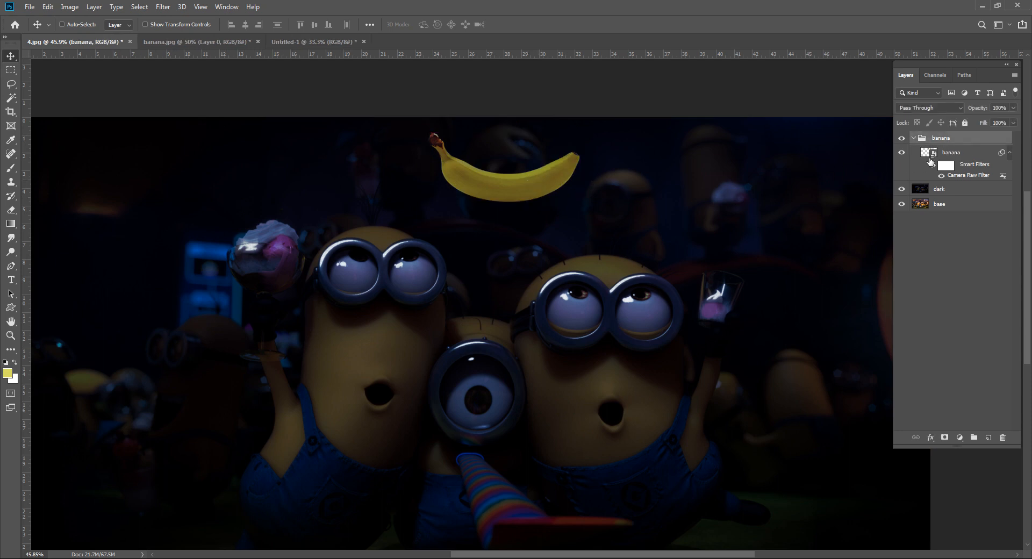
pyautogui.click(930, 157)
pyautogui.moveTo(508, 183); pyautogui.dragTo(509, 183)
pyautogui.click(972, 322)
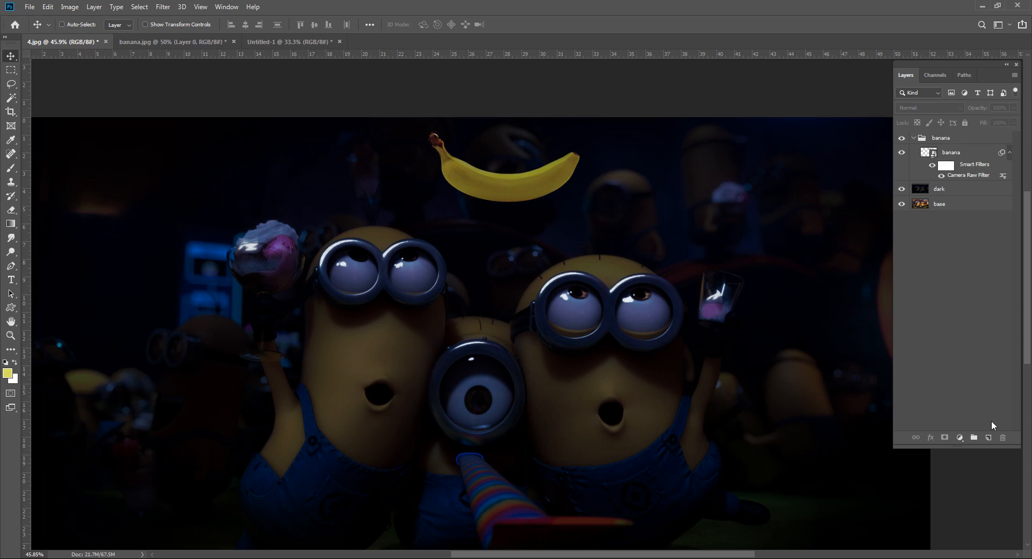
# Add a Curves adjustment clipped to the banana layer, pull its midtones down to darken the banana, and invert its mask to black.
pyautogui.click(971, 164)
pyautogui.click(961, 438)
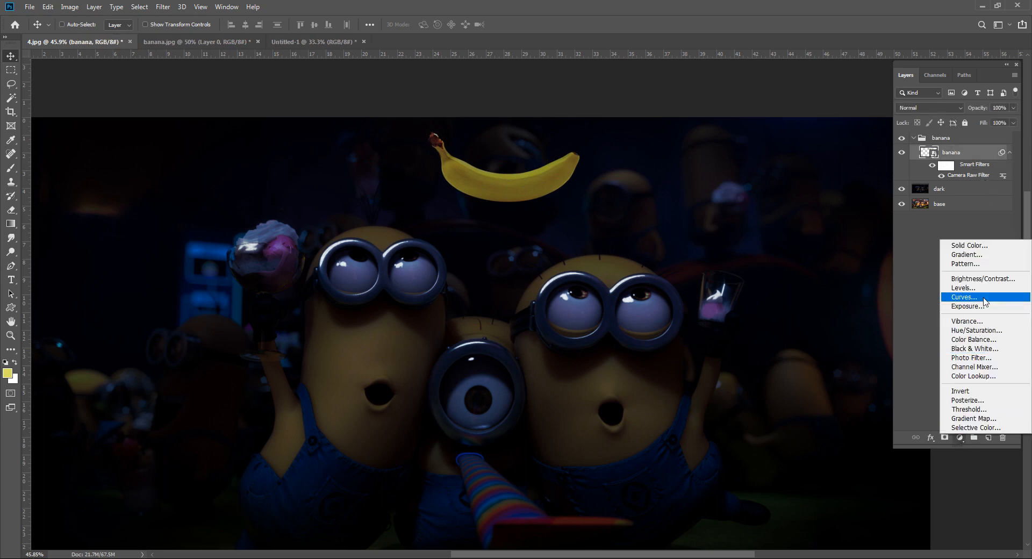
pyautogui.click(962, 298)
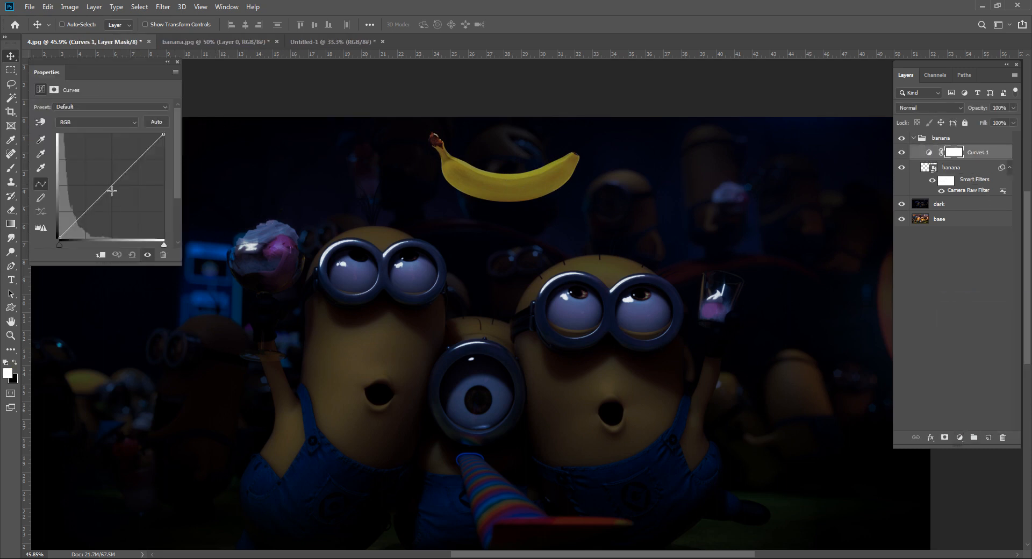
pyautogui.moveTo(111, 191); pyautogui.dragTo(114, 195)
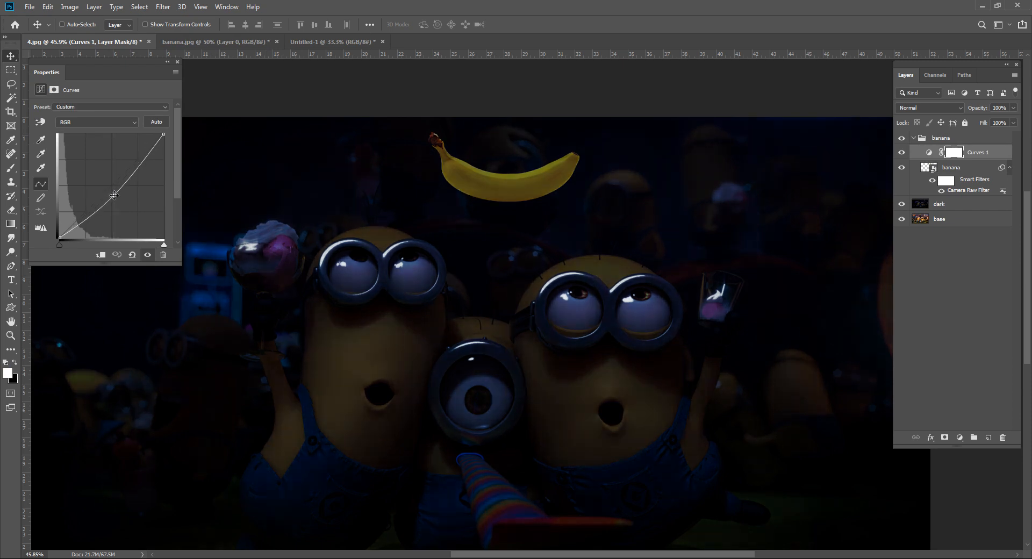
pyautogui.click(101, 256)
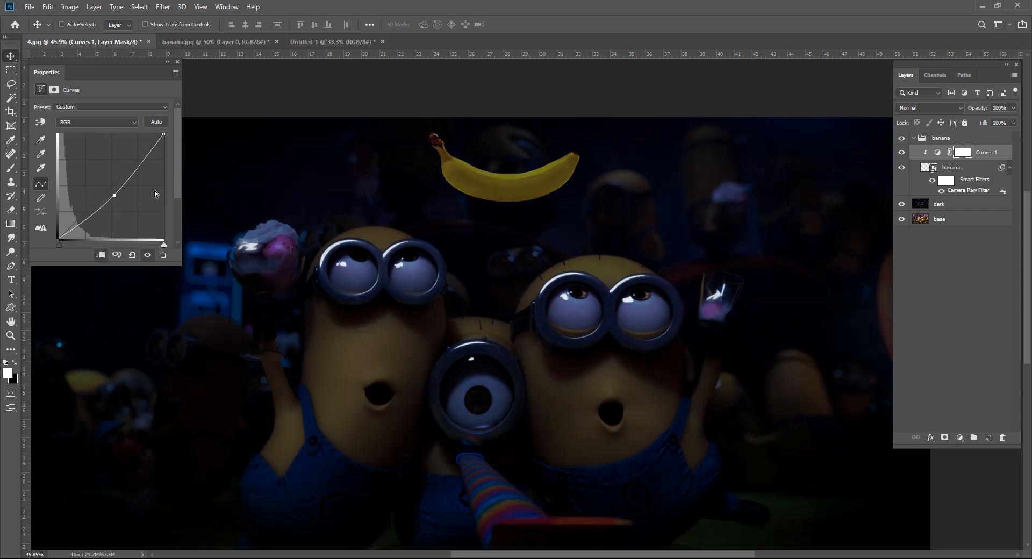
pyautogui.moveTo(113, 196); pyautogui.dragTo(117, 201)
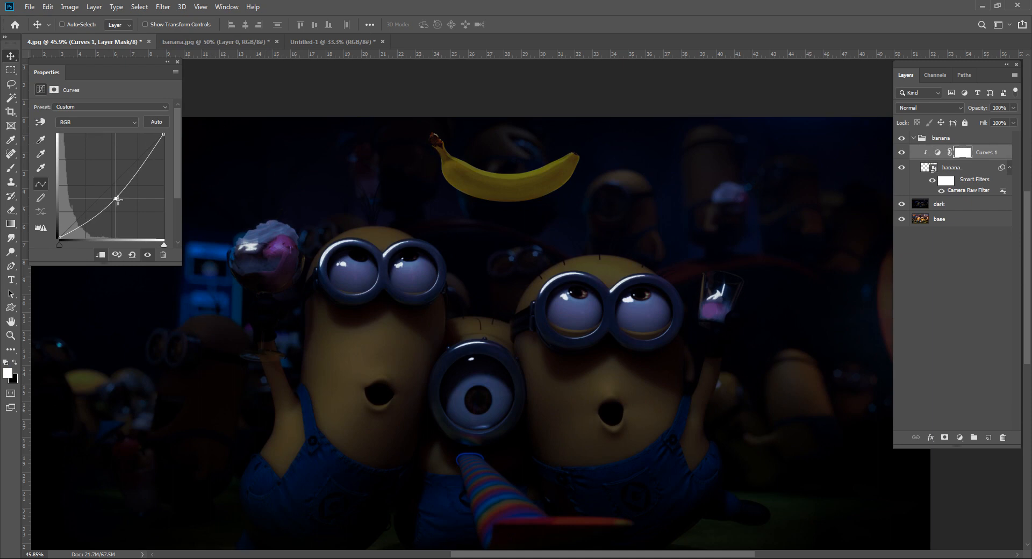
pyautogui.click(176, 62)
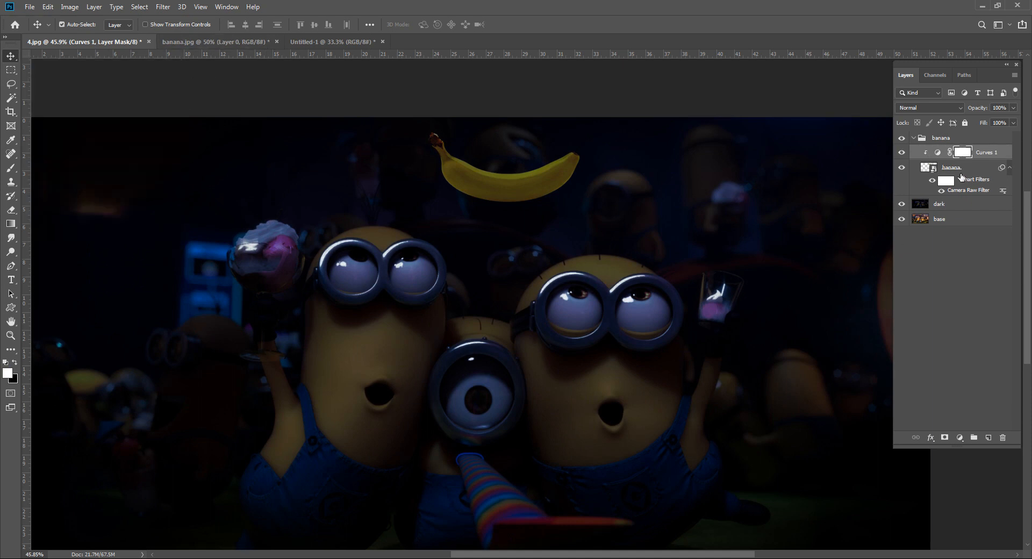
pyautogui.hotkey('ctrl', 'i')
pyautogui.click(958, 288)
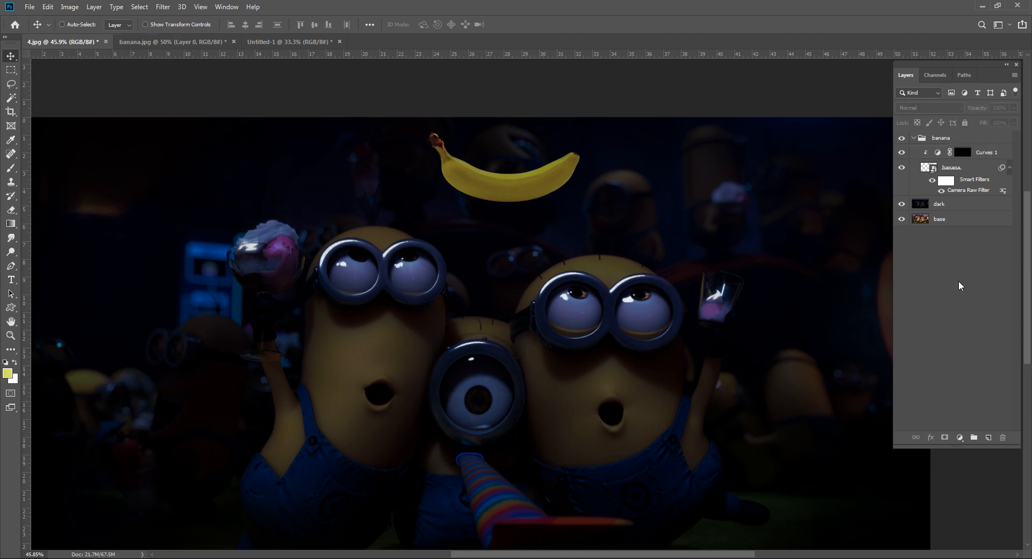
# Add a second Curves adjustment clipped to the banana, raise its midtones to brighten it, and invert its mask to black.
pyautogui.click(959, 437)
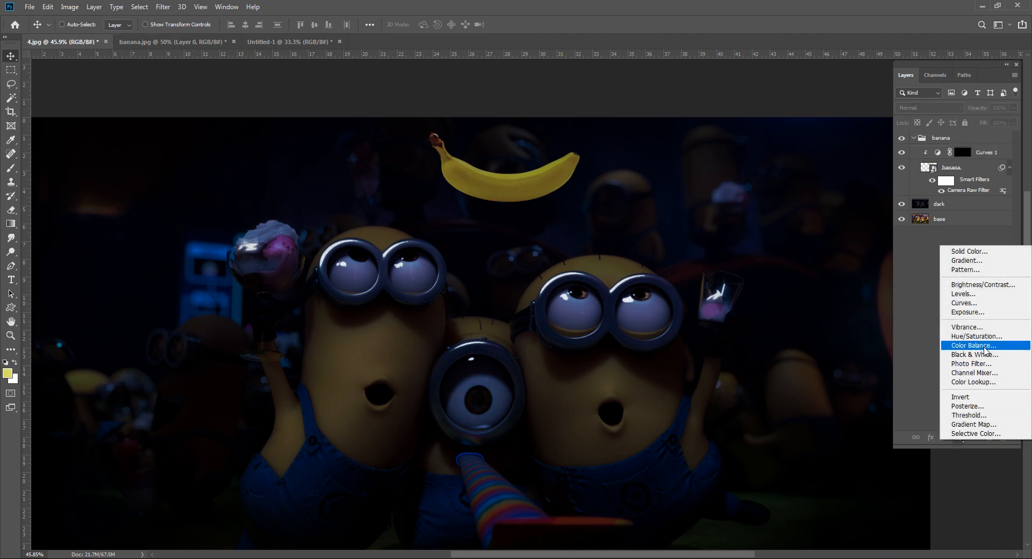
pyautogui.click(970, 303)
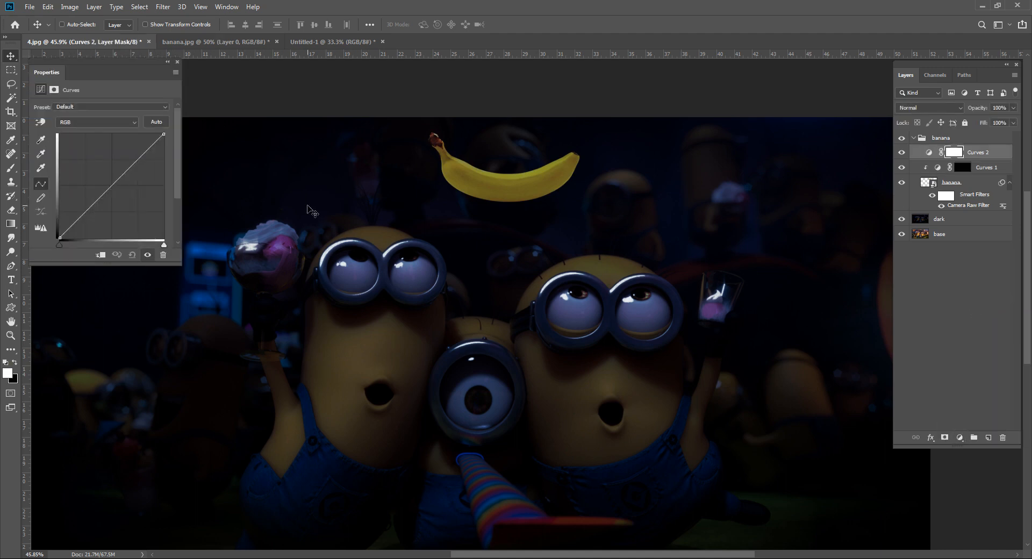
pyautogui.moveTo(107, 194); pyautogui.dragTo(103, 180)
pyautogui.click(102, 256)
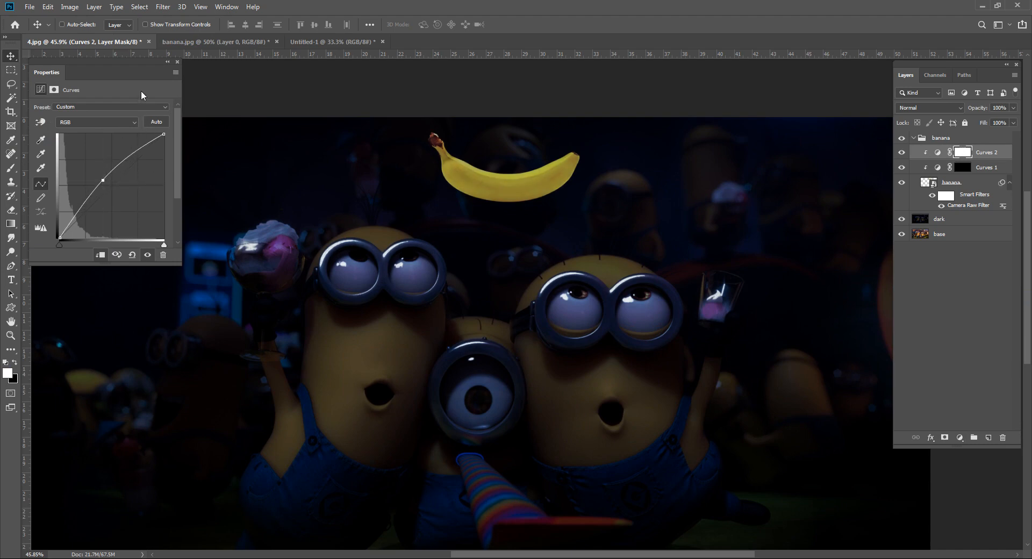
pyautogui.moveTo(174, 77); pyautogui.dragTo(304, 116)
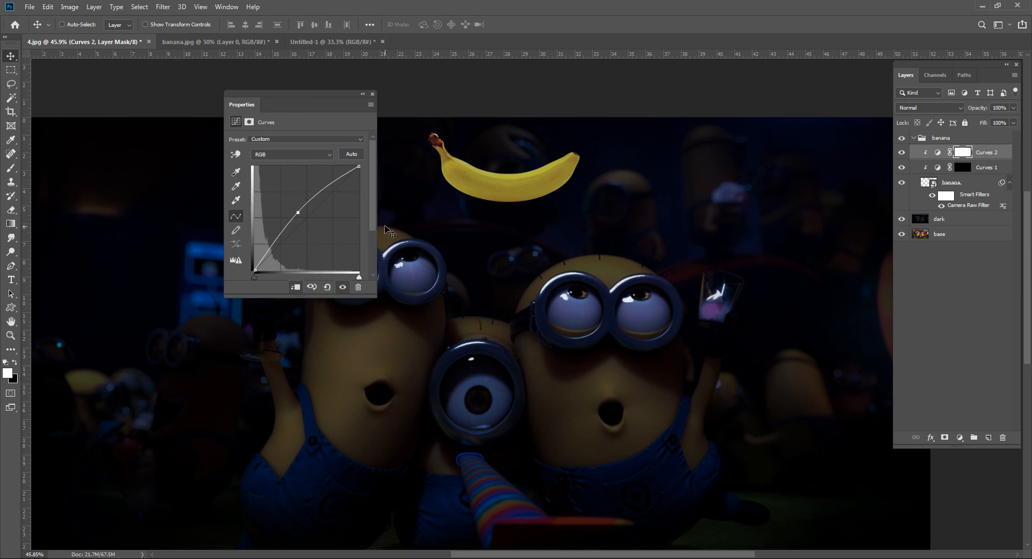
pyautogui.click(373, 96)
pyautogui.hotkey('ctrl', 'i')
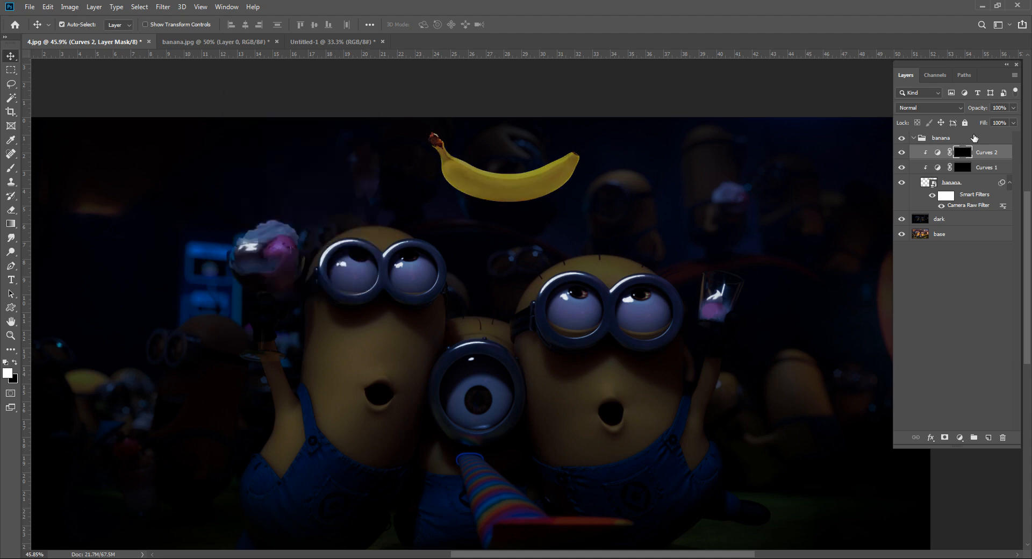
# Rename the brightening Curves 2 layer to "d" and the darkening Curves 1 layer to "b".
pyautogui.scroll(3, 526, 149)
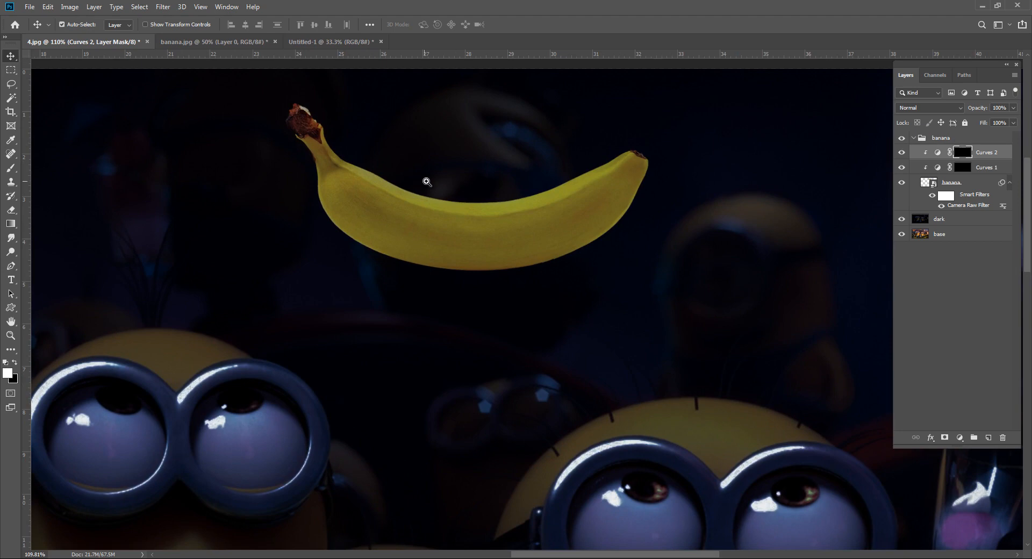
pyautogui.scroll(1, 424, 177)
pyautogui.doubleClick(994, 154)
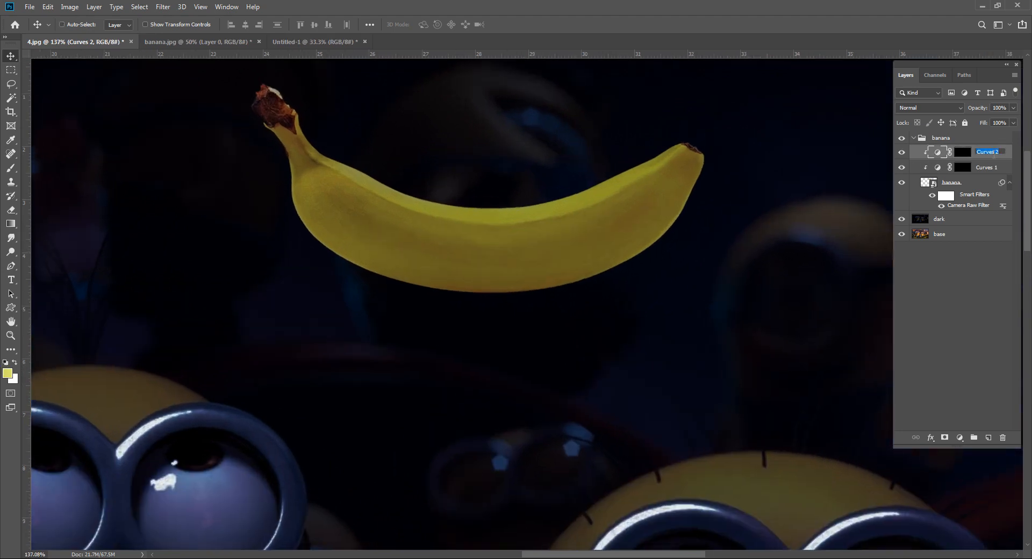
pyautogui.write('d')
pyautogui.doubleClick(983, 167)
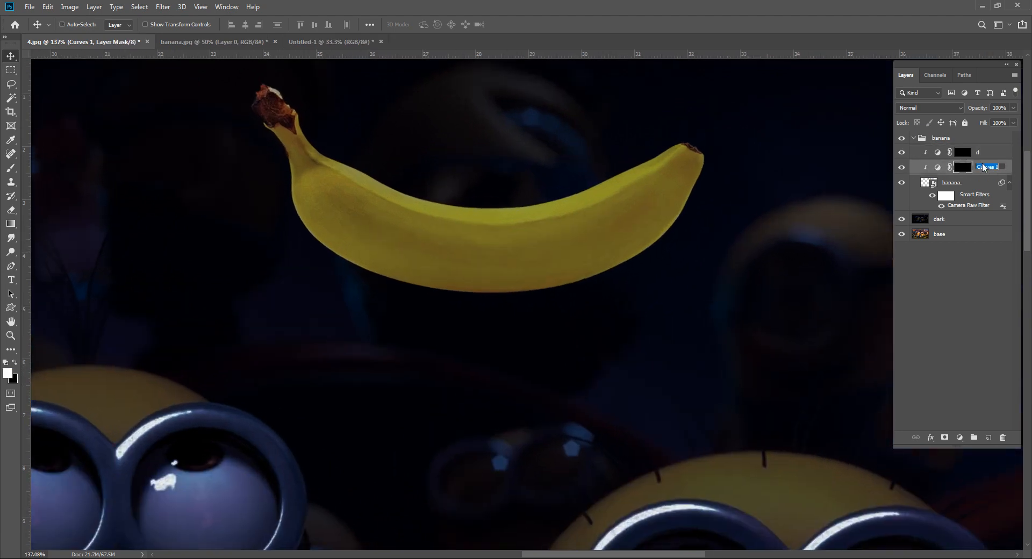
pyautogui.write('b')
pyautogui.press('Return')
# Target the "d" layer's mask, choose the Soft Round brush at 78 px, and undo the stray dab.
pyautogui.click(983, 153)
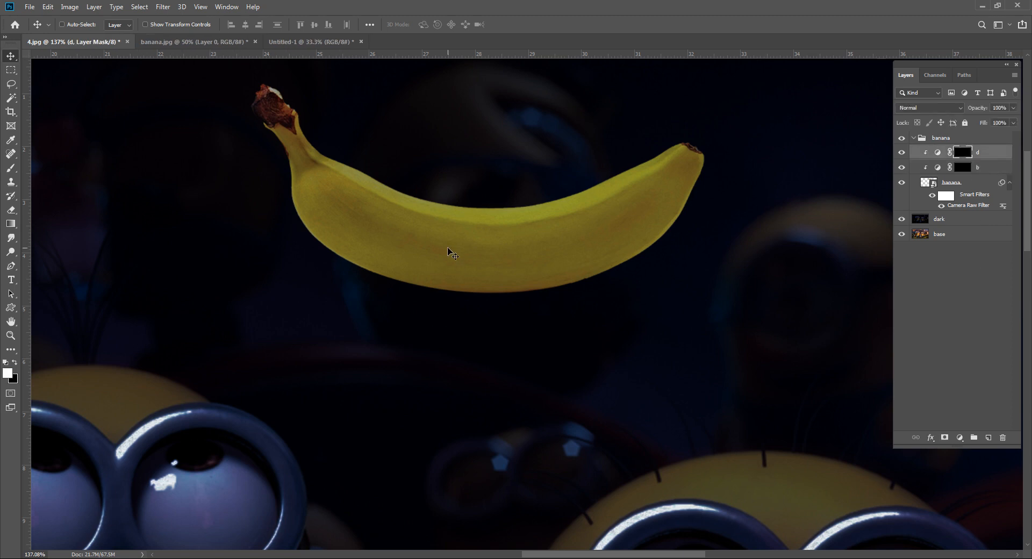
pyautogui.rightClick(450, 252)
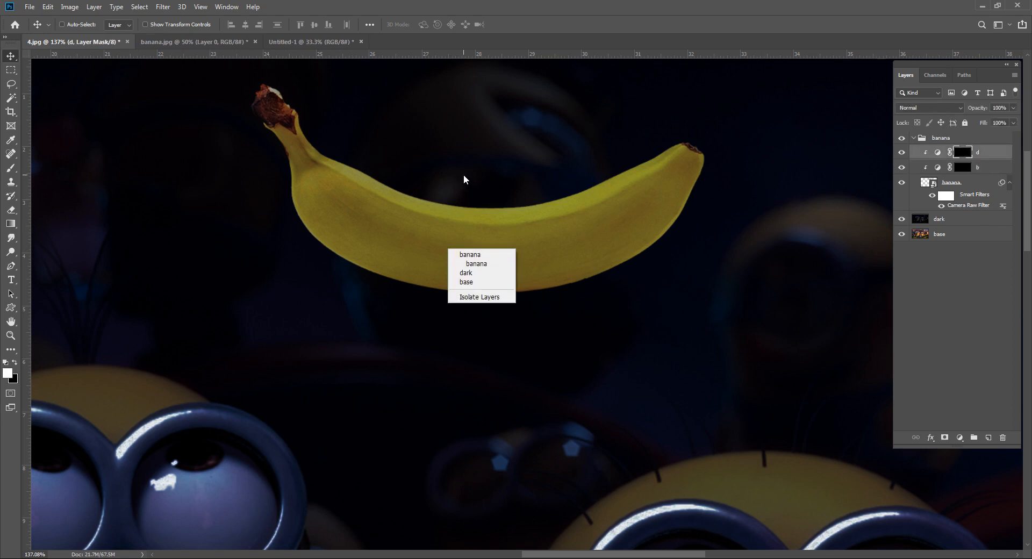
pyautogui.press('b')
pyautogui.press('Escape')
pyautogui.press('b')
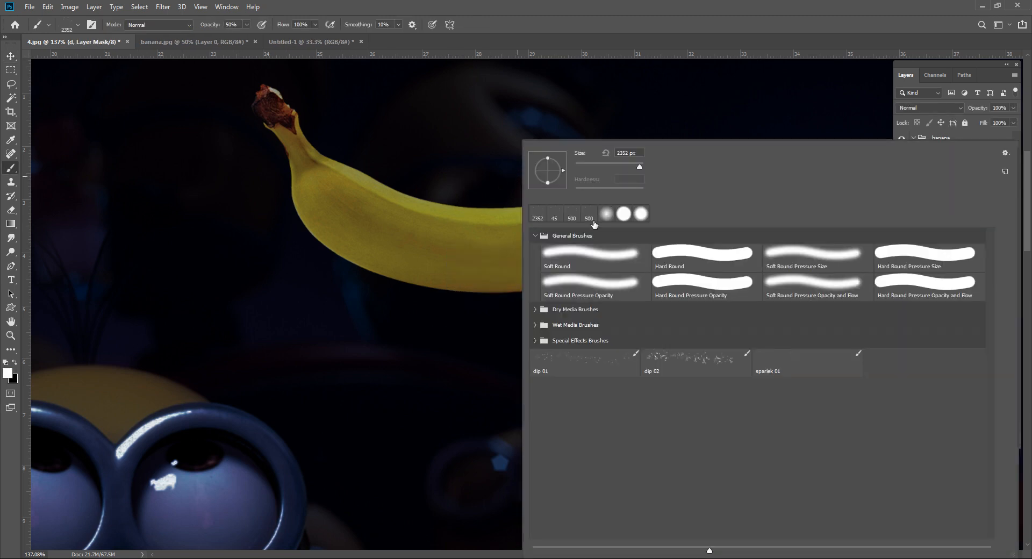
pyautogui.click(602, 255)
pyautogui.click(438, 153)
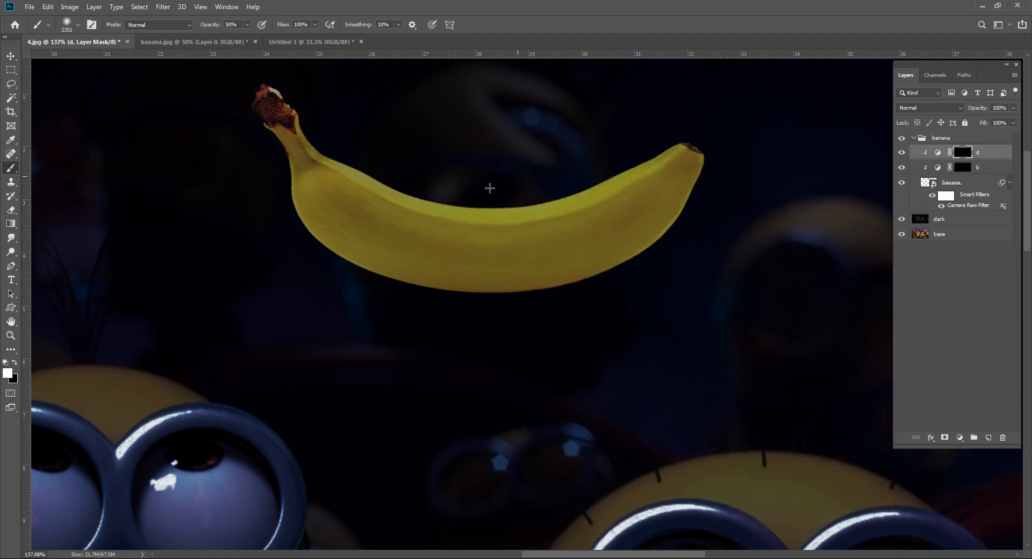
pyautogui.click(489, 186)
pyautogui.rightClick(490, 188)
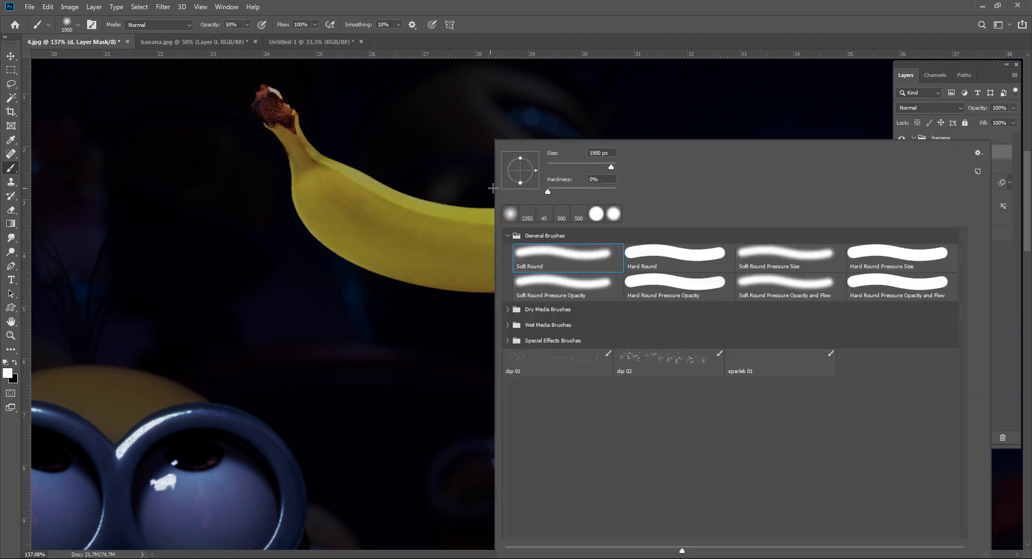
pyautogui.moveTo(572, 166); pyautogui.dragTo(574, 164)
pyautogui.click(446, 170)
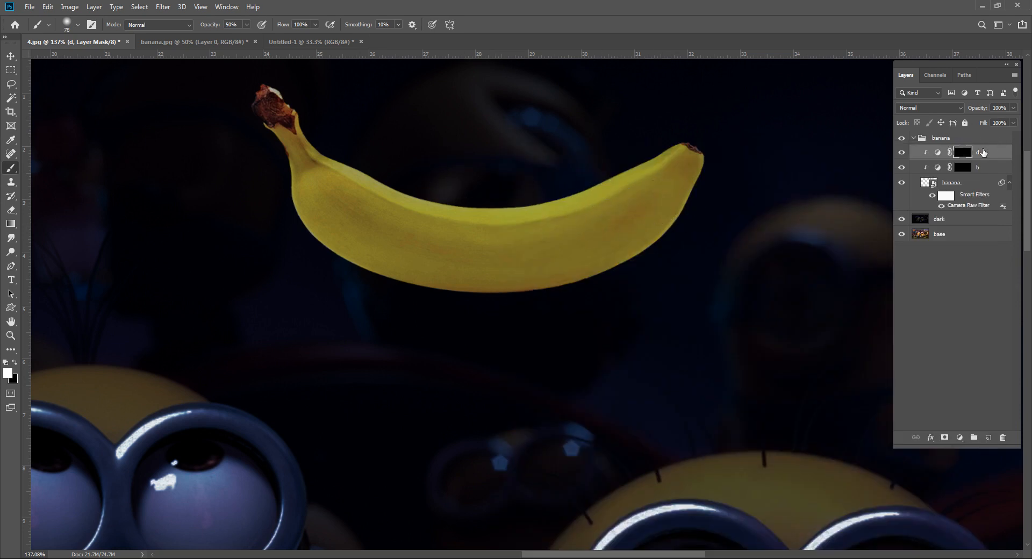
pyautogui.hotkey('ctrl', 'z')
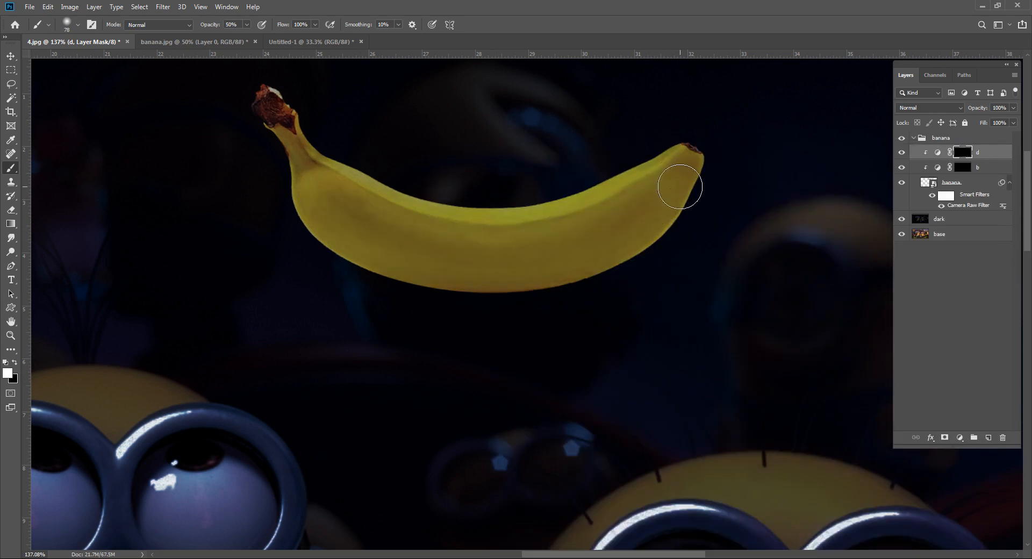
# Set the brush to 60 px and 16% opacity and paint along the banana's outer underside on the "d" mask.
pyautogui.press('[')
pyautogui.press('[')
pyautogui.moveTo(215, 25); pyautogui.dragTo(200, 22)
pyautogui.moveTo(701, 170)
pyautogui.mouseDown()
pyautogui.moveTo(672, 217)
pyautogui.moveTo(606, 273)
pyautogui.mouseUp()
# Darken the banana's underside and both ends with white soft strokes on the "b" mask, using 16% and 20% opacity.
pyautogui.click(961, 167)
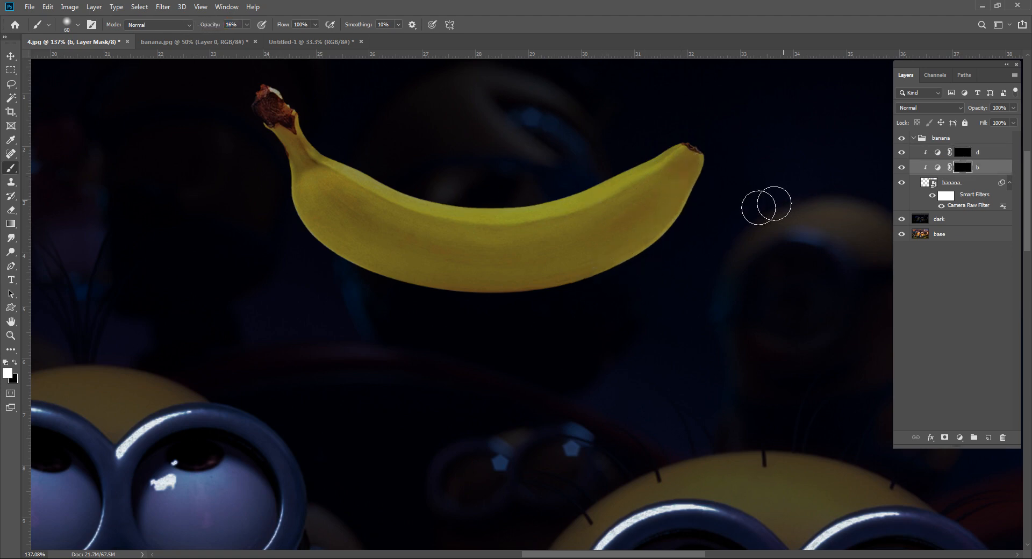
pyautogui.press(']')
pyautogui.press(']')
pyautogui.press(']')
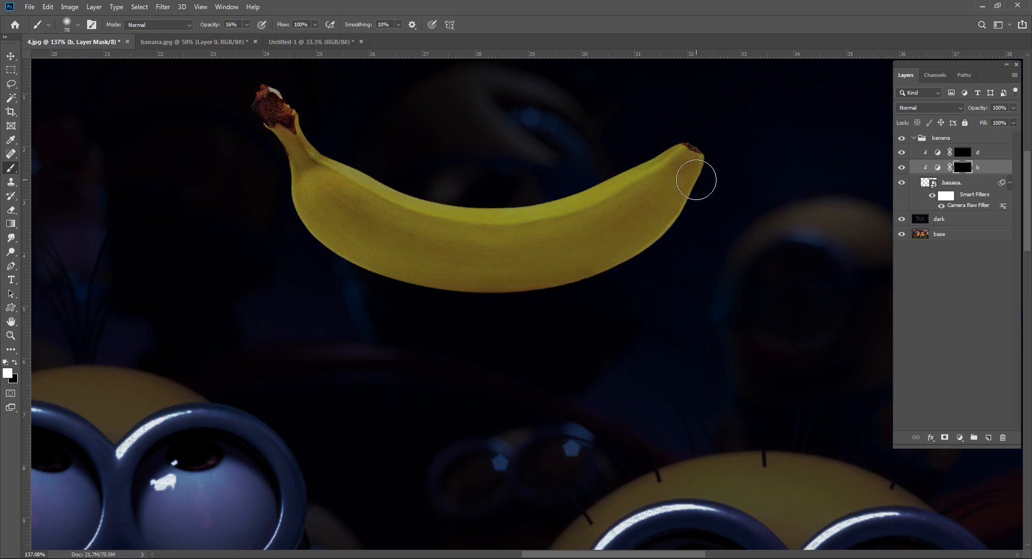
pyautogui.moveTo(695, 181)
pyautogui.mouseDown()
pyautogui.moveTo(598, 242)
pyautogui.moveTo(507, 252)
pyautogui.moveTo(433, 244)
pyautogui.moveTo(359, 214)
pyautogui.moveTo(311, 181)
pyautogui.moveTo(281, 138)
pyautogui.moveTo(316, 219)
pyautogui.moveTo(373, 261)
pyautogui.moveTo(572, 280)
pyautogui.moveTo(678, 228)
pyautogui.moveTo(704, 192)
pyautogui.moveTo(697, 167)
pyautogui.moveTo(631, 216)
pyautogui.moveTo(514, 251)
pyautogui.moveTo(366, 232)
pyautogui.moveTo(302, 182)
pyautogui.mouseUp()
pyautogui.moveTo(664, 200)
pyautogui.mouseDown()
pyautogui.moveTo(623, 219)
pyautogui.moveTo(676, 185)
pyautogui.moveTo(591, 237)
pyautogui.moveTo(642, 204)
pyautogui.moveTo(633, 197)
pyautogui.moveTo(642, 207)
pyautogui.moveTo(636, 200)
pyautogui.moveTo(617, 214)
pyautogui.moveTo(650, 204)
pyautogui.moveTo(512, 246)
pyautogui.moveTo(408, 249)
pyautogui.moveTo(509, 259)
pyautogui.moveTo(526, 274)
pyautogui.mouseUp()
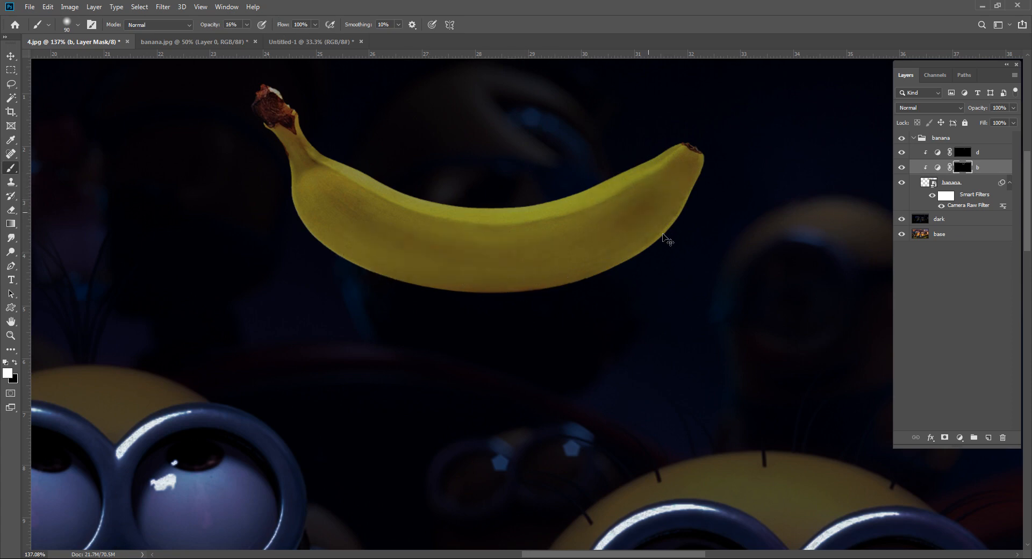
pyautogui.moveTo(663, 233); pyautogui.dragTo(691, 164)
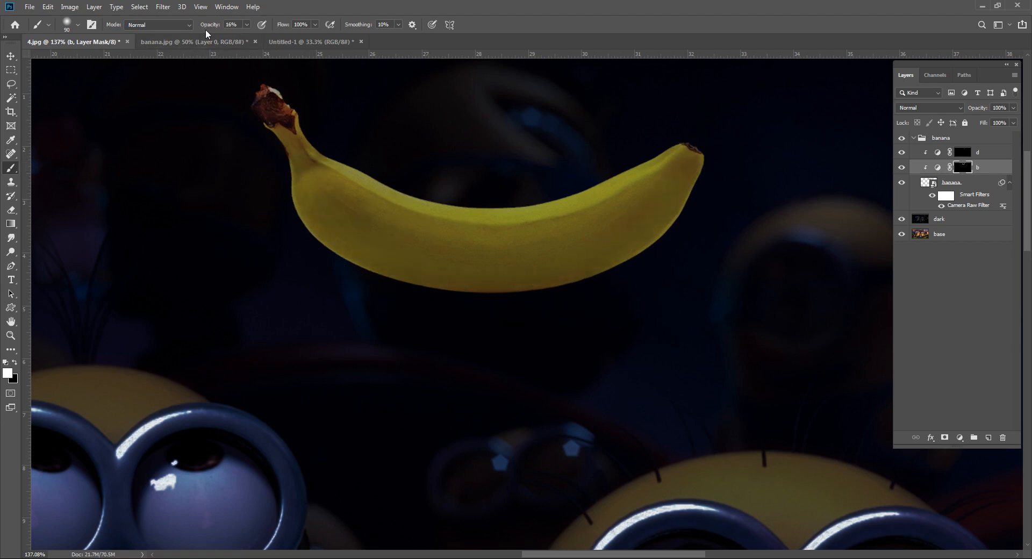
pyautogui.press('2')
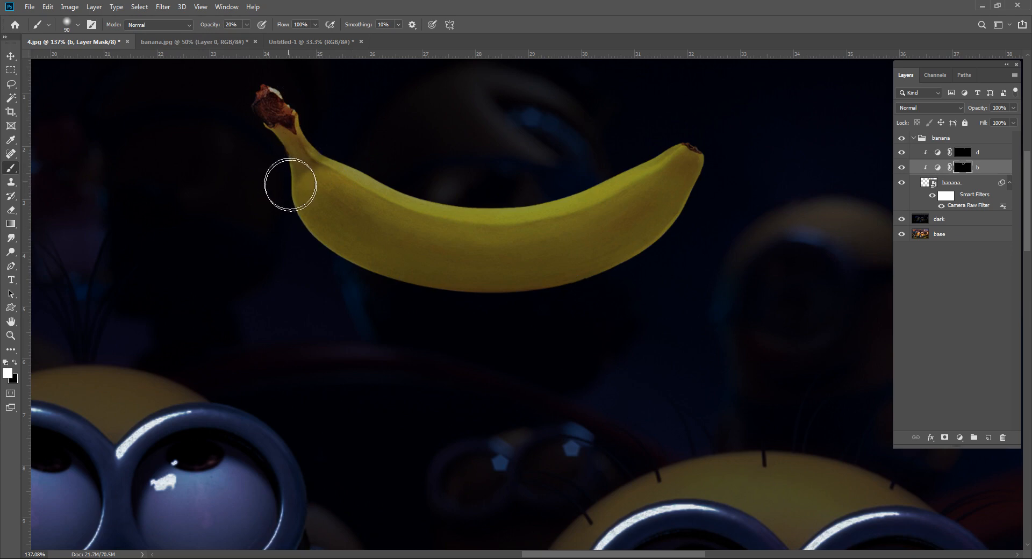
pyautogui.moveTo(710, 177); pyautogui.dragTo(641, 245)
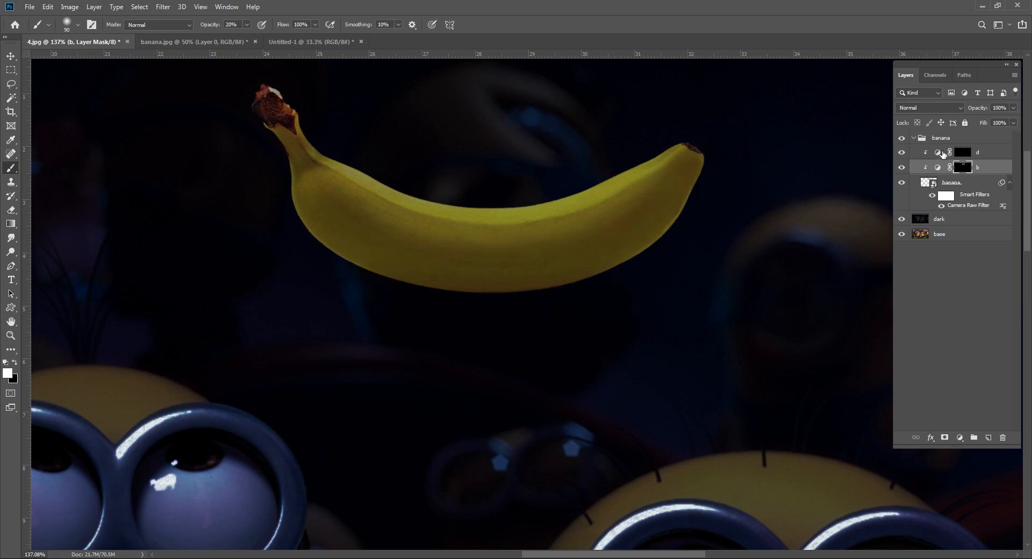
# Brighten the banana's upper edge with white soft strokes at 20% opacity on the "d" mask.
pyautogui.click(962, 152)
pyautogui.scroll(3, 621, 176)
pyautogui.moveTo(639, 165); pyautogui.dragTo(679, 219)
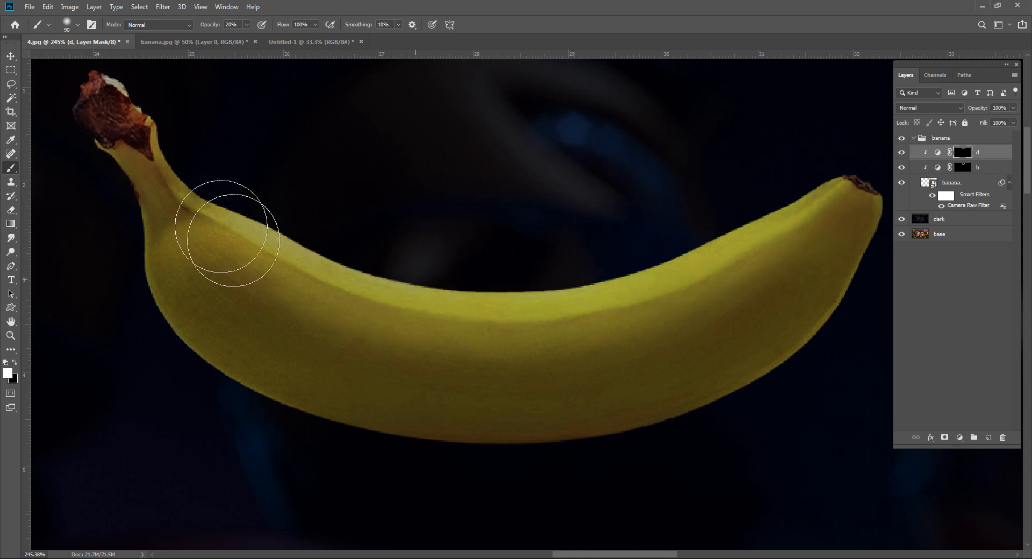
pyautogui.hotkey('ctrl', '0')
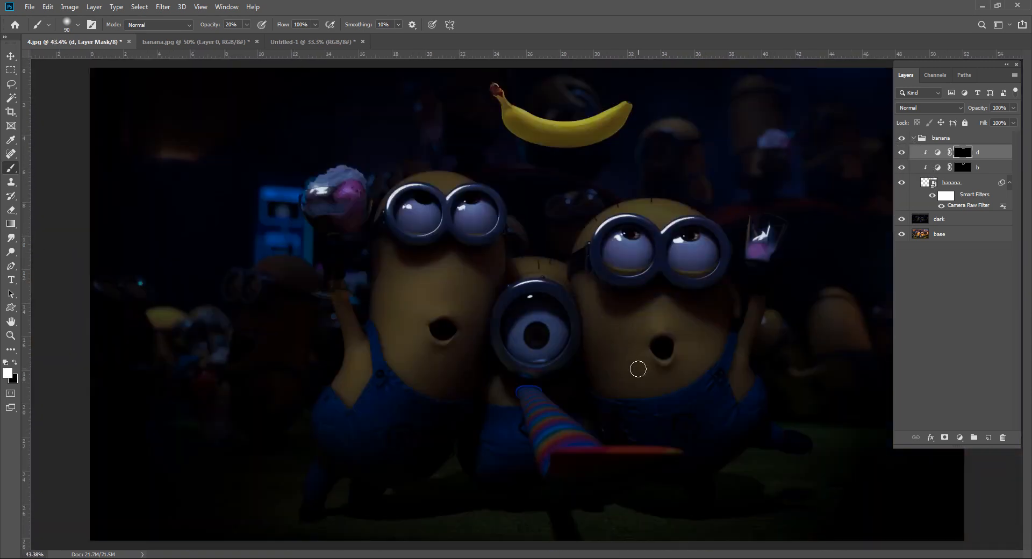
pyautogui.hotkey('ctrl', '-')
pyautogui.click(944, 307)
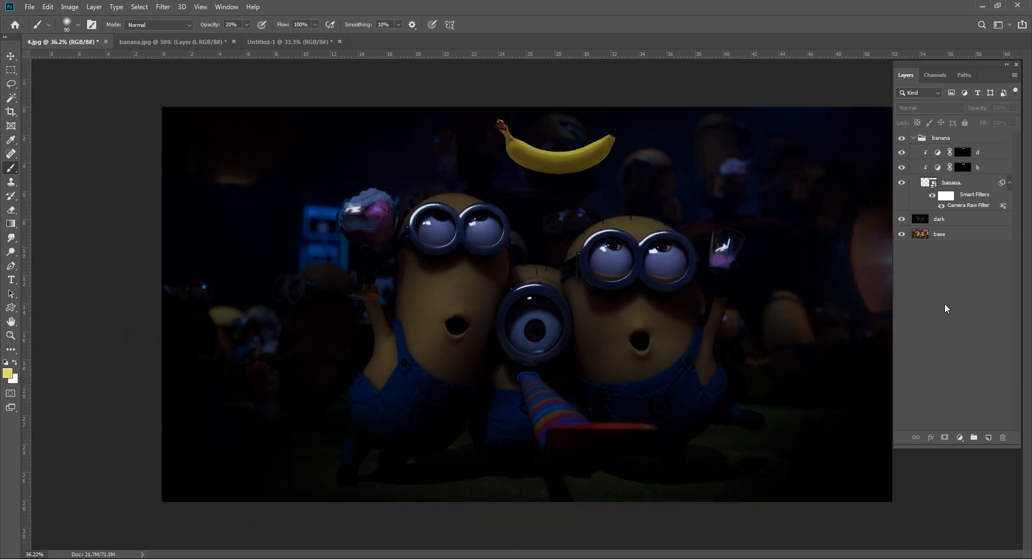
# Duplicate the "dark" layer and rename the copy "refelction".
pyautogui.click(951, 219)
pyautogui.hotkey('ctrl', 'j')
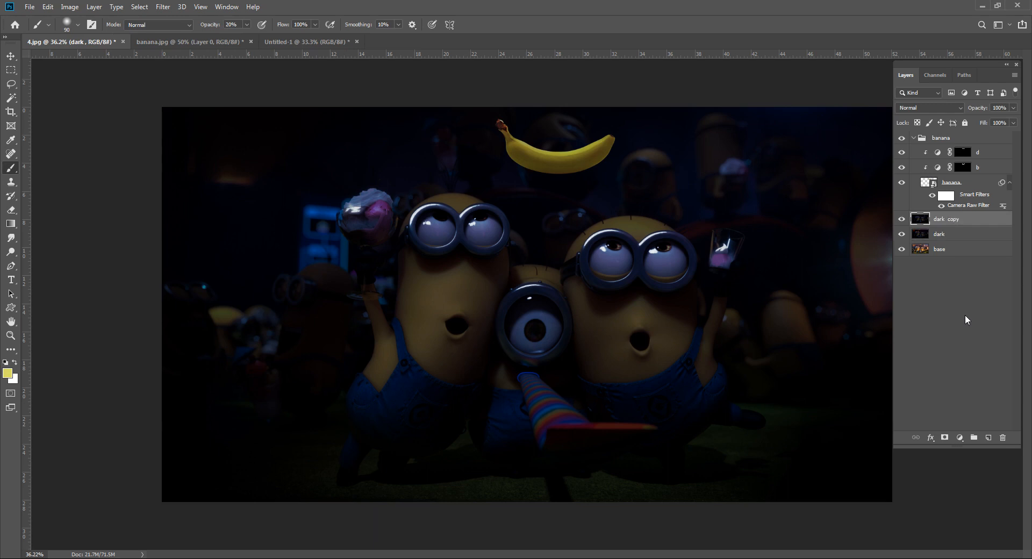
pyautogui.doubleClick(947, 219)
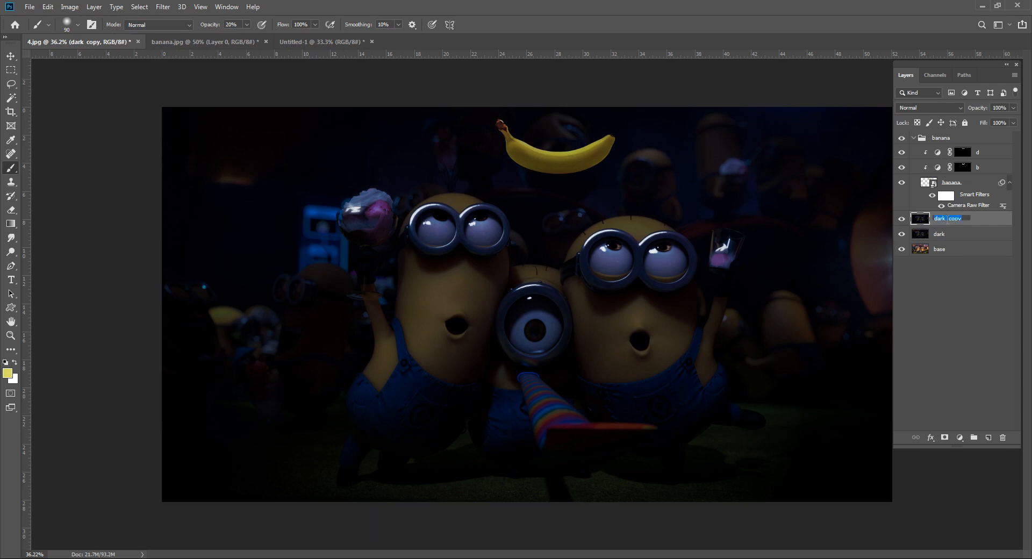
pyautogui.write('refelction')
pyautogui.press('Return')
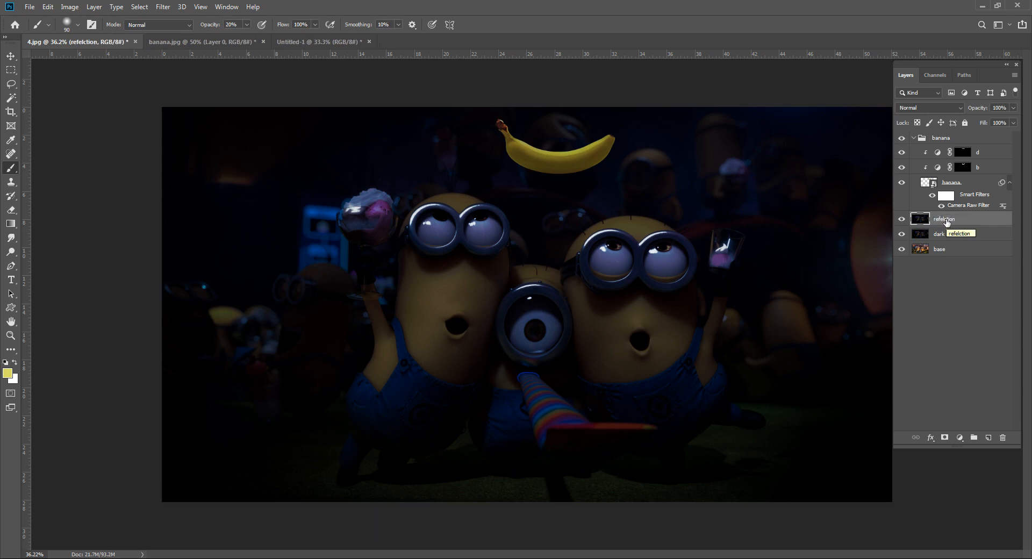
# Put the "refelction" layer into a new group and name the group "refection".
pyautogui.scroll(1, 708, 222)
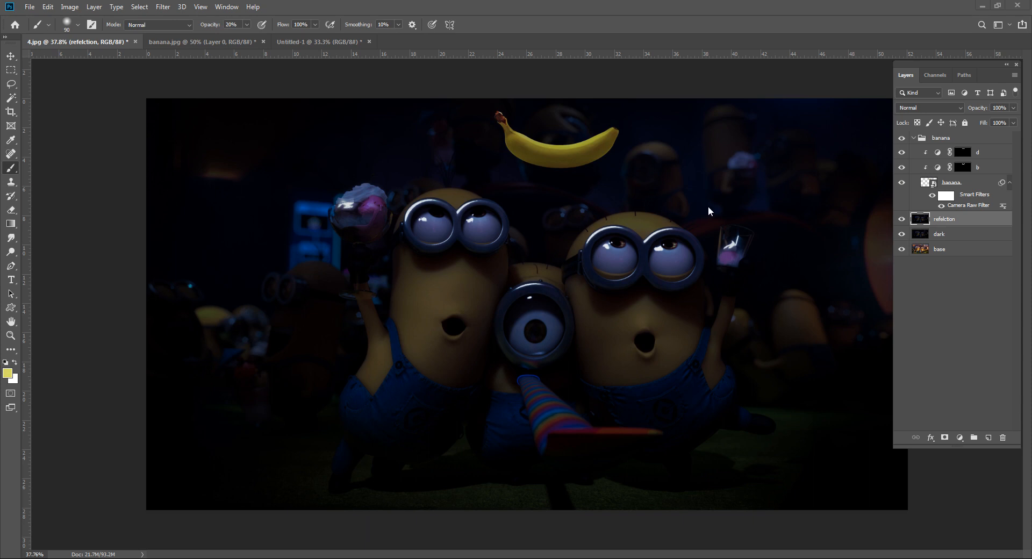
pyautogui.click(947, 317)
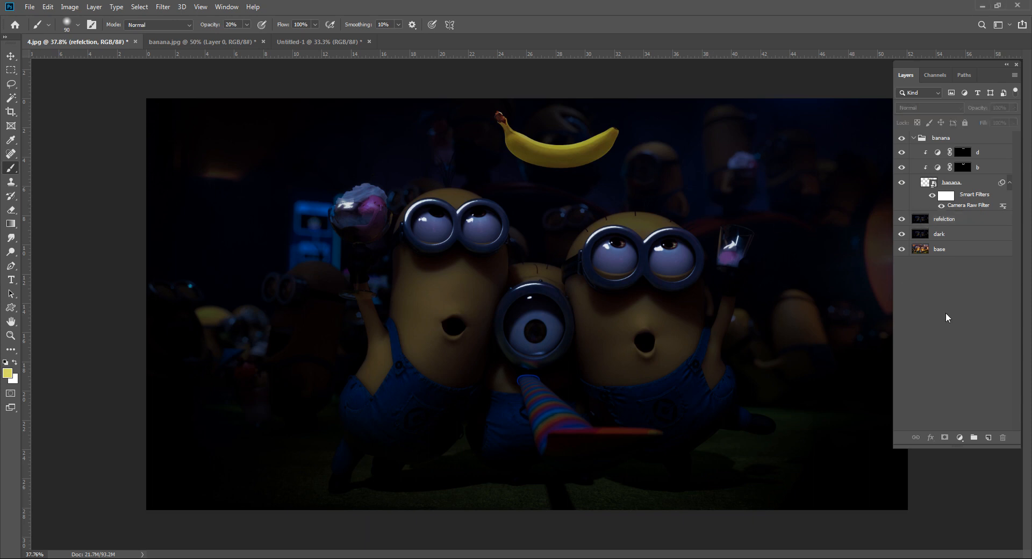
pyautogui.click(957, 223)
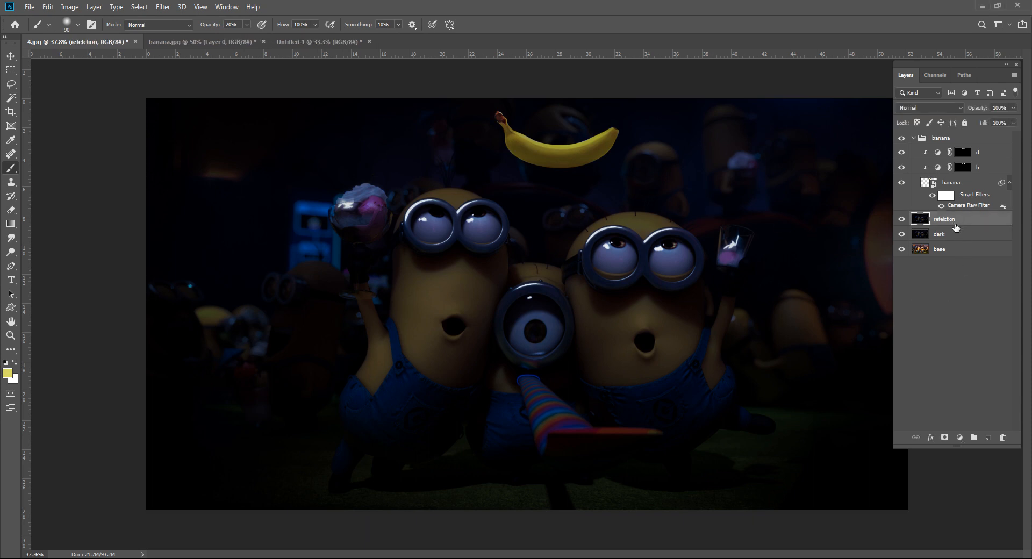
pyautogui.hotkey('ctrl', 'g')
pyautogui.doubleClick(944, 218)
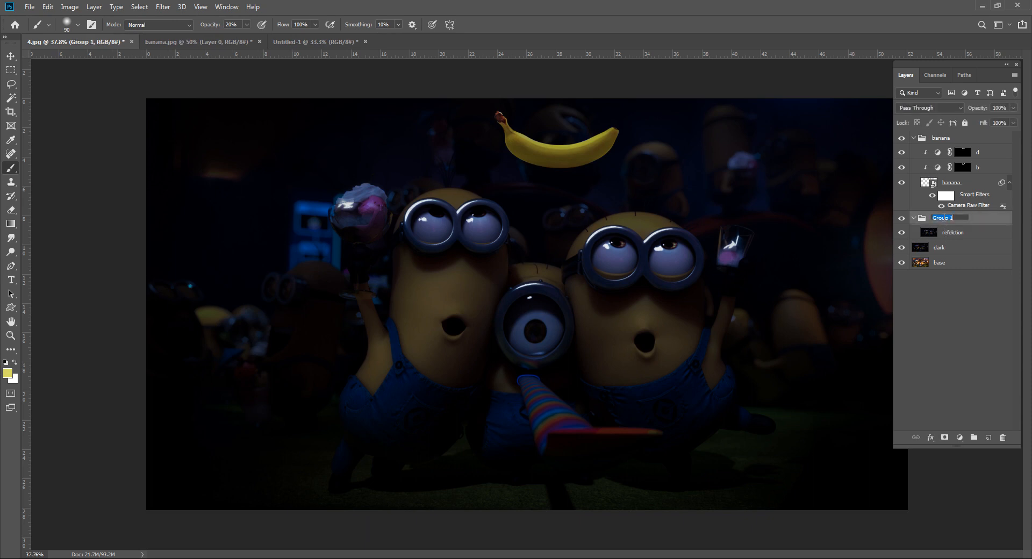
pyautogui.write('refection')
pyautogui.press('Return')
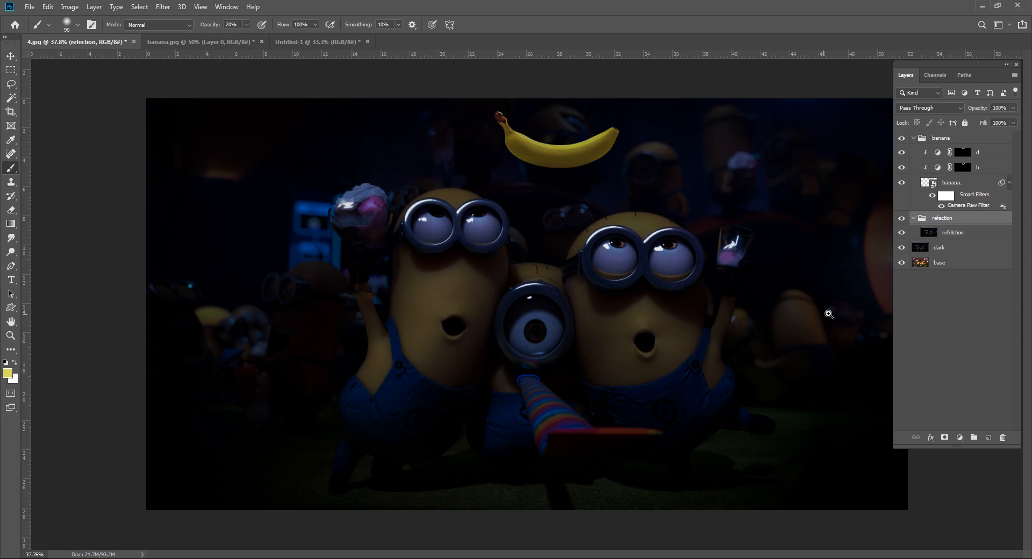
pyautogui.moveTo(647, 258); pyautogui.dragTo(661, 259)
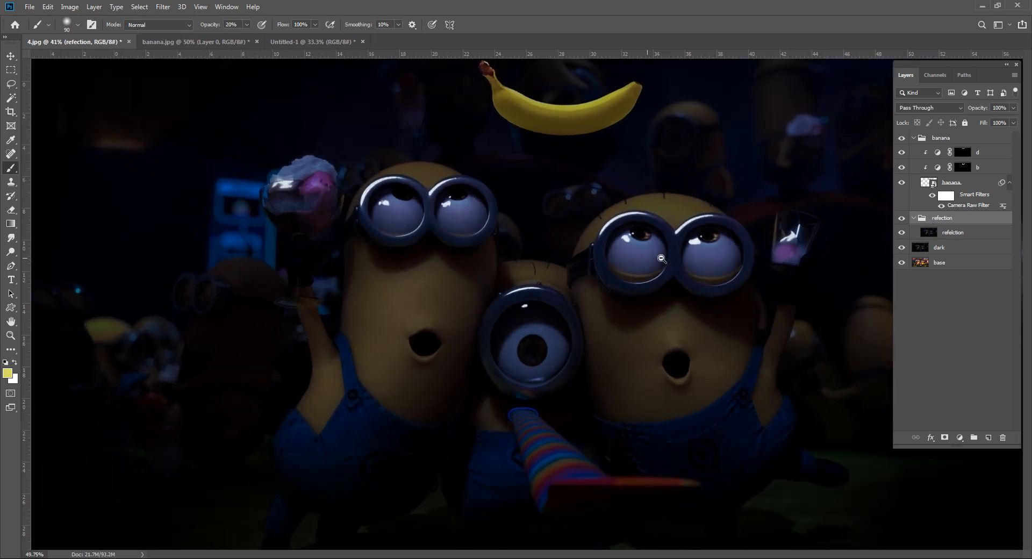
pyautogui.click(932, 341)
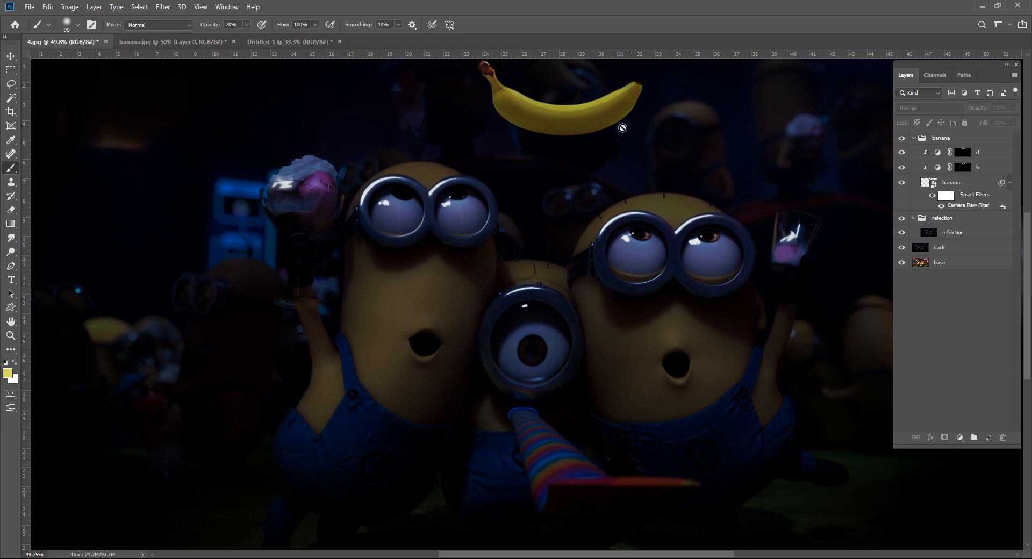
pyautogui.click(938, 237)
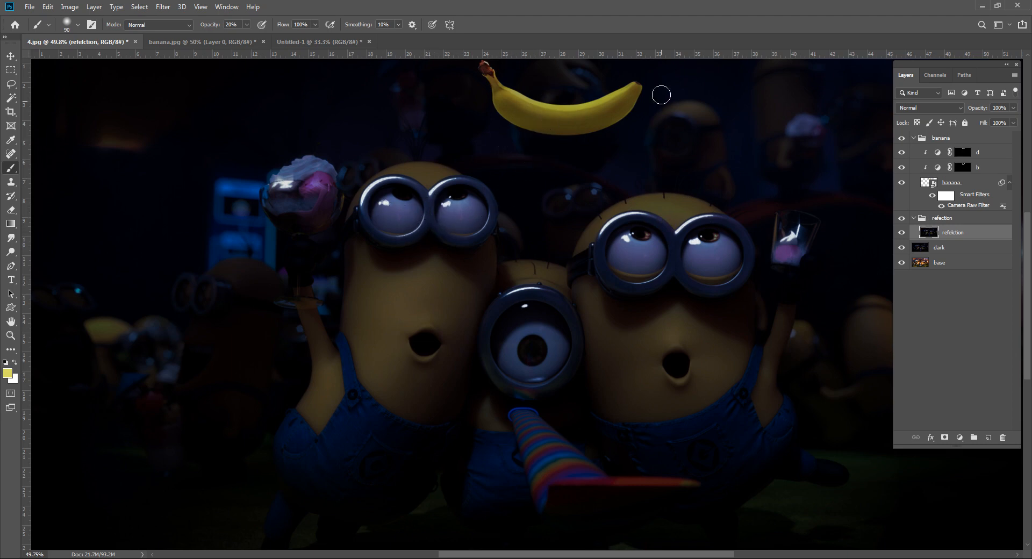
pyautogui.click(956, 340)
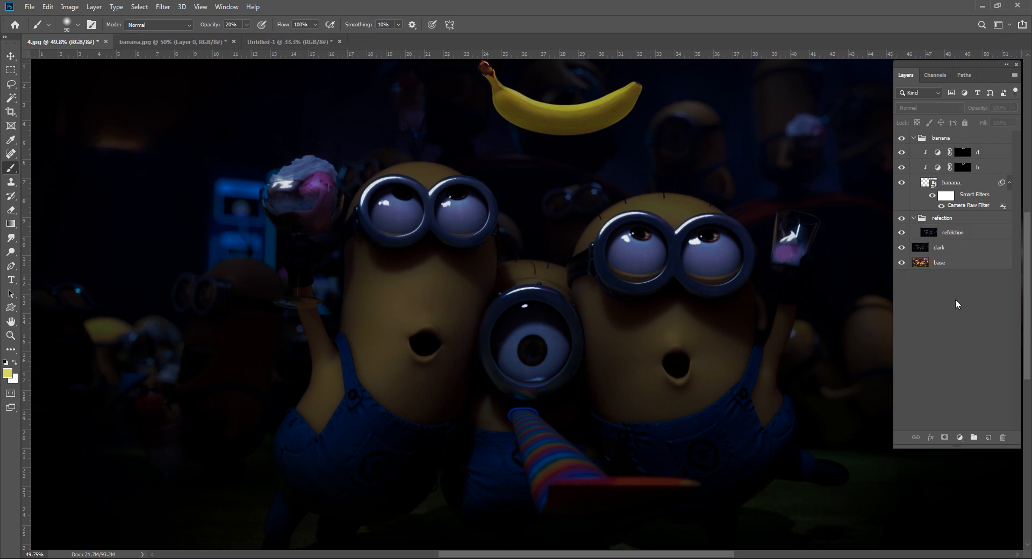
pyautogui.click(962, 234)
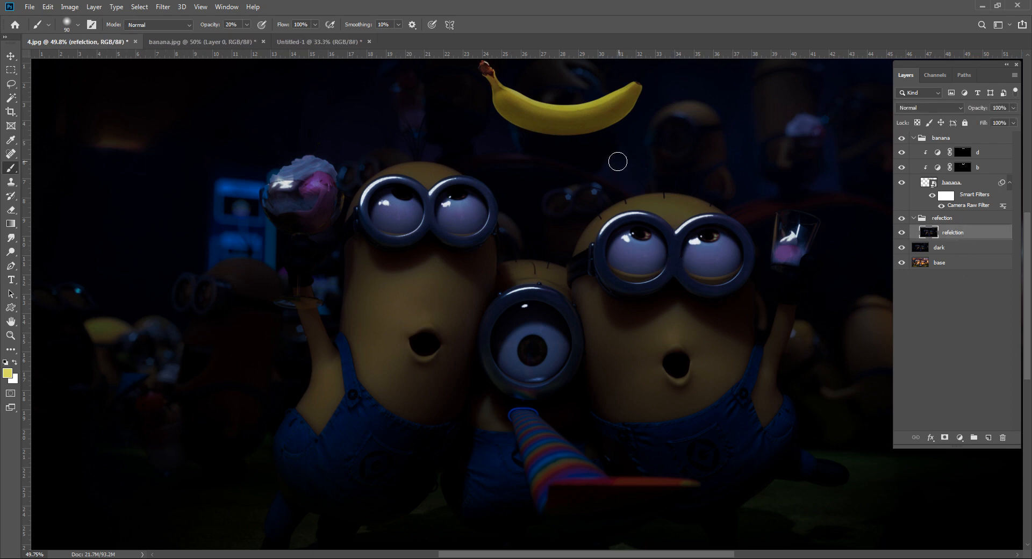
pyautogui.click(979, 366)
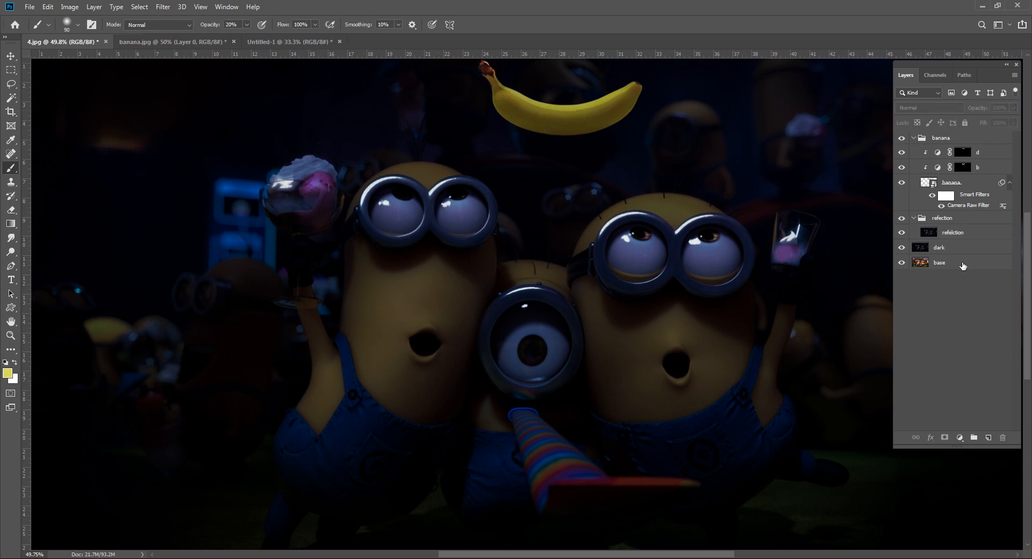
# Add a Curves adjustment above the "refelction" layer, raise its curve strongly to brighten the picture, and invert its mask to black.
pyautogui.click(962, 232)
pyautogui.click(959, 437)
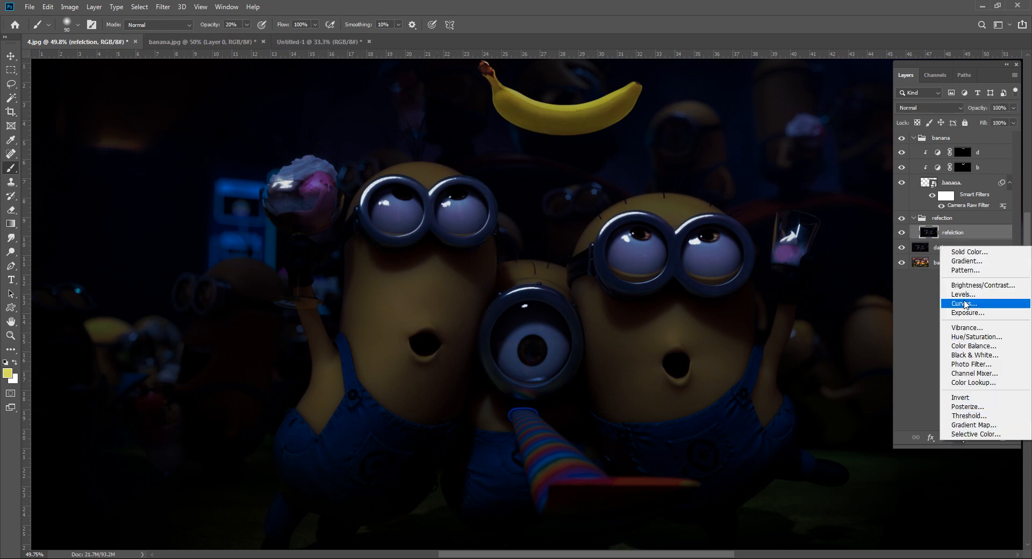
pyautogui.click(988, 304)
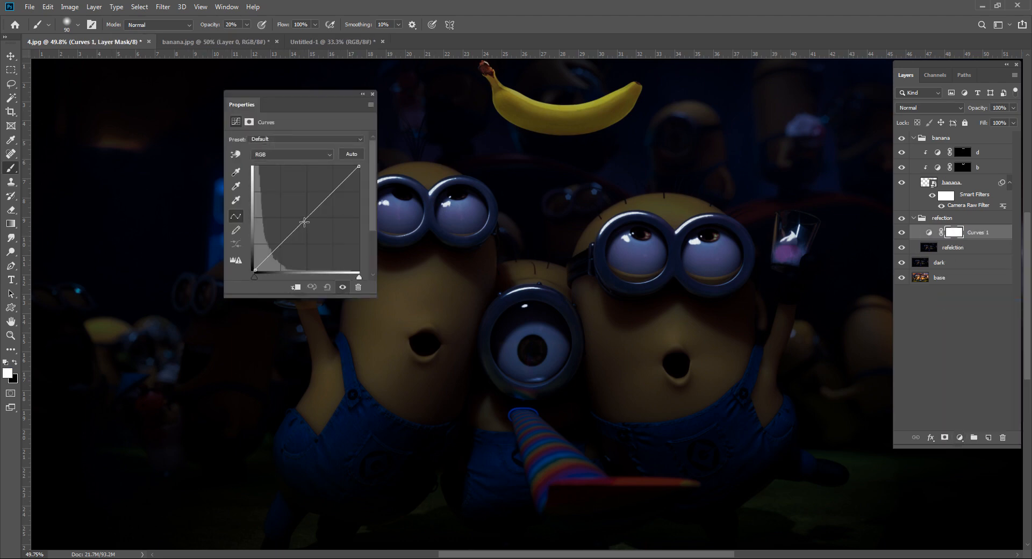
pyautogui.moveTo(304, 222); pyautogui.dragTo(282, 197)
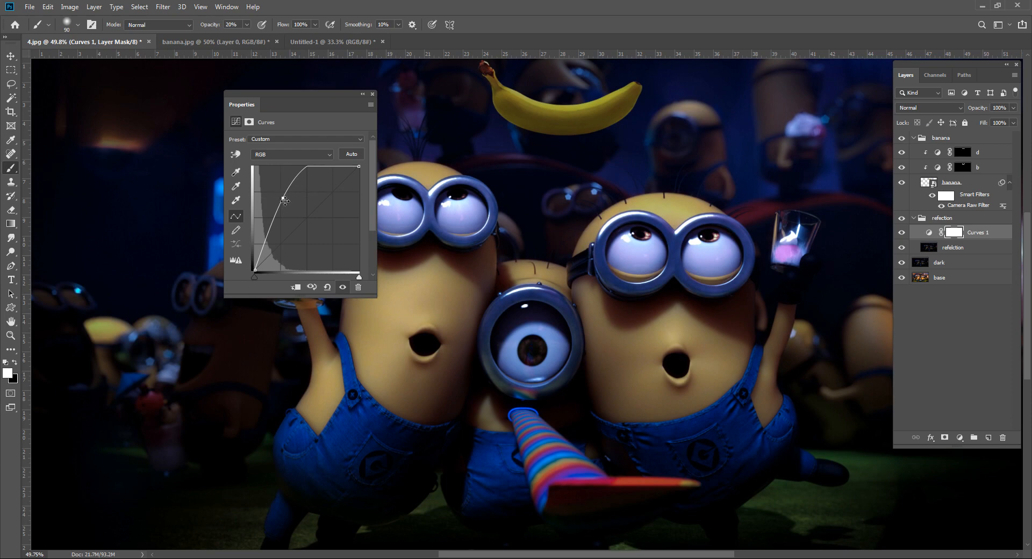
pyautogui.click(372, 94)
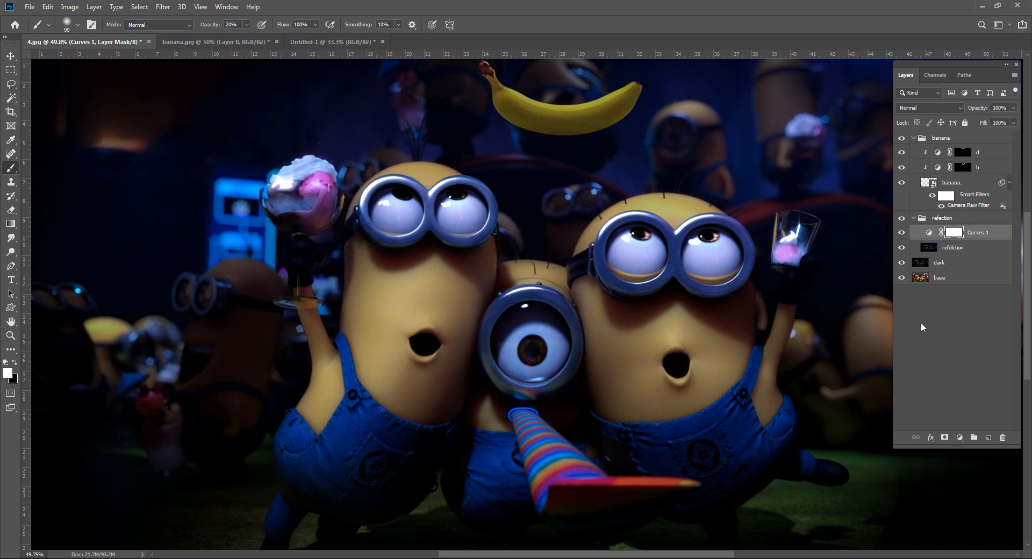
pyautogui.hotkey('ctrl', 'i')
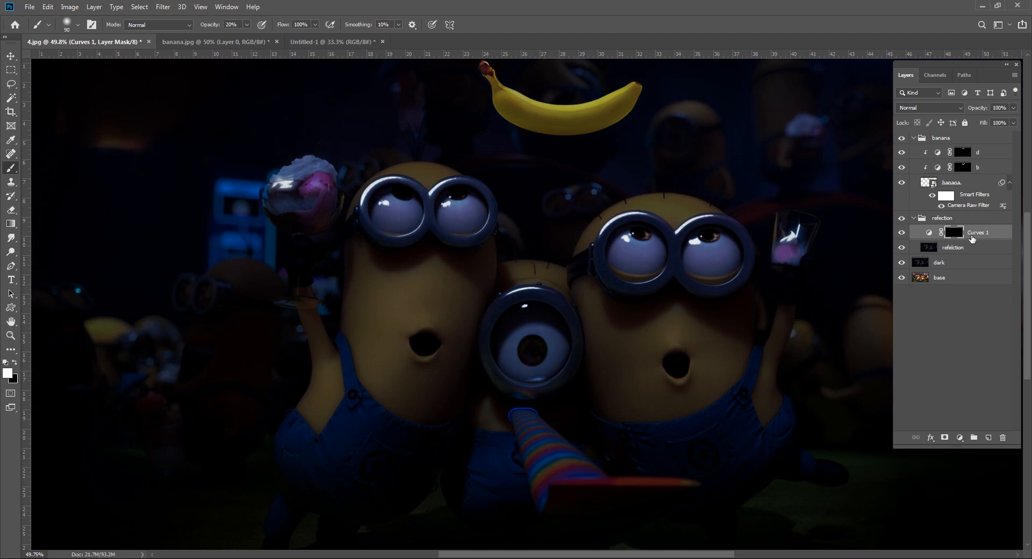
# Add a Hue/Saturation adjustment directly above the "refelction" layer and clip it to that layer.
pyautogui.click(965, 248)
pyautogui.click(960, 437)
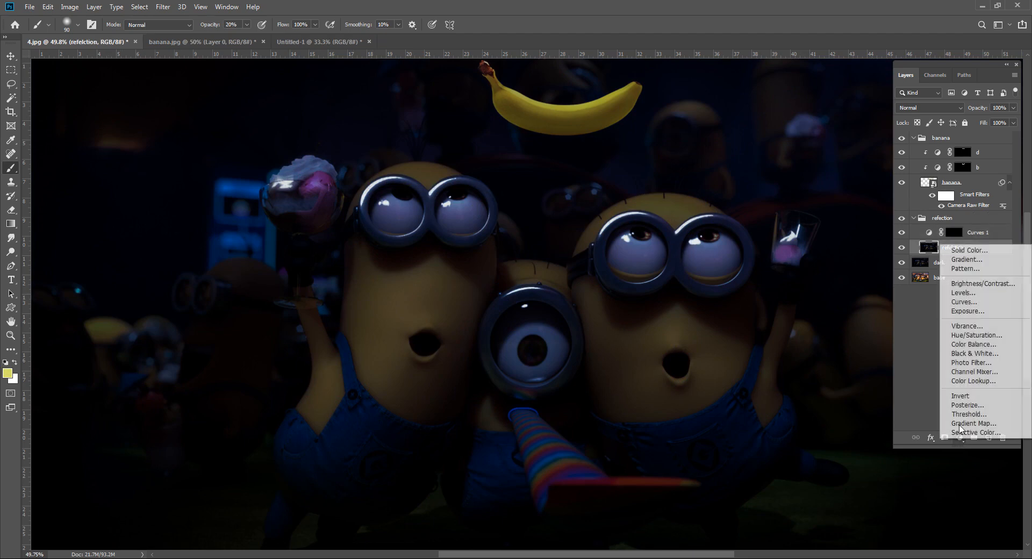
pyautogui.click(974, 335)
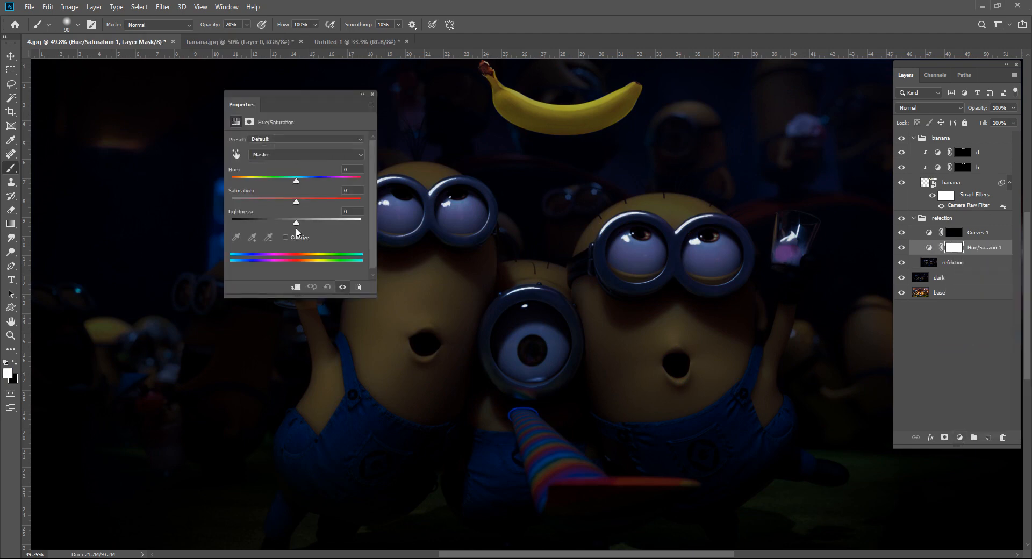
pyautogui.click(296, 287)
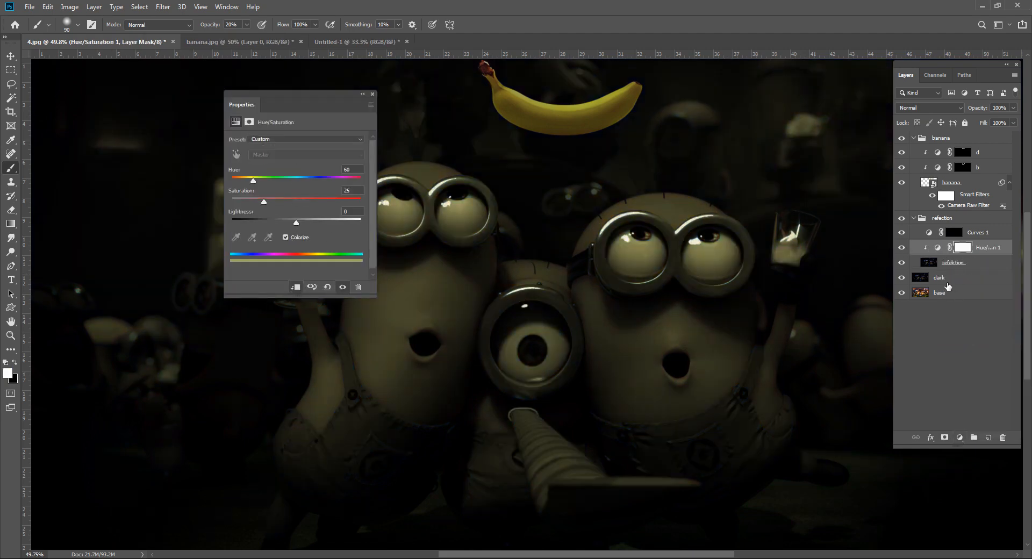
# Colorize the "refelction" layer warm yellow with hue 48 and saturation 74, and invert the Hue/Saturation mask to black.
pyautogui.moveTo(264, 200); pyautogui.dragTo(331, 204)
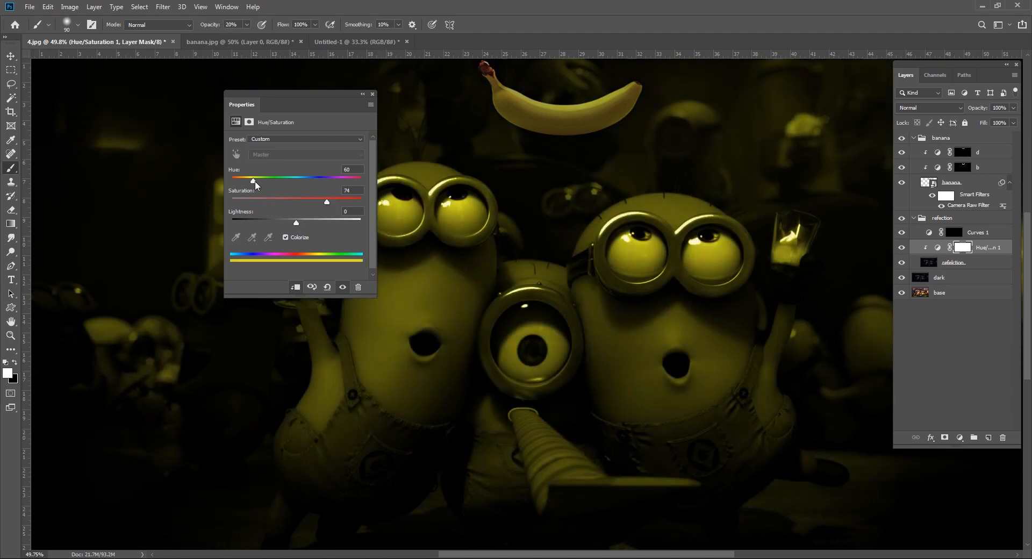
pyautogui.moveTo(253, 181); pyautogui.dragTo(248, 182)
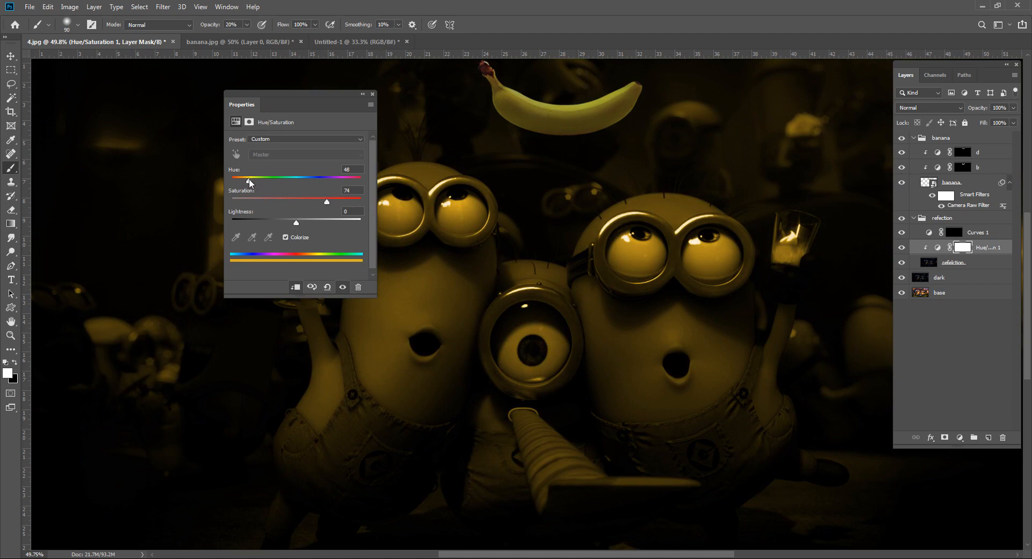
pyautogui.moveTo(331, 205); pyautogui.dragTo(330, 201)
pyautogui.click(372, 94)
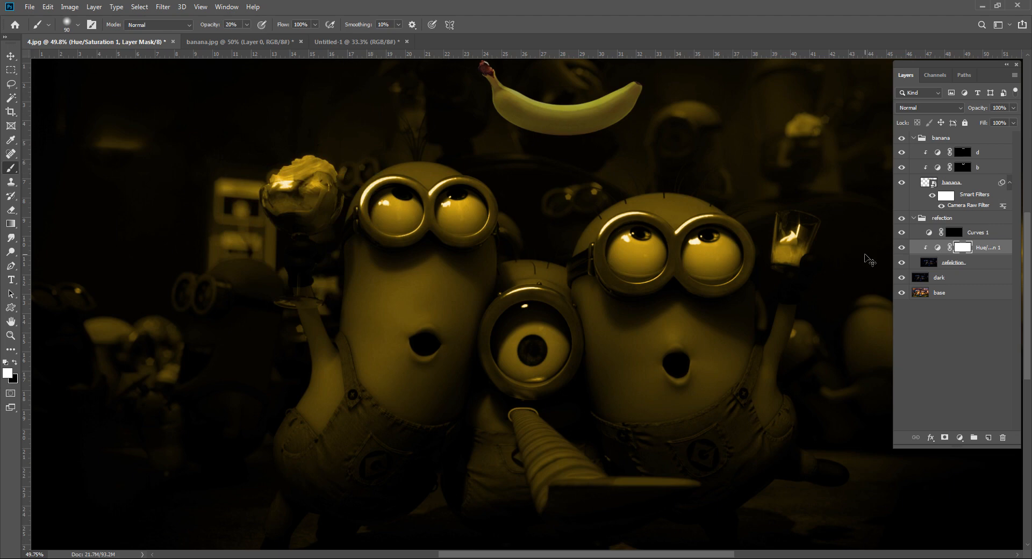
pyautogui.hotkey('ctrl', 'i')
# Rename the Curves adjustment in the "refection" group "h" and the Hue/Saturation adjustment "c".
pyautogui.moveTo(542, 221); pyautogui.dragTo(588, 220)
pyautogui.moveTo(477, 168); pyautogui.dragTo(663, 246)
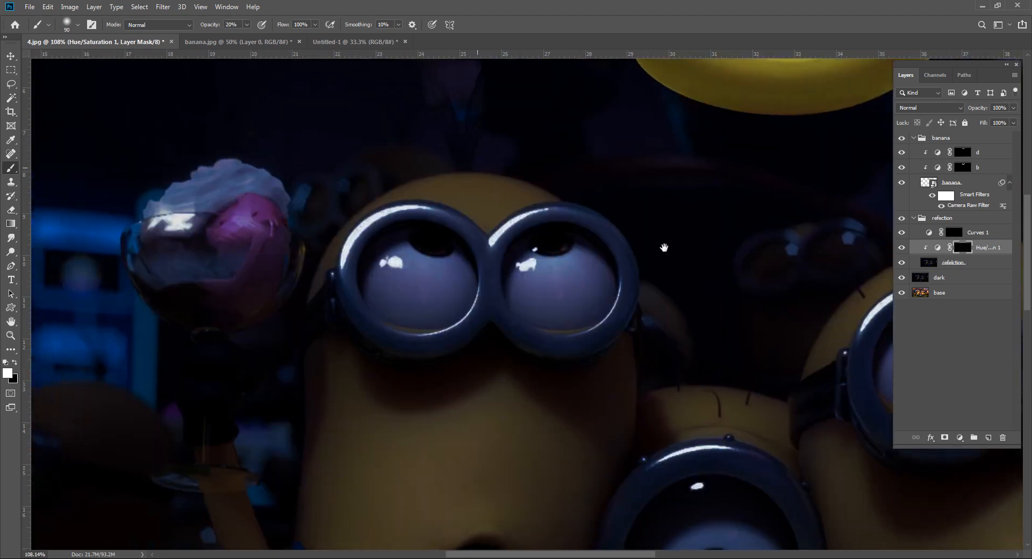
pyautogui.doubleClick(978, 232)
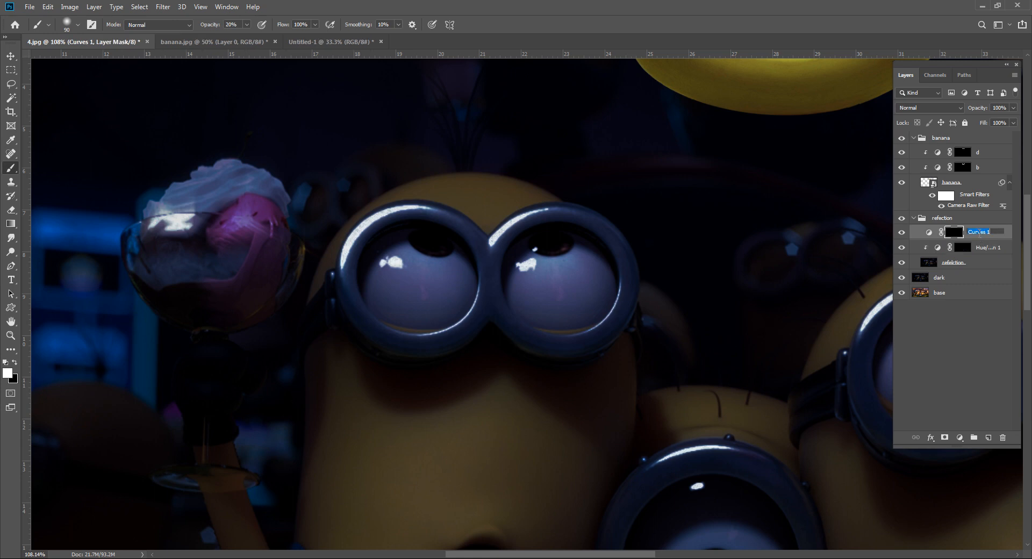
pyautogui.write('H')
pyautogui.click(1013, 230)
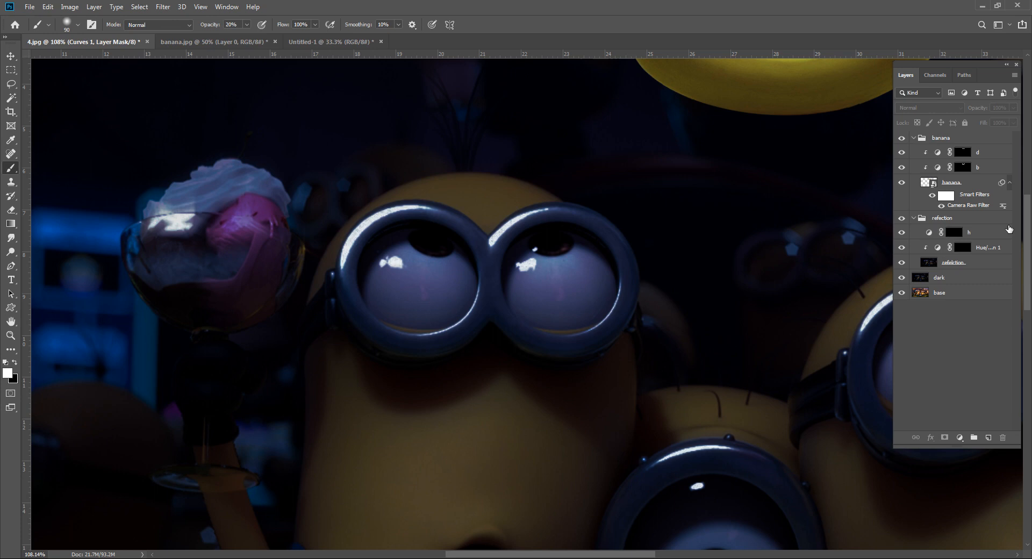
pyautogui.doubleClick(983, 249)
pyautogui.press('BackSpace')
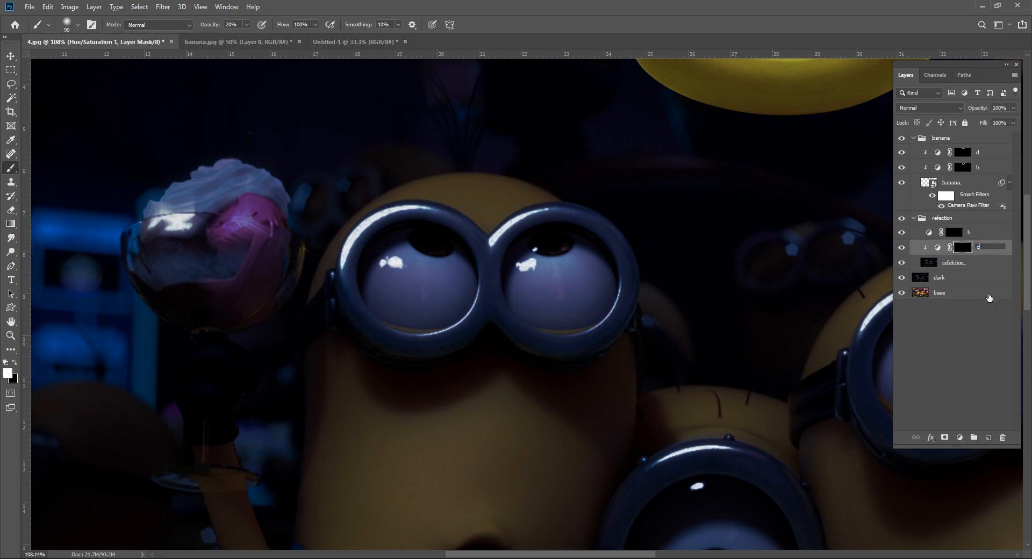
pyautogui.press('Return')
# Brighten the ice cream glass with white soft 90 px strokes at 20% opacity on the "h" mask.
pyautogui.click(973, 232)
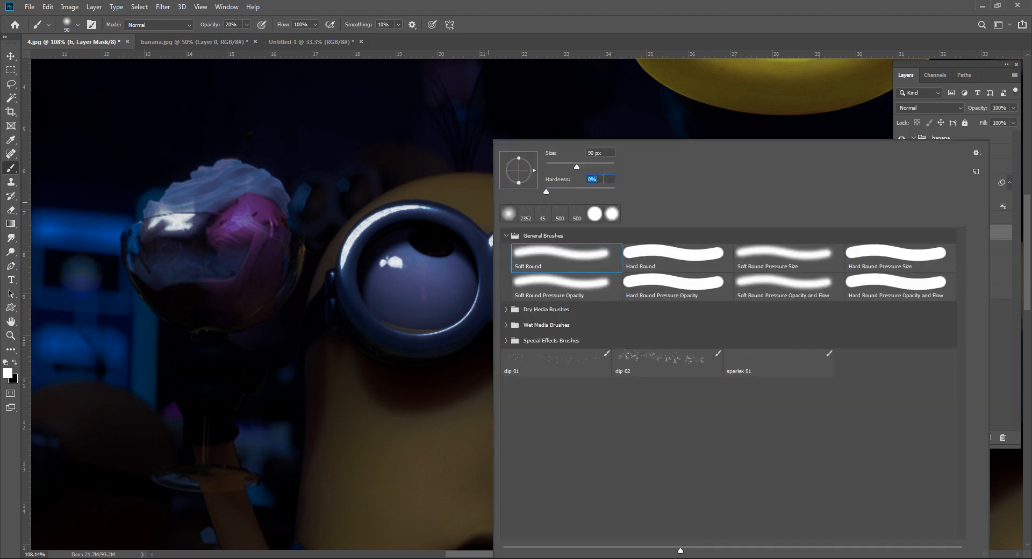
pyautogui.press('Return')
pyautogui.scroll(2, 437, 228)
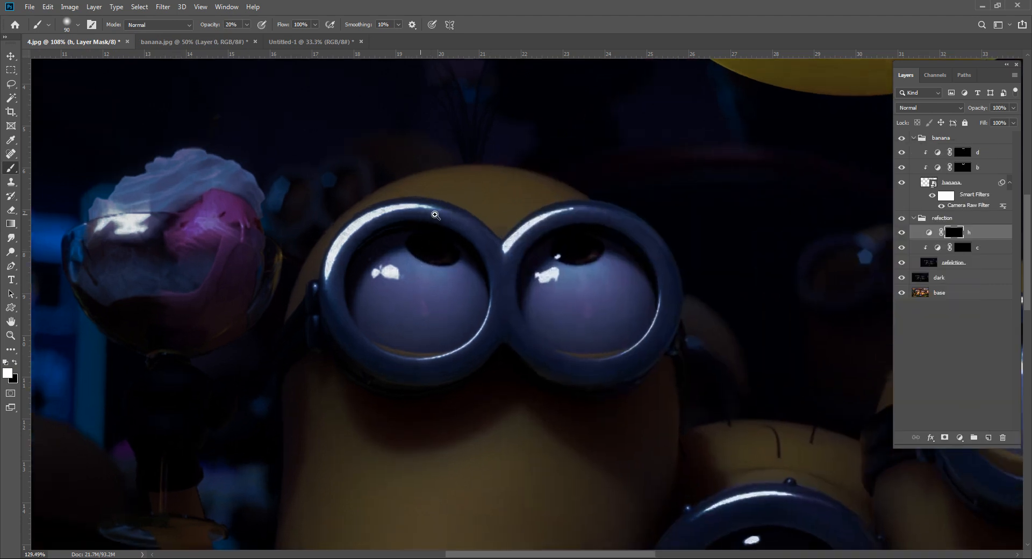
pyautogui.moveTo(392, 198); pyautogui.dragTo(451, 222)
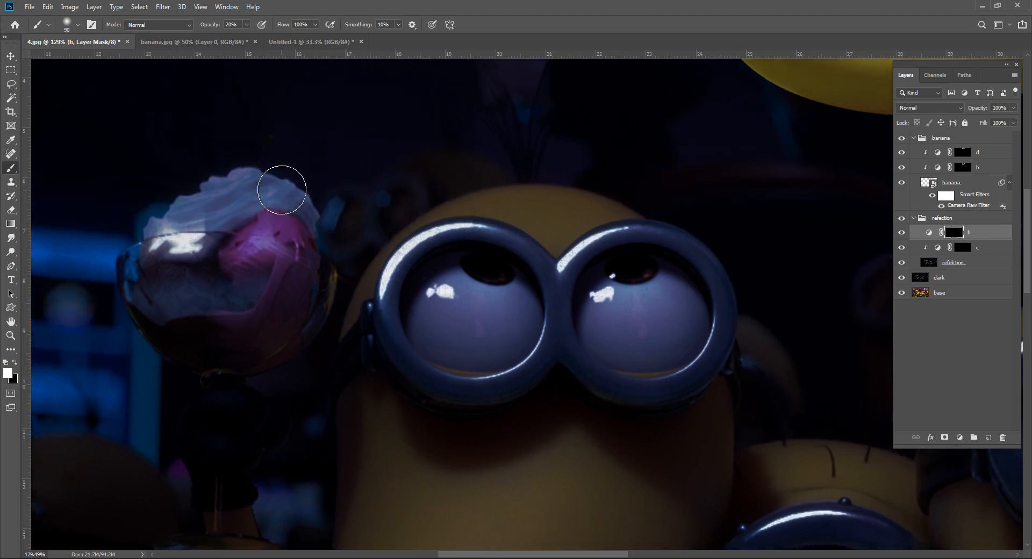
pyautogui.moveTo(301, 288)
pyautogui.mouseDown()
pyautogui.moveTo(274, 187)
pyautogui.moveTo(318, 302)
pyautogui.mouseUp()
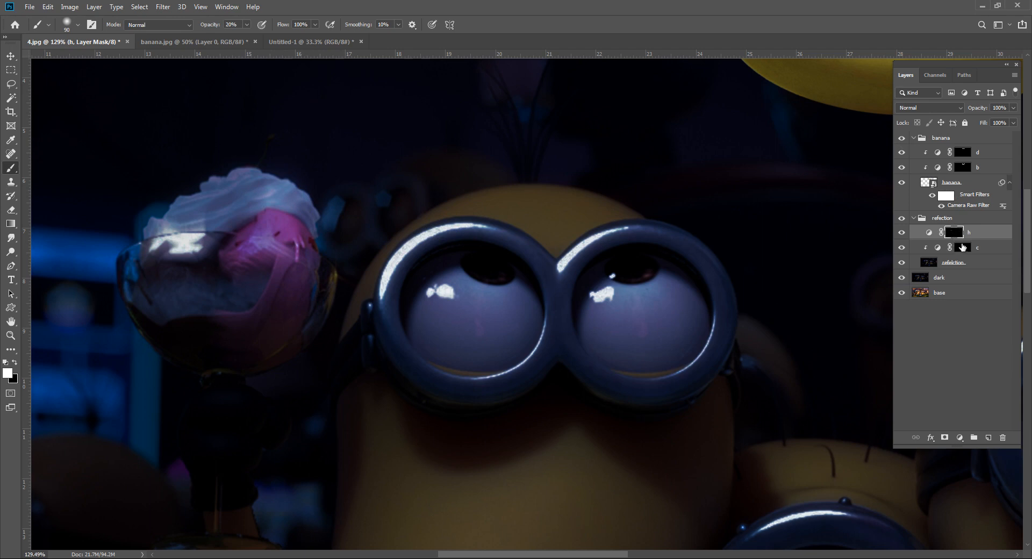
pyautogui.moveTo(258, 175)
pyautogui.mouseDown()
pyautogui.moveTo(198, 205)
pyautogui.moveTo(227, 206)
pyautogui.moveTo(208, 329)
pyautogui.moveTo(261, 219)
pyautogui.moveTo(260, 282)
pyautogui.moveTo(234, 346)
pyautogui.moveTo(274, 239)
pyautogui.moveTo(278, 196)
pyautogui.moveTo(316, 283)
pyautogui.moveTo(284, 353)
pyautogui.moveTo(307, 219)
pyautogui.moveTo(271, 363)
pyautogui.moveTo(269, 258)
pyautogui.moveTo(255, 311)
pyautogui.moveTo(211, 365)
pyautogui.moveTo(252, 242)
pyautogui.moveTo(264, 183)
pyautogui.moveTo(207, 360)
pyautogui.moveTo(251, 187)
pyautogui.moveTo(254, 264)
pyautogui.moveTo(251, 231)
pyautogui.moveTo(210, 367)
pyautogui.moveTo(301, 215)
pyautogui.mouseUp()
# Paint white on the "h" mask over the ice-cream-holding minion's hair, top of the head and goggle rims.
pyautogui.moveTo(595, 207)
pyautogui.mouseDown()
pyautogui.moveTo(547, 250)
pyautogui.moveTo(436, 256)
pyautogui.moveTo(490, 235)
pyautogui.moveTo(306, 307)
pyautogui.moveTo(283, 360)
pyautogui.moveTo(361, 268)
pyautogui.moveTo(515, 260)
pyautogui.moveTo(560, 269)
pyautogui.moveTo(582, 260)
pyautogui.moveTo(493, 219)
pyautogui.mouseUp()
pyautogui.moveTo(496, 153)
pyautogui.mouseDown()
pyautogui.moveTo(498, 222)
pyautogui.moveTo(479, 290)
pyautogui.moveTo(464, 273)
pyautogui.moveTo(492, 185)
pyautogui.moveTo(472, 296)
pyautogui.moveTo(504, 199)
pyautogui.moveTo(476, 245)
pyautogui.moveTo(449, 203)
pyautogui.mouseUp()
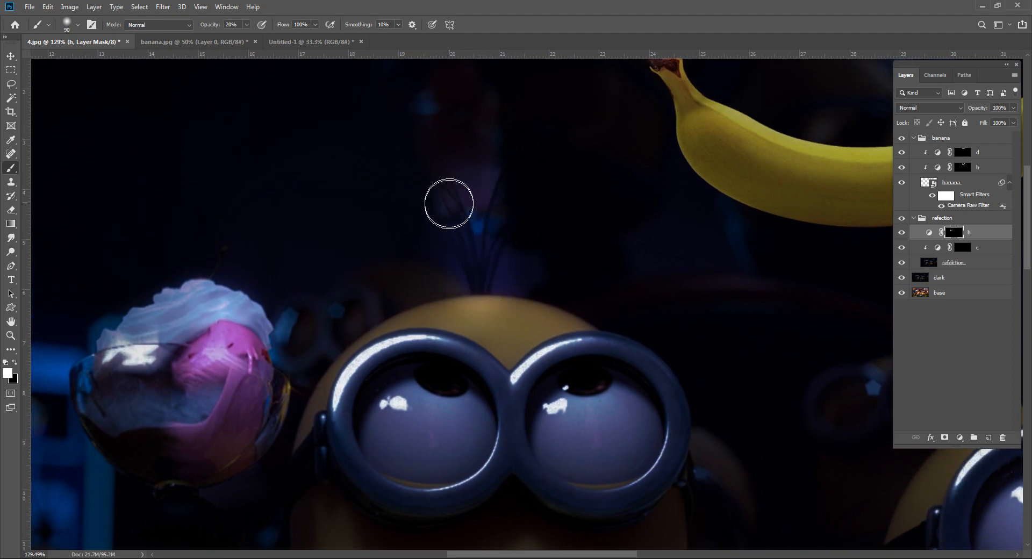
pyautogui.moveTo(575, 342)
pyautogui.mouseDown()
pyautogui.moveTo(418, 330)
pyautogui.moveTo(360, 355)
pyautogui.moveTo(300, 416)
pyautogui.moveTo(353, 370)
pyautogui.moveTo(557, 368)
pyautogui.mouseUp()
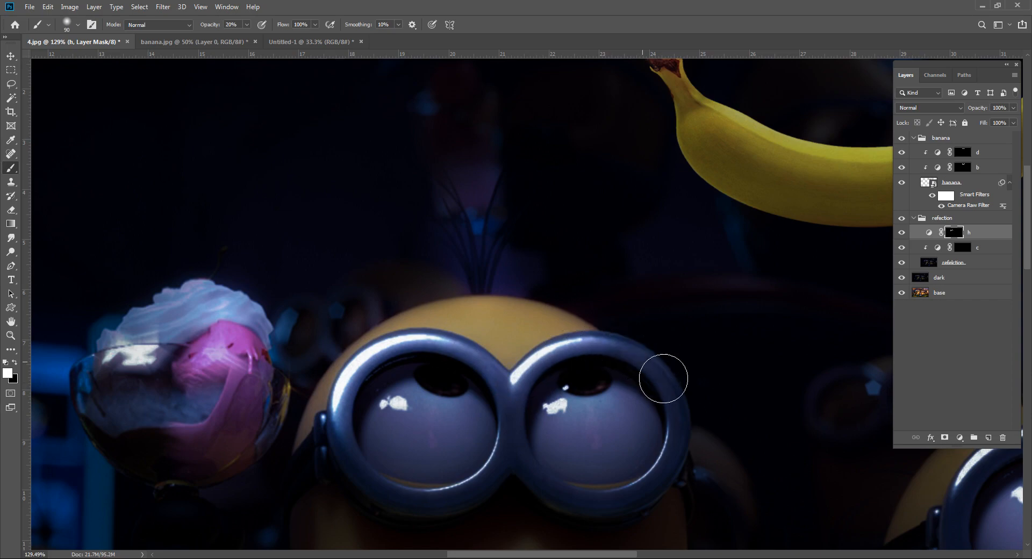
pyautogui.moveTo(694, 393); pyautogui.dragTo(627, 392)
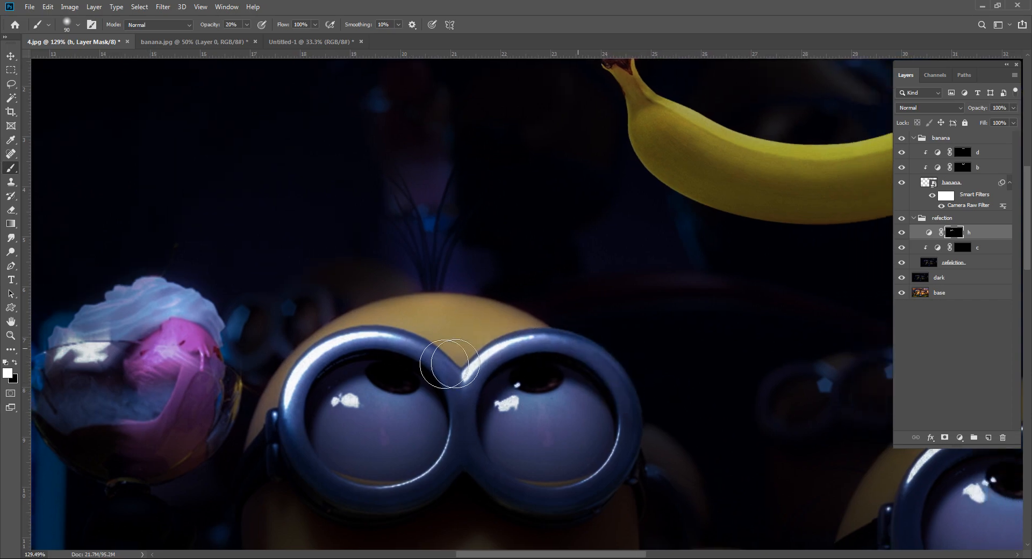
# Brighten the forehead and upper goggle rims of the minion holding the small drinking glass on the "h" mask.
pyautogui.moveTo(783, 338); pyautogui.dragTo(730, 348)
pyautogui.moveTo(808, 354)
pyautogui.mouseDown()
pyautogui.moveTo(371, 295)
pyautogui.moveTo(551, 306)
pyautogui.moveTo(498, 304)
pyautogui.moveTo(380, 341)
pyautogui.mouseUp()
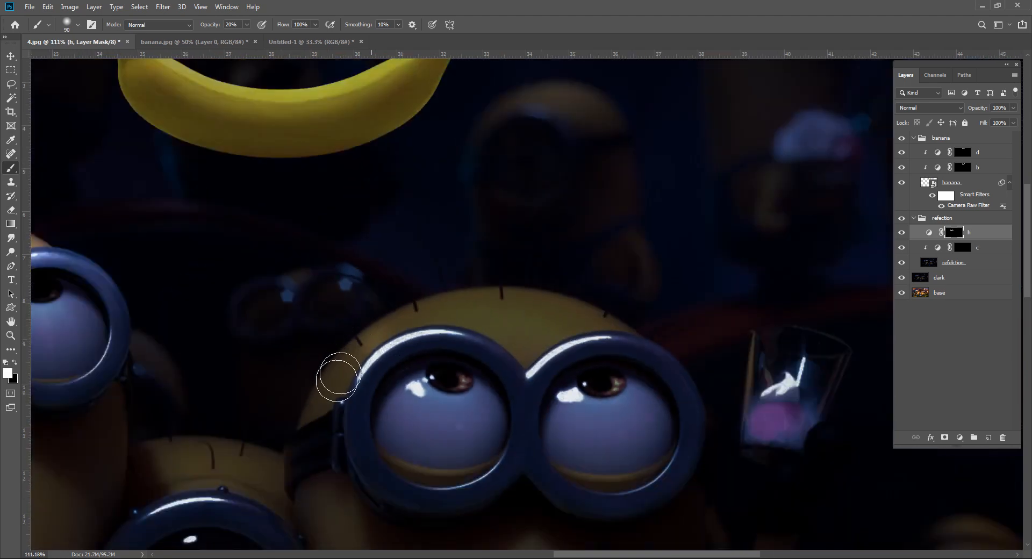
pyautogui.moveTo(316, 418)
pyautogui.mouseDown()
pyautogui.moveTo(537, 339)
pyautogui.moveTo(369, 323)
pyautogui.moveTo(661, 345)
pyautogui.moveTo(469, 349)
pyautogui.mouseUp()
pyautogui.moveTo(566, 348); pyautogui.dragTo(507, 386)
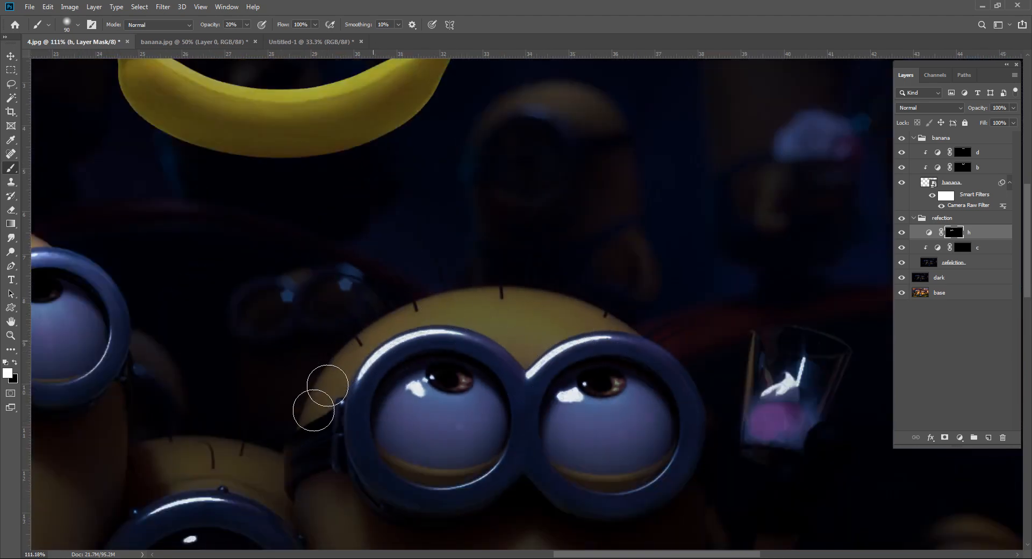
# Brighten the top of the one-eyed middle minion's head with white strokes on the "h" mask.
pyautogui.moveTo(270, 481)
pyautogui.mouseDown()
pyautogui.moveTo(366, 462)
pyautogui.moveTo(473, 334)
pyautogui.mouseUp()
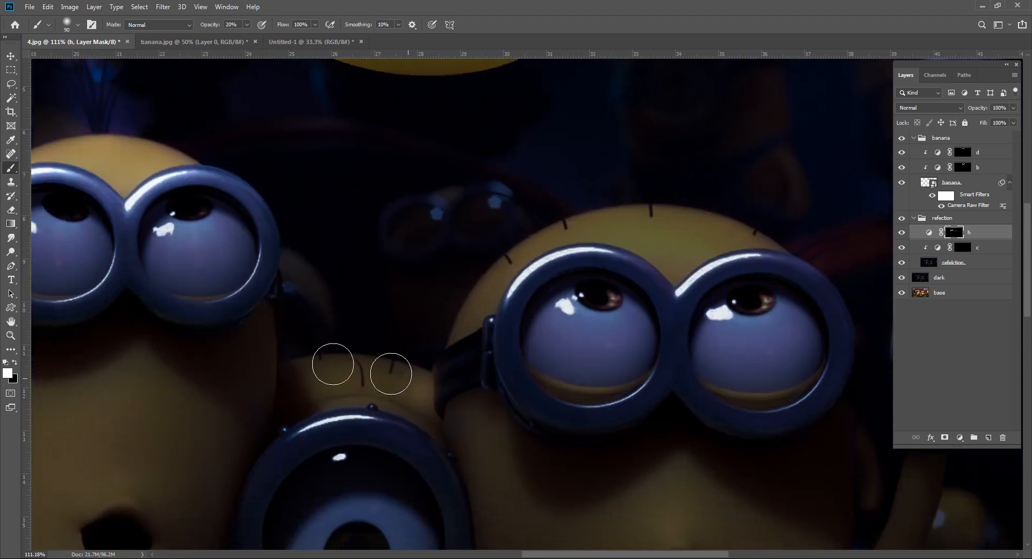
pyautogui.moveTo(332, 365)
pyautogui.mouseDown()
pyautogui.moveTo(362, 392)
pyautogui.moveTo(380, 392)
pyautogui.moveTo(269, 430)
pyautogui.mouseUp()
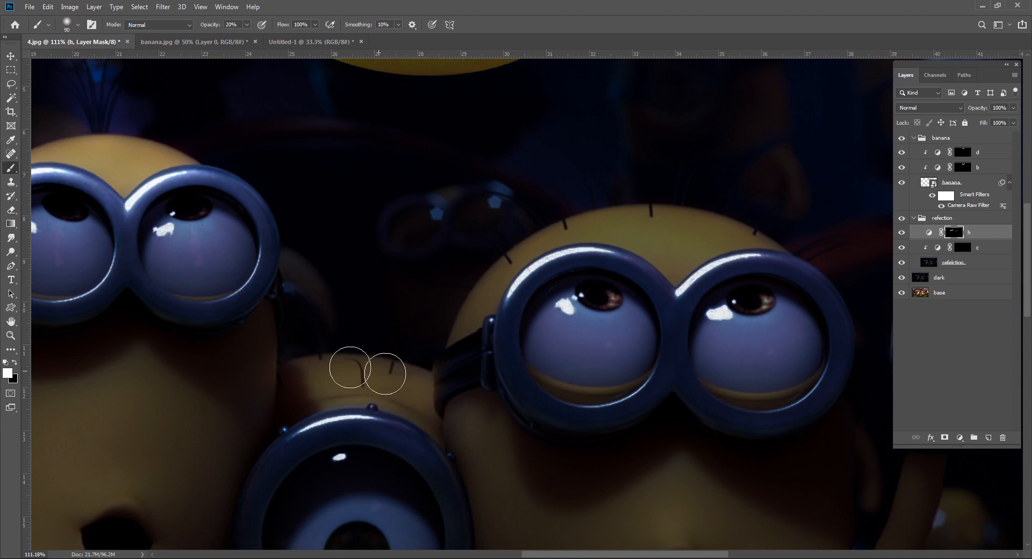
pyautogui.moveTo(548, 258); pyautogui.dragTo(502, 280)
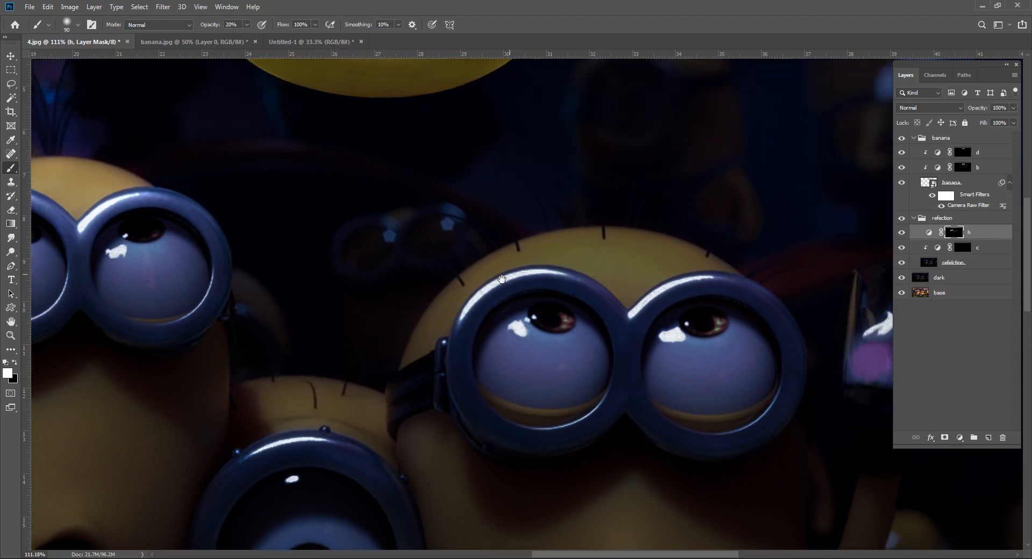
# Build up more white strokes on the "h" mask along the glass-holding minion's crown, goggles and strap side.
pyautogui.moveTo(672, 262); pyautogui.dragTo(509, 270)
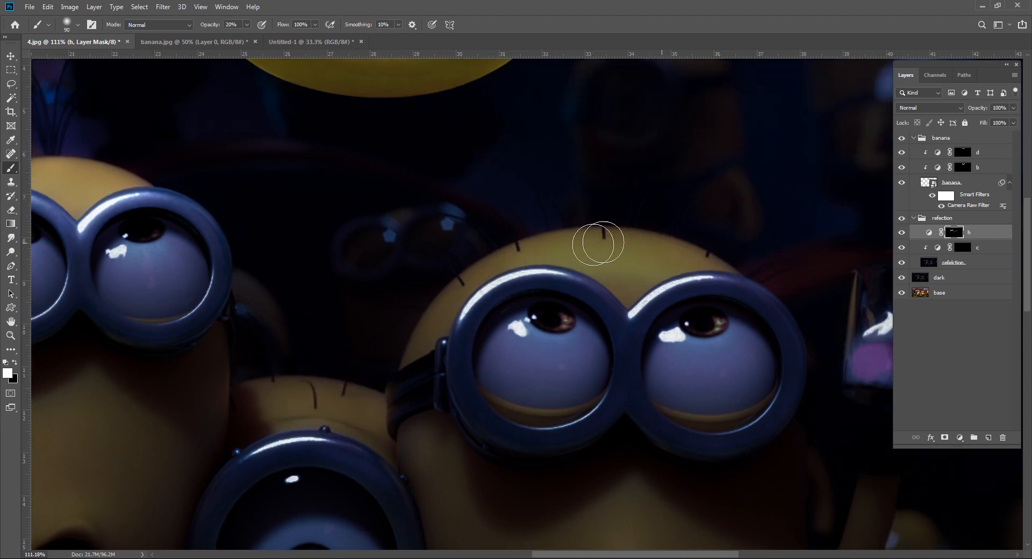
pyautogui.moveTo(602, 243)
pyautogui.mouseDown()
pyautogui.moveTo(468, 298)
pyautogui.moveTo(429, 324)
pyautogui.moveTo(409, 360)
pyautogui.mouseUp()
pyautogui.moveTo(644, 287)
pyautogui.mouseDown()
pyautogui.moveTo(688, 269)
pyautogui.moveTo(733, 279)
pyautogui.moveTo(614, 331)
pyautogui.moveTo(460, 306)
pyautogui.moveTo(530, 287)
pyautogui.moveTo(443, 396)
pyautogui.mouseUp()
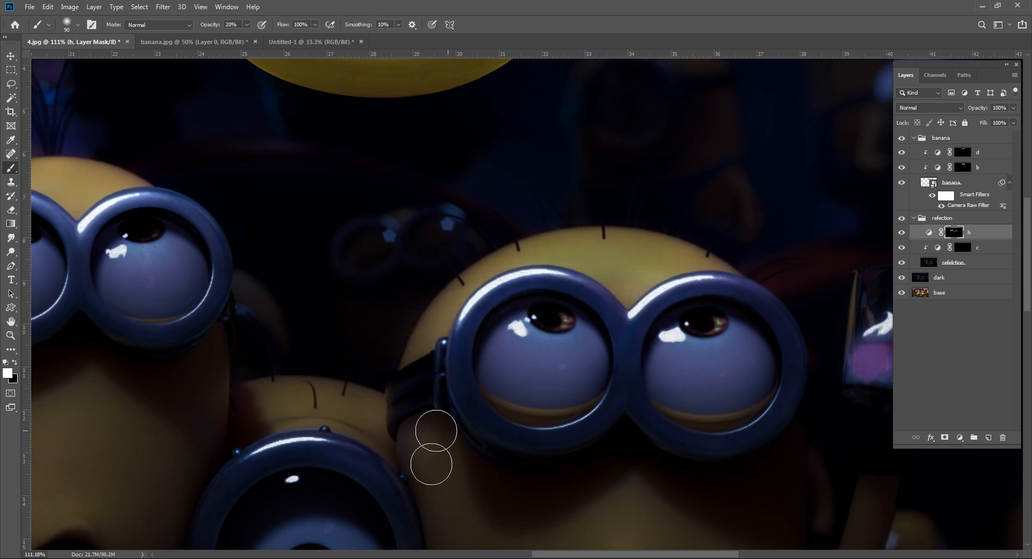
pyautogui.moveTo(478, 367); pyautogui.dragTo(527, 424)
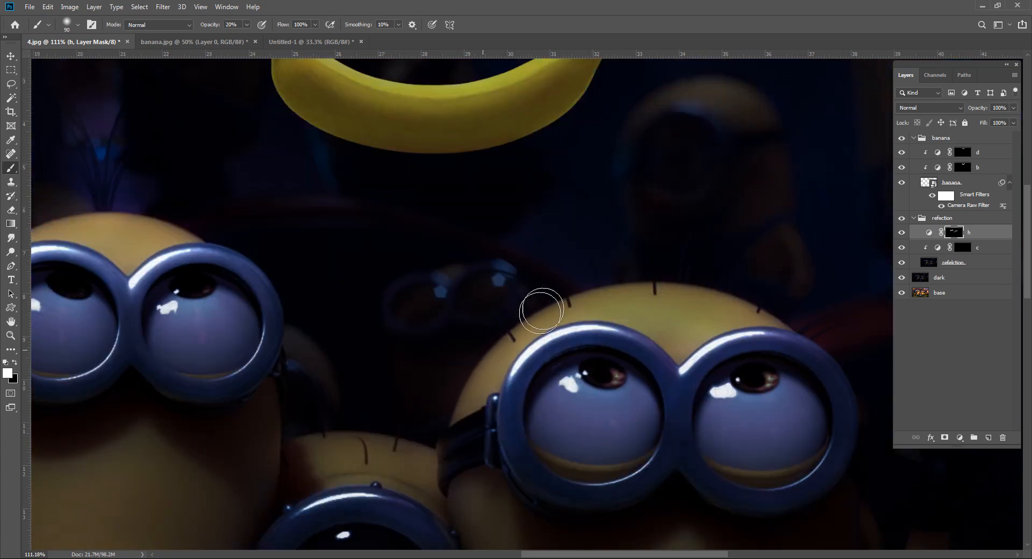
pyautogui.moveTo(541, 310)
pyautogui.mouseDown()
pyautogui.moveTo(657, 295)
pyautogui.moveTo(761, 319)
pyautogui.moveTo(763, 273)
pyautogui.moveTo(651, 309)
pyautogui.mouseUp()
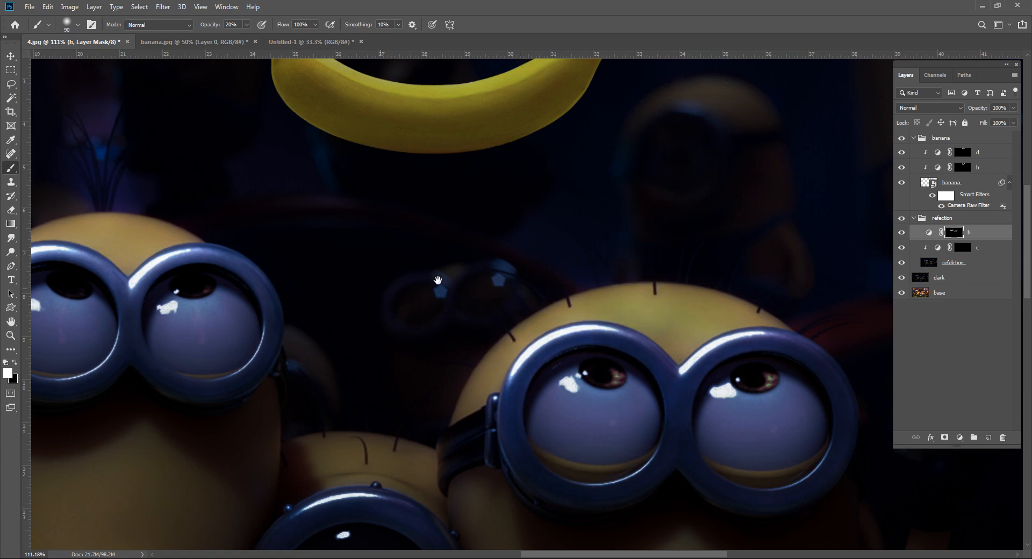
# Touch up the highlights on the ice-cream-holding minion's goggles and eyes on the "h" mask.
pyautogui.moveTo(438, 280); pyautogui.dragTo(595, 247)
pyautogui.moveTo(781, 357); pyautogui.dragTo(855, 364)
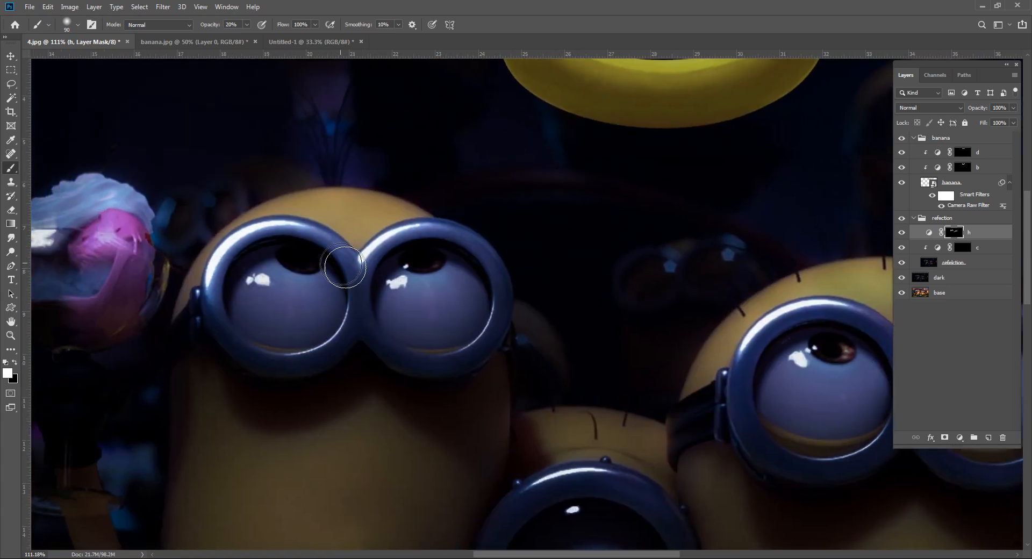
pyautogui.moveTo(601, 477)
pyautogui.mouseDown()
pyautogui.moveTo(531, 234)
pyautogui.moveTo(677, 446)
pyautogui.moveTo(677, 471)
pyautogui.mouseUp()
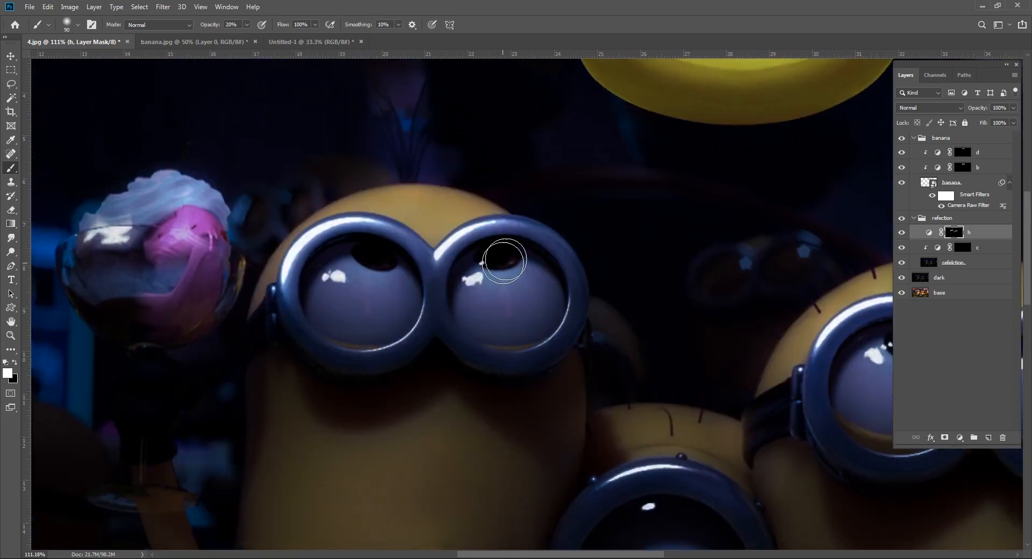
# Brighten the rim and sides of the small drinking glass with white strokes on the "h" mask.
pyautogui.moveTo(407, 308); pyautogui.dragTo(58, 268)
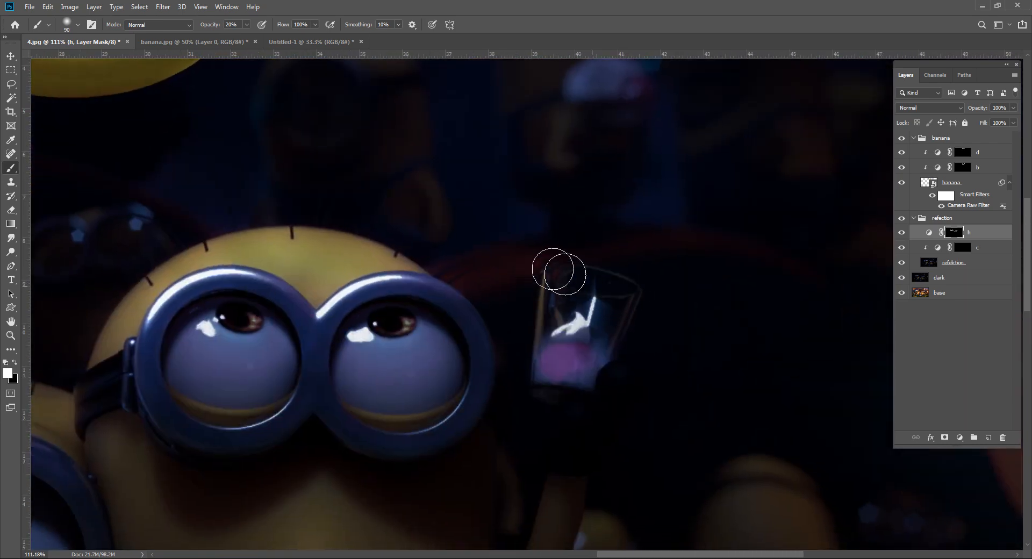
pyautogui.moveTo(559, 270)
pyautogui.mouseDown()
pyautogui.moveTo(533, 374)
pyautogui.moveTo(548, 282)
pyautogui.moveTo(536, 399)
pyautogui.mouseUp()
pyautogui.moveTo(551, 305); pyautogui.dragTo(549, 303)
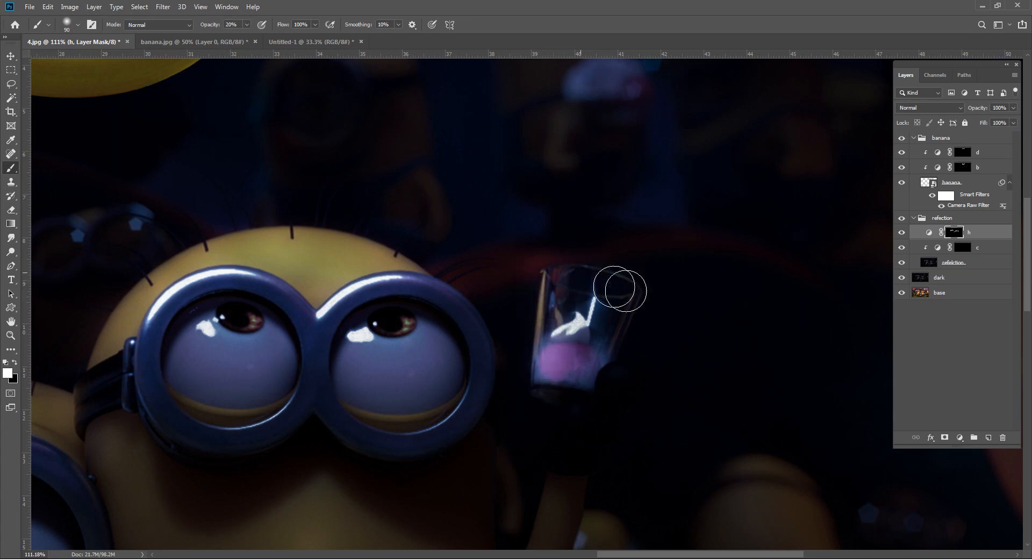
# Enlarge the soft brush to 600 px for broad lighting over the minions' bodies.
pyautogui.moveTo(507, 421)
pyautogui.mouseDown()
pyautogui.moveTo(553, 252)
pyautogui.moveTo(535, 229)
pyautogui.moveTo(484, 221)
pyautogui.moveTo(530, 245)
pyautogui.moveTo(520, 242)
pyautogui.mouseUp()
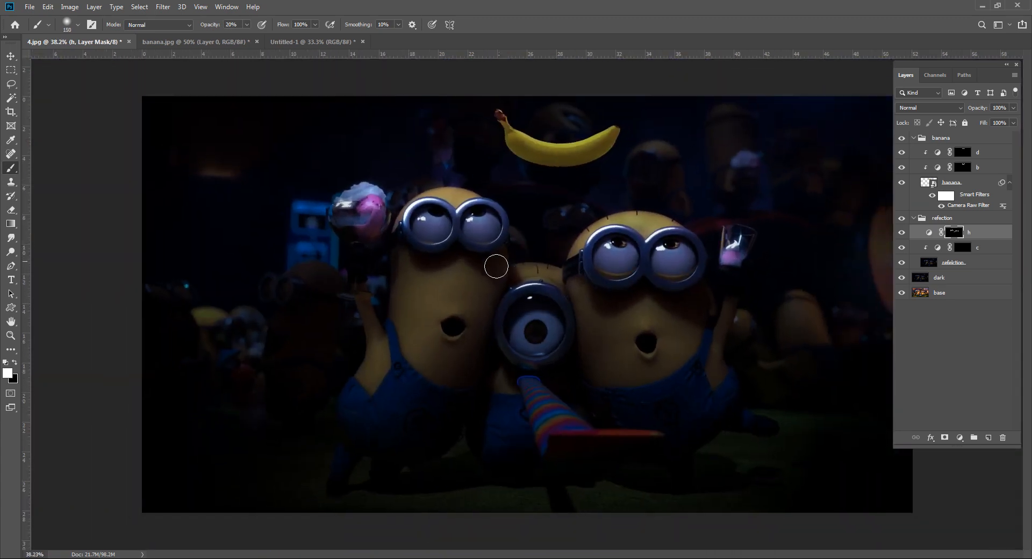
pyautogui.press(']')
pyautogui.press(']')
pyautogui.press(']')
pyautogui.press(']')
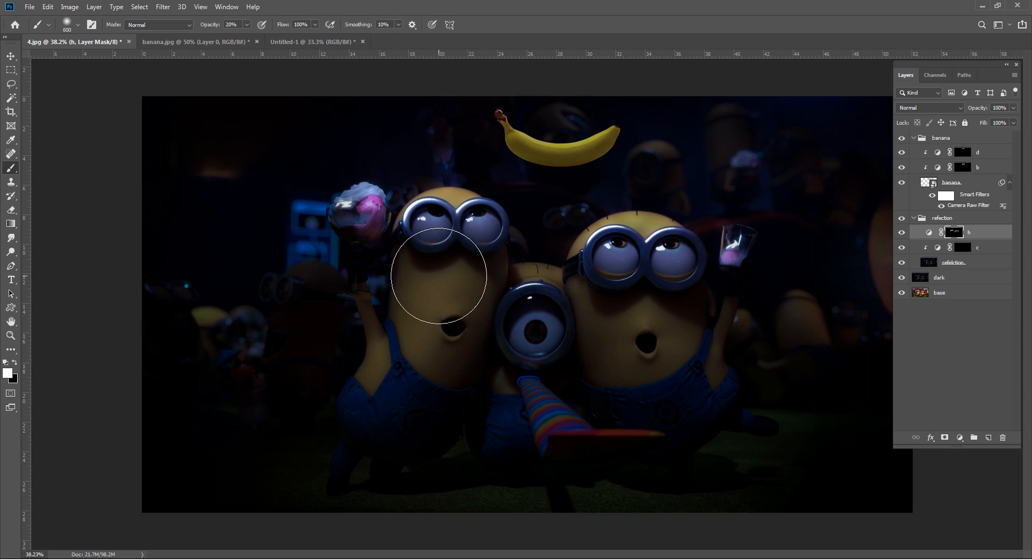
pyautogui.moveTo(439, 274)
pyautogui.mouseDown()
pyautogui.moveTo(422, 333)
pyautogui.moveTo(375, 381)
pyautogui.moveTo(457, 335)
pyautogui.moveTo(467, 269)
pyautogui.moveTo(470, 332)
pyautogui.moveTo(458, 342)
pyautogui.moveTo(423, 274)
pyautogui.moveTo(410, 329)
pyautogui.moveTo(468, 353)
pyautogui.moveTo(459, 273)
pyautogui.moveTo(444, 390)
pyautogui.moveTo(463, 293)
pyautogui.moveTo(454, 322)
pyautogui.mouseUp()
pyautogui.hotkey('ctrl', 'z')
pyautogui.hotkey('ctrl', 'z')
pyautogui.hotkey('ctrl', 'z')
pyautogui.hotkey('ctrl', 'z')
pyautogui.hotkey('ctrl', 'z')
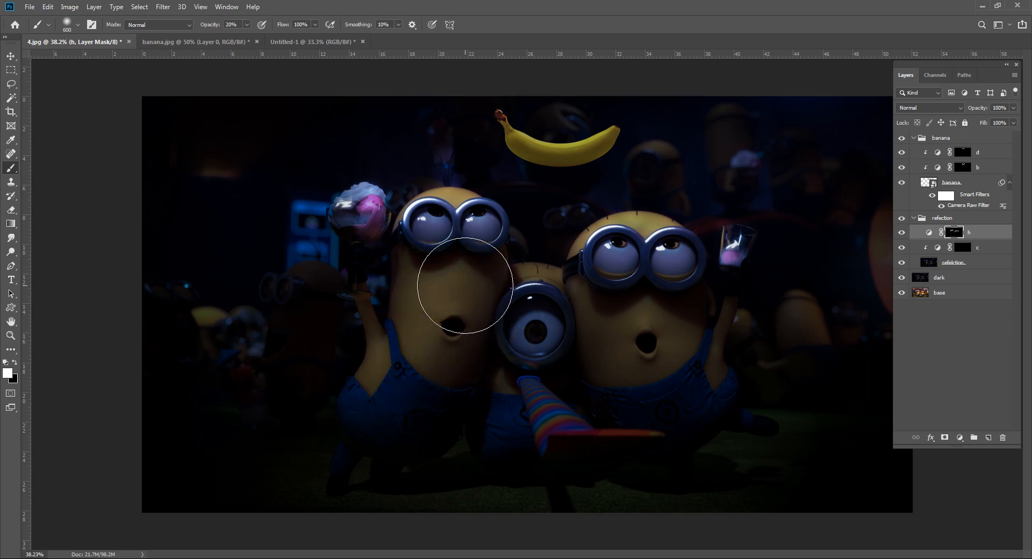
# Paint broad soft 600 px strokes at 20% opacity on the "h" mask over the minions' faces and bodies.
pyautogui.moveTo(465, 285)
pyautogui.mouseDown()
pyautogui.moveTo(414, 322)
pyautogui.moveTo(406, 369)
pyautogui.moveTo(477, 237)
pyautogui.moveTo(419, 382)
pyautogui.moveTo(396, 299)
pyautogui.moveTo(380, 392)
pyautogui.moveTo(511, 315)
pyautogui.moveTo(591, 305)
pyautogui.moveTo(656, 369)
pyautogui.moveTo(675, 326)
pyautogui.moveTo(735, 312)
pyautogui.moveTo(680, 390)
pyautogui.moveTo(637, 341)
pyautogui.moveTo(613, 341)
pyautogui.moveTo(622, 369)
pyautogui.moveTo(611, 350)
pyautogui.mouseUp()
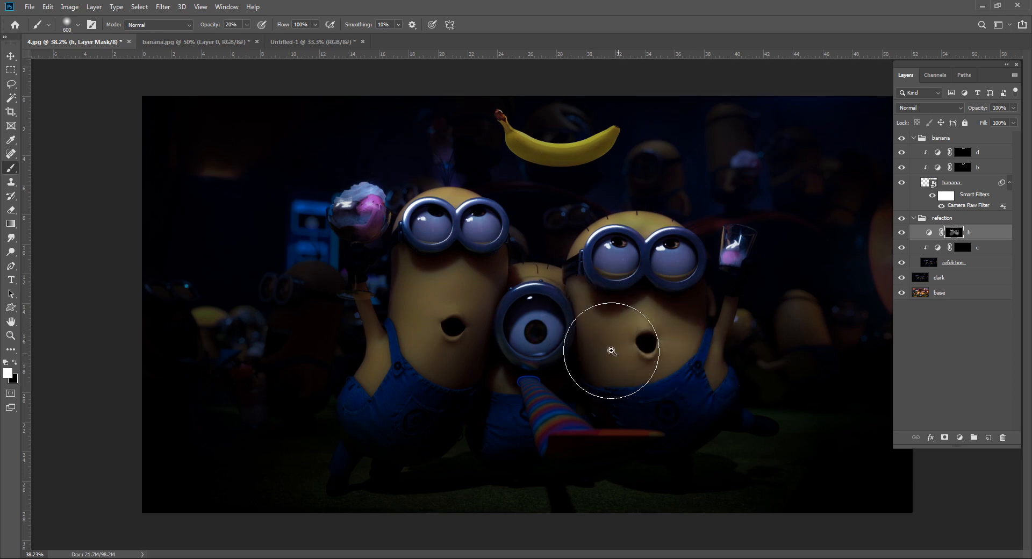
pyautogui.click(611, 350)
pyautogui.moveTo(330, 260)
pyautogui.mouseDown()
pyautogui.moveTo(397, 259)
pyautogui.moveTo(364, 280)
pyautogui.moveTo(317, 360)
pyautogui.moveTo(254, 395)
pyautogui.moveTo(461, 409)
pyautogui.moveTo(482, 435)
pyautogui.moveTo(500, 409)
pyautogui.moveTo(487, 421)
pyautogui.moveTo(520, 453)
pyautogui.moveTo(502, 423)
pyautogui.mouseUp()
# Brighten the striped party blower with 150 px white strokes on the "h" mask.
pyautogui.press('[')
pyautogui.press('[')
pyautogui.press('[')
pyautogui.press('[')
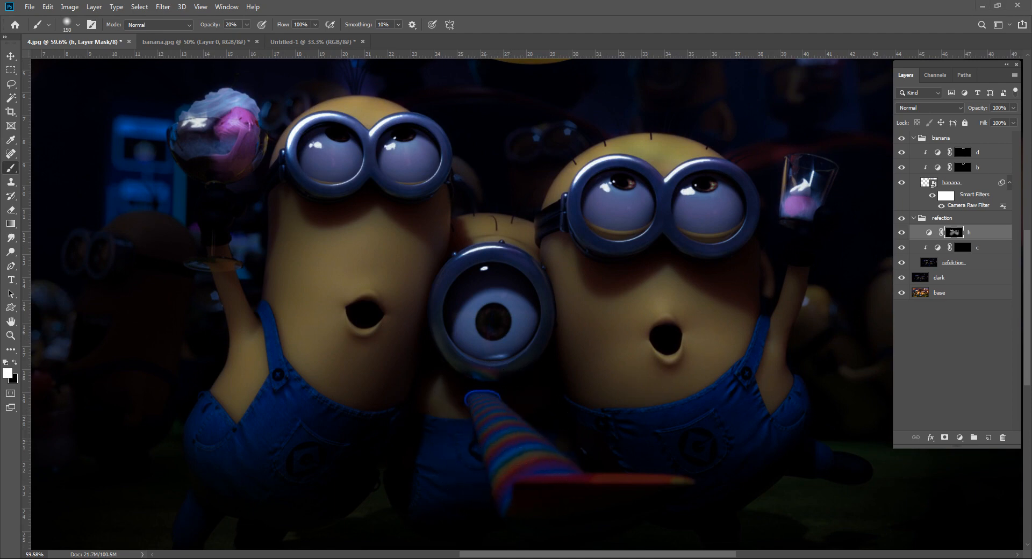
pyautogui.moveTo(499, 406); pyautogui.dragTo(466, 319)
pyautogui.moveTo(486, 378)
pyautogui.mouseDown()
pyautogui.moveTo(502, 410)
pyautogui.moveTo(479, 416)
pyautogui.moveTo(491, 443)
pyautogui.mouseUp()
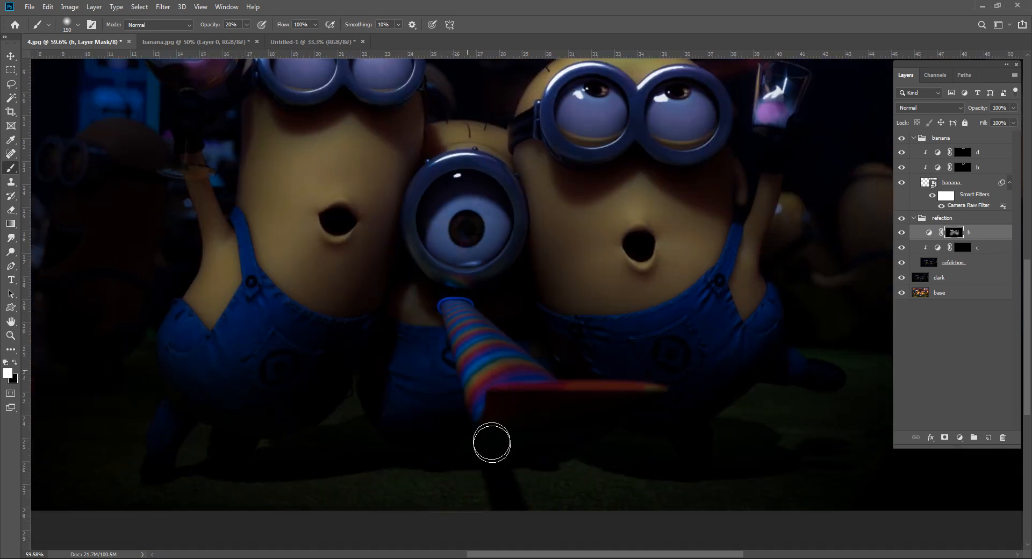
pyautogui.moveTo(463, 315); pyautogui.dragTo(530, 400)
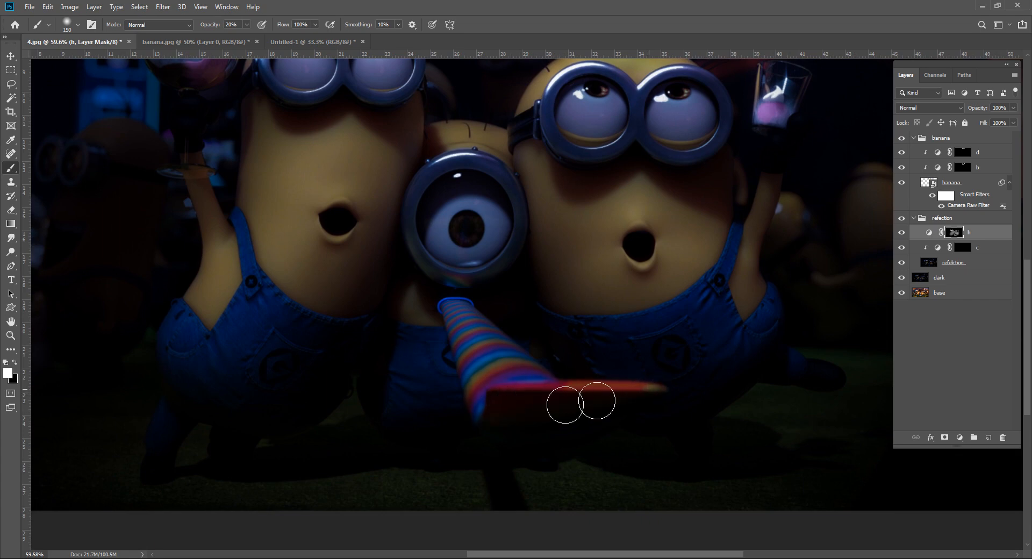
# Paint 150 px strokes at 20% opacity on the "h" mask over the minions' feet and the surrounding grass.
pyautogui.moveTo(404, 422); pyautogui.dragTo(410, 385)
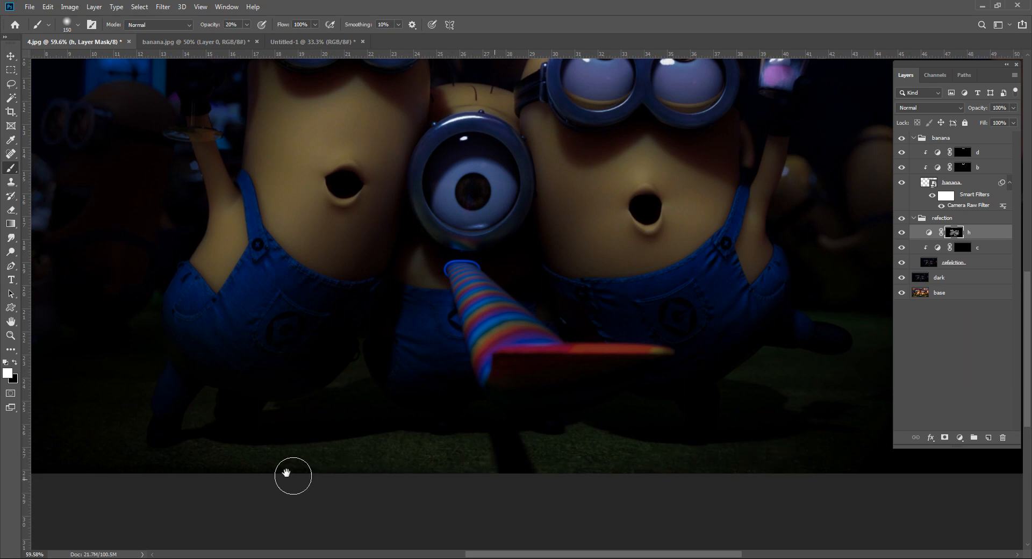
pyautogui.moveTo(286, 472); pyautogui.dragTo(515, 445)
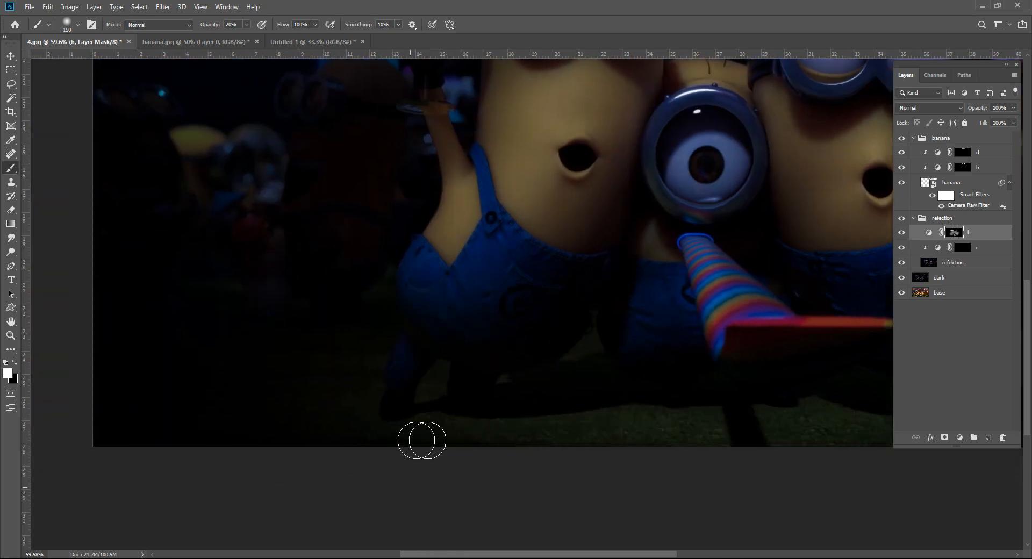
pyautogui.moveTo(772, 435); pyautogui.dragTo(371, 470)
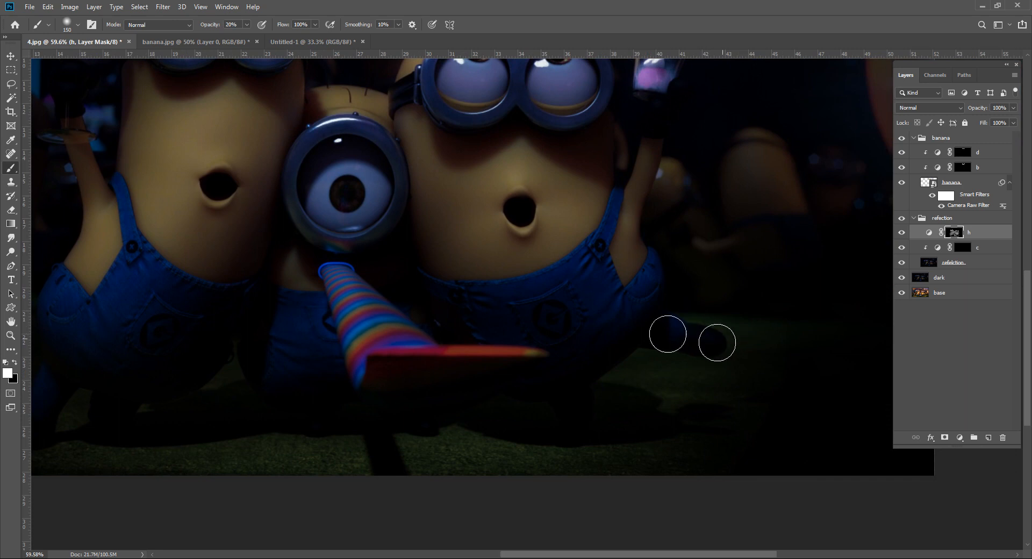
pyautogui.moveTo(398, 248); pyautogui.dragTo(433, 295)
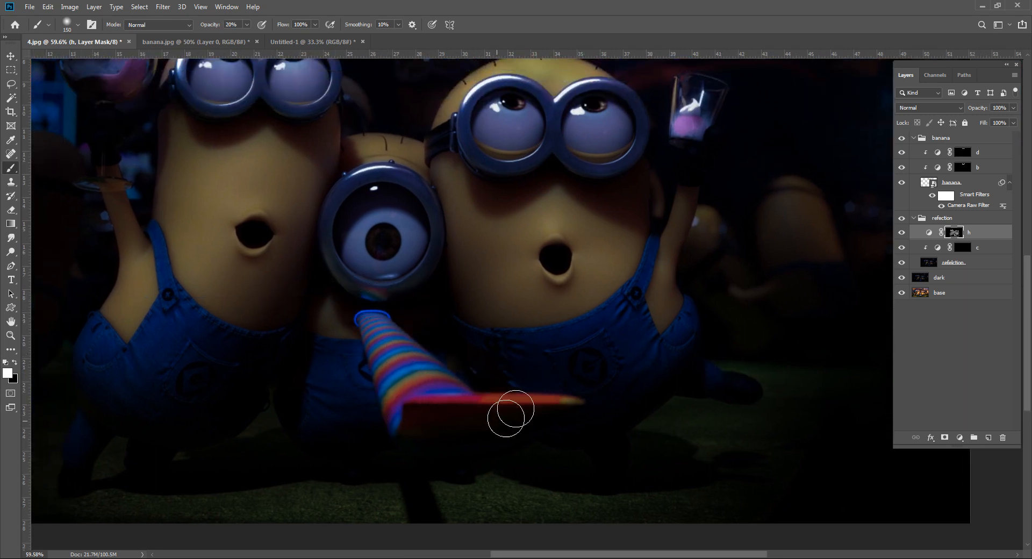
# Brighten the eyeballs of both two-eyed minions with 80 px white strokes on the "h" mask.
pyautogui.moveTo(375, 151); pyautogui.dragTo(439, 344)
pyautogui.scroll(5, 333, 271)
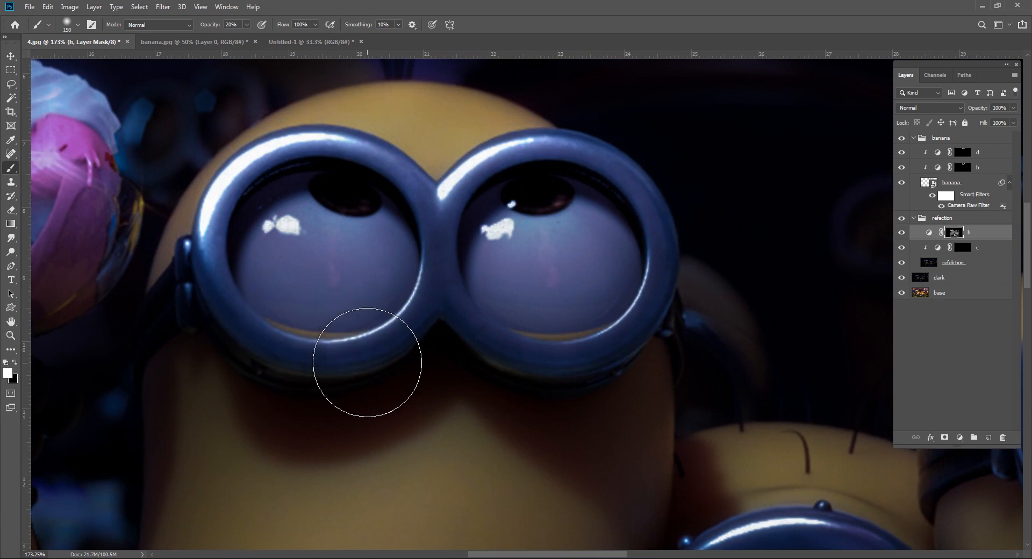
pyautogui.press('[')
pyautogui.press('[')
pyautogui.press('[')
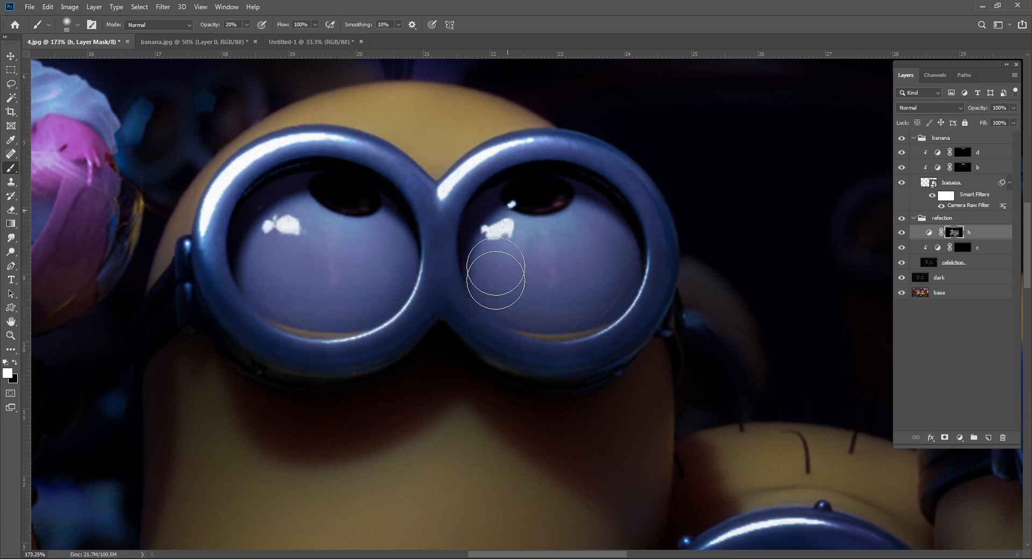
pyautogui.moveTo(488, 302); pyautogui.dragTo(312, 293)
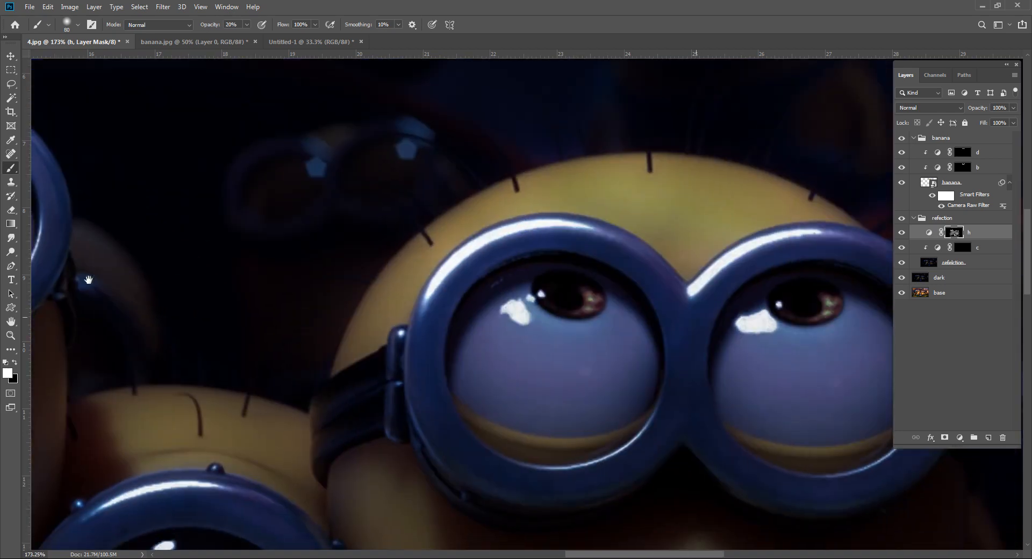
pyautogui.moveTo(535, 290)
pyautogui.mouseDown()
pyautogui.moveTo(461, 373)
pyautogui.moveTo(455, 402)
pyautogui.moveTo(561, 404)
pyautogui.moveTo(650, 349)
pyautogui.moveTo(598, 288)
pyautogui.moveTo(542, 352)
pyautogui.moveTo(620, 324)
pyautogui.mouseUp()
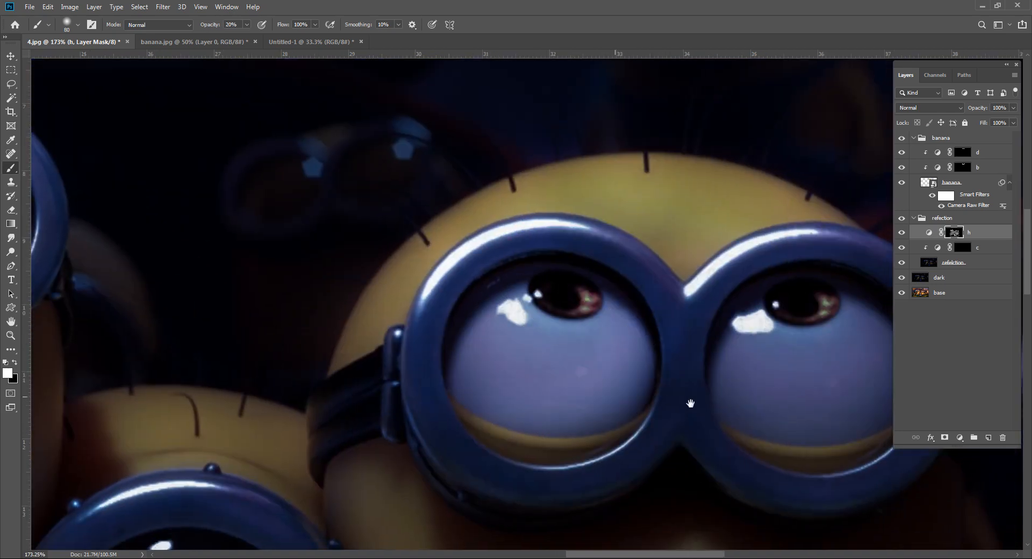
pyautogui.moveTo(692, 408); pyautogui.dragTo(527, 433)
pyautogui.moveTo(634, 331)
pyautogui.mouseDown()
pyautogui.moveTo(751, 412)
pyautogui.moveTo(576, 447)
pyautogui.moveTo(604, 344)
pyautogui.moveTo(613, 412)
pyautogui.moveTo(643, 436)
pyautogui.moveTo(546, 430)
pyautogui.mouseUp()
pyautogui.moveTo(462, 398); pyautogui.dragTo(569, 308)
# Touch up the top of the ice-cream-holding minion's head with 80 px white strokes on the "h" mask.
pyautogui.moveTo(413, 232); pyautogui.dragTo(455, 237)
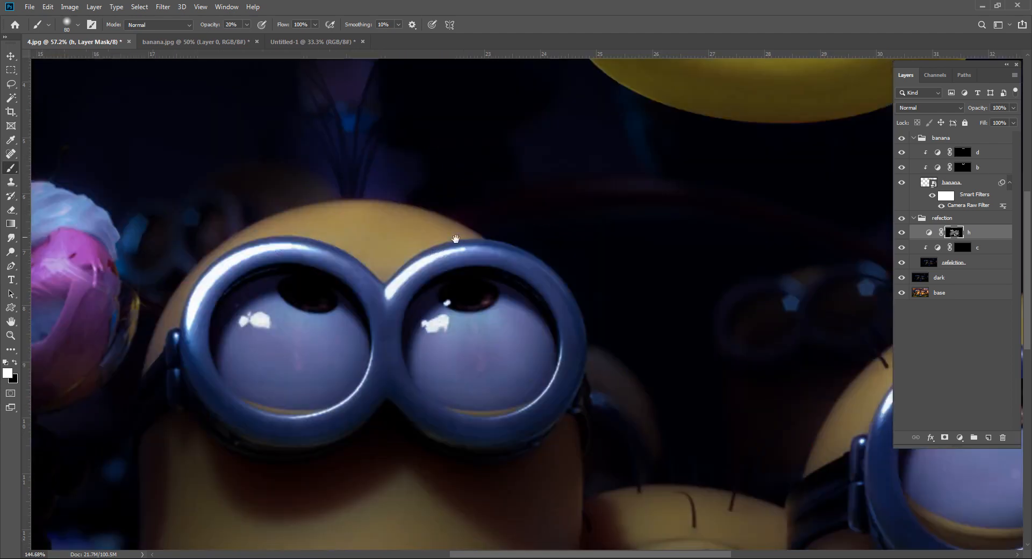
pyautogui.moveTo(623, 296)
pyautogui.mouseDown()
pyautogui.moveTo(604, 368)
pyautogui.moveTo(632, 396)
pyautogui.mouseUp()
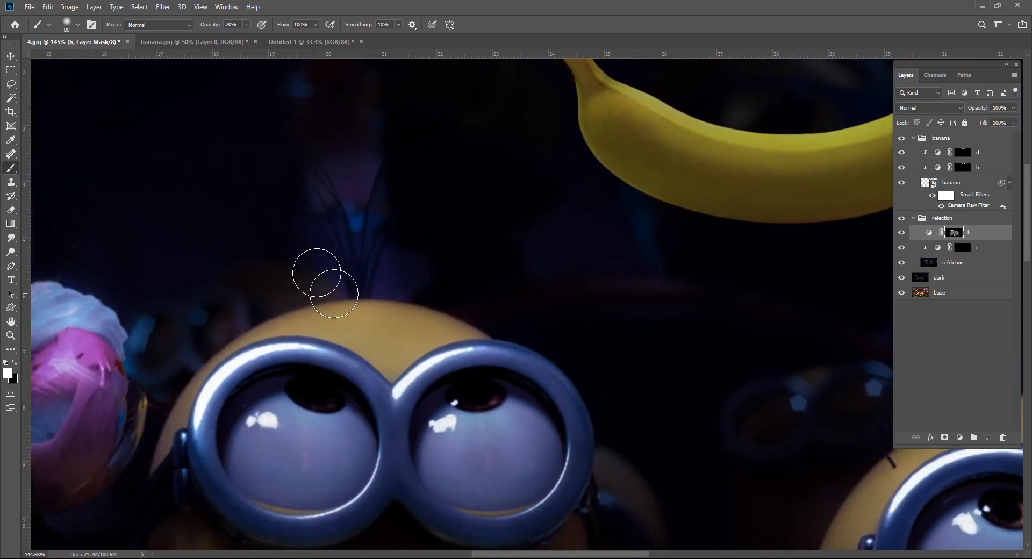
pyautogui.moveTo(323, 281)
pyautogui.mouseDown()
pyautogui.moveTo(403, 188)
pyautogui.moveTo(438, 181)
pyautogui.mouseUp()
pyautogui.moveTo(200, 294)
pyautogui.mouseDown()
pyautogui.moveTo(299, 284)
pyautogui.moveTo(191, 239)
pyautogui.moveTo(197, 286)
pyautogui.mouseUp()
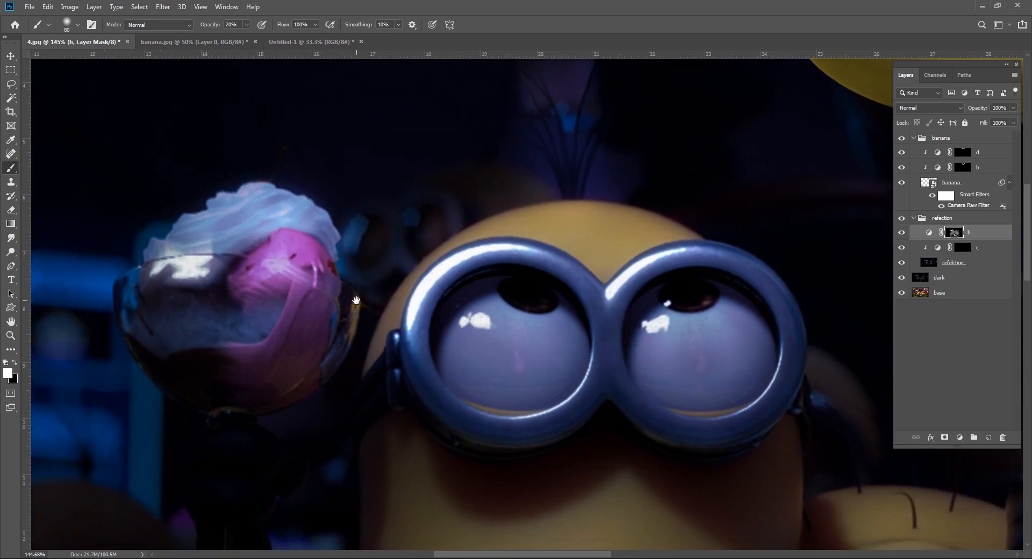
pyautogui.scroll(-5, 346, 364)
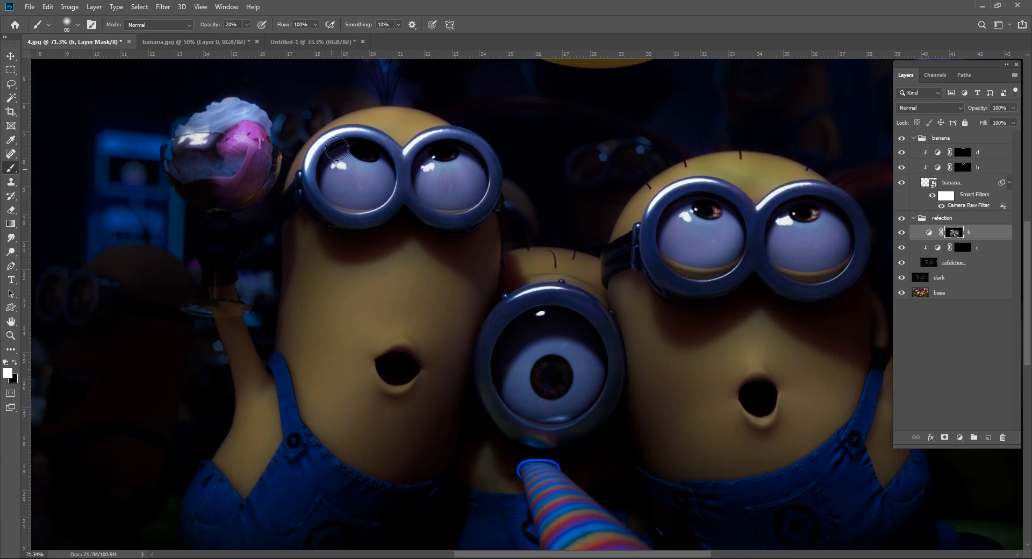
# Brighten the one-eyed minion's goggle rim, eye and forehead with 80 px strokes on the "h" mask.
pyautogui.scroll(4, 573, 298)
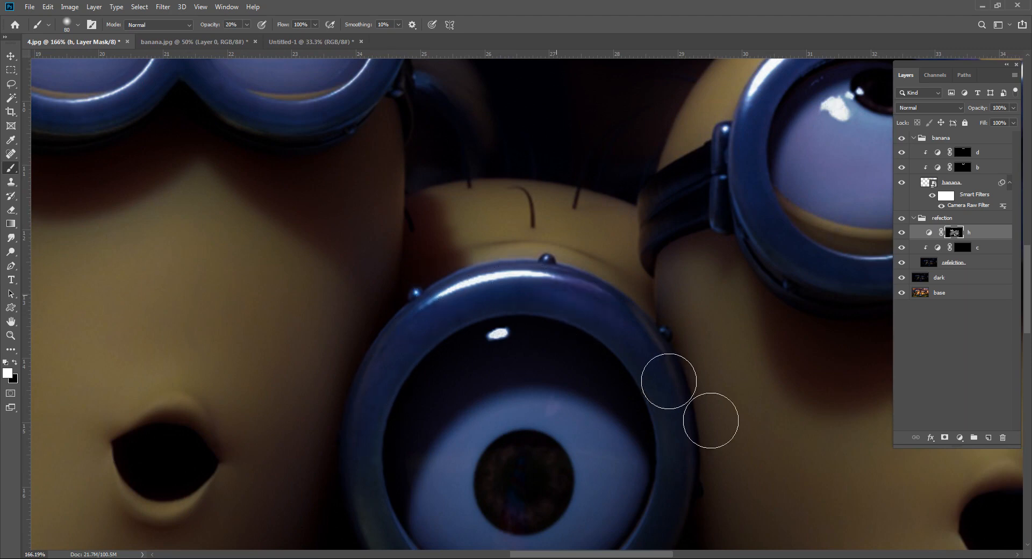
pyautogui.moveTo(598, 371)
pyautogui.mouseDown()
pyautogui.moveTo(562, 199)
pyautogui.moveTo(386, 427)
pyautogui.moveTo(455, 415)
pyautogui.mouseUp()
pyautogui.moveTo(395, 343)
pyautogui.mouseDown()
pyautogui.moveTo(553, 375)
pyautogui.moveTo(560, 344)
pyautogui.mouseUp()
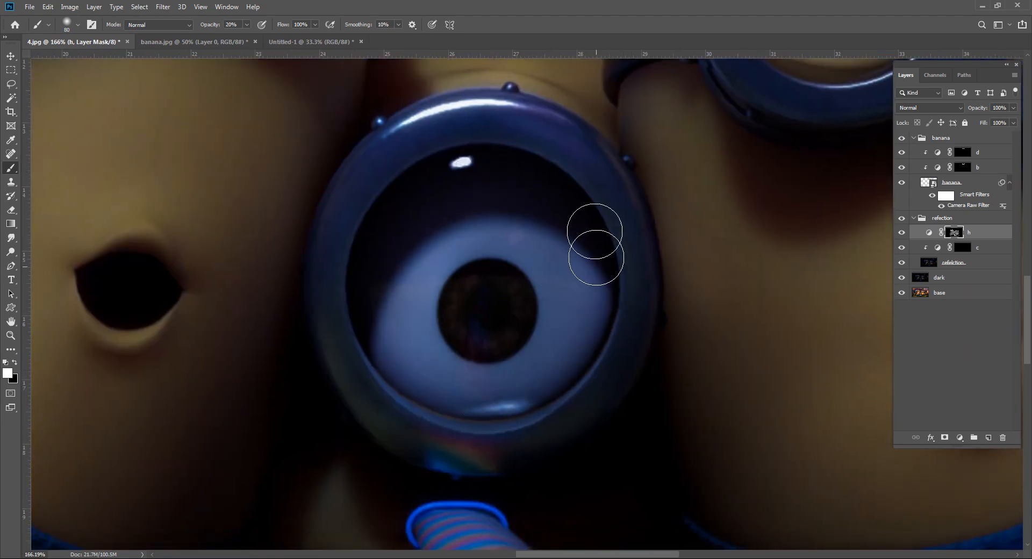
pyautogui.moveTo(581, 200); pyautogui.dragTo(592, 394)
pyautogui.moveTo(479, 241)
pyautogui.mouseDown()
pyautogui.moveTo(373, 251)
pyautogui.moveTo(462, 233)
pyautogui.mouseUp()
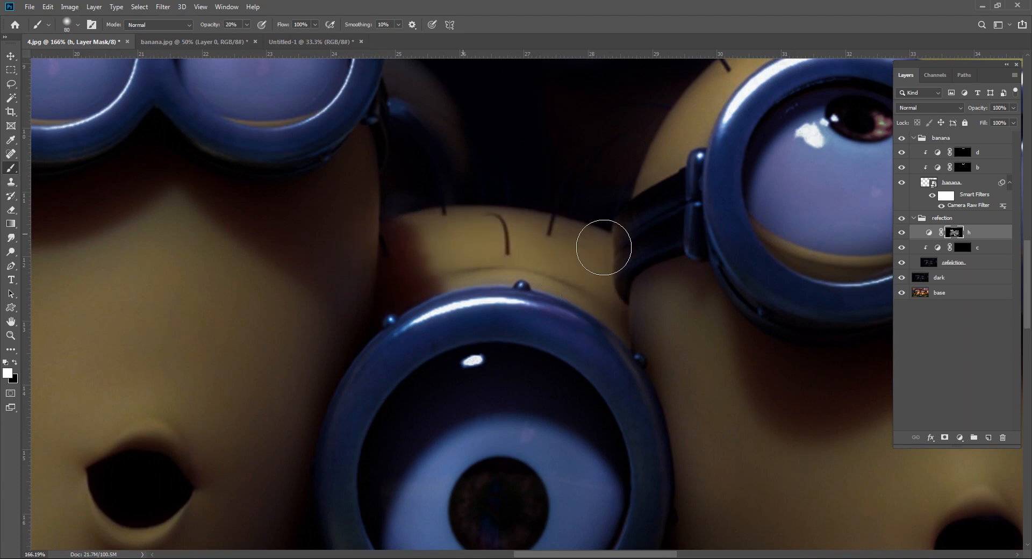
# Paint the banana's warm tint over the ice-cream-holding minion's head and goggle rims on the "c" mask at 20% opacity.
pyautogui.hotkey('ctrl', '0')
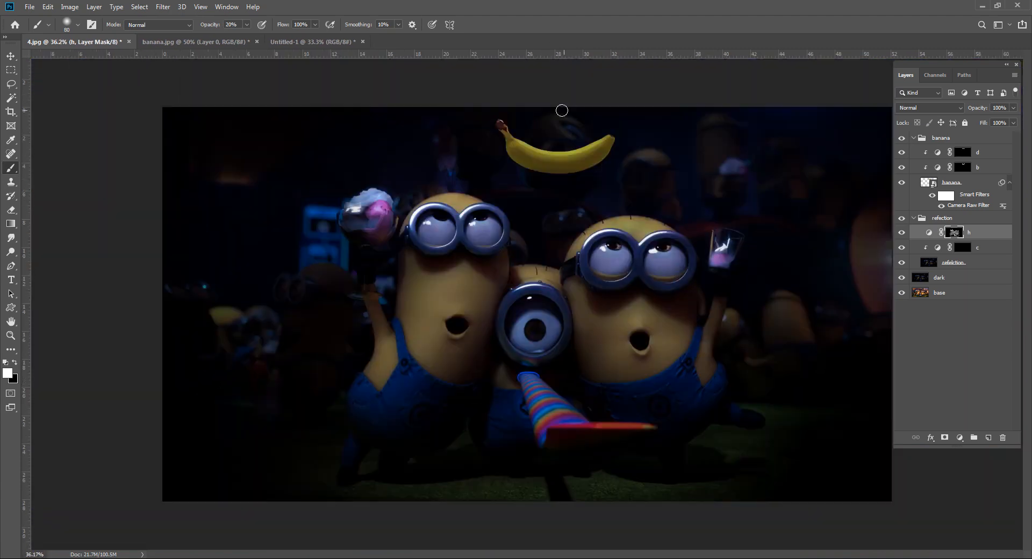
pyautogui.click(962, 248)
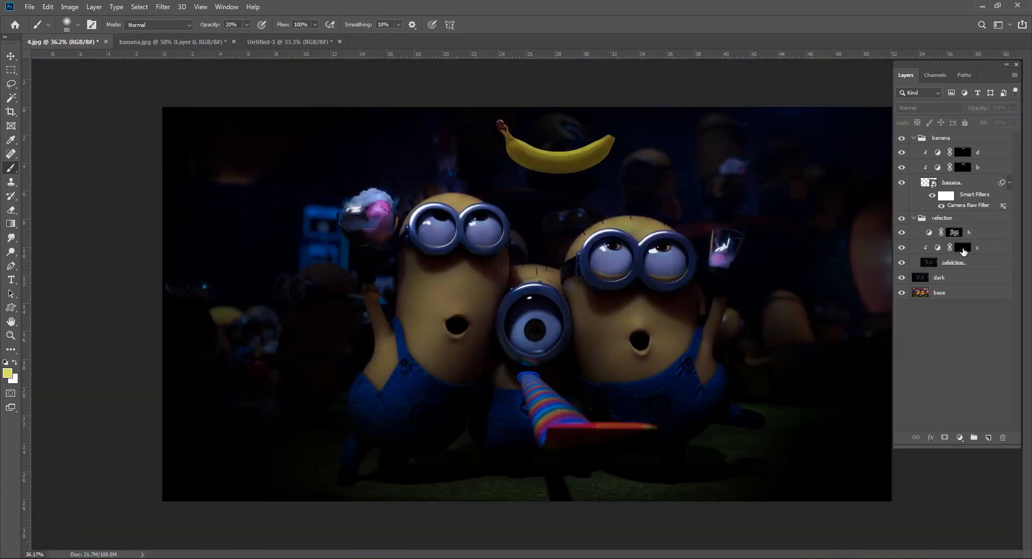
pyautogui.moveTo(491, 217); pyautogui.dragTo(541, 224)
pyautogui.moveTo(372, 160); pyautogui.dragTo(515, 275)
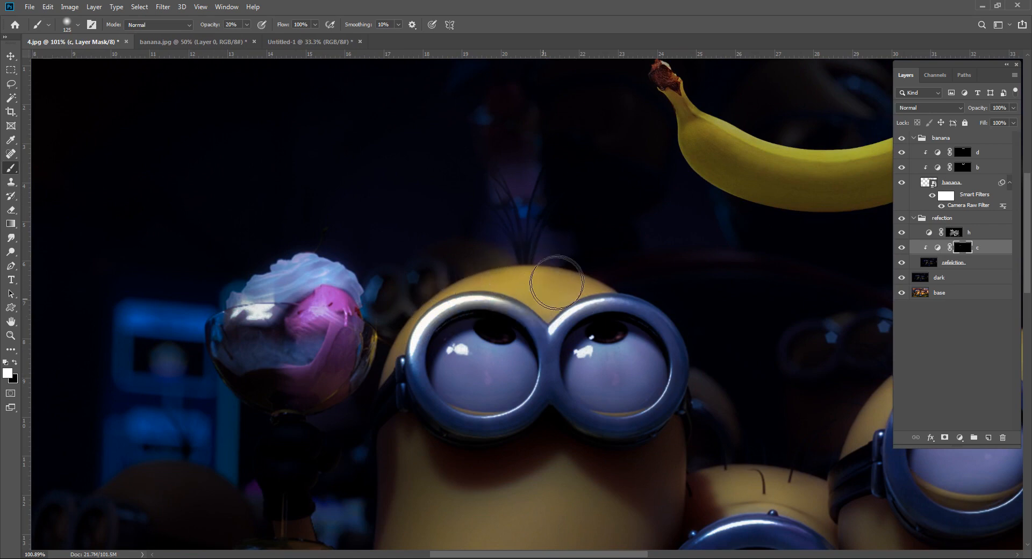
pyautogui.moveTo(611, 273); pyautogui.dragTo(627, 270)
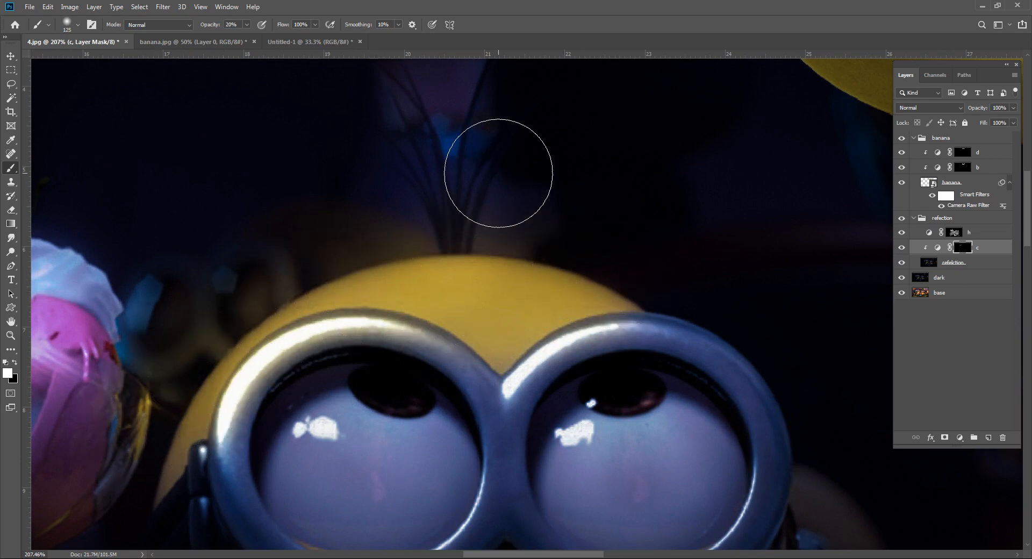
pyautogui.moveTo(508, 376)
pyautogui.mouseDown()
pyautogui.moveTo(505, 404)
pyautogui.moveTo(656, 334)
pyautogui.moveTo(787, 403)
pyautogui.moveTo(751, 377)
pyautogui.mouseUp()
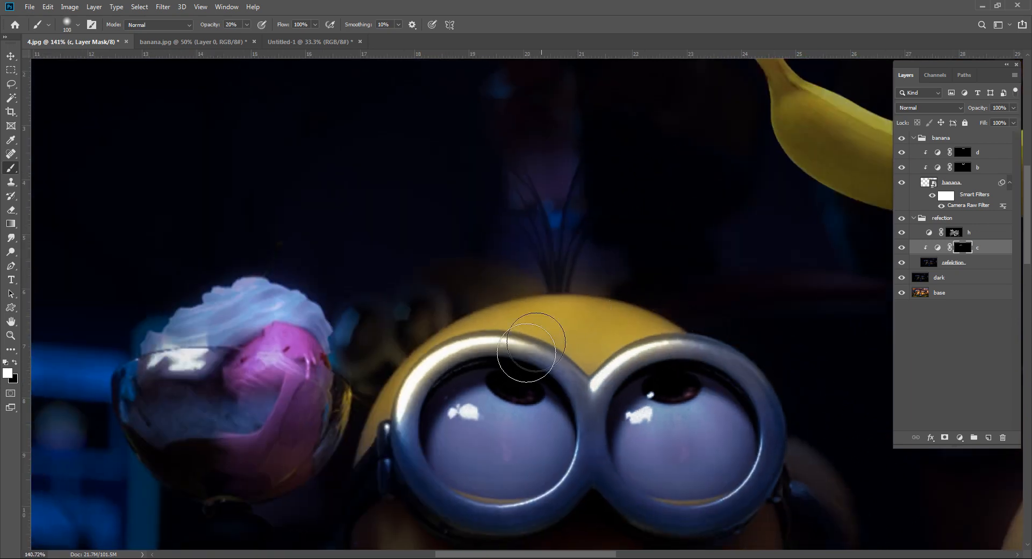
# Try tinting the ice-cream-holding minion's first eye with small white strokes on the "c" mask, and undo the uneven strokes.
pyautogui.moveTo(473, 407); pyautogui.dragTo(532, 387)
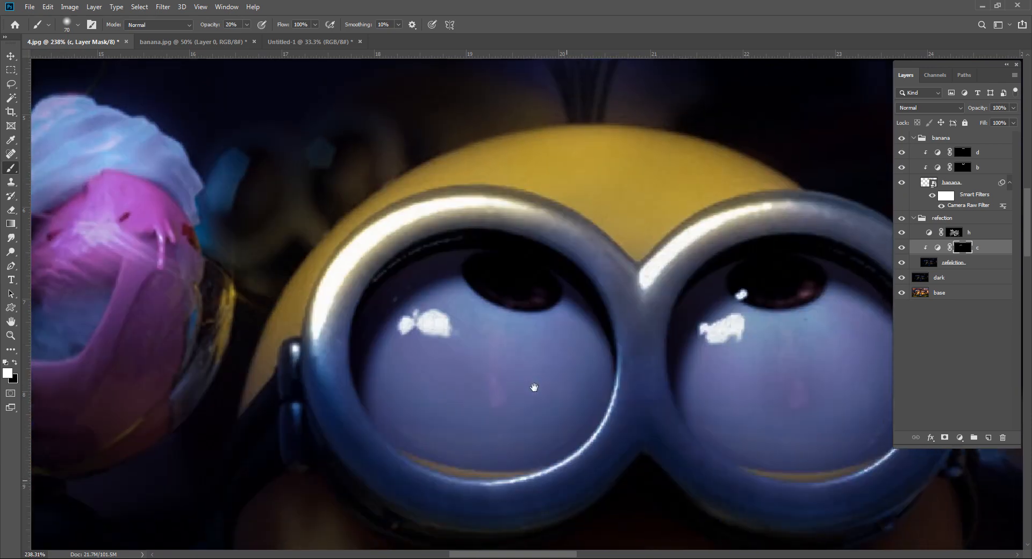
pyautogui.press('[')
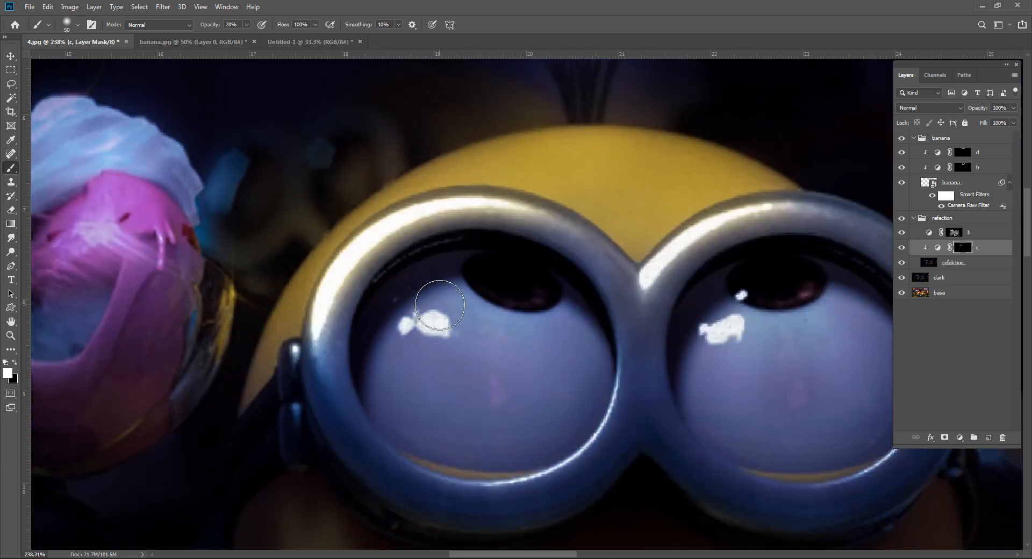
pyautogui.moveTo(445, 280)
pyautogui.mouseDown()
pyautogui.moveTo(403, 329)
pyautogui.moveTo(385, 387)
pyautogui.moveTo(407, 429)
pyautogui.mouseUp()
pyautogui.moveTo(467, 450)
pyautogui.mouseDown()
pyautogui.moveTo(562, 437)
pyautogui.moveTo(587, 361)
pyautogui.moveTo(569, 295)
pyautogui.moveTo(458, 298)
pyautogui.moveTo(410, 428)
pyautogui.moveTo(438, 372)
pyautogui.moveTo(476, 424)
pyautogui.moveTo(476, 388)
pyautogui.moveTo(492, 379)
pyautogui.mouseUp()
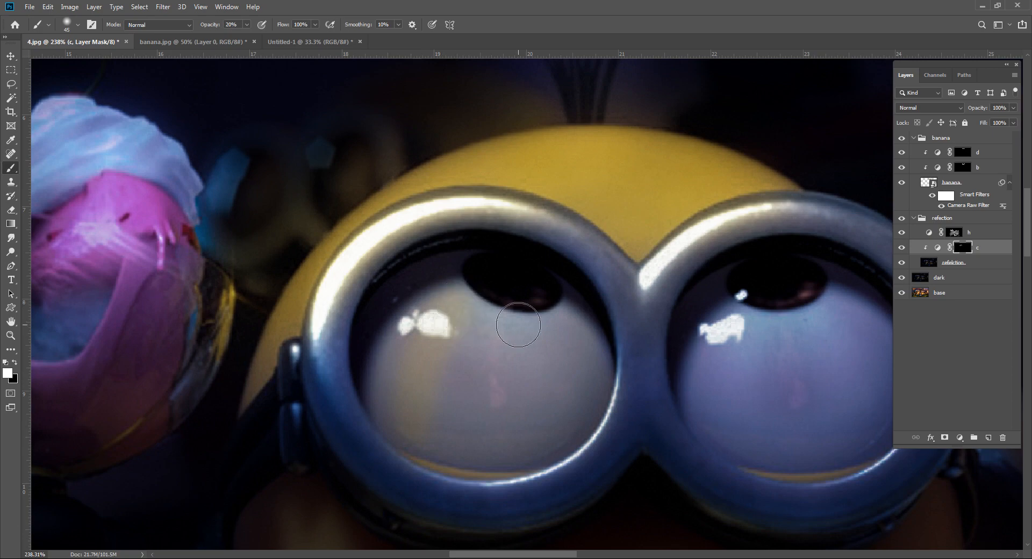
pyautogui.moveTo(516, 311); pyautogui.dragTo(508, 411)
pyautogui.hotkey('ctrl', 'z')
pyautogui.hotkey('ctrl', 'z')
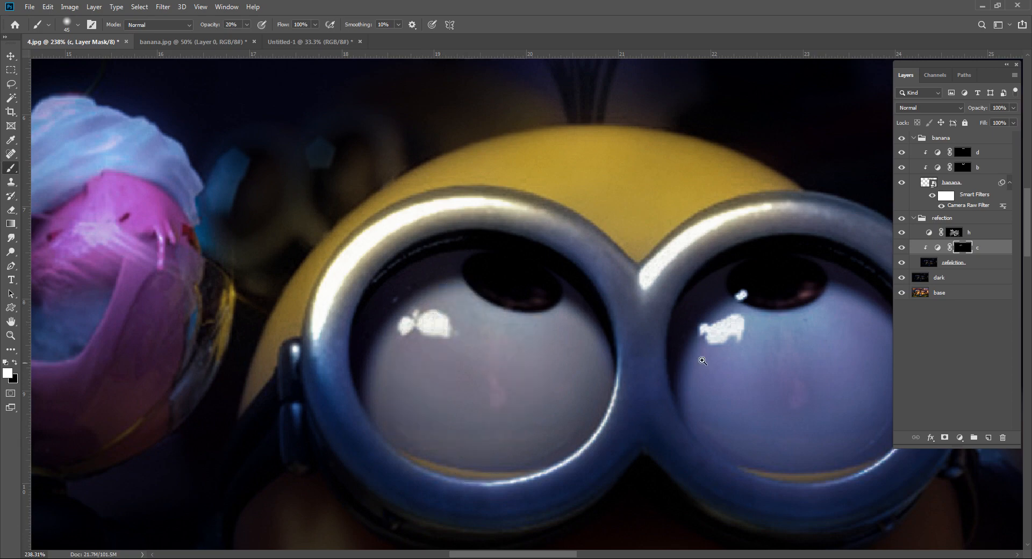
# Try tinting the ice-cream-holding minion's second eye with 45 px strokes on the "c" mask.
pyautogui.moveTo(702, 360)
pyautogui.mouseDown()
pyautogui.moveTo(640, 362)
pyautogui.moveTo(671, 367)
pyautogui.mouseUp()
pyautogui.moveTo(754, 371); pyautogui.dragTo(475, 384)
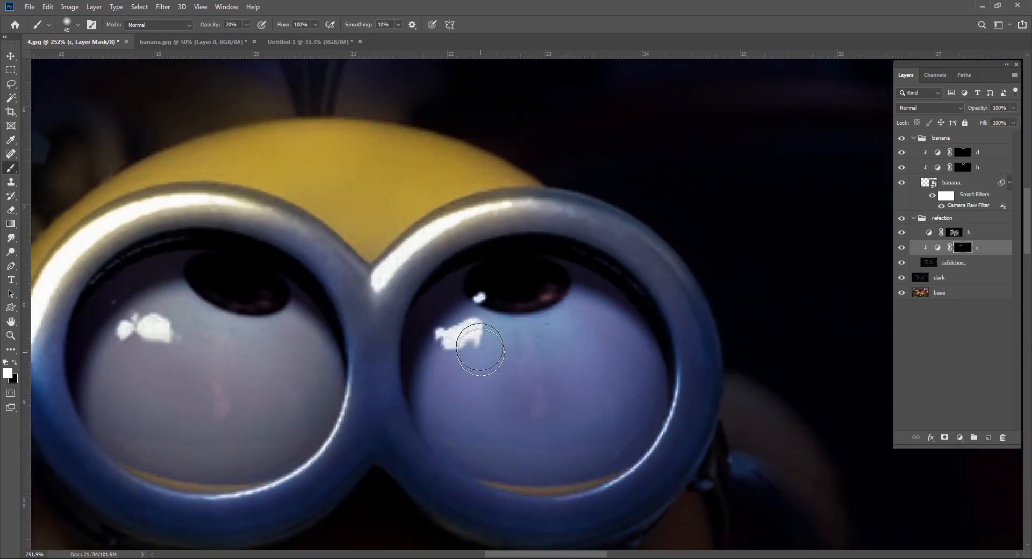
pyautogui.moveTo(477, 316)
pyautogui.mouseDown()
pyautogui.moveTo(459, 472)
pyautogui.moveTo(533, 472)
pyautogui.moveTo(650, 448)
pyautogui.moveTo(666, 394)
pyautogui.moveTo(591, 314)
pyautogui.mouseUp()
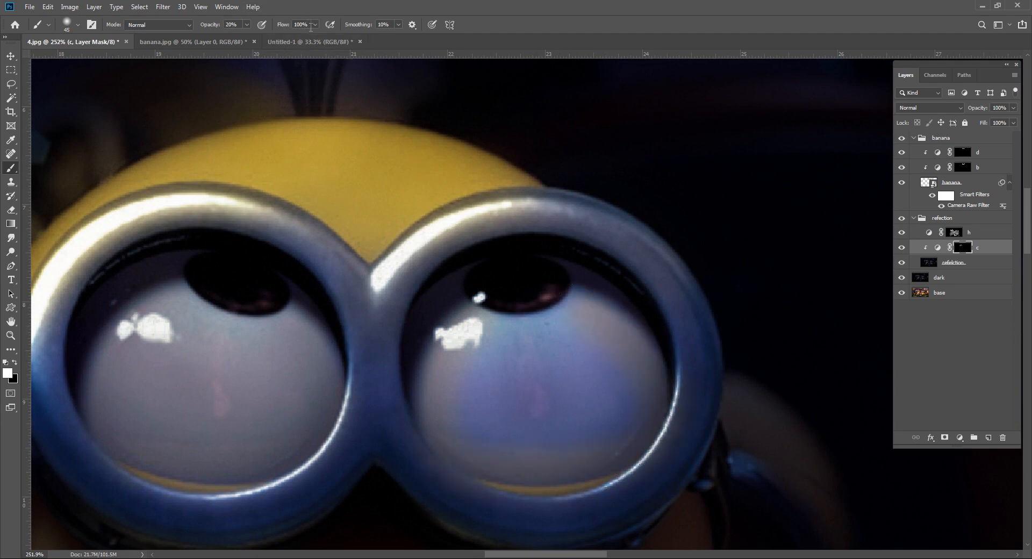
pyautogui.moveTo(524, 309)
pyautogui.mouseDown()
pyautogui.moveTo(571, 329)
pyautogui.moveTo(593, 296)
pyautogui.moveTo(590, 287)
pyautogui.moveTo(472, 373)
pyautogui.moveTo(480, 450)
pyautogui.moveTo(542, 328)
pyautogui.moveTo(556, 340)
pyautogui.moveTo(520, 471)
pyautogui.moveTo(589, 328)
pyautogui.moveTo(628, 314)
pyautogui.moveTo(561, 476)
pyautogui.moveTo(610, 428)
pyautogui.moveTo(637, 349)
pyautogui.moveTo(533, 477)
pyautogui.moveTo(620, 400)
pyautogui.moveTo(445, 366)
pyautogui.moveTo(600, 300)
pyautogui.moveTo(443, 455)
pyautogui.moveTo(420, 337)
pyautogui.moveTo(516, 441)
pyautogui.moveTo(525, 367)
pyautogui.moveTo(641, 385)
pyautogui.mouseUp()
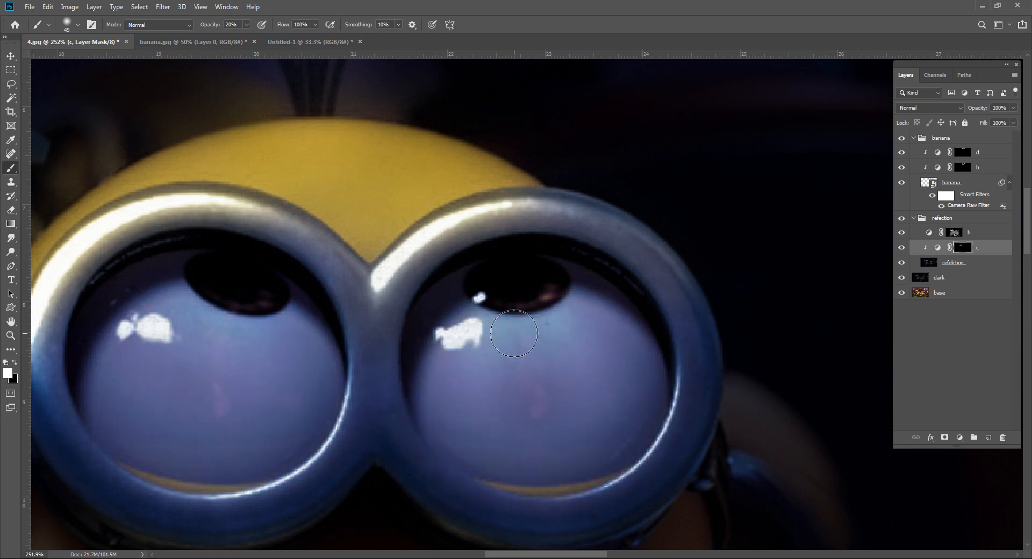
# Repaint the warm tint over both of the ice-cream-holding minion's eyes with the 45 px brush on the "c" mask.
pyautogui.moveTo(496, 344)
pyautogui.mouseDown()
pyautogui.moveTo(465, 342)
pyautogui.moveTo(464, 312)
pyautogui.moveTo(447, 345)
pyautogui.moveTo(459, 463)
pyautogui.moveTo(544, 495)
pyautogui.moveTo(643, 435)
pyautogui.moveTo(654, 370)
pyautogui.moveTo(589, 288)
pyautogui.moveTo(621, 422)
pyautogui.moveTo(514, 475)
pyautogui.moveTo(558, 442)
pyautogui.moveTo(601, 333)
pyautogui.moveTo(493, 366)
pyautogui.moveTo(458, 355)
pyautogui.moveTo(492, 330)
pyautogui.moveTo(487, 467)
pyautogui.moveTo(492, 358)
pyautogui.moveTo(558, 297)
pyautogui.moveTo(516, 439)
pyautogui.moveTo(562, 365)
pyautogui.mouseUp()
pyautogui.hotkey('ctrl', 'space')
pyautogui.moveTo(679, 412); pyautogui.dragTo(576, 353)
# Tint both eyeballs of the minion holding the small glass with white strokes on the "c" mask.
pyautogui.moveTo(617, 255); pyautogui.dragTo(677, 258)
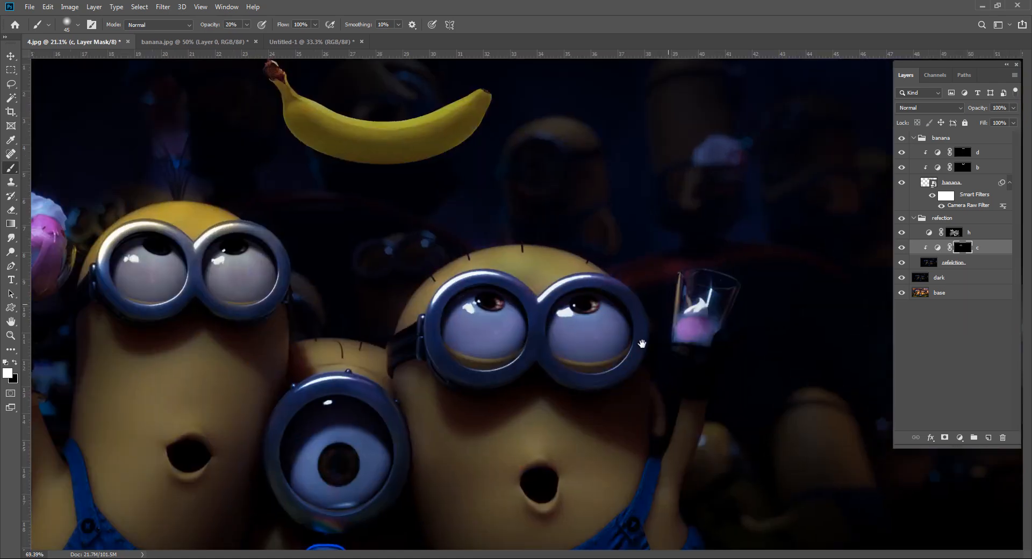
pyautogui.moveTo(550, 334); pyautogui.dragTo(608, 327)
pyautogui.moveTo(299, 254)
pyautogui.mouseDown()
pyautogui.moveTo(412, 254)
pyautogui.moveTo(436, 312)
pyautogui.moveTo(436, 384)
pyautogui.moveTo(318, 422)
pyautogui.moveTo(410, 289)
pyautogui.moveTo(408, 270)
pyautogui.moveTo(264, 271)
pyautogui.moveTo(272, 264)
pyautogui.moveTo(264, 394)
pyautogui.moveTo(284, 309)
pyautogui.moveTo(365, 297)
pyautogui.moveTo(287, 388)
pyautogui.moveTo(333, 310)
pyautogui.moveTo(333, 326)
pyautogui.moveTo(375, 352)
pyautogui.moveTo(408, 335)
pyautogui.moveTo(405, 366)
pyautogui.mouseUp()
pyautogui.moveTo(550, 324)
pyautogui.mouseDown()
pyautogui.moveTo(382, 343)
pyautogui.moveTo(589, 393)
pyautogui.moveTo(606, 370)
pyautogui.moveTo(540, 258)
pyautogui.moveTo(592, 325)
pyautogui.moveTo(594, 416)
pyautogui.mouseUp()
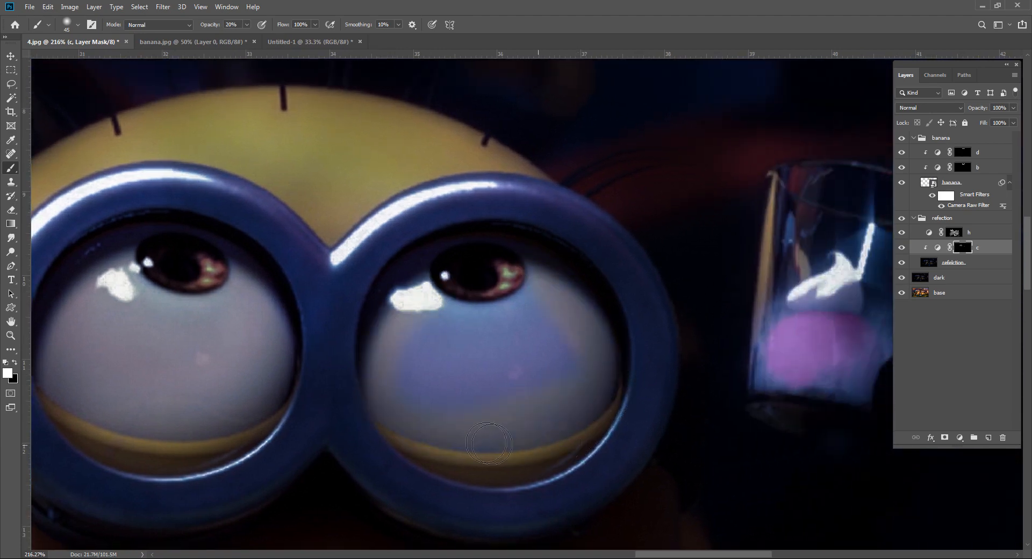
pyautogui.moveTo(489, 443)
pyautogui.mouseDown()
pyautogui.moveTo(427, 385)
pyautogui.moveTo(420, 325)
pyautogui.moveTo(398, 410)
pyautogui.mouseUp()
pyautogui.moveTo(444, 310)
pyautogui.mouseDown()
pyautogui.moveTo(457, 376)
pyautogui.moveTo(559, 301)
pyautogui.moveTo(430, 344)
pyautogui.moveTo(523, 389)
pyautogui.moveTo(613, 459)
pyautogui.mouseUp()
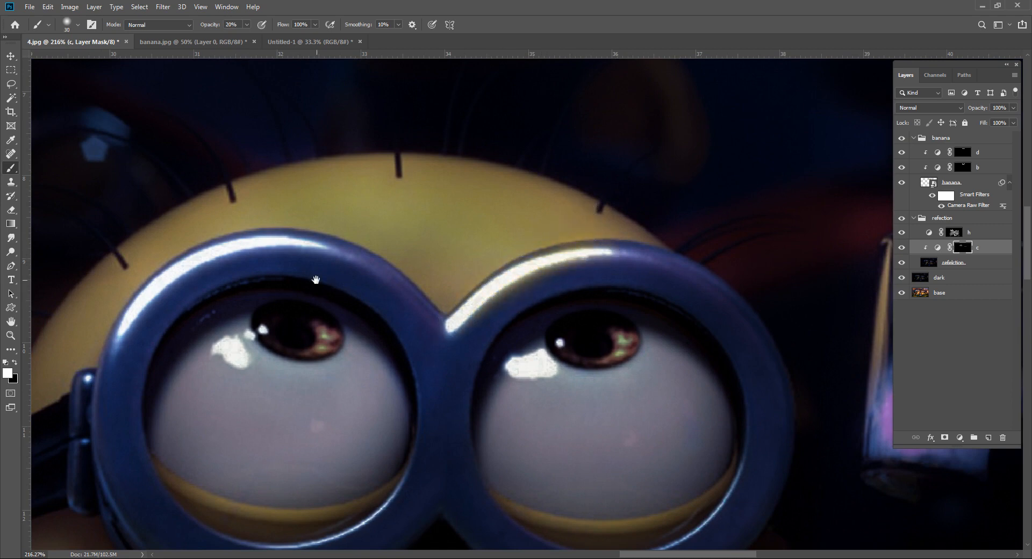
# Warm the goggle rim highlights of the minion holding the small glass with 30 px strokes on the "c" mask.
pyautogui.moveTo(316, 279)
pyautogui.mouseDown()
pyautogui.moveTo(434, 287)
pyautogui.moveTo(277, 288)
pyautogui.mouseUp()
pyautogui.moveTo(195, 385); pyautogui.dragTo(238, 357)
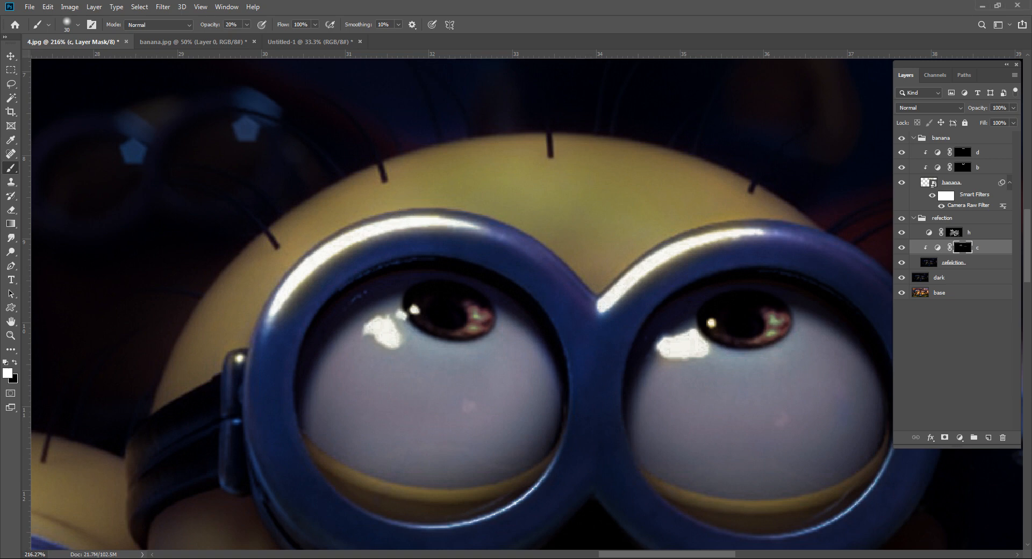
pyautogui.moveTo(465, 227); pyautogui.dragTo(860, 194)
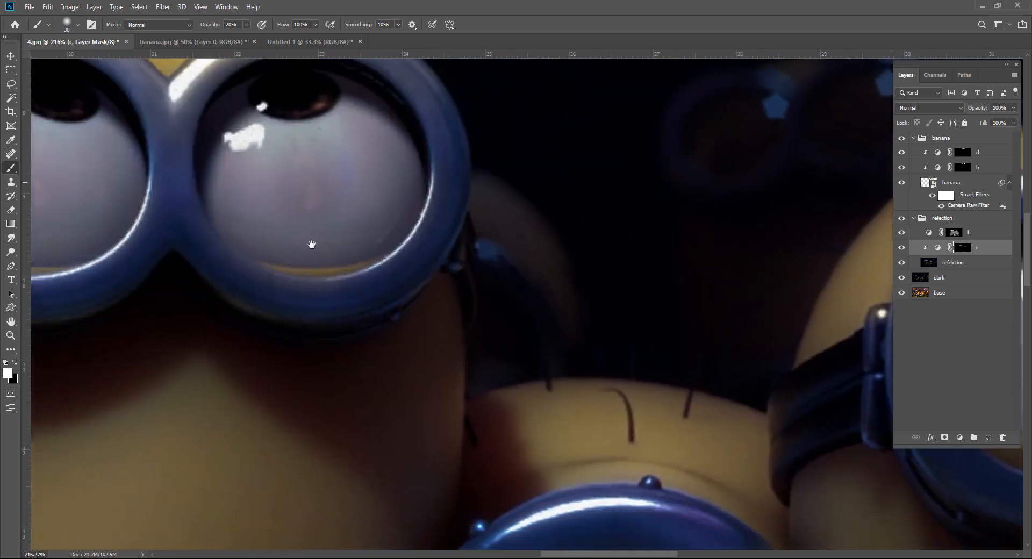
# Warm the eye and goggle highlights of the ice-cream-holding minion with 30 px strokes on the "c" mask.
pyautogui.moveTo(311, 244); pyautogui.dragTo(481, 373)
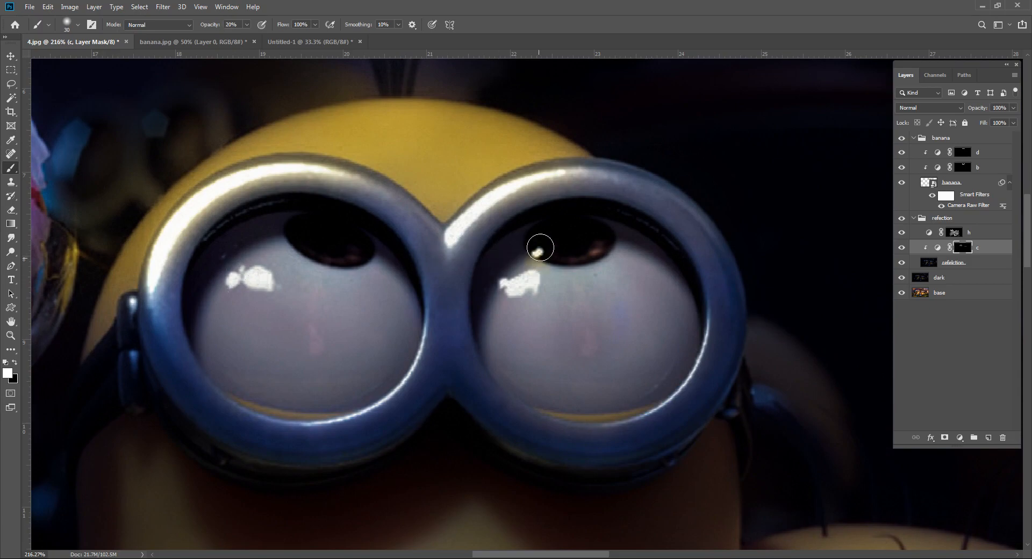
pyautogui.moveTo(139, 263)
pyautogui.mouseDown()
pyautogui.moveTo(214, 276)
pyautogui.moveTo(161, 280)
pyautogui.moveTo(128, 255)
pyautogui.mouseUp()
pyautogui.moveTo(230, 214); pyautogui.dragTo(796, 190)
pyautogui.moveTo(373, 127); pyautogui.dragTo(352, 322)
pyautogui.moveTo(385, 280); pyautogui.dragTo(369, 264)
# Undo the first stroke on the ice cream and warm its whipped cream and scoop with a 70 px brush at 7% opacity.
pyautogui.moveTo(356, 215)
pyautogui.mouseDown()
pyautogui.moveTo(303, 208)
pyautogui.moveTo(270, 245)
pyautogui.mouseUp()
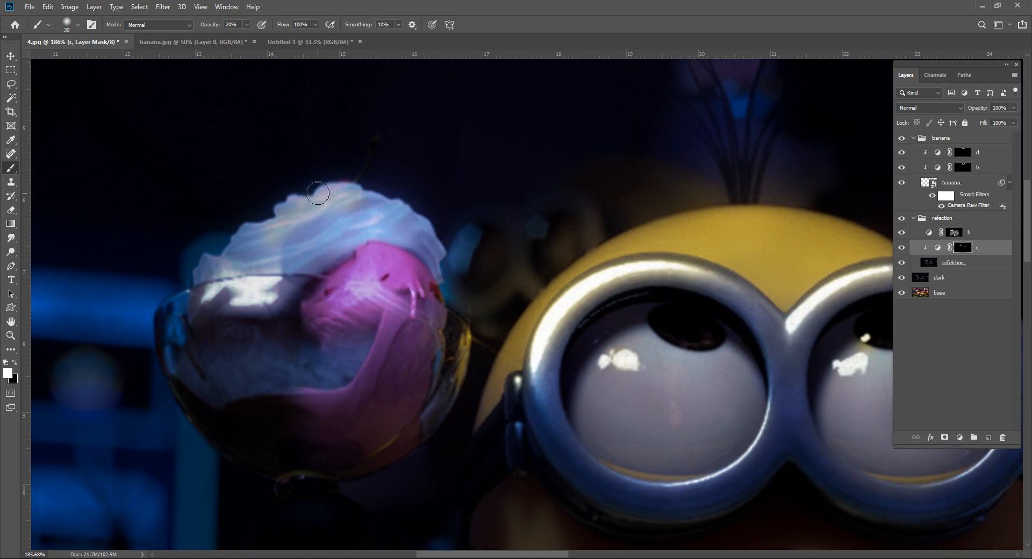
pyautogui.hotkey('ctrl', 'z')
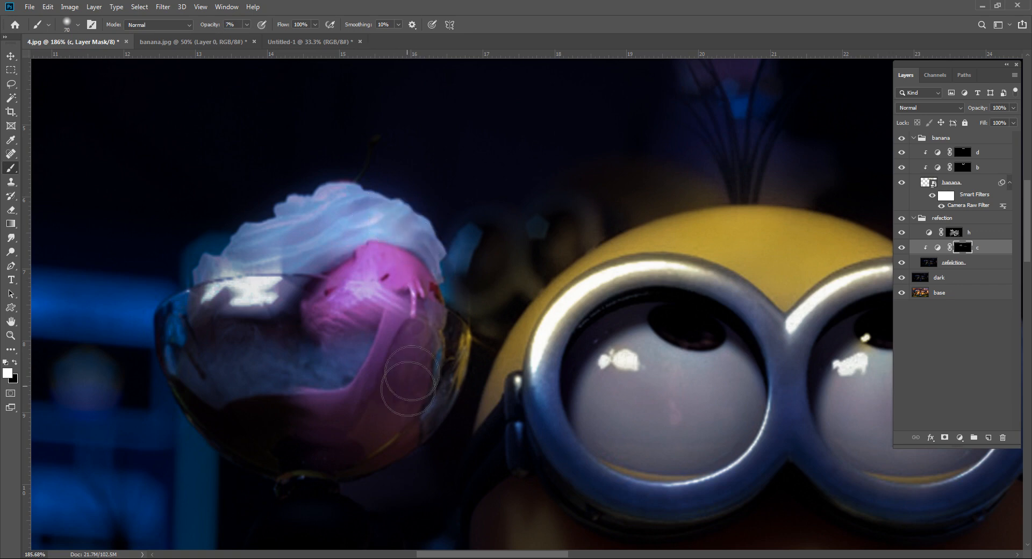
pyautogui.press(']')
pyautogui.moveTo(397, 274)
pyautogui.mouseDown()
pyautogui.moveTo(244, 237)
pyautogui.moveTo(389, 216)
pyautogui.moveTo(349, 238)
pyautogui.moveTo(295, 315)
pyautogui.moveTo(357, 410)
pyautogui.moveTo(409, 209)
pyautogui.moveTo(410, 410)
pyautogui.moveTo(427, 416)
pyautogui.moveTo(411, 285)
pyautogui.moveTo(203, 276)
pyautogui.moveTo(385, 185)
pyautogui.moveTo(190, 292)
pyautogui.moveTo(296, 262)
pyautogui.moveTo(262, 278)
pyautogui.mouseUp()
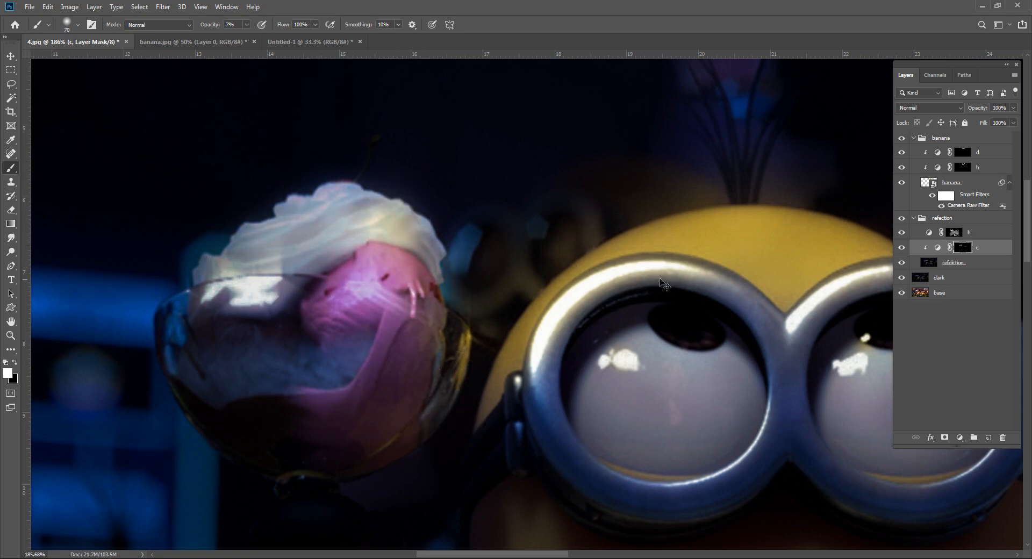
# Compare the whole picture with the "h" and "c" adjustment layers hidden and shown.
pyautogui.hotkey('ctrl', 'space')
pyautogui.moveTo(661, 276); pyautogui.dragTo(636, 281)
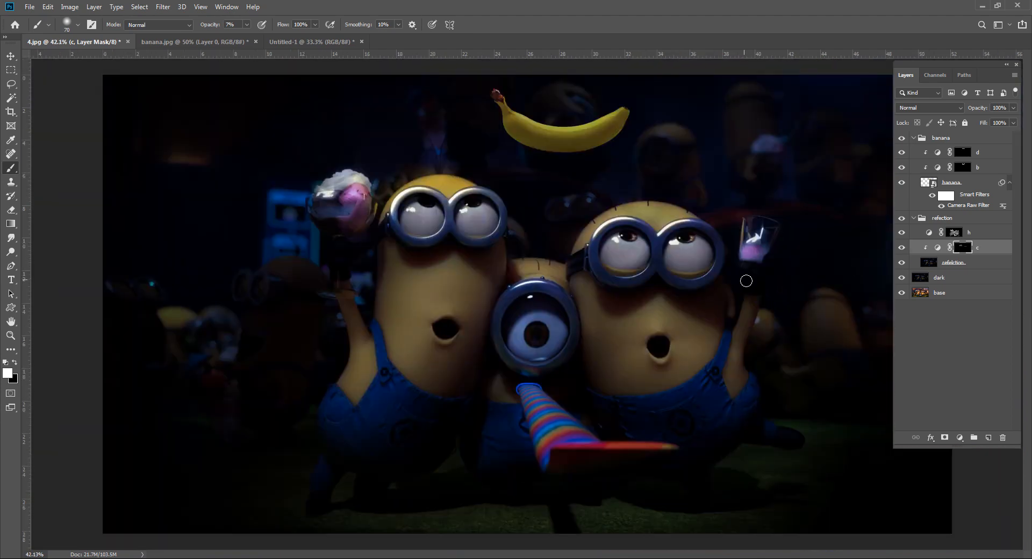
pyautogui.click(903, 238)
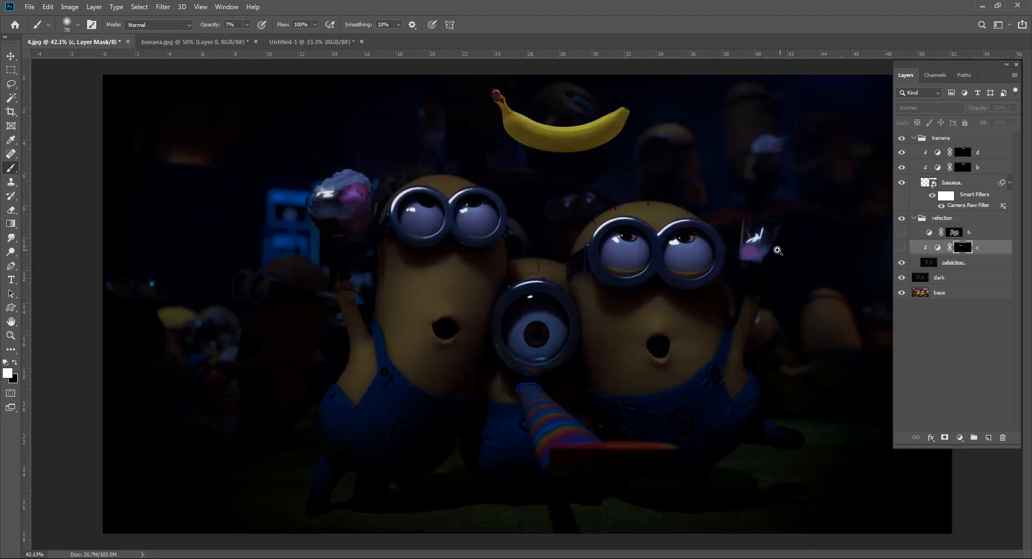
pyautogui.moveTo(778, 250); pyautogui.dragTo(759, 252)
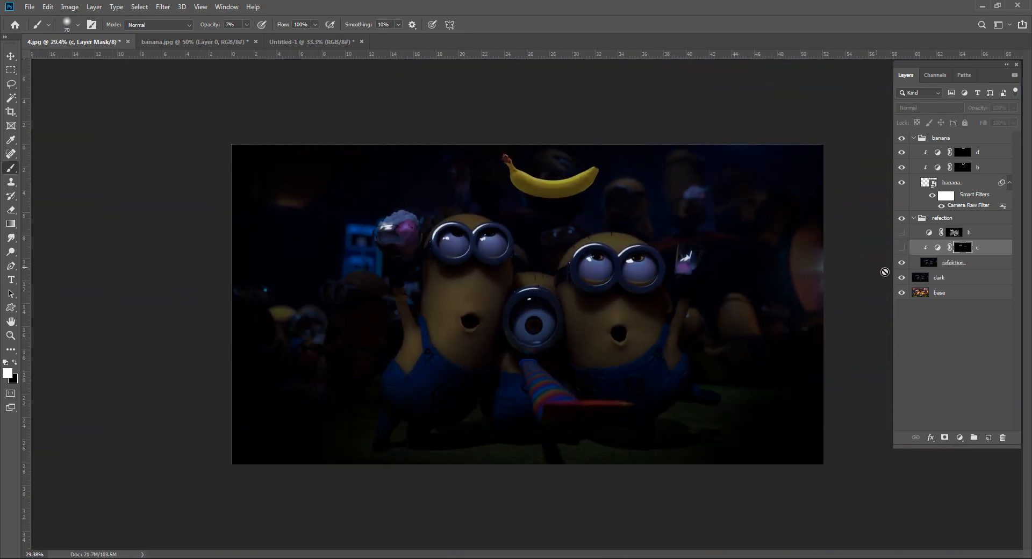
pyautogui.click(902, 233)
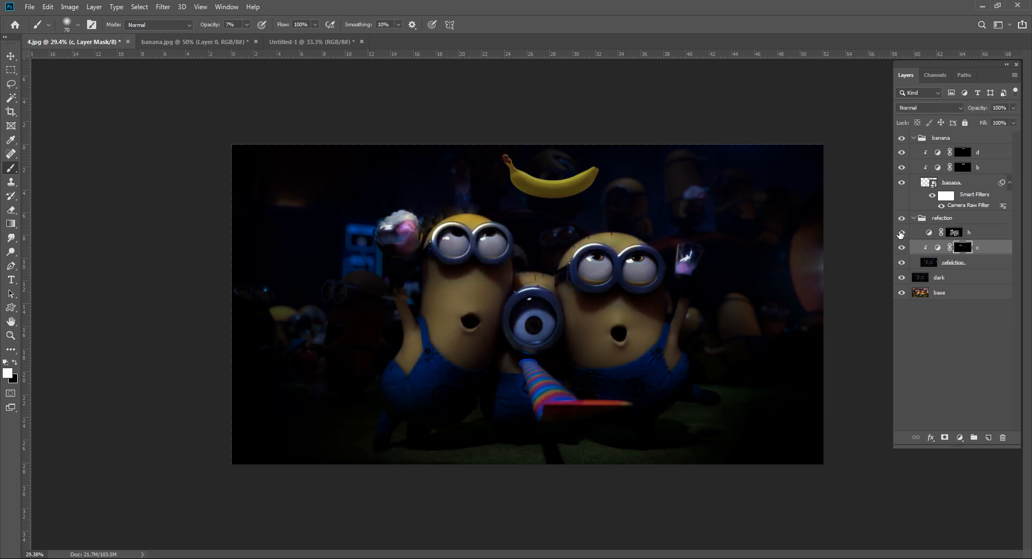
pyautogui.click(902, 249)
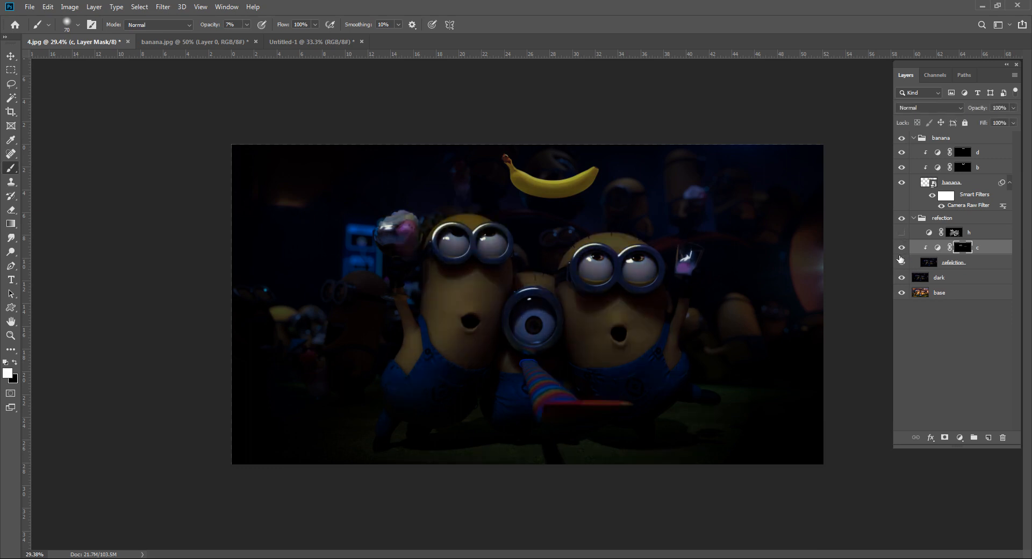
pyautogui.click(901, 234)
# Warm the edges, rim and whipped cream of the small glass with 35 px strokes on the "c" mask.
pyautogui.moveTo(672, 246)
pyautogui.mouseDown()
pyautogui.moveTo(736, 246)
pyautogui.moveTo(732, 234)
pyautogui.mouseUp()
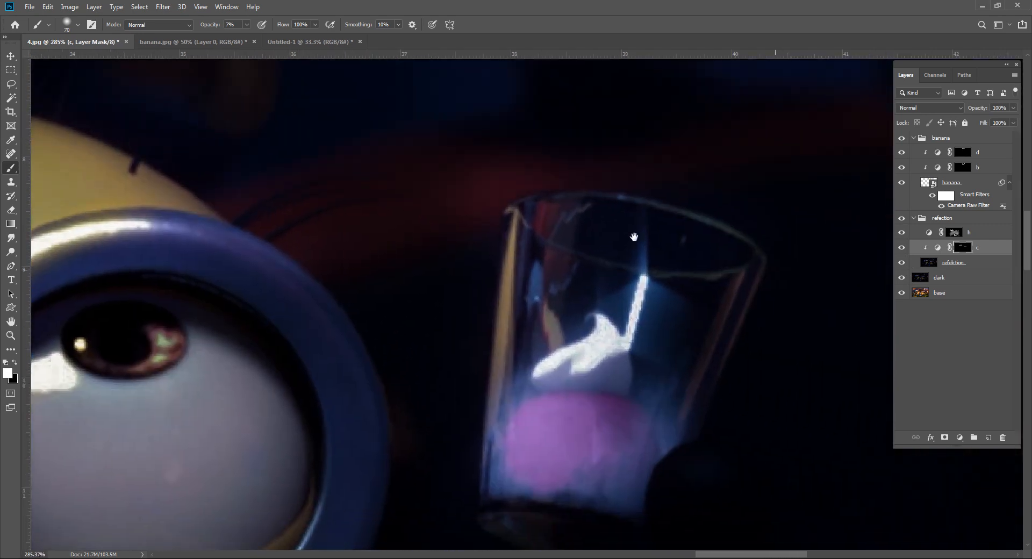
pyautogui.press('[')
pyautogui.press('[')
pyautogui.press('[')
pyautogui.press('[')
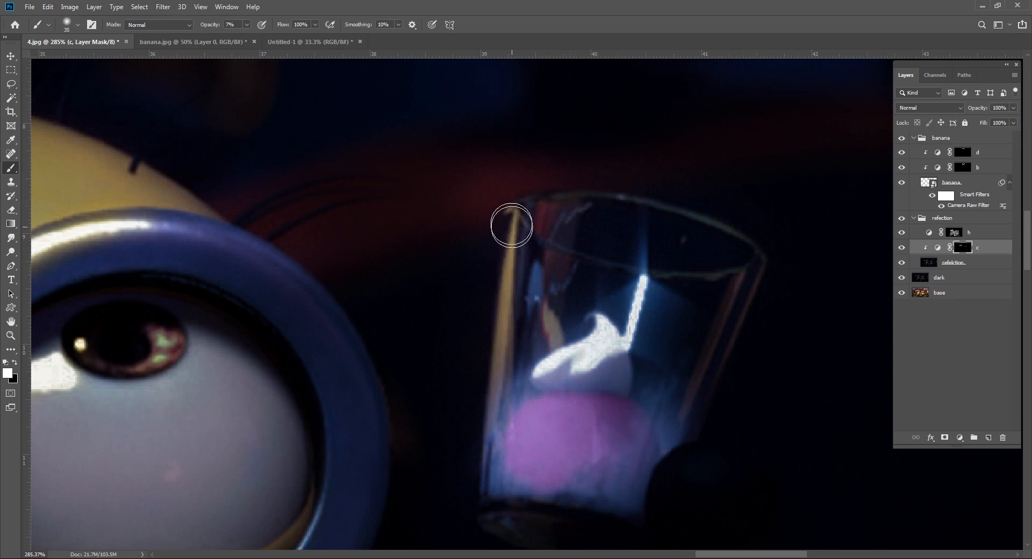
pyautogui.moveTo(511, 226)
pyautogui.mouseDown()
pyautogui.moveTo(488, 482)
pyautogui.moveTo(525, 227)
pyautogui.moveTo(514, 523)
pyautogui.mouseUp()
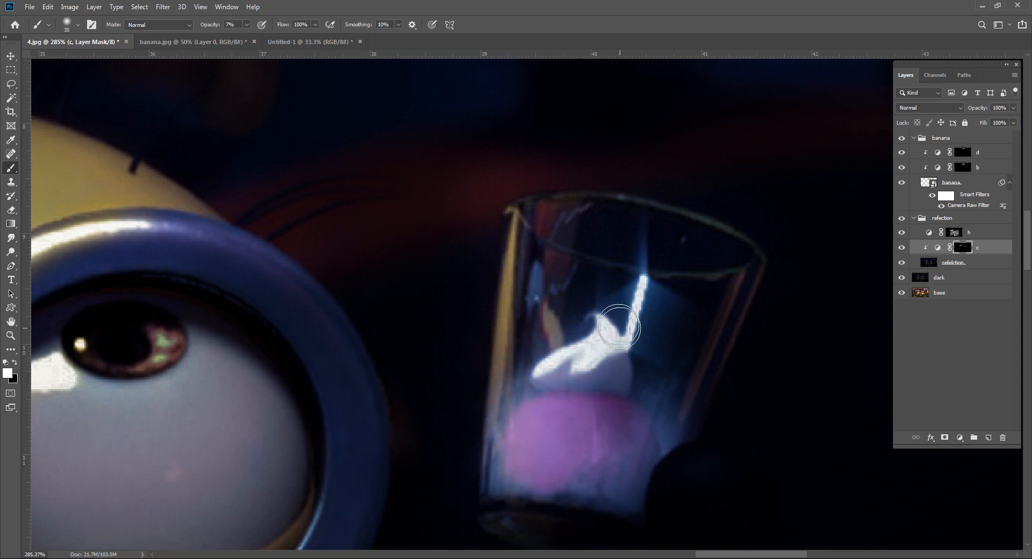
pyautogui.moveTo(618, 326)
pyautogui.mouseDown()
pyautogui.moveTo(547, 374)
pyautogui.moveTo(617, 348)
pyautogui.moveTo(646, 297)
pyautogui.moveTo(630, 351)
pyautogui.moveTo(648, 247)
pyautogui.mouseUp()
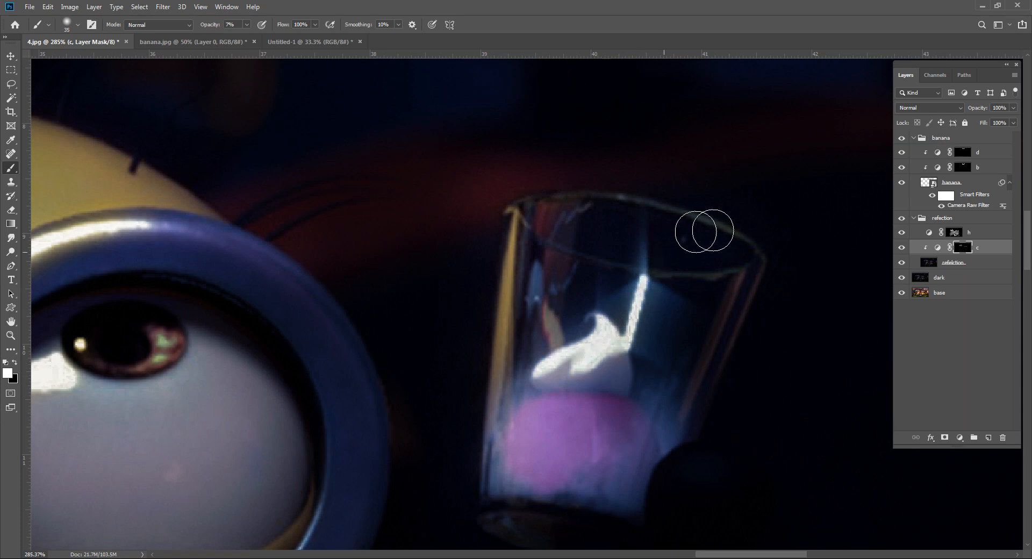
pyautogui.moveTo(713, 230)
pyautogui.mouseDown()
pyautogui.moveTo(767, 256)
pyautogui.moveTo(507, 221)
pyautogui.moveTo(638, 274)
pyautogui.moveTo(746, 261)
pyautogui.moveTo(523, 251)
pyautogui.mouseUp()
pyautogui.scroll(-1, 601, 263)
pyautogui.moveTo(590, 230)
pyautogui.mouseDown()
pyautogui.moveTo(524, 211)
pyautogui.moveTo(602, 204)
pyautogui.moveTo(768, 249)
pyautogui.moveTo(564, 218)
pyautogui.moveTo(520, 295)
pyautogui.moveTo(516, 473)
pyautogui.mouseUp()
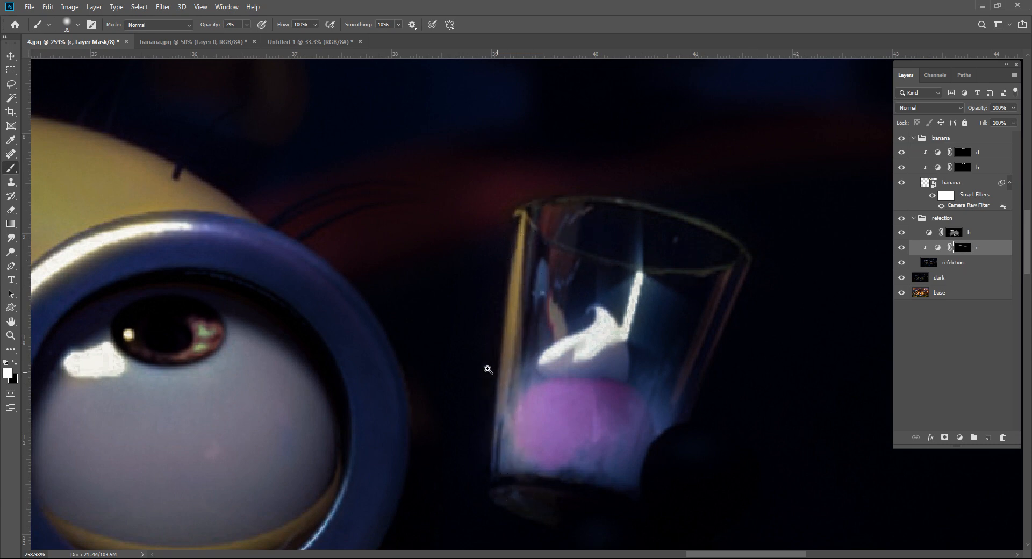
# Tint the lower eyelids of the minion holding the small glass with 35 px white strokes on the "c" mask.
pyautogui.moveTo(488, 369)
pyautogui.mouseDown()
pyautogui.moveTo(417, 369)
pyautogui.moveTo(636, 309)
pyautogui.moveTo(741, 310)
pyautogui.moveTo(675, 391)
pyautogui.moveTo(498, 444)
pyautogui.moveTo(741, 282)
pyautogui.mouseUp()
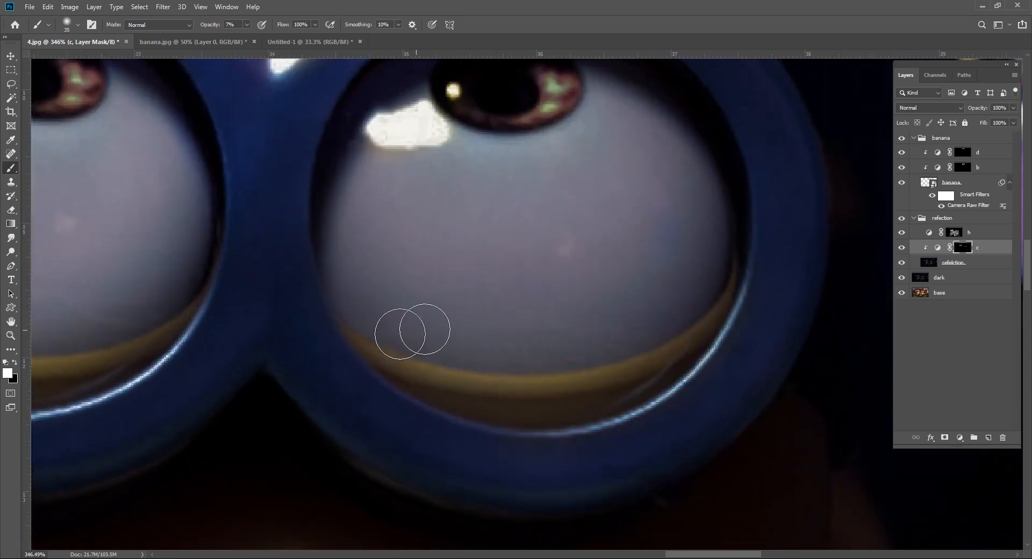
pyautogui.moveTo(354, 340); pyautogui.dragTo(684, 272)
pyautogui.moveTo(258, 327)
pyautogui.mouseDown()
pyautogui.moveTo(504, 277)
pyautogui.moveTo(557, 241)
pyautogui.moveTo(553, 205)
pyautogui.moveTo(397, 339)
pyautogui.moveTo(230, 358)
pyautogui.mouseUp()
pyautogui.moveTo(378, 320)
pyautogui.mouseDown()
pyautogui.moveTo(423, 307)
pyautogui.moveTo(598, 210)
pyautogui.mouseUp()
pyautogui.moveTo(434, 186); pyautogui.dragTo(491, 185)
pyautogui.moveTo(474, 228)
pyautogui.mouseDown()
pyautogui.moveTo(453, 246)
pyautogui.moveTo(175, 280)
pyautogui.moveTo(435, 239)
pyautogui.moveTo(181, 288)
pyautogui.moveTo(408, 228)
pyautogui.moveTo(211, 282)
pyautogui.mouseUp()
# Warm the forehead of the one-eyed minion above its goggle with white strokes on the "c" mask.
pyautogui.moveTo(321, 158)
pyautogui.mouseDown()
pyautogui.moveTo(332, 267)
pyautogui.moveTo(268, 267)
pyautogui.mouseUp()
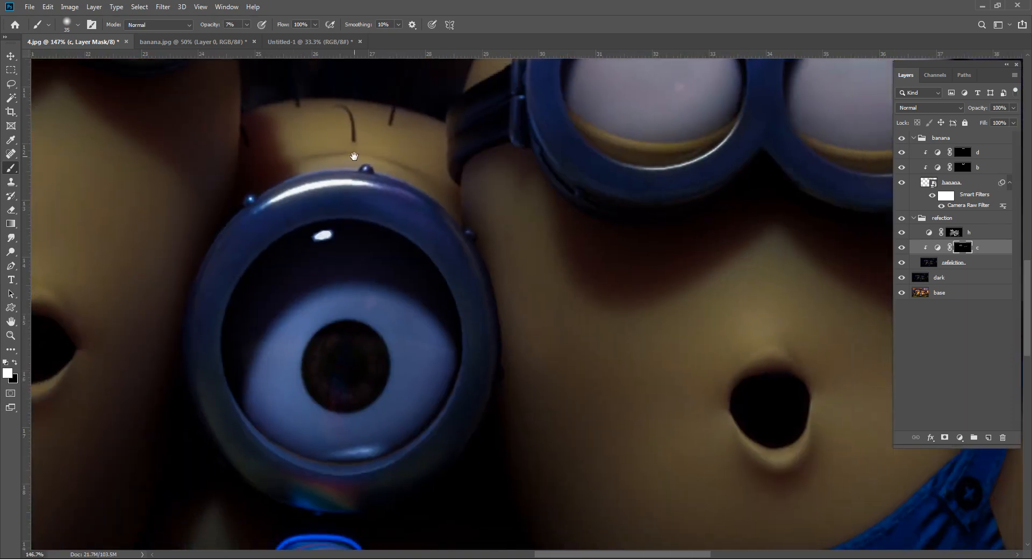
pyautogui.moveTo(354, 155); pyautogui.dragTo(433, 353)
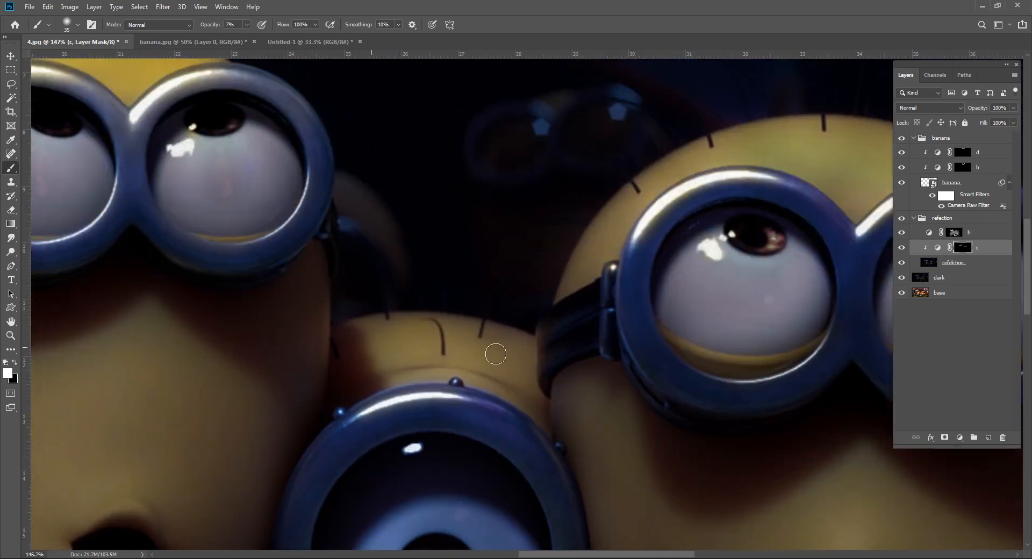
pyautogui.moveTo(524, 343)
pyautogui.mouseDown()
pyautogui.moveTo(534, 415)
pyautogui.moveTo(374, 348)
pyautogui.moveTo(513, 405)
pyautogui.moveTo(487, 332)
pyautogui.mouseUp()
pyautogui.moveTo(528, 295); pyautogui.dragTo(489, 296)
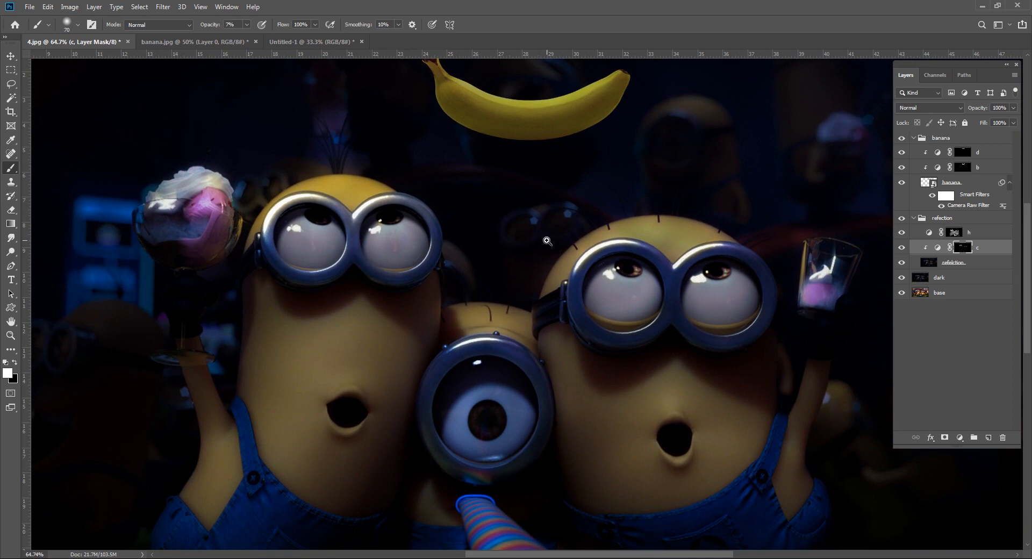
# Tint the top of the head of the minion holding the small glass with a 70 px brush at 7% opacity on the "c" mask.
pyautogui.moveTo(552, 239)
pyautogui.mouseDown()
pyautogui.moveTo(530, 230)
pyautogui.moveTo(568, 232)
pyautogui.mouseUp()
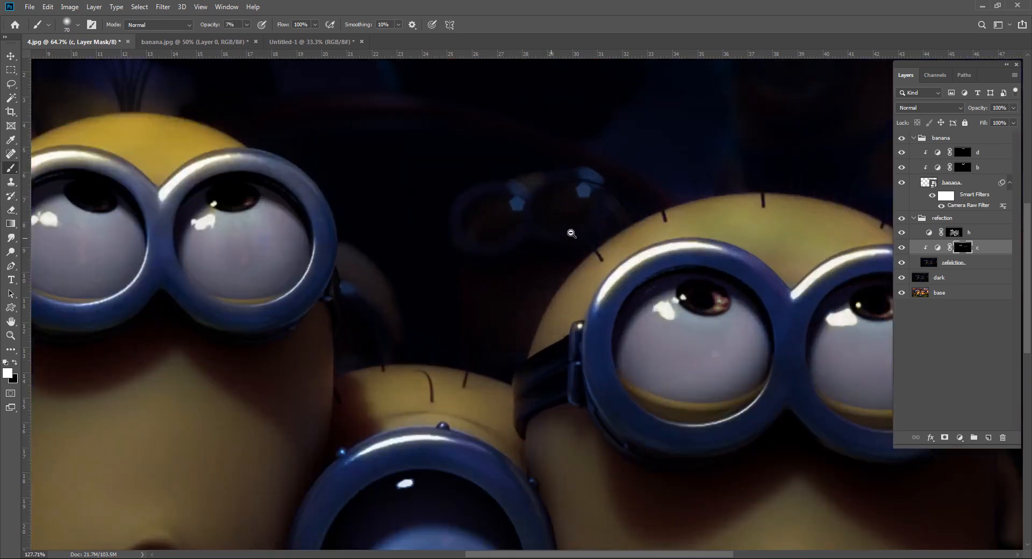
pyautogui.moveTo(624, 252); pyautogui.dragTo(530, 285)
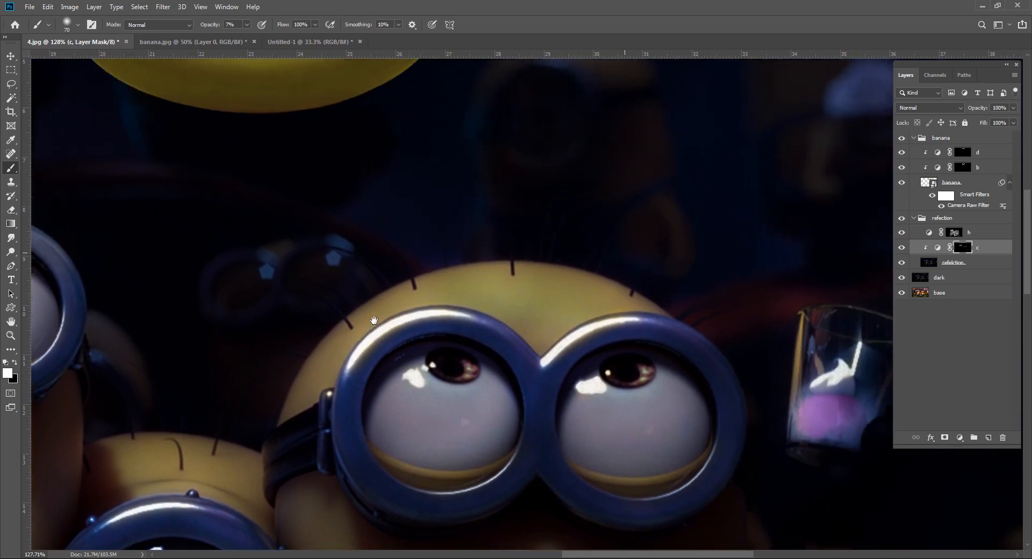
pyautogui.moveTo(532, 249); pyautogui.dragTo(492, 207)
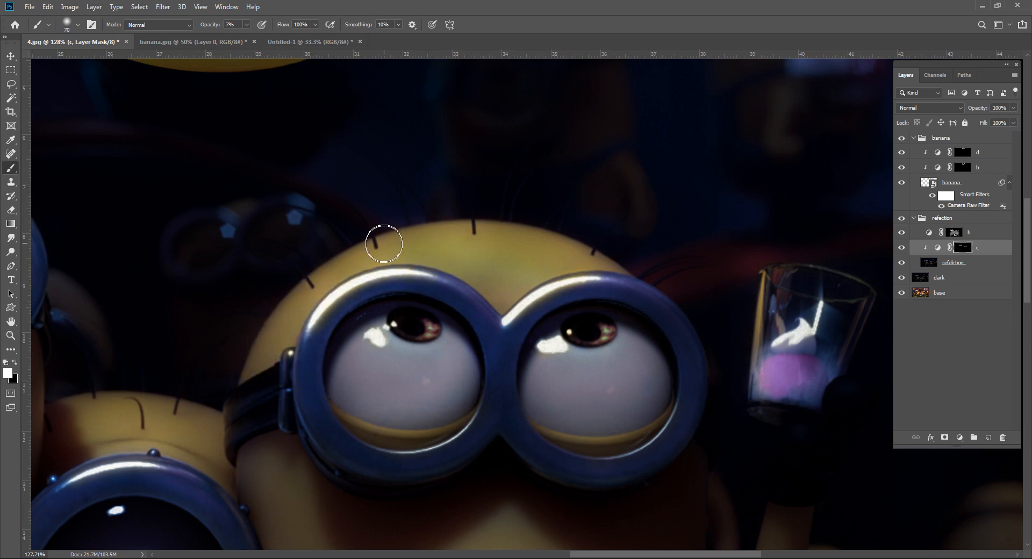
pyautogui.moveTo(382, 276); pyautogui.dragTo(551, 279)
pyautogui.scroll(-3, 442, 273)
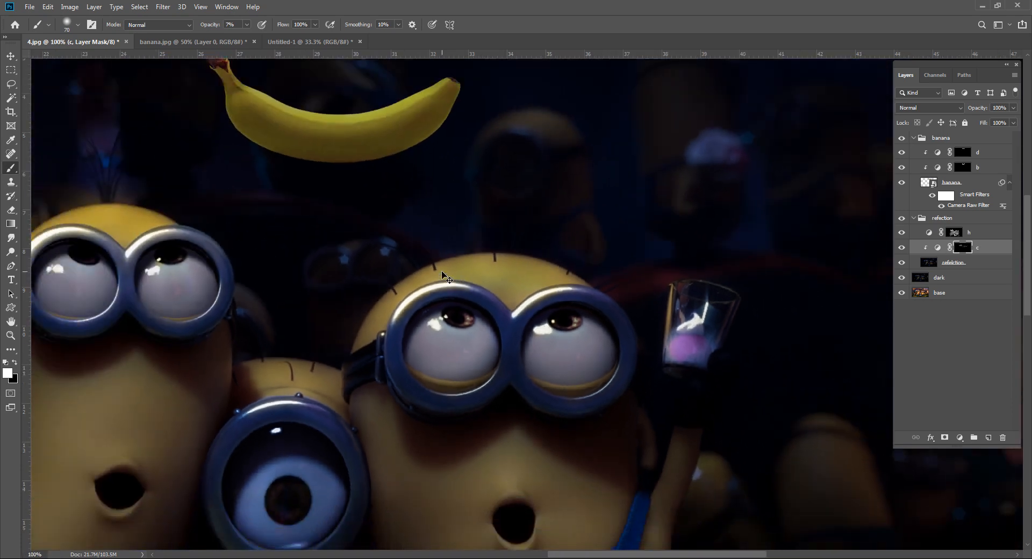
pyautogui.scroll(1, 442, 273)
pyautogui.hotkey('ctrl', '+')
pyautogui.hotkey('ctrl', '-')
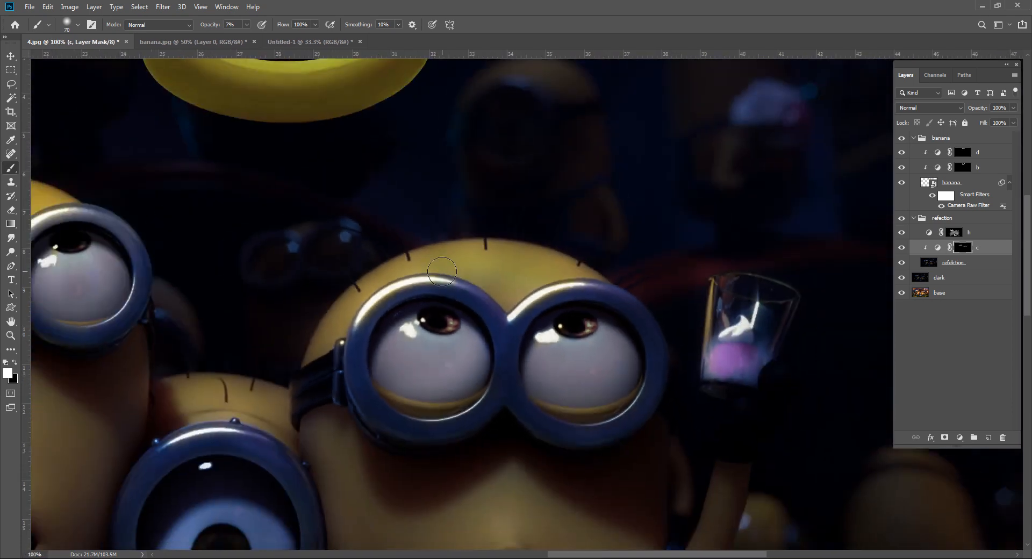
pyautogui.click(16, 321)
pyautogui.moveTo(444, 289); pyautogui.dragTo(374, 303)
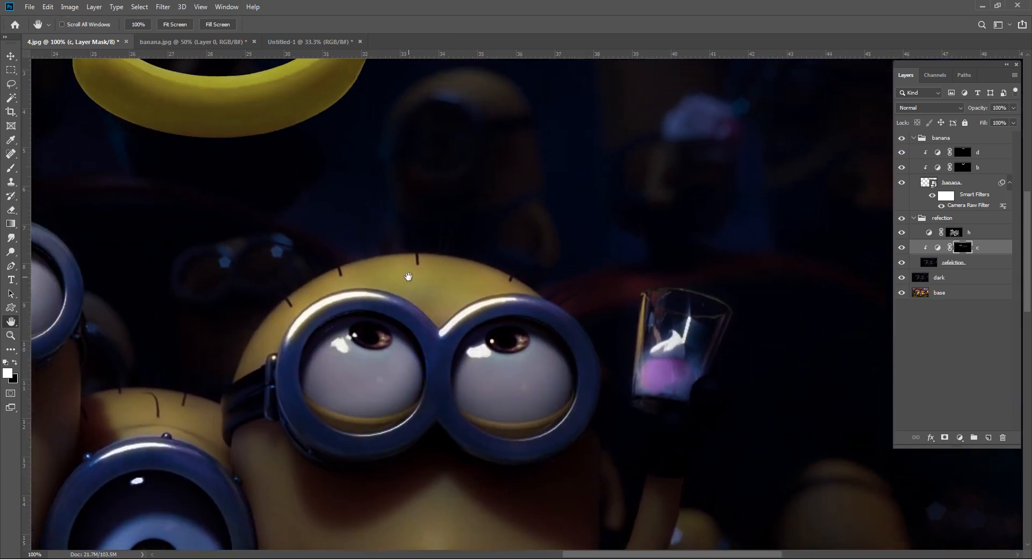
pyautogui.press('b')
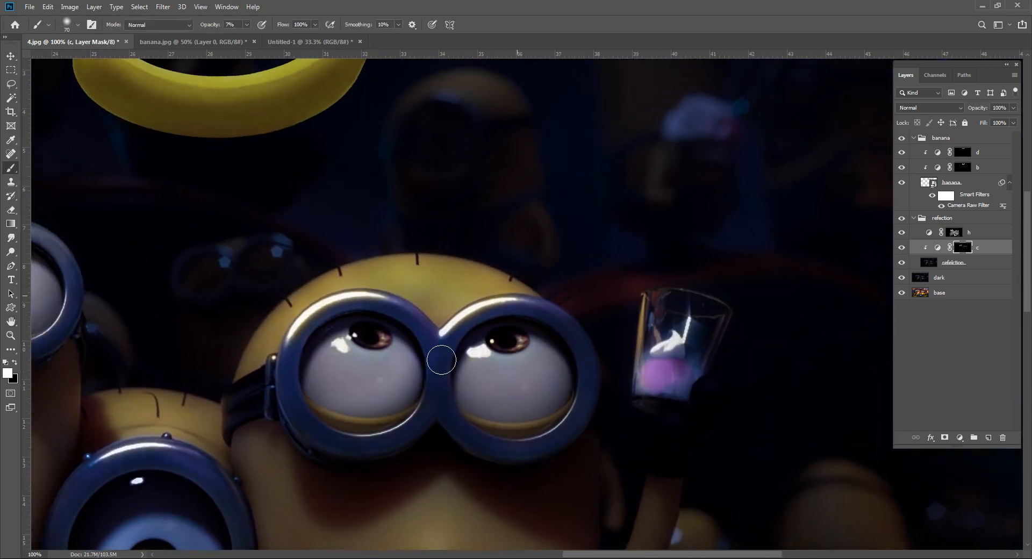
# Spread the warm tint over the minions' bodies with broad strokes on the "c" mask, enlarging the brush to 400 px.
pyautogui.keyDown('ctrl'); pyautogui.keyDown('alt'); pyautogui.click(496, 268); pyautogui.keyUp('alt'); pyautogui.keyUp('ctrl')
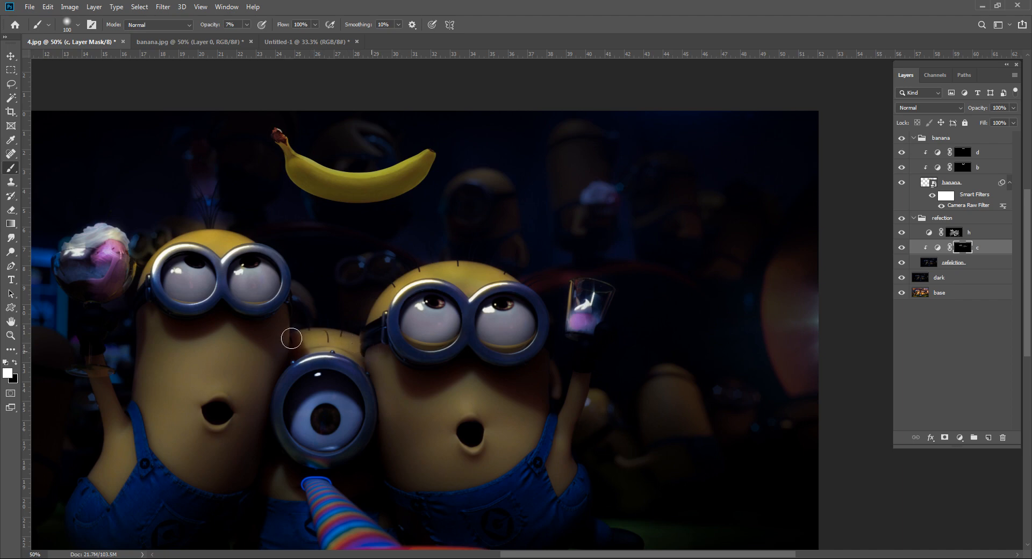
pyautogui.moveTo(335, 327); pyautogui.dragTo(331, 327)
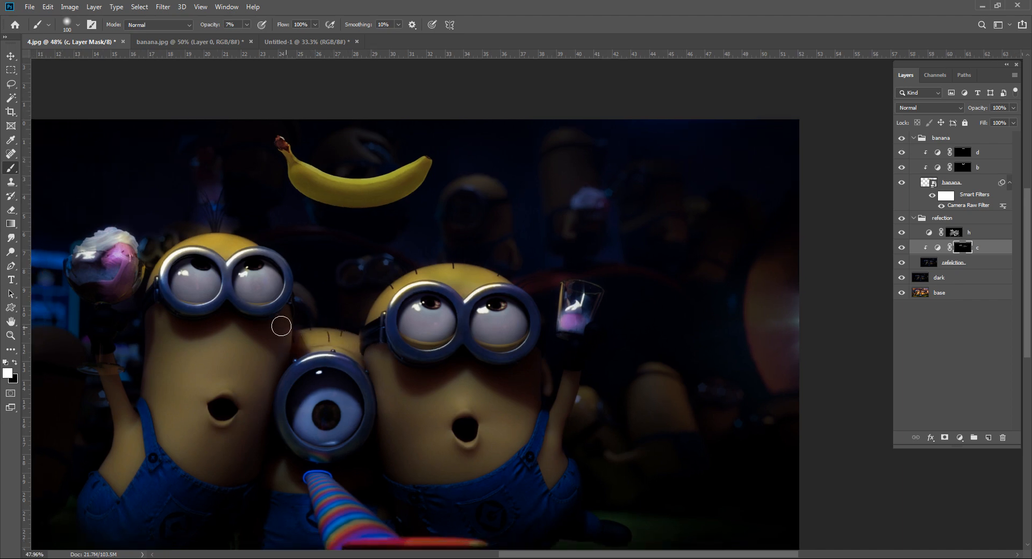
pyautogui.press(']')
pyautogui.press(']')
pyautogui.press(']')
pyautogui.press(']')
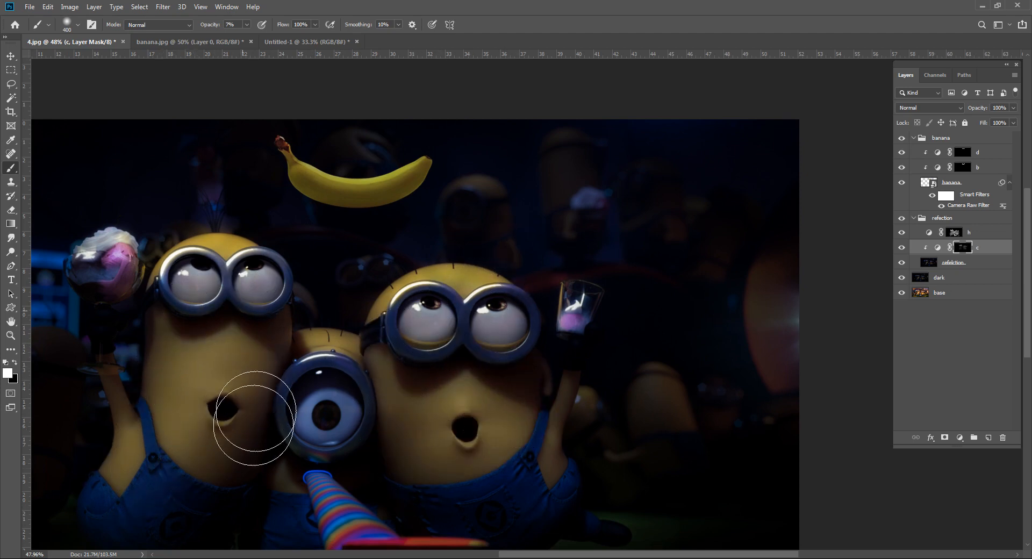
pyautogui.scroll(-2, 339, 418)
pyautogui.moveTo(339, 418); pyautogui.dragTo(306, 457)
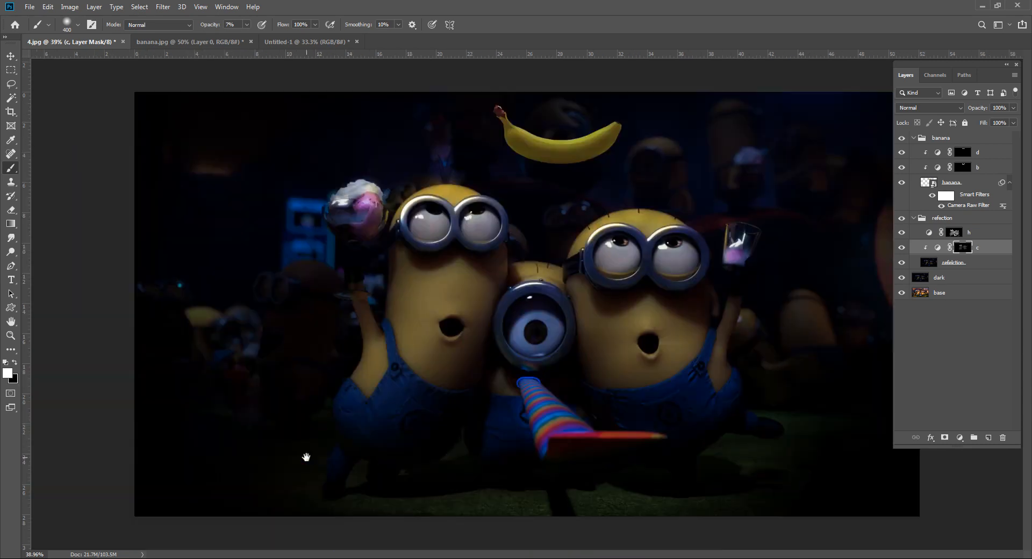
# Reduce the brush to 70 px and warm the one-eyed minion's eyeball and goggle rim on the "c" mask.
pyautogui.moveTo(524, 329); pyautogui.dragTo(472, 280)
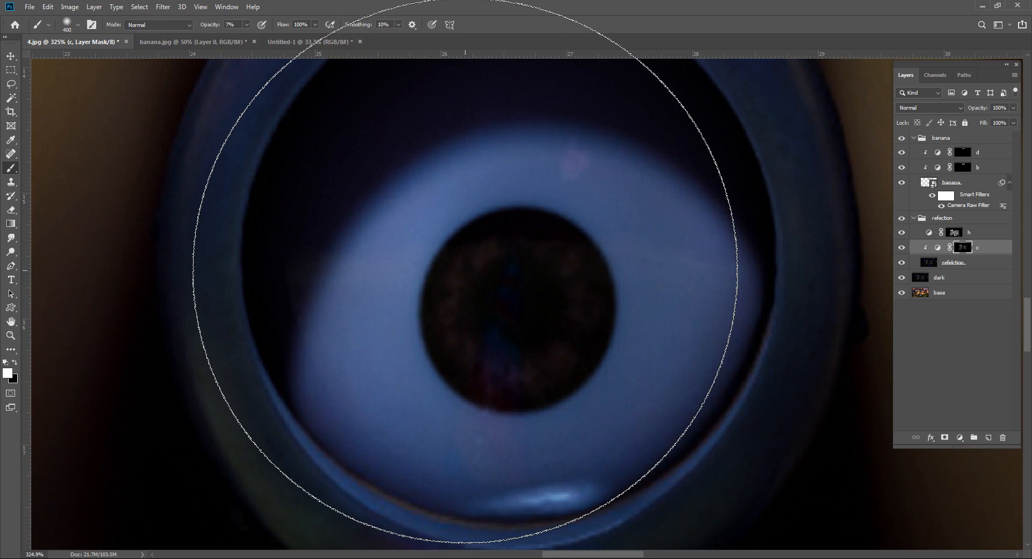
pyautogui.press('[')
pyautogui.press('[')
pyautogui.press('[')
pyautogui.press('[')
pyautogui.press('[')
pyautogui.press('[')
pyautogui.press('[')
pyautogui.press('[')
pyautogui.press('[')
pyautogui.press('[')
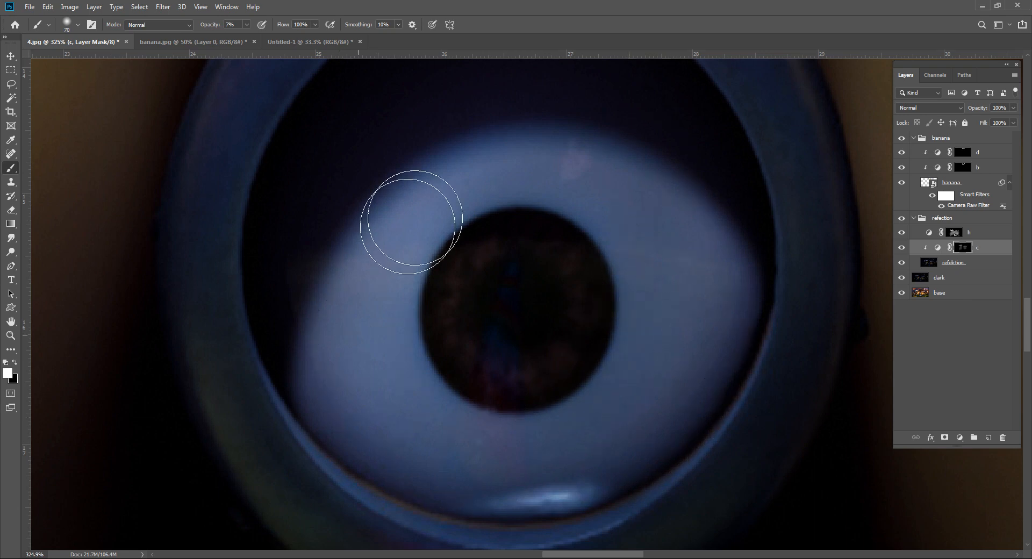
pyautogui.scroll(-3, 652, 331)
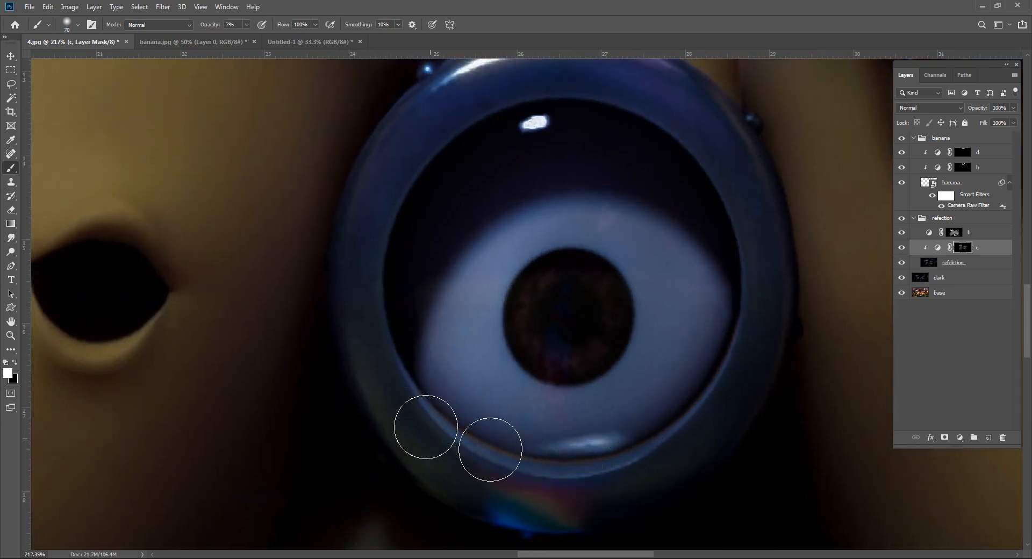
# Warm the striped party horn with white strokes at 10% opacity on the "c" mask.
pyautogui.scroll(-5, 686, 483)
pyautogui.moveTo(698, 490); pyautogui.dragTo(562, 171)
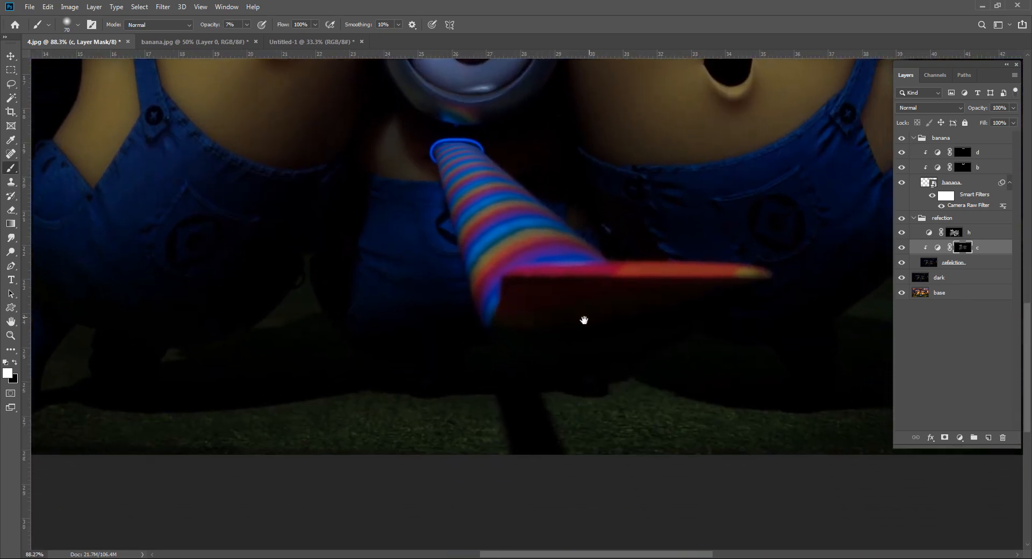
pyautogui.moveTo(583, 321); pyautogui.dragTo(482, 431)
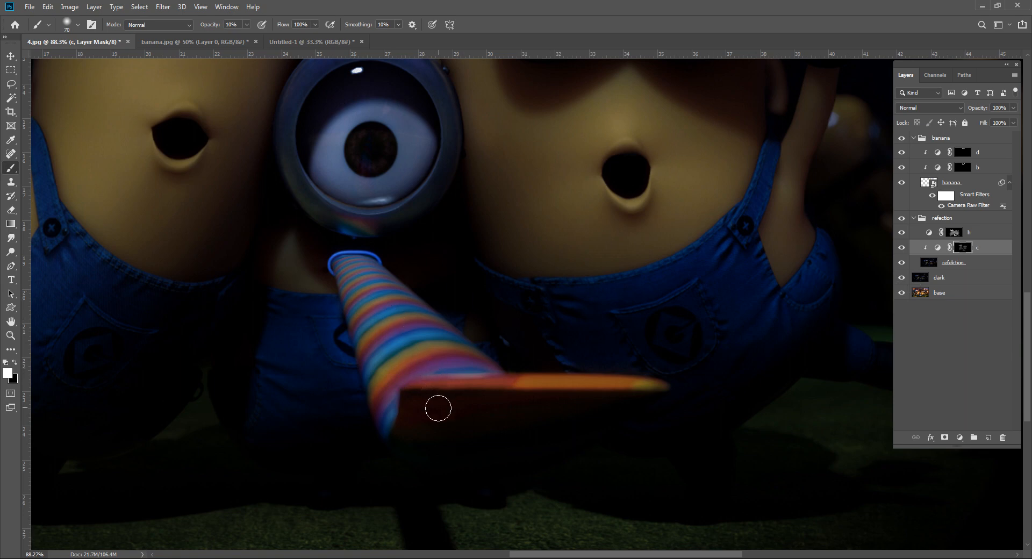
pyautogui.scroll(-3, 556, 453)
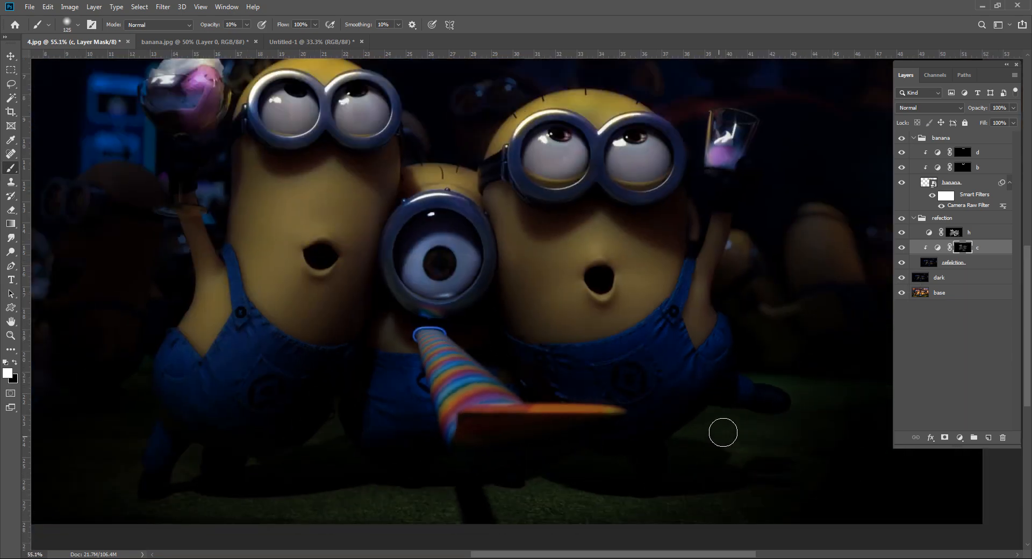
# Paint white on layer c's mask at brush size 150 over the middle minion's skin below the goggle.
pyautogui.press(']')
pyautogui.moveTo(383, 304); pyautogui.dragTo(438, 295)
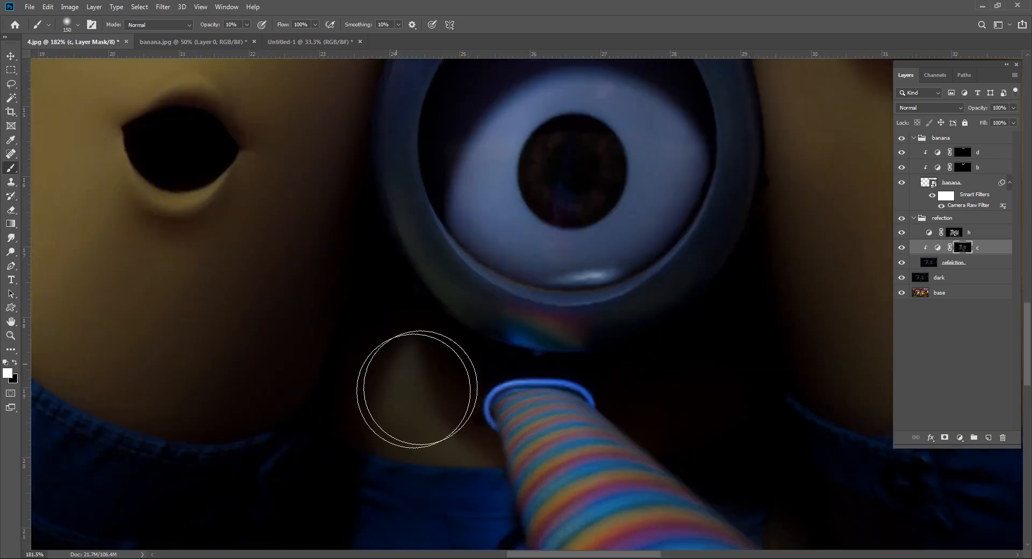
pyautogui.moveTo(639, 325)
pyautogui.mouseDown()
pyautogui.moveTo(561, 325)
pyautogui.moveTo(638, 325)
pyautogui.mouseUp()
# Paint white on layer c's mask over the middle minion's eyeball with the brush reduced to 90.
pyautogui.moveTo(487, 319); pyautogui.dragTo(530, 318)
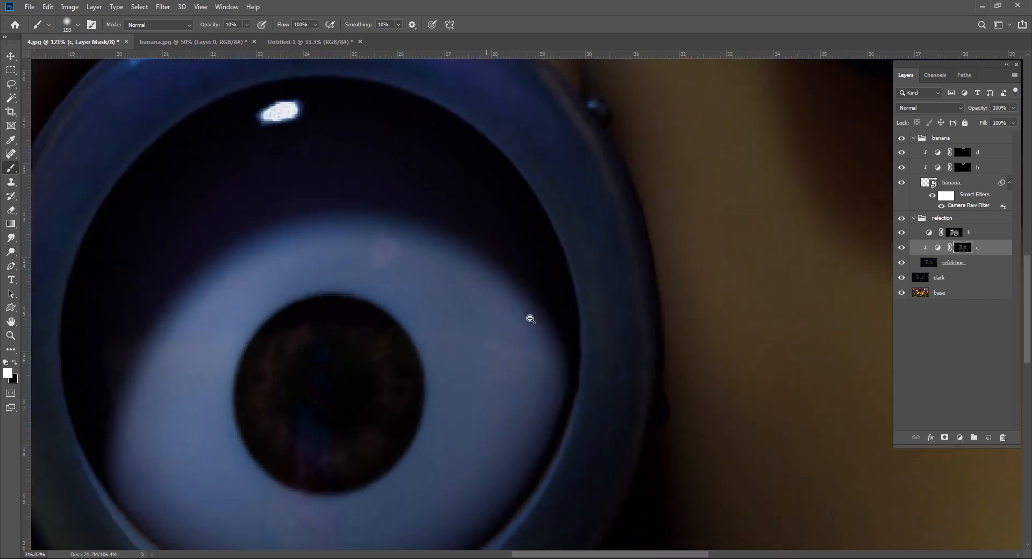
pyautogui.press('[')
pyautogui.press('[')
pyautogui.press('[')
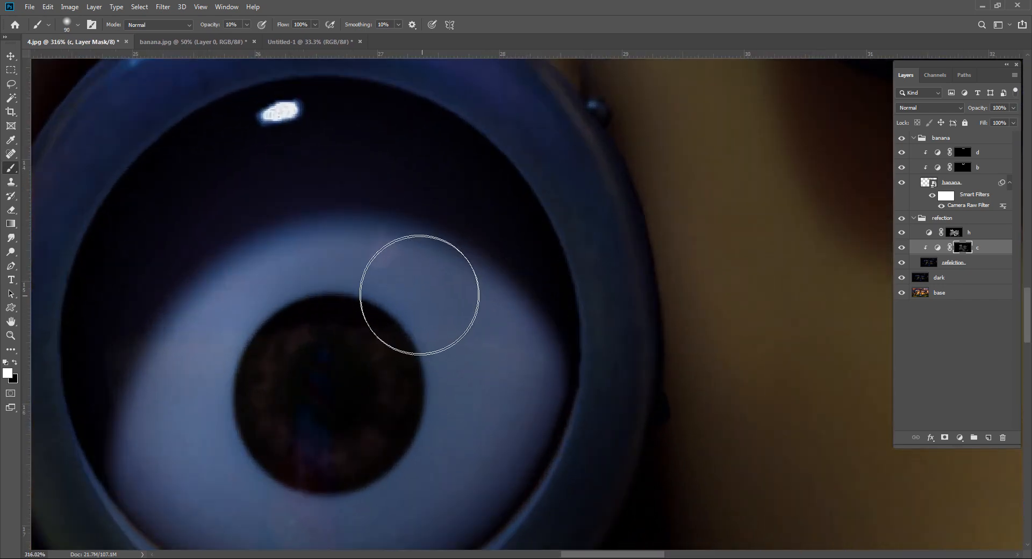
pyautogui.moveTo(389, 443)
pyautogui.mouseDown()
pyautogui.moveTo(428, 392)
pyautogui.moveTo(591, 368)
pyautogui.mouseUp()
pyautogui.moveTo(591, 371)
pyautogui.mouseDown()
pyautogui.moveTo(530, 411)
pyautogui.moveTo(279, 341)
pyautogui.moveTo(499, 162)
pyautogui.moveTo(254, 332)
pyautogui.mouseUp()
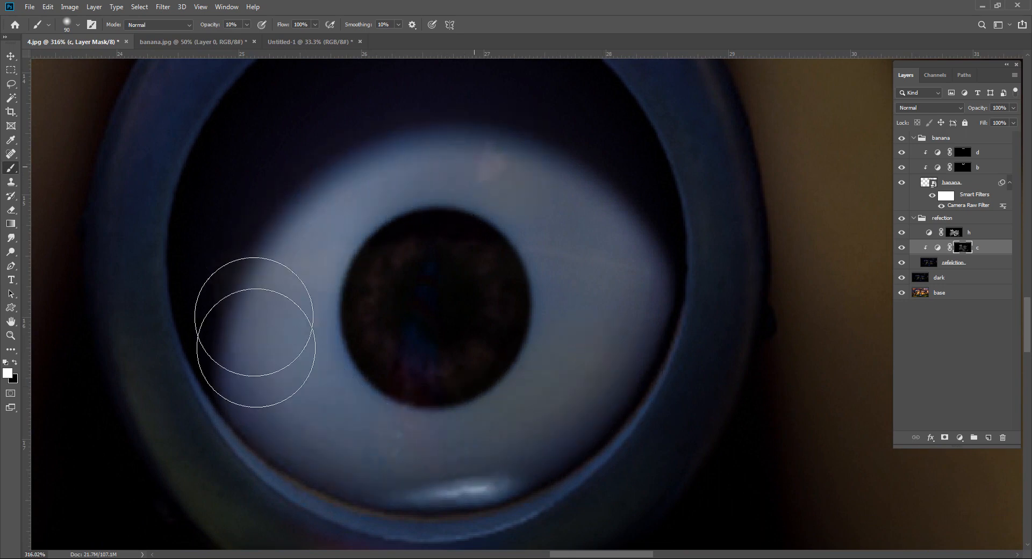
pyautogui.moveTo(649, 253); pyautogui.dragTo(561, 248)
pyautogui.hotkey('ctrl', '0')
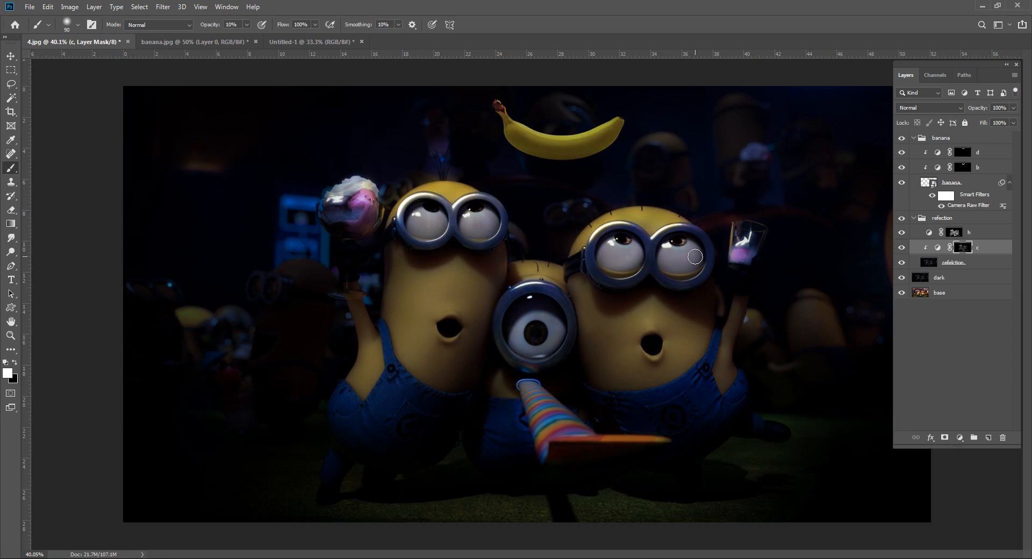
# Examine the lighting on the minions' heads and goggles, alternating between the layer masks of h and c.
pyautogui.moveTo(698, 252); pyautogui.dragTo(758, 237)
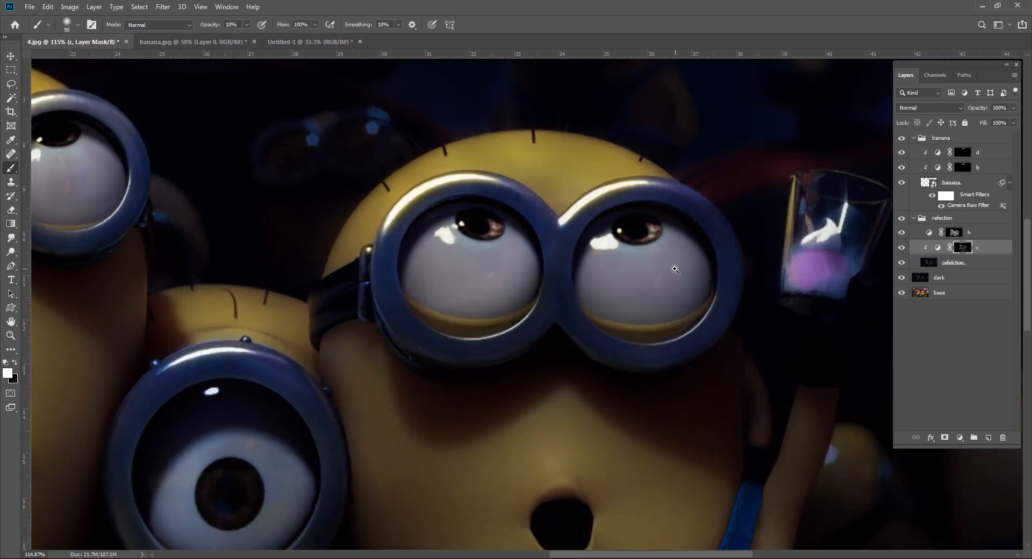
pyautogui.moveTo(675, 270); pyautogui.dragTo(626, 265)
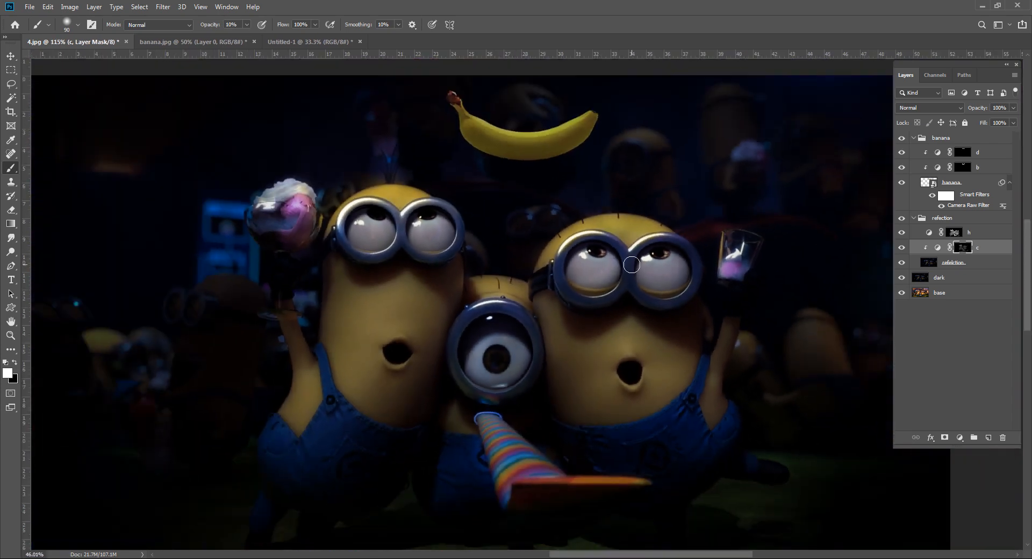
pyautogui.click(953, 224)
pyautogui.click(955, 236)
pyautogui.moveTo(704, 263); pyautogui.dragTo(726, 272)
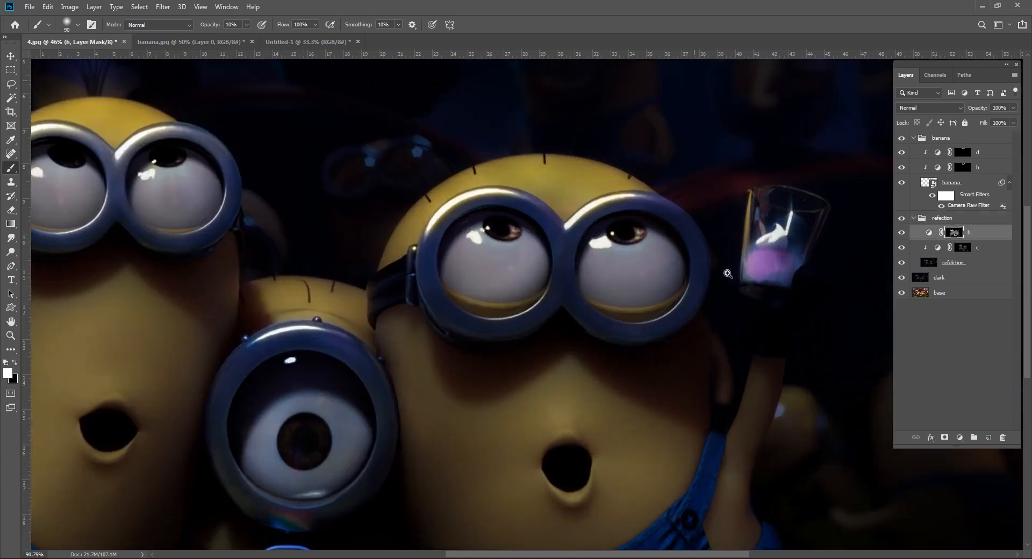
pyautogui.moveTo(400, 246); pyautogui.dragTo(568, 229)
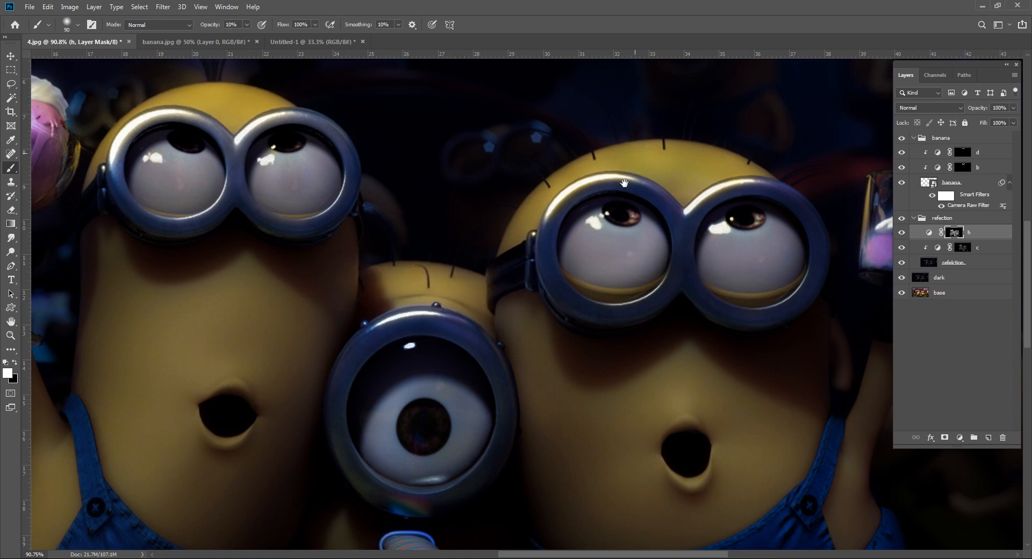
pyautogui.moveTo(480, 240); pyautogui.dragTo(456, 332)
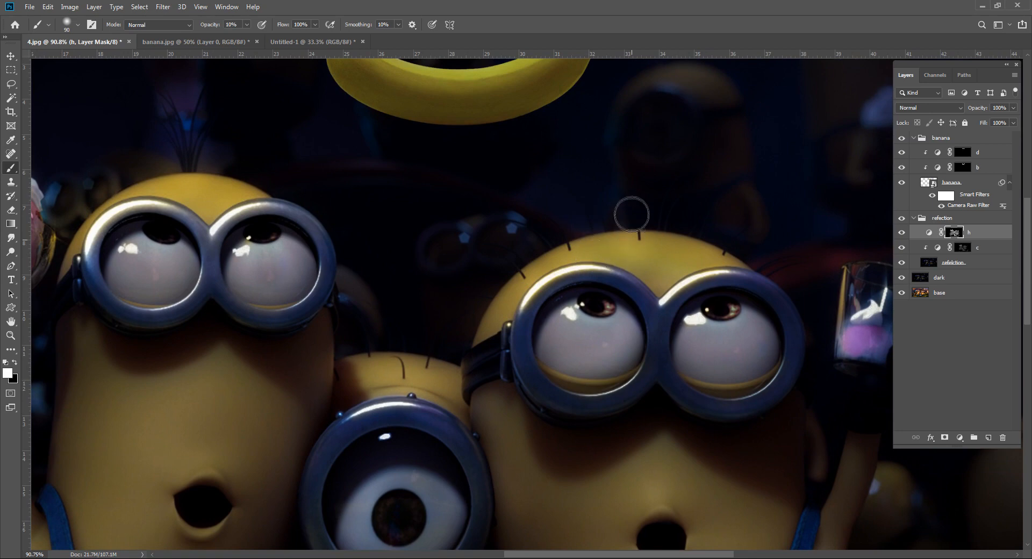
pyautogui.click(957, 250)
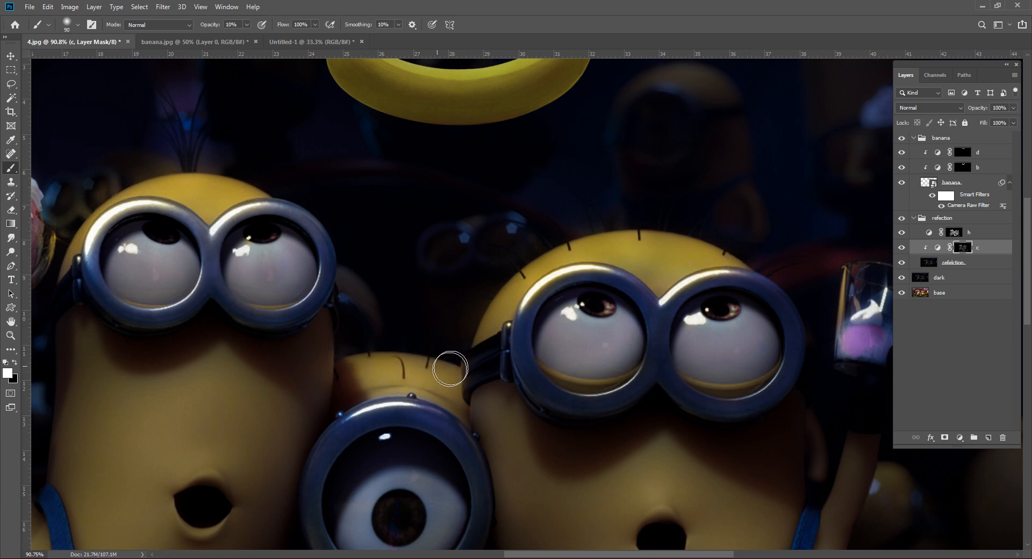
pyautogui.scroll(-5, 451, 365)
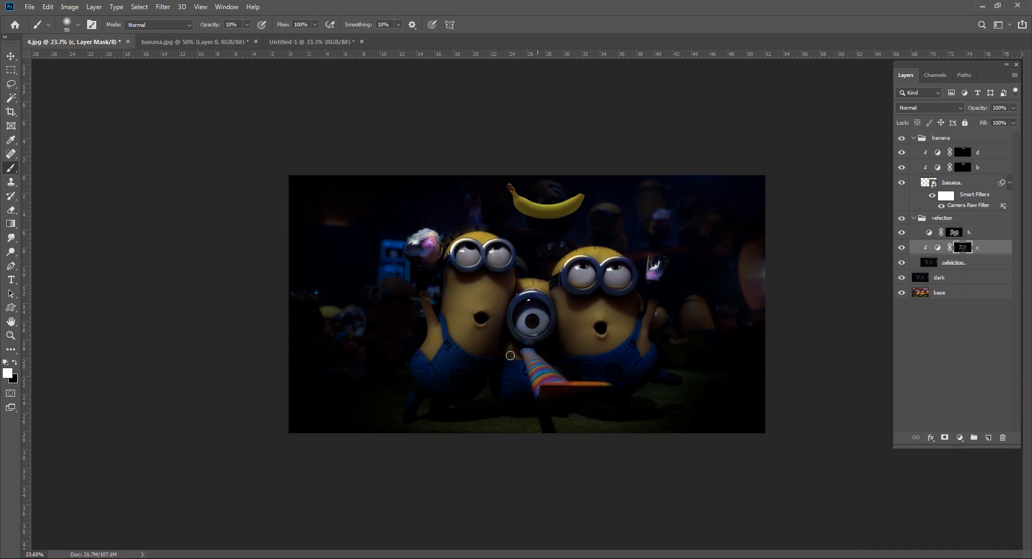
pyautogui.scroll(2, 510, 355)
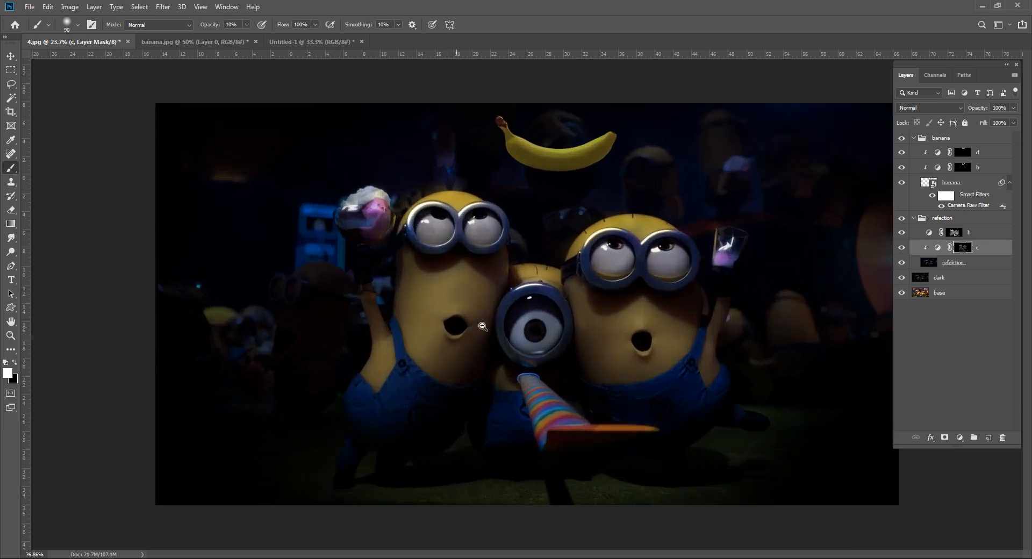
pyautogui.click(955, 233)
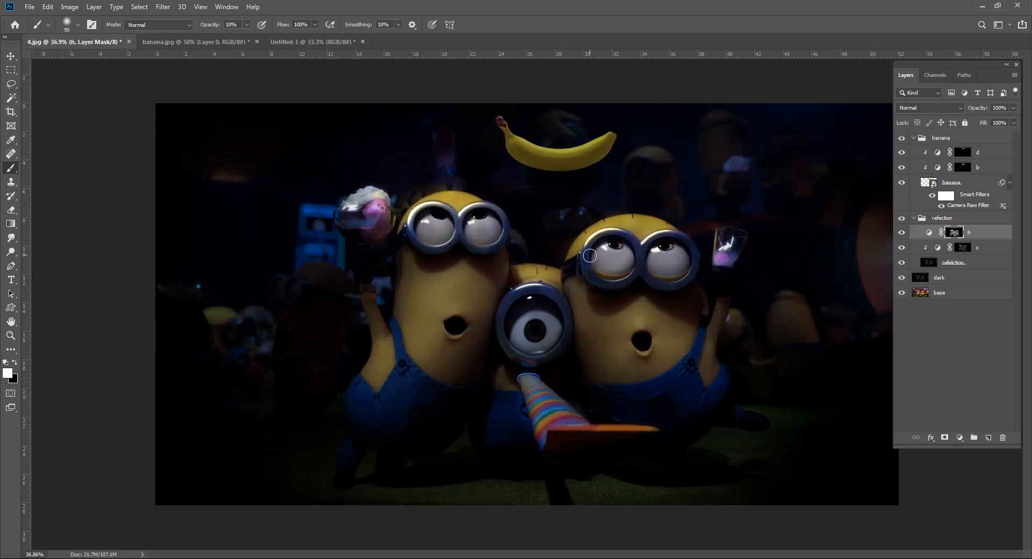
# Paint white on layer c's mask with the brush enlarged to 600 across the three minions' bodies and overalls.
pyautogui.click(963, 248)
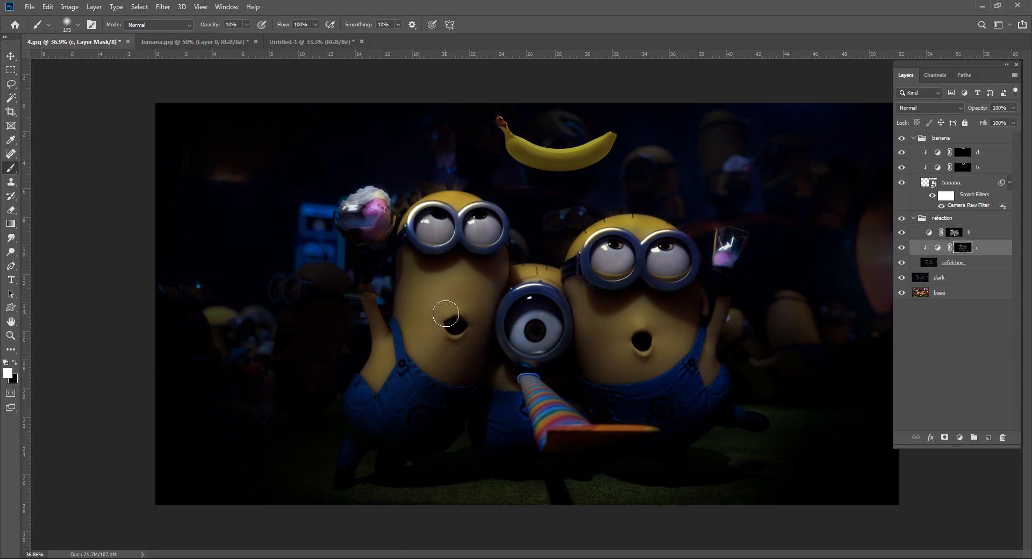
pyautogui.press(']')
pyautogui.press(']')
pyautogui.press(']')
pyautogui.moveTo(444, 288)
pyautogui.mouseDown()
pyautogui.moveTo(384, 387)
pyautogui.moveTo(451, 361)
pyautogui.moveTo(365, 398)
pyautogui.mouseUp()
pyautogui.moveTo(578, 311)
pyautogui.mouseDown()
pyautogui.moveTo(539, 299)
pyautogui.moveTo(668, 342)
pyautogui.moveTo(572, 307)
pyautogui.moveTo(689, 332)
pyautogui.moveTo(545, 351)
pyautogui.mouseUp()
pyautogui.moveTo(454, 351)
pyautogui.mouseDown()
pyautogui.moveTo(400, 353)
pyautogui.moveTo(336, 390)
pyautogui.moveTo(388, 376)
pyautogui.moveTo(468, 307)
pyautogui.moveTo(480, 271)
pyautogui.moveTo(390, 393)
pyautogui.moveTo(303, 412)
pyautogui.moveTo(427, 372)
pyautogui.moveTo(603, 264)
pyautogui.moveTo(680, 261)
pyautogui.moveTo(645, 348)
pyautogui.mouseUp()
# Compare the picture with and without the refection group and its h and c layers by toggling their visibility.
pyautogui.click(902, 241)
pyautogui.click(902, 263)
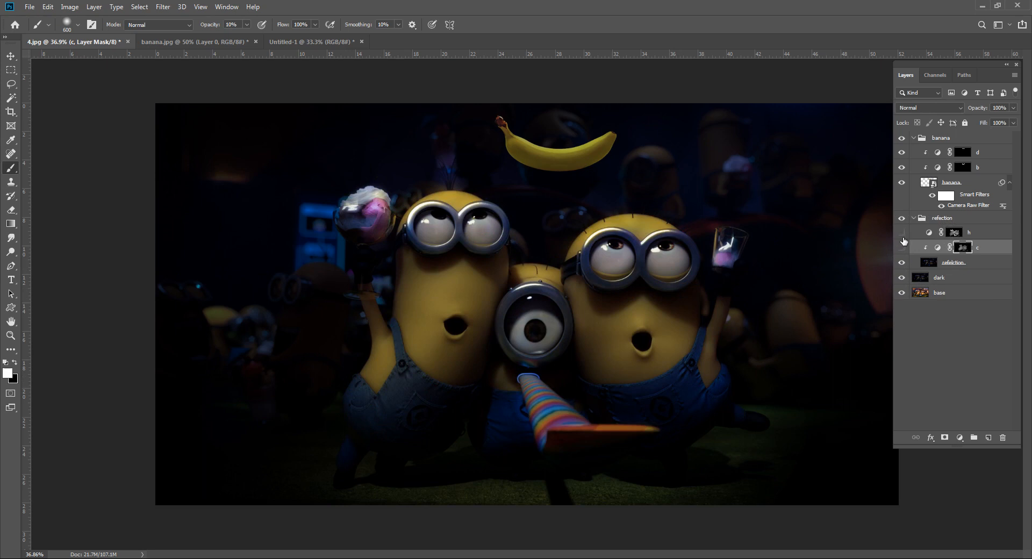
pyautogui.click(905, 245)
pyautogui.click(914, 219)
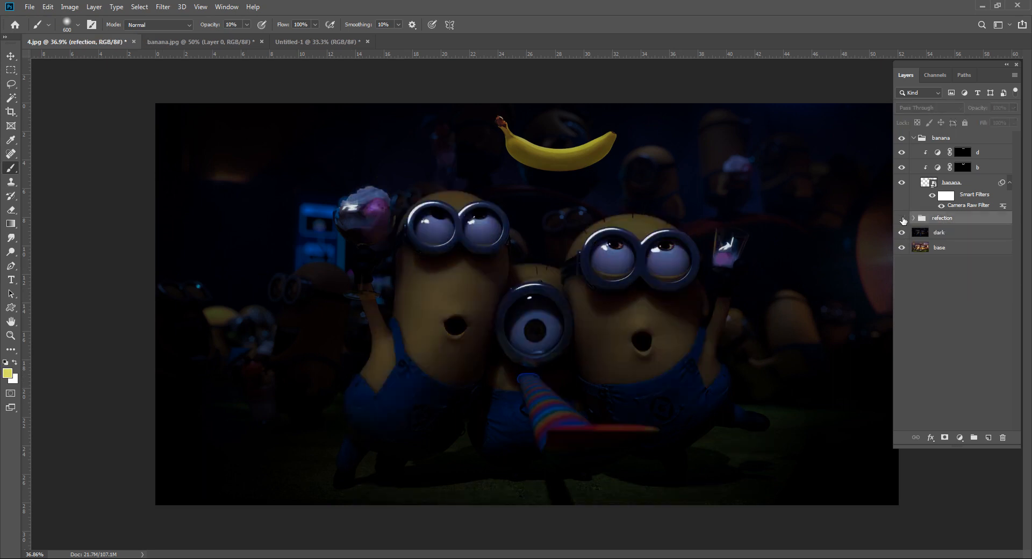
pyautogui.click(903, 218)
pyautogui.click(914, 219)
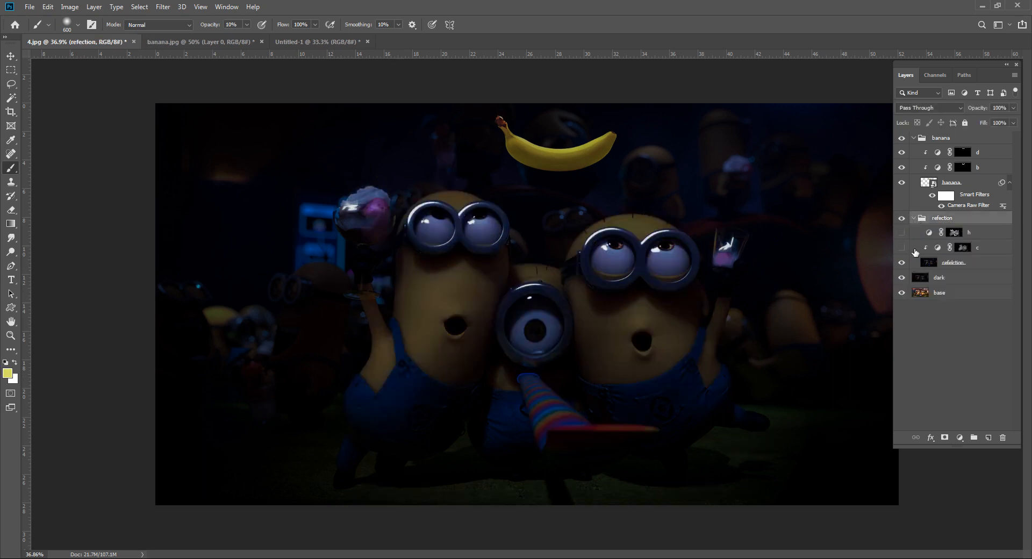
pyautogui.click(902, 261)
pyautogui.click(902, 218)
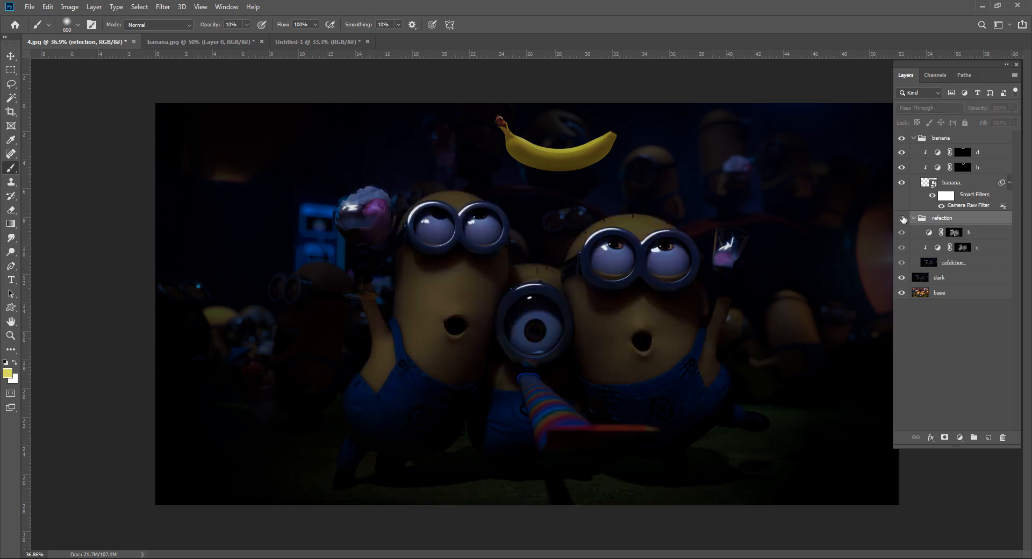
pyautogui.click(902, 218)
pyautogui.click(902, 218)
pyautogui.click(902, 218)
pyautogui.click(902, 219)
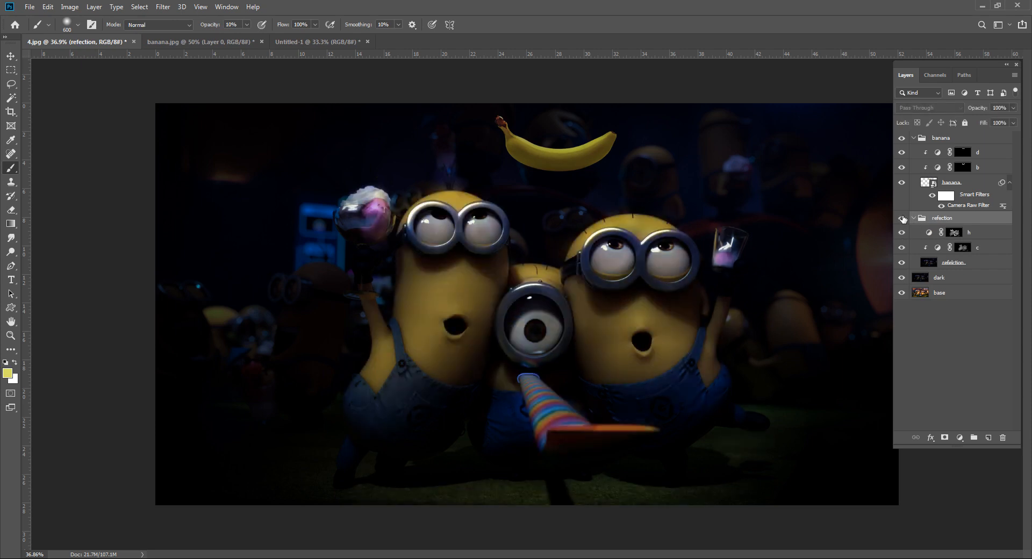
# Target layer c's mask for painting with default colours and reduce the brush size to 250.
pyautogui.click(963, 247)
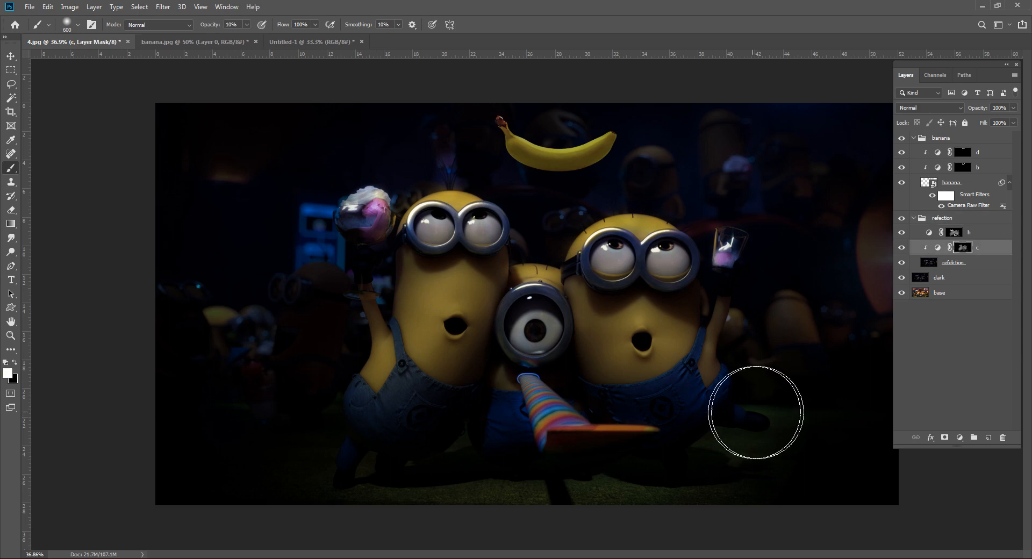
pyautogui.press('d')
pyautogui.press('[')
pyautogui.press('[')
pyautogui.press('[')
pyautogui.press('[')
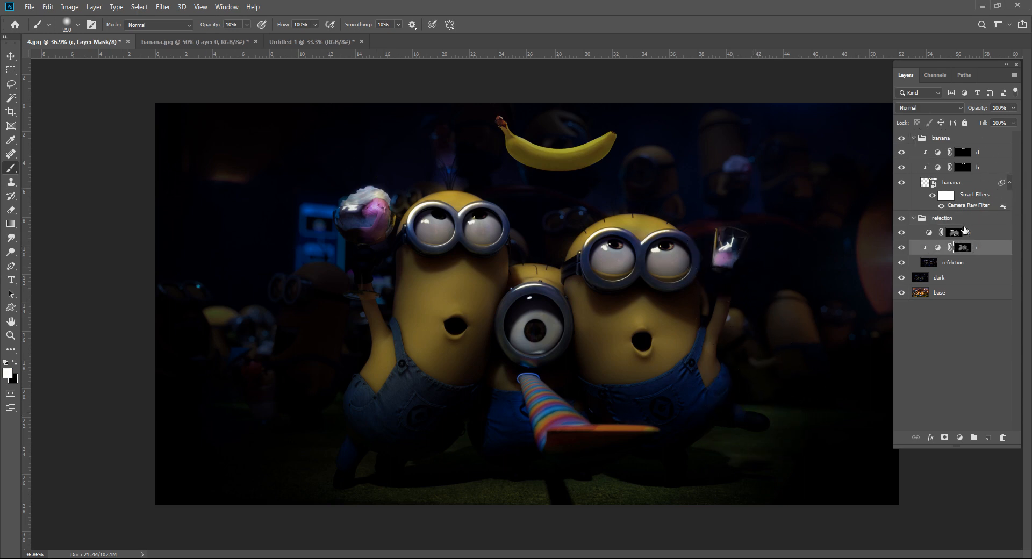
# Try the Linear Dodge (Add) blend mode on adjustment layers h and c in the refection group.
pyautogui.click(961, 381)
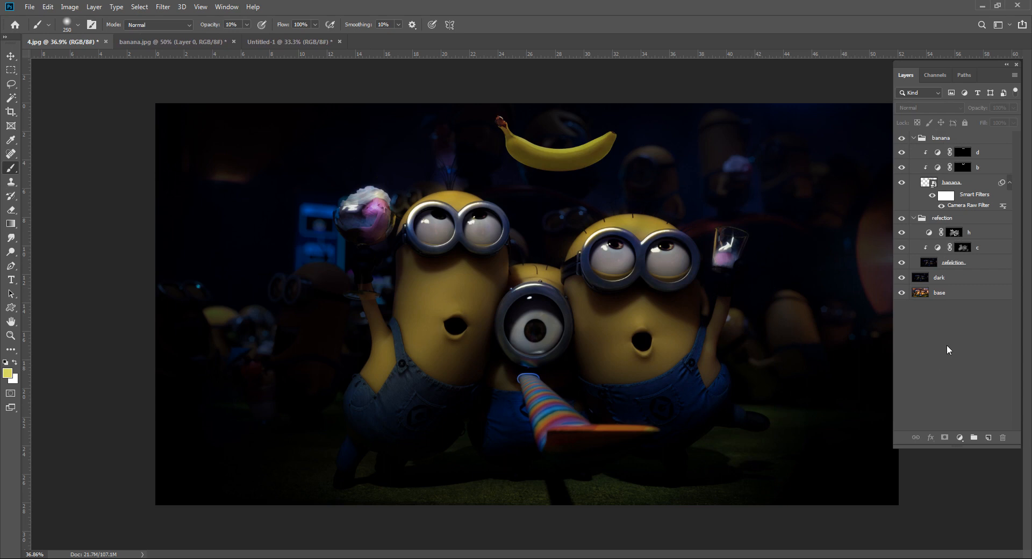
pyautogui.click(954, 234)
pyautogui.click(943, 107)
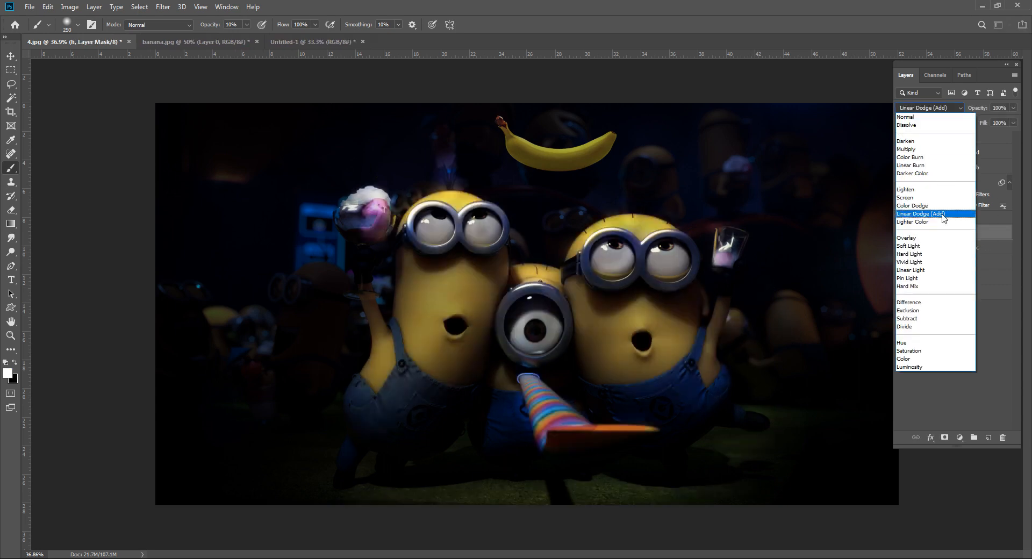
pyautogui.click(942, 214)
pyautogui.click(962, 248)
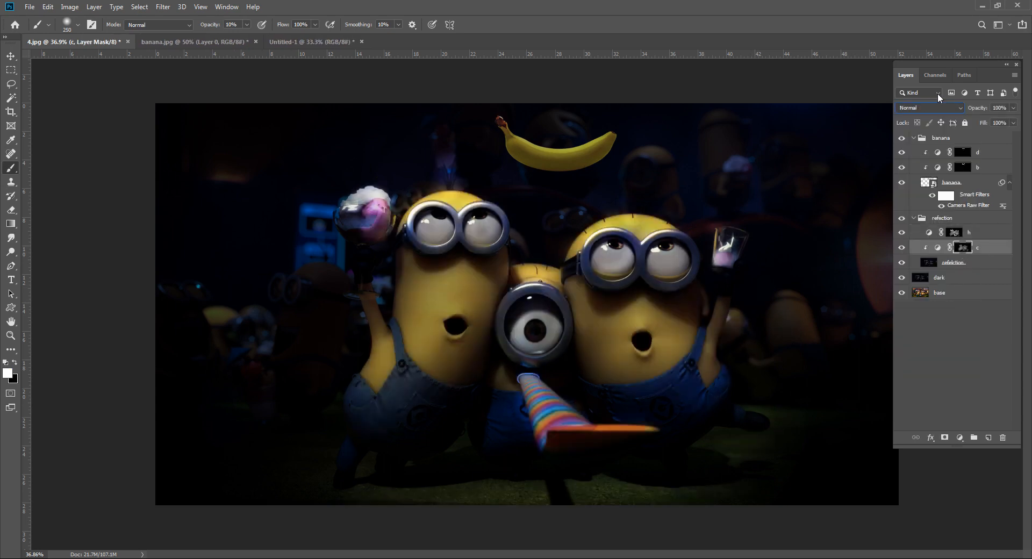
pyautogui.click(929, 108)
pyautogui.click(931, 218)
pyautogui.click(934, 335)
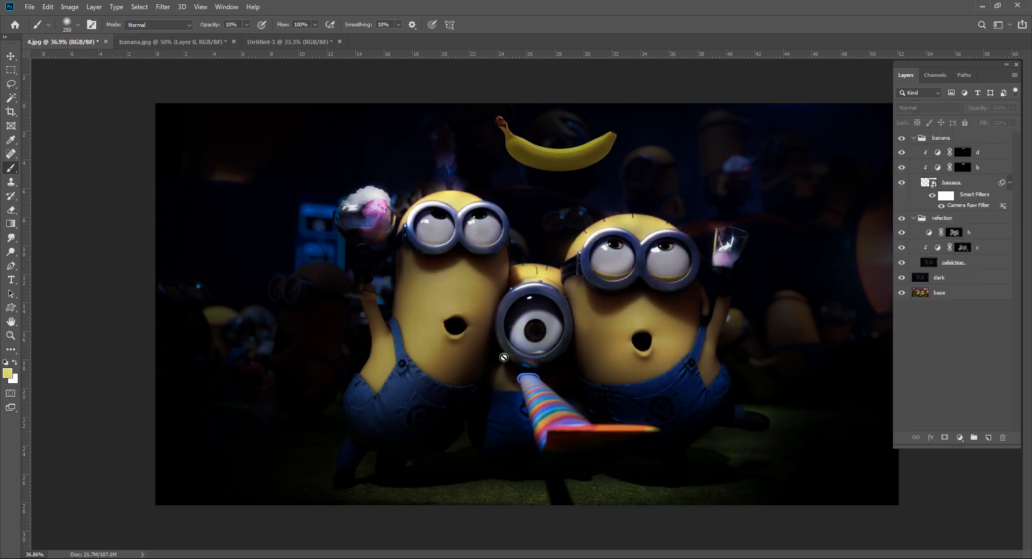
pyautogui.hotkey('ctrl', '-')
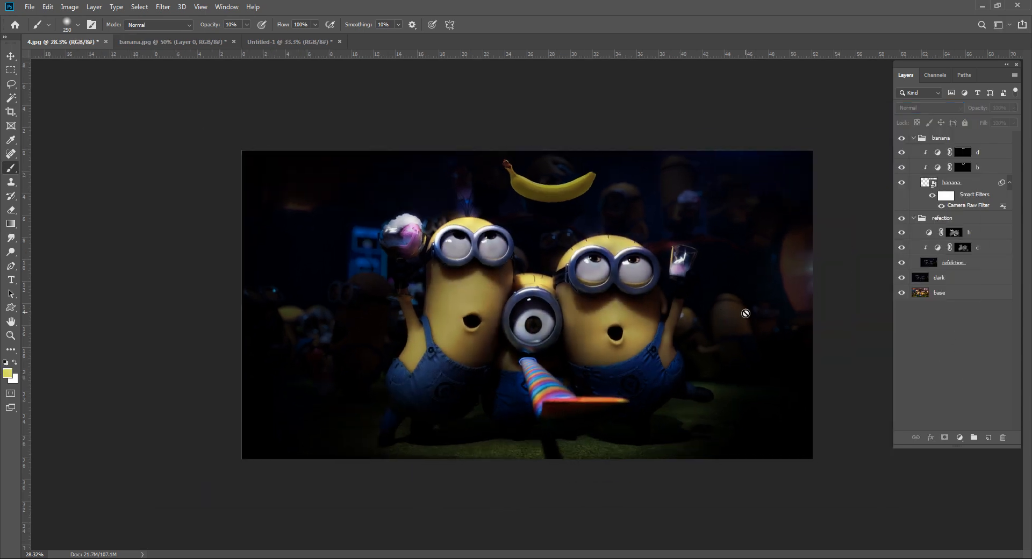
pyautogui.moveTo(717, 263); pyautogui.dragTo(731, 262)
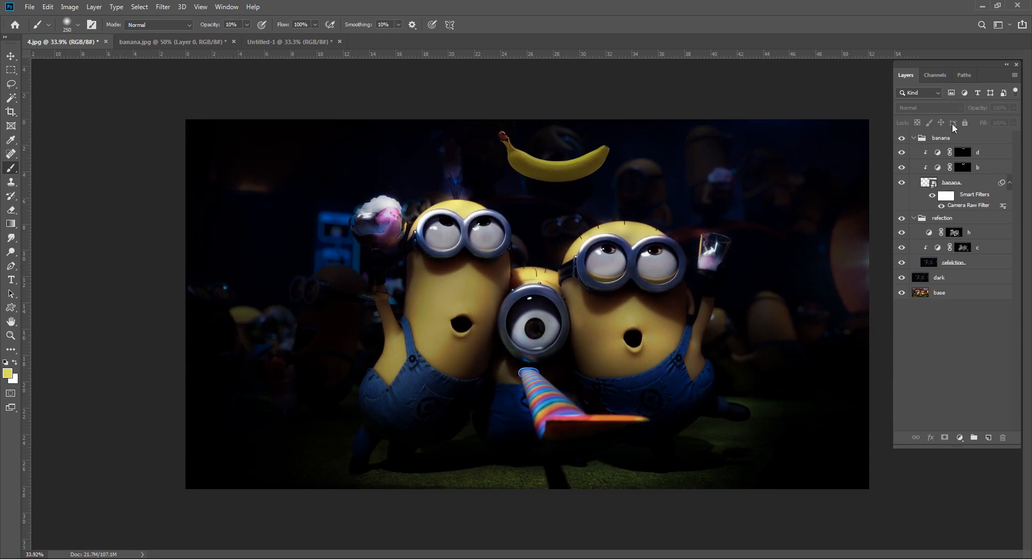
# Set the blend mode of adjustment layers h and c back to Normal and deselect all layers.
pyautogui.click(949, 233)
pyautogui.click(934, 110)
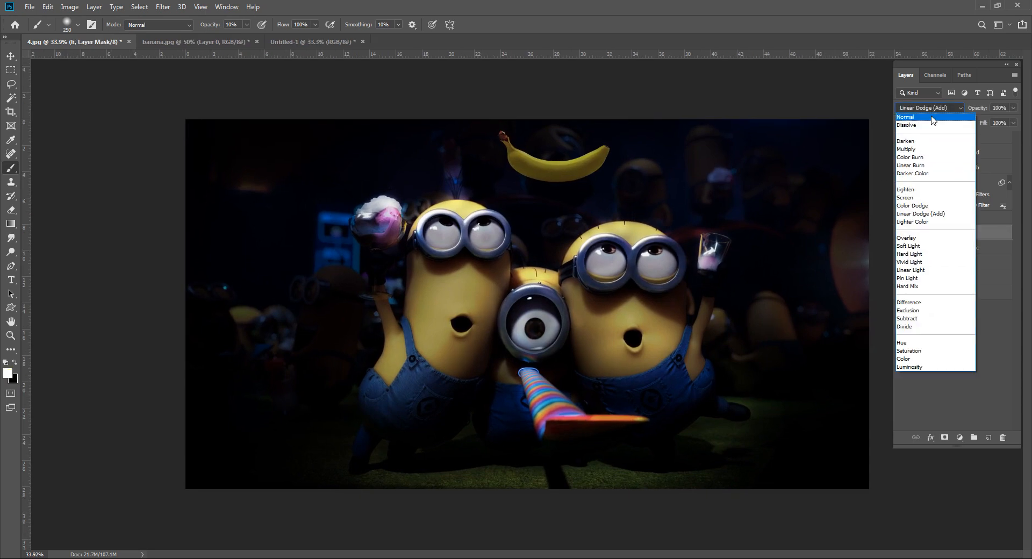
pyautogui.click(932, 118)
pyautogui.click(961, 249)
pyautogui.click(921, 109)
pyautogui.click(920, 118)
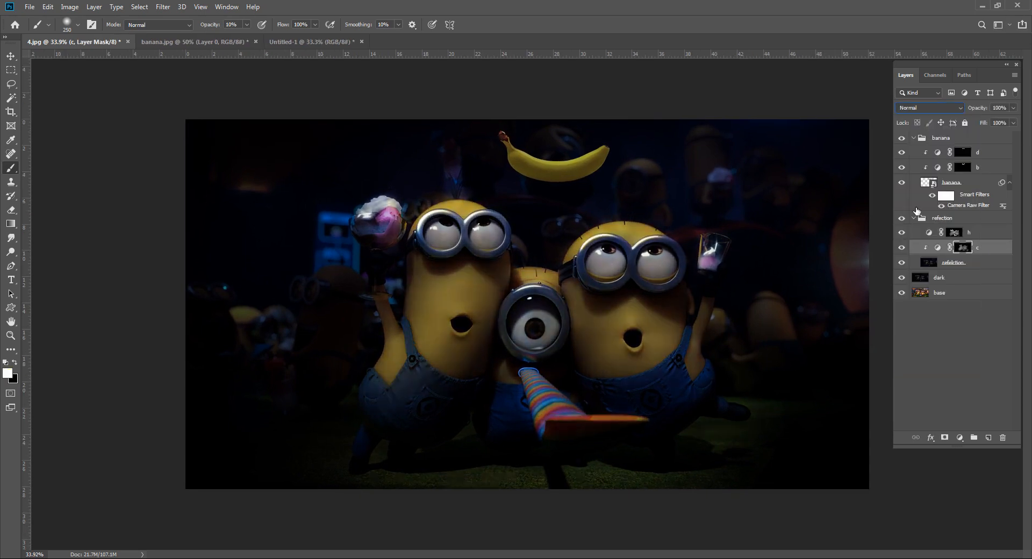
pyautogui.click(960, 399)
# Inspect the lit minions up close and select the refelction layer inside the refection group.
pyautogui.moveTo(593, 200); pyautogui.dragTo(605, 172)
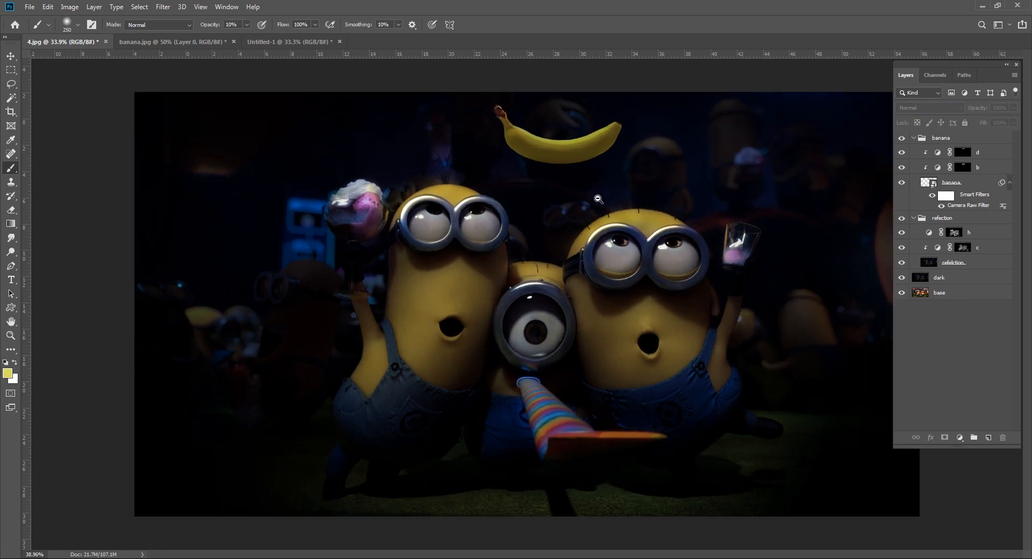
pyautogui.moveTo(570, 231); pyautogui.dragTo(716, 265)
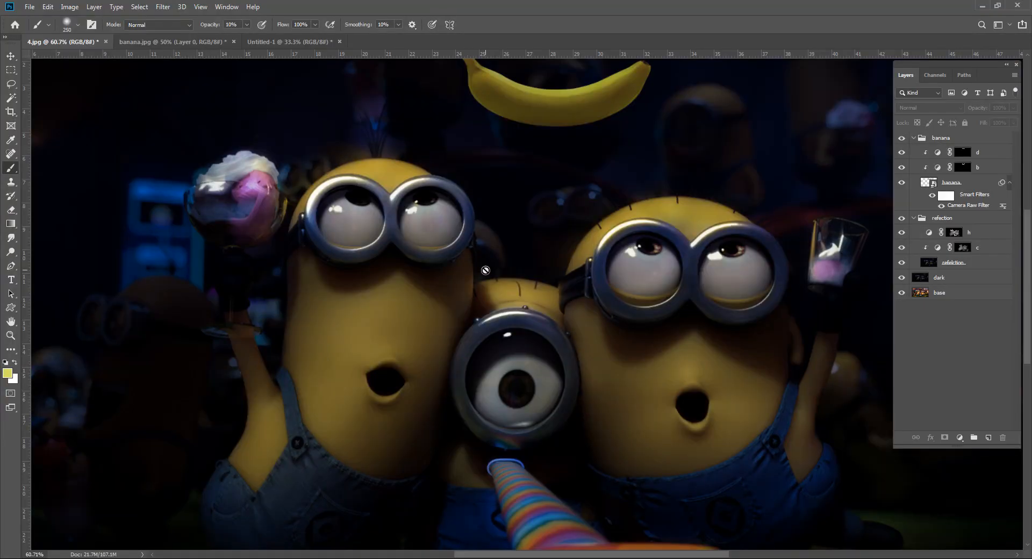
pyautogui.click(485, 269)
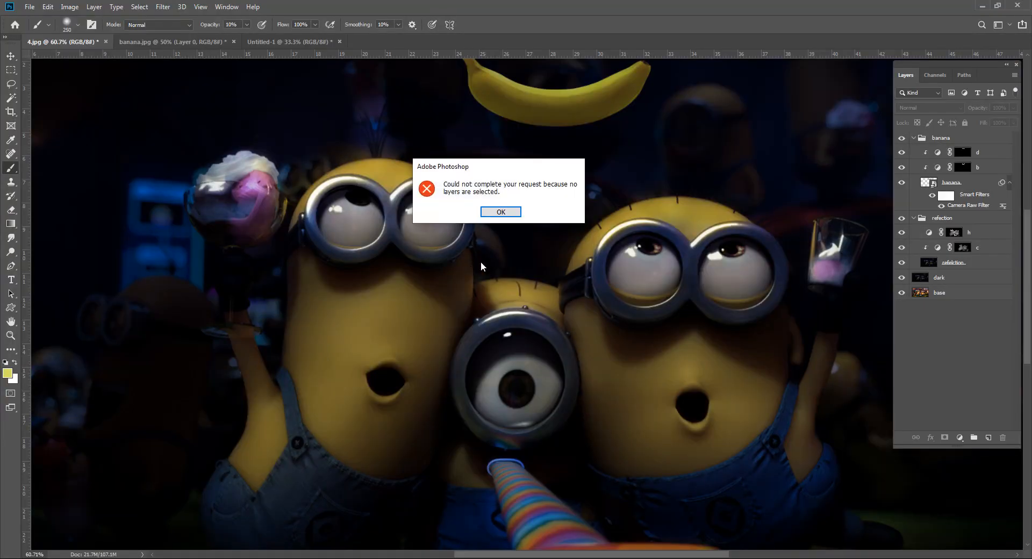
pyautogui.click(500, 211)
pyautogui.click(949, 263)
pyautogui.scroll(-2, 830, 255)
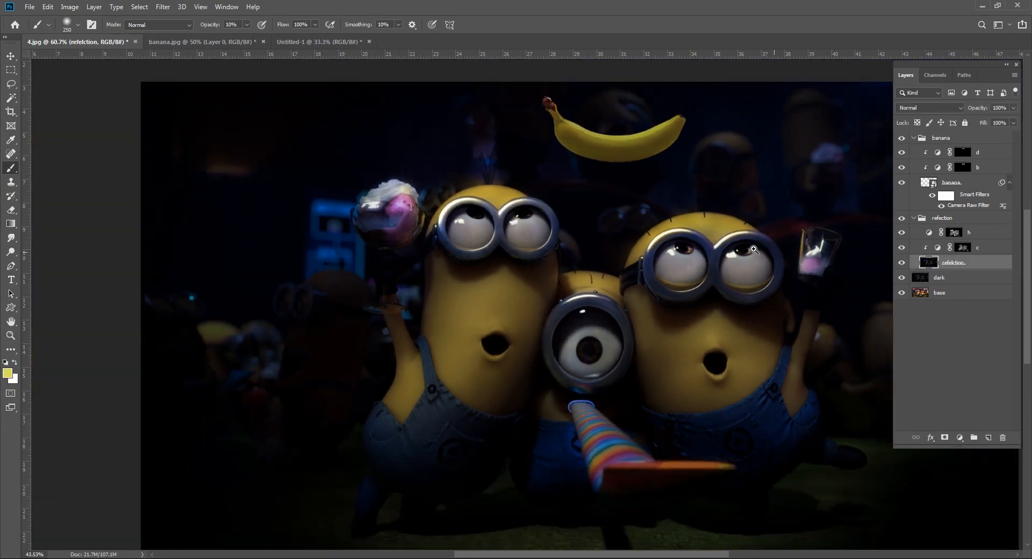
pyautogui.moveTo(806, 236); pyautogui.dragTo(761, 224)
pyautogui.scroll(-1, 641, 198)
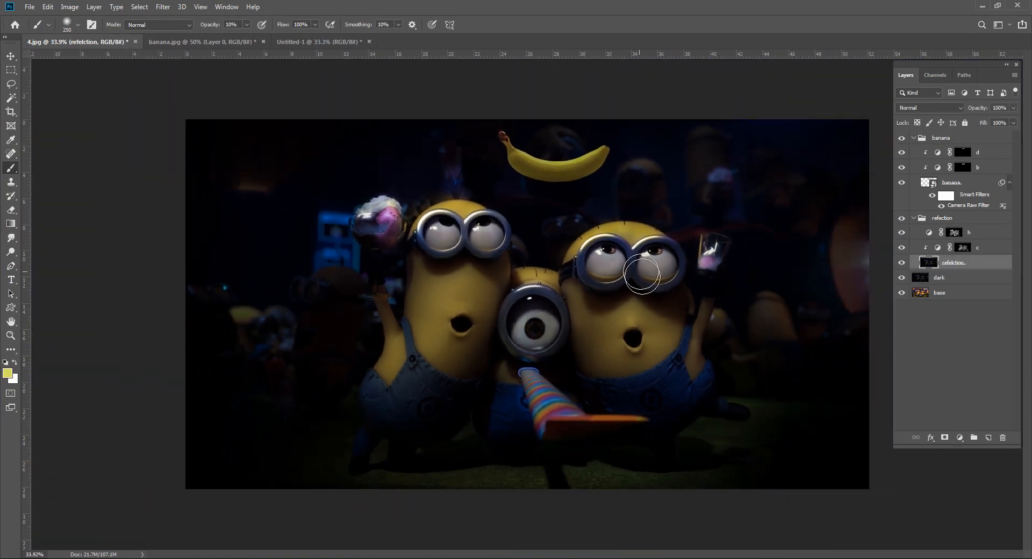
# Paint in white on layer h's mask over the tops of the right minion's goggles.
pyautogui.doubleClick(951, 233)
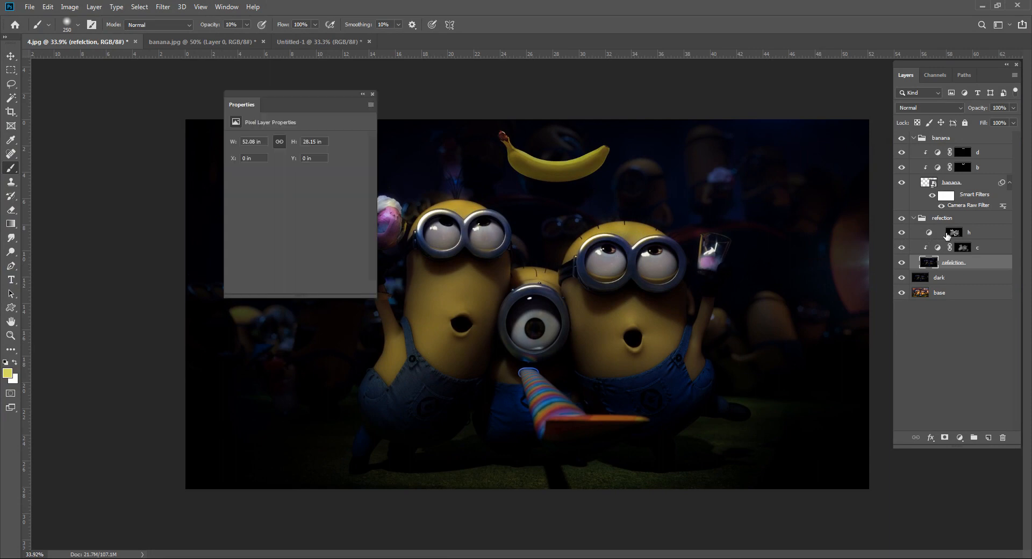
pyautogui.click(372, 94)
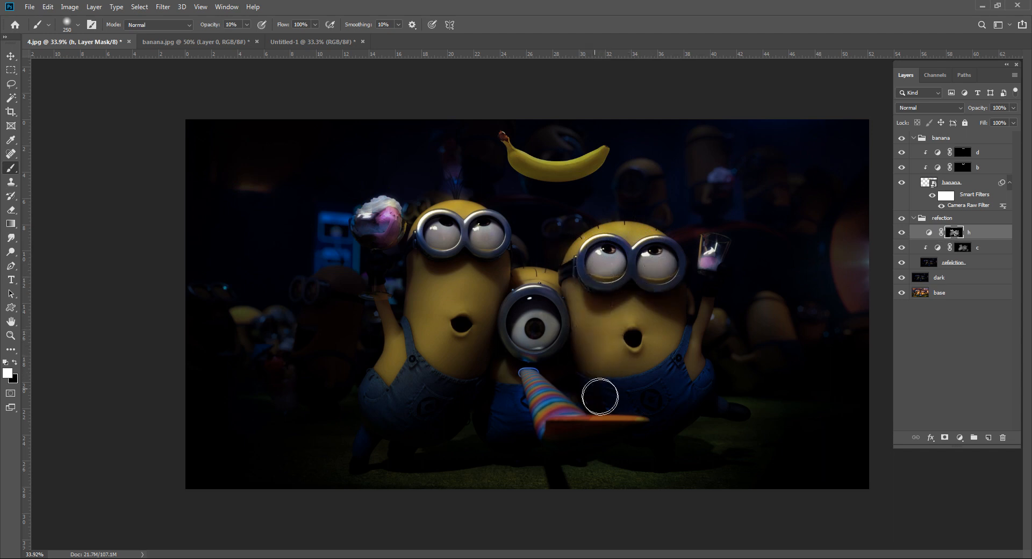
pyautogui.moveTo(621, 231); pyautogui.dragTo(598, 230)
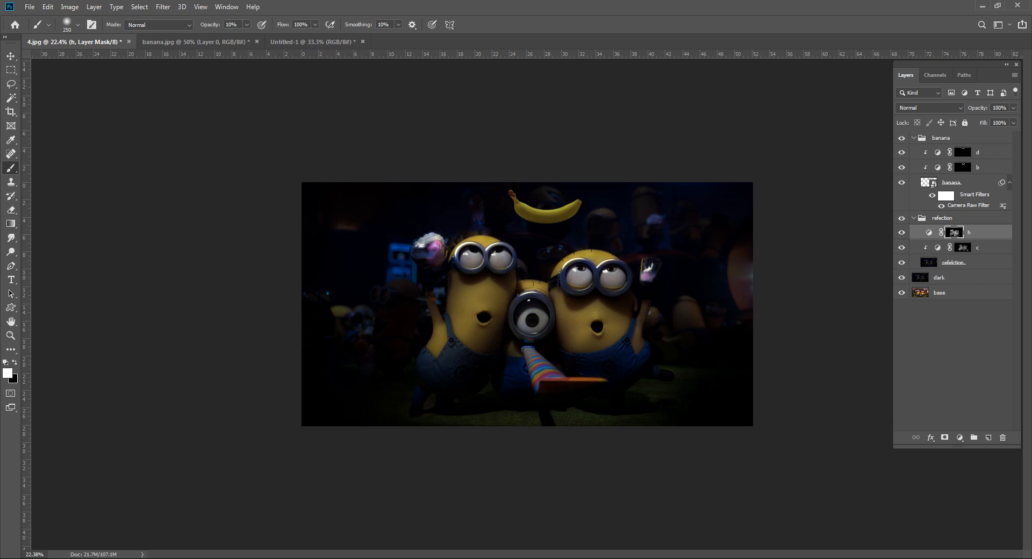
# Collapse the refection group and add a yellow Outer Glow in Linear Dodge (Add) mode at 94% opacity to the banana layer.
pyautogui.click(913, 219)
pyautogui.click(958, 338)
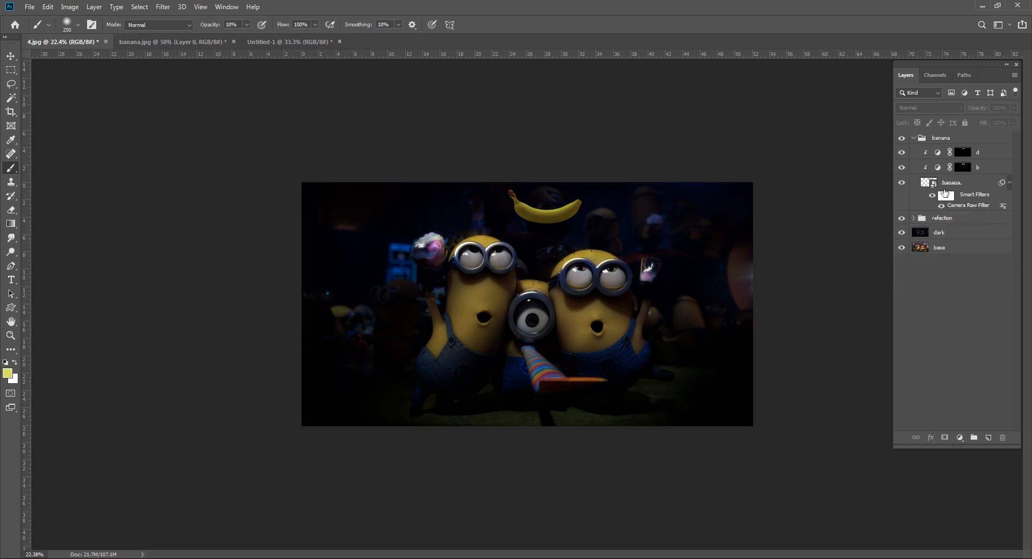
pyautogui.click(972, 186)
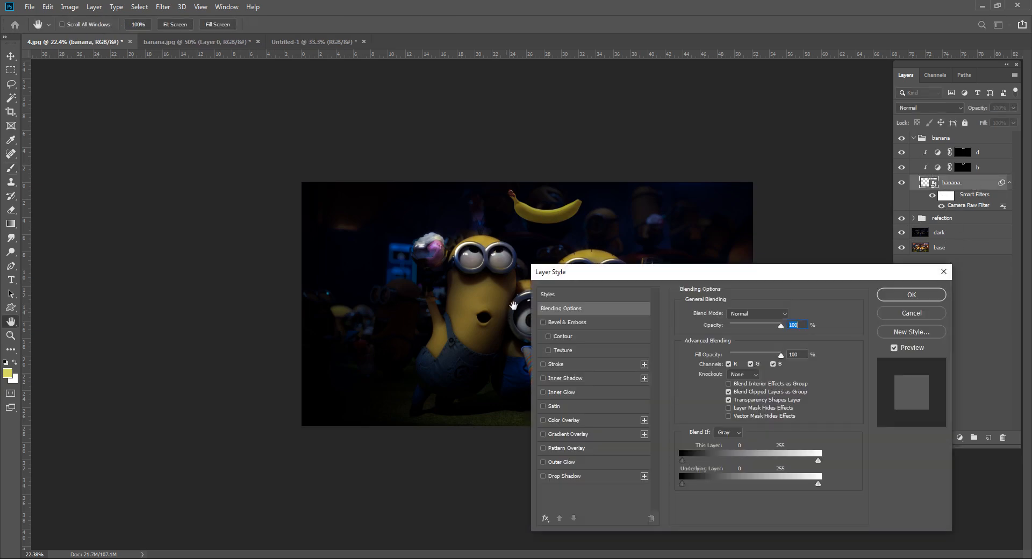
pyautogui.moveTo(629, 284); pyautogui.dragTo(199, 80)
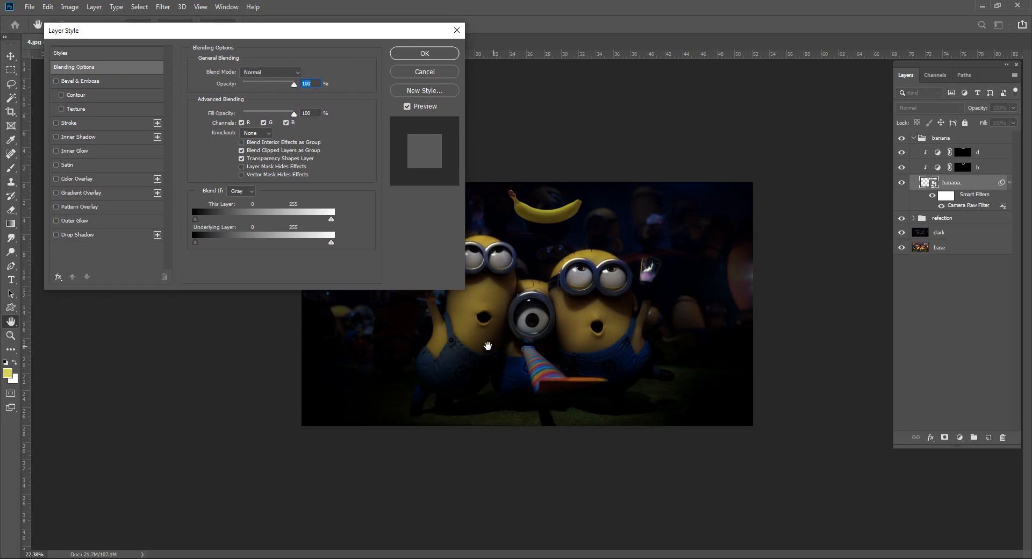
pyautogui.click(75, 222)
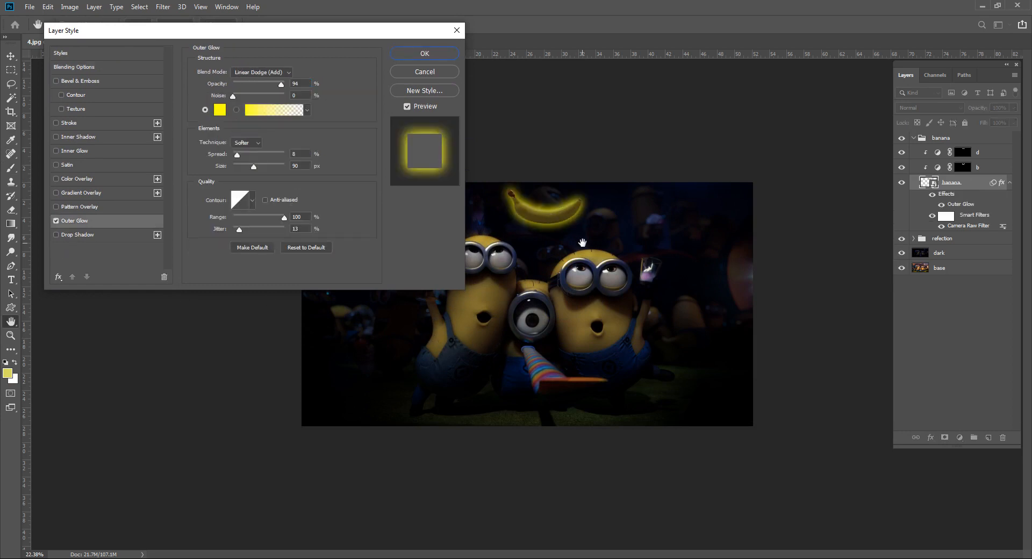
pyautogui.press('Return')
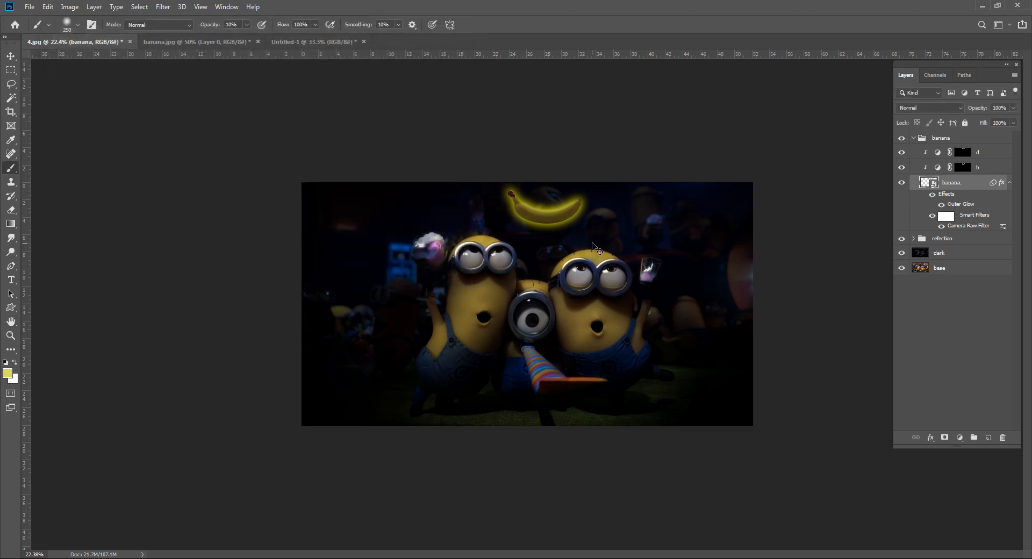
# Set the banana layer's Outer Glow to 16% spread and 103 px size.
pyautogui.hotkey('ctrl', '-')
pyautogui.hotkey('ctrl', '+')
pyautogui.hotkey('ctrl', '+')
pyautogui.hotkey('ctrl', '+')
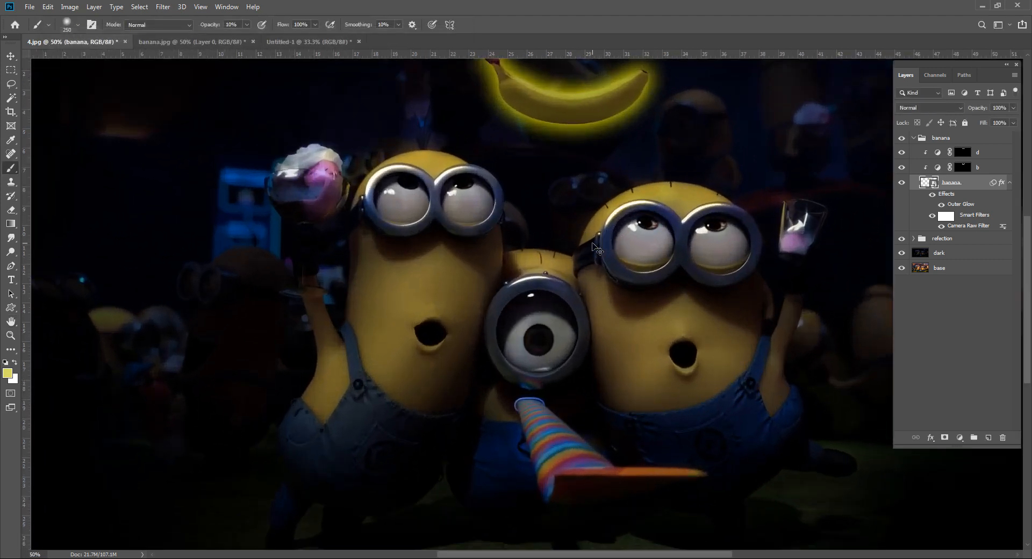
pyautogui.hotkey('ctrl', '+')
pyautogui.moveTo(595, 181); pyautogui.dragTo(556, 417)
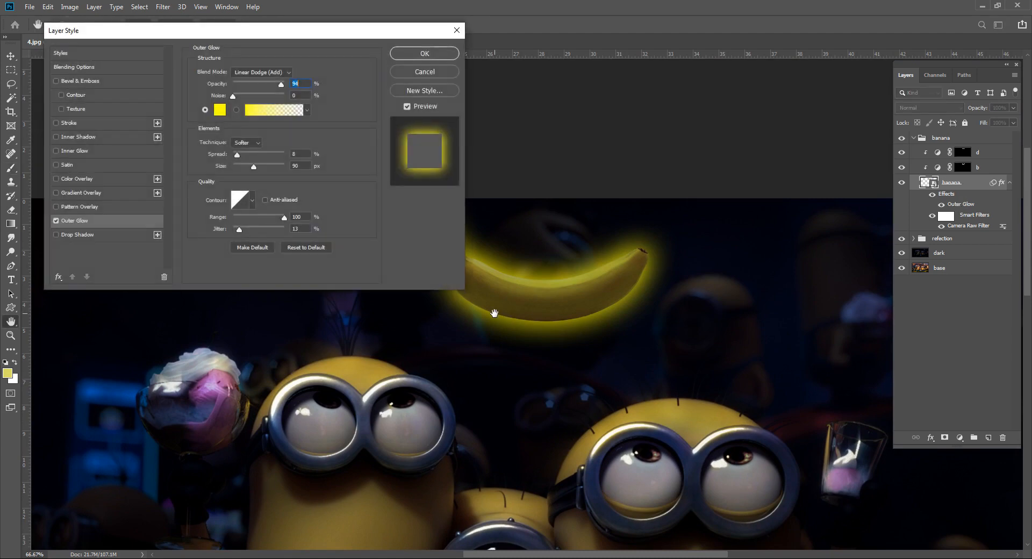
pyautogui.moveTo(294, 30); pyautogui.dragTo(261, 278)
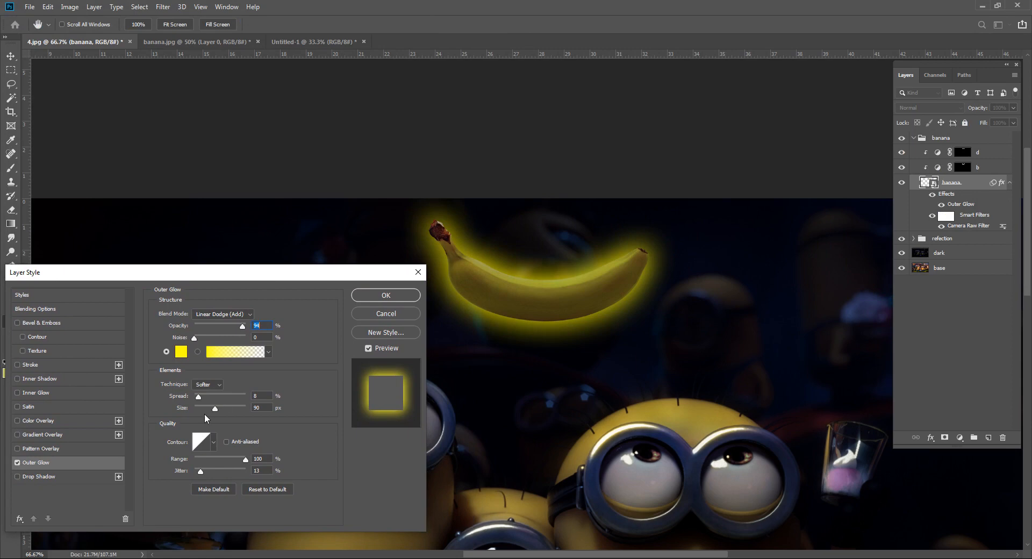
pyautogui.moveTo(194, 338); pyautogui.dragTo(225, 338)
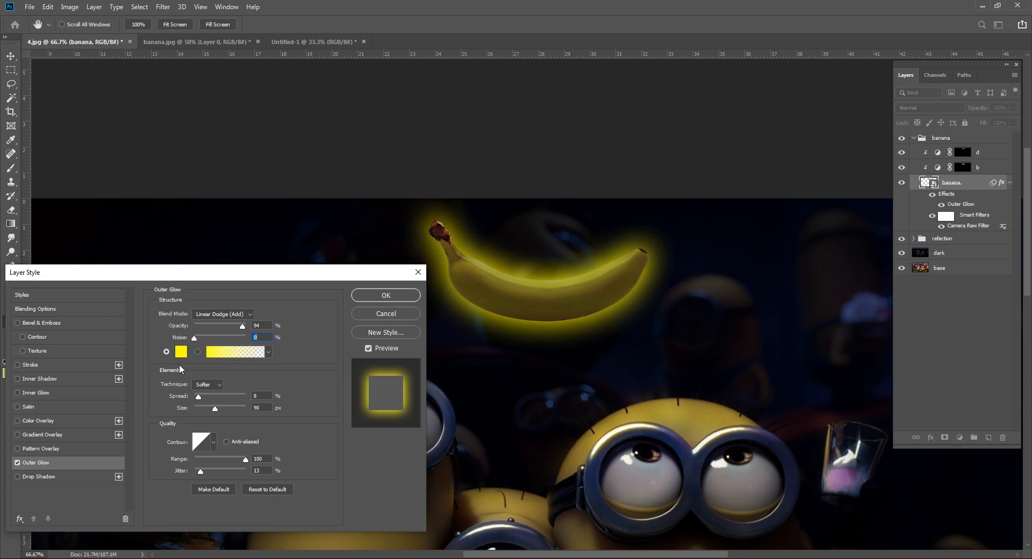
pyautogui.moveTo(198, 397); pyautogui.dragTo(203, 397)
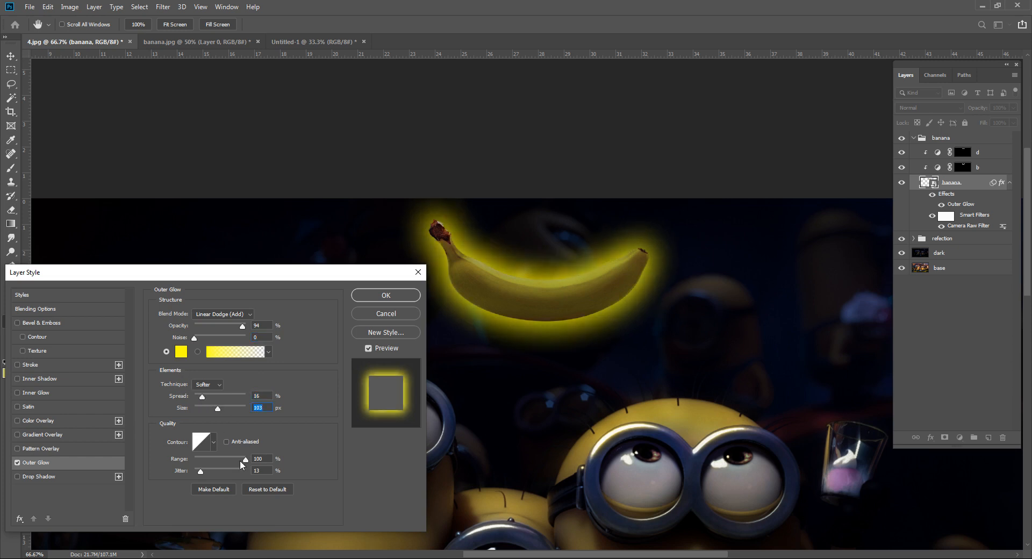
pyautogui.click(390, 297)
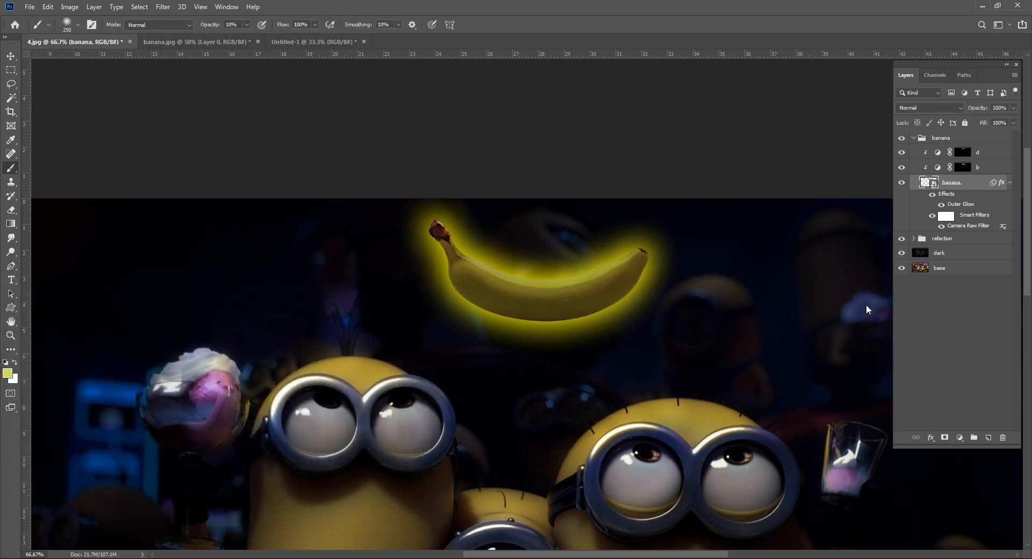
# Collapse the banana group and create a new layer group named light above it.
pyautogui.press('v')
pyautogui.scroll(-5, 754, 334)
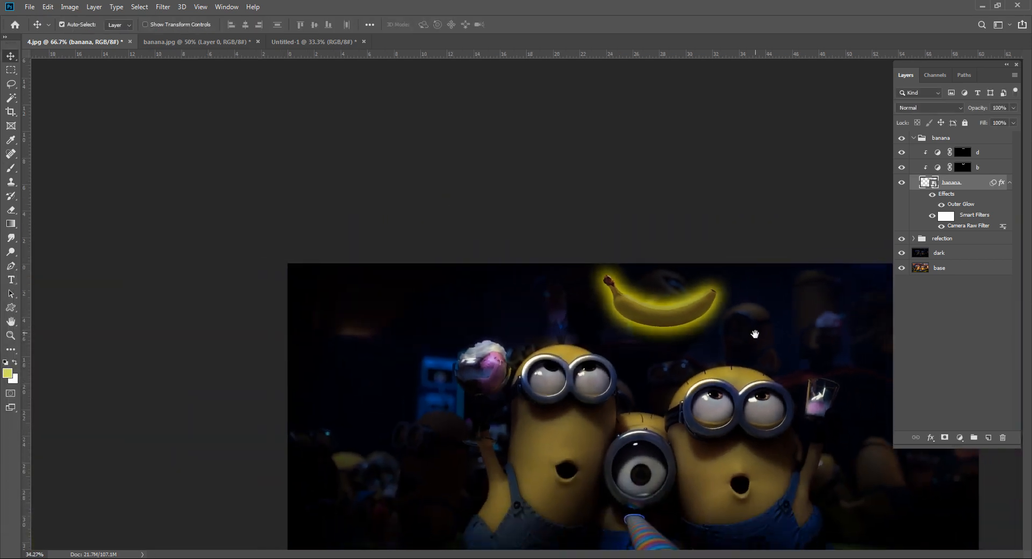
pyautogui.scroll(-1, 785, 364)
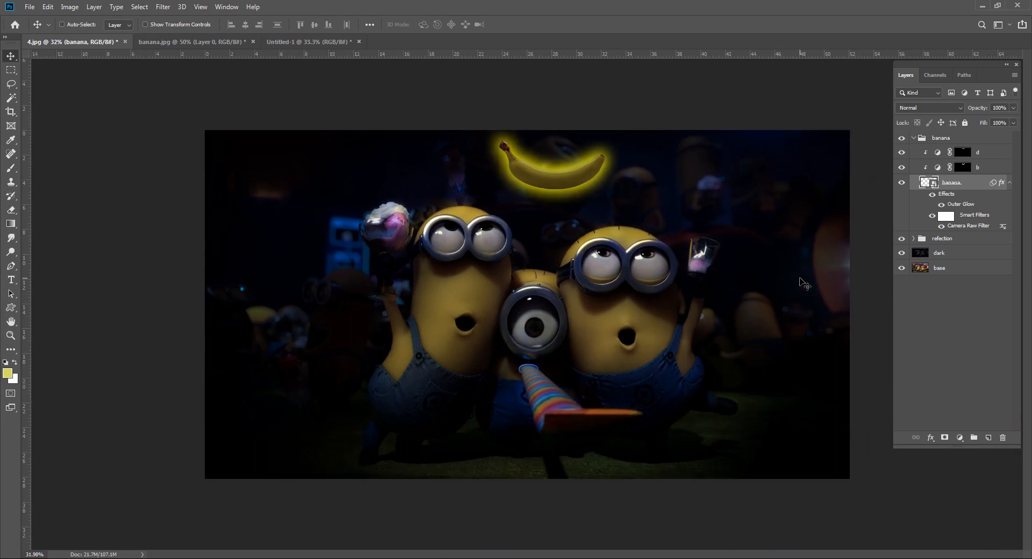
pyautogui.scroll(6, 633, 203)
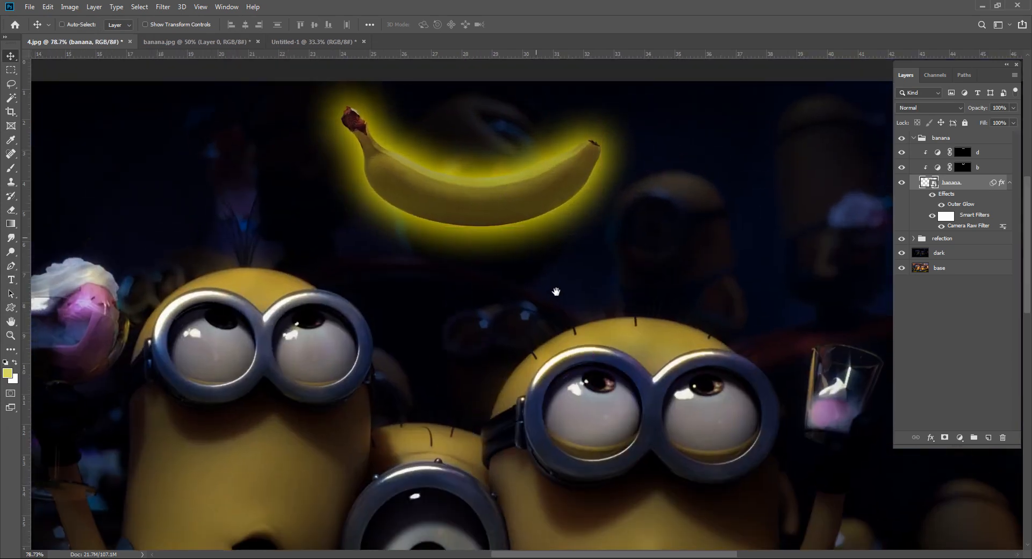
pyautogui.scroll(2, 556, 291)
pyautogui.click(958, 365)
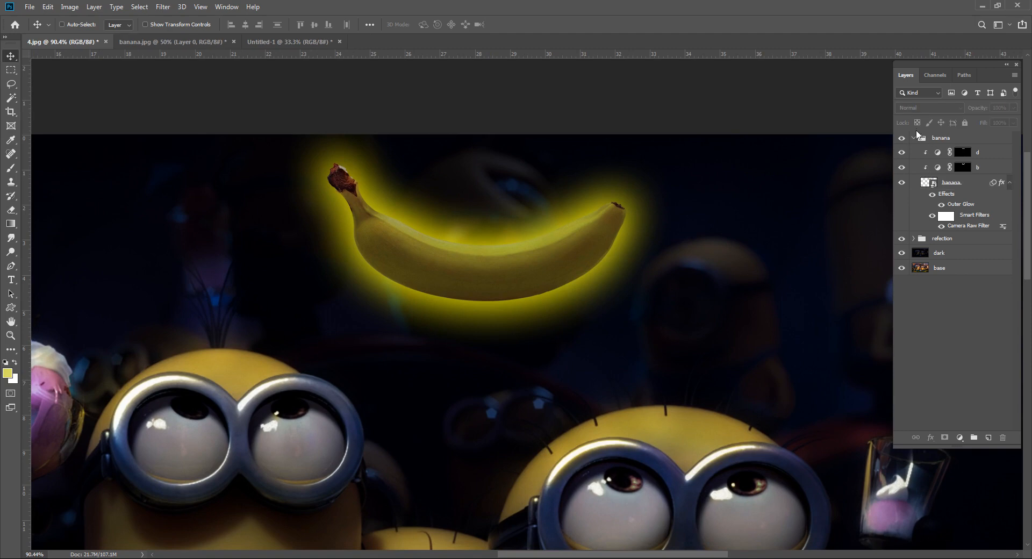
pyautogui.click(914, 137)
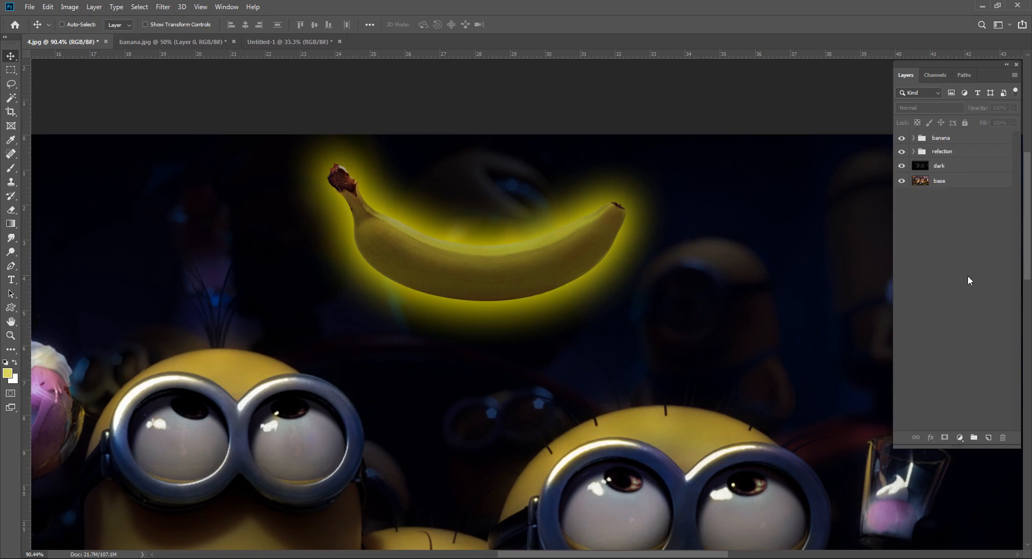
pyautogui.click(973, 437)
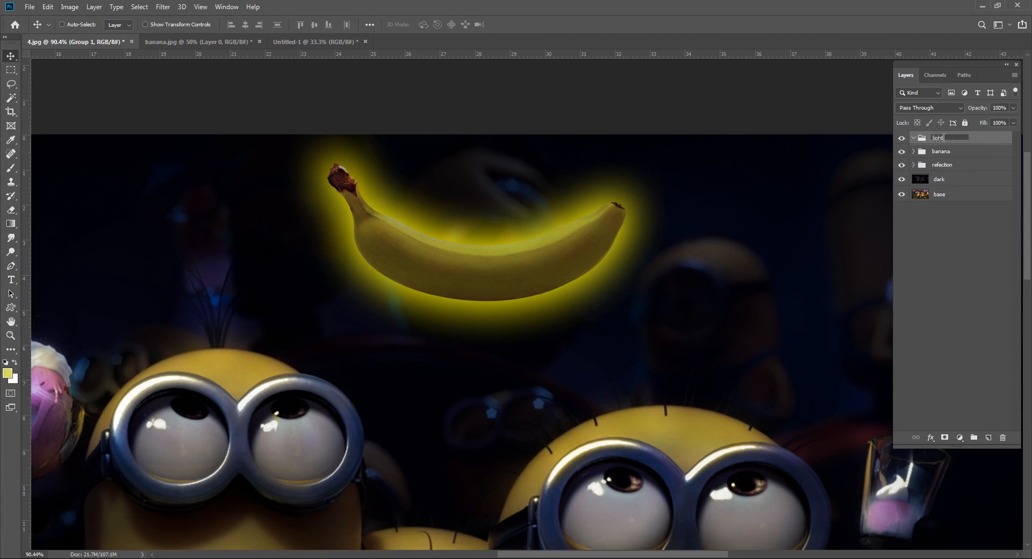
pyautogui.press('Return')
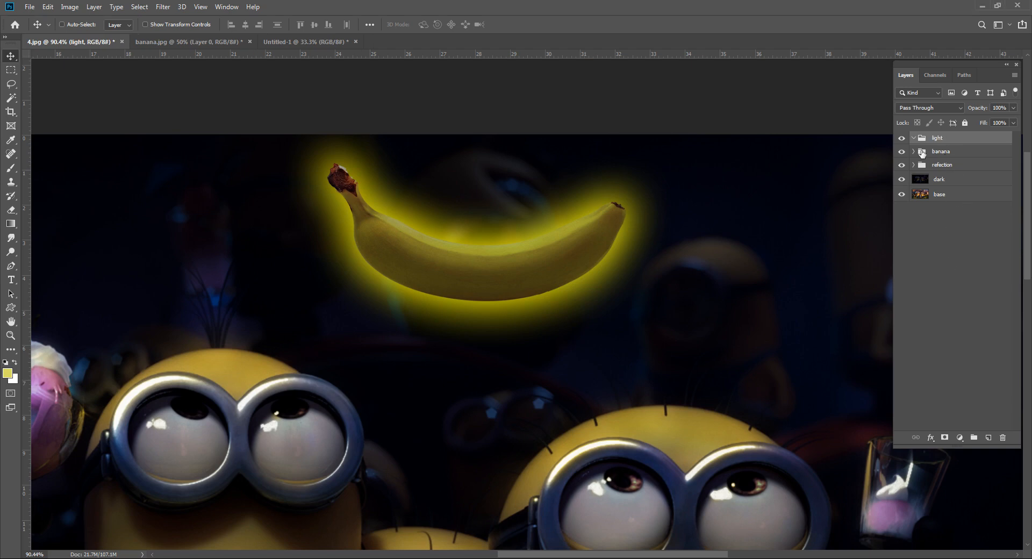
# Add a layer named light 01 inside the light group, set its blend mode to Linear Dodge (Add) and ready the Brush tool.
pyautogui.click(989, 438)
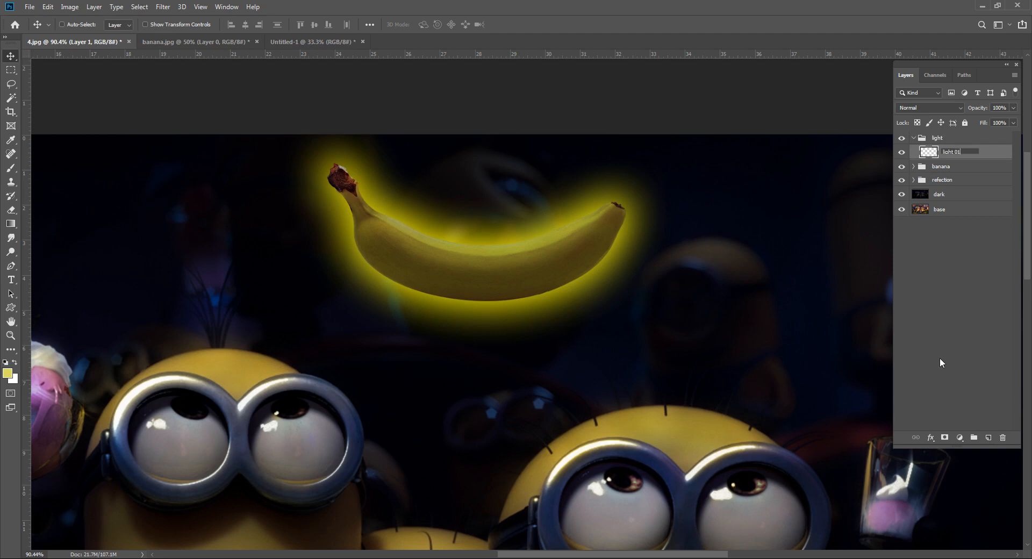
pyautogui.press('Return')
pyautogui.click(933, 105)
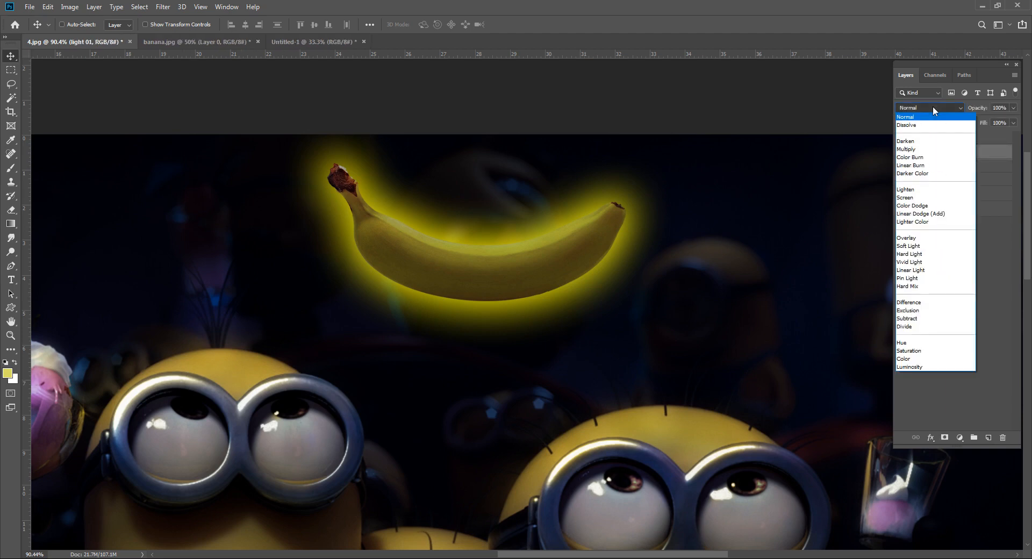
pyautogui.click(931, 211)
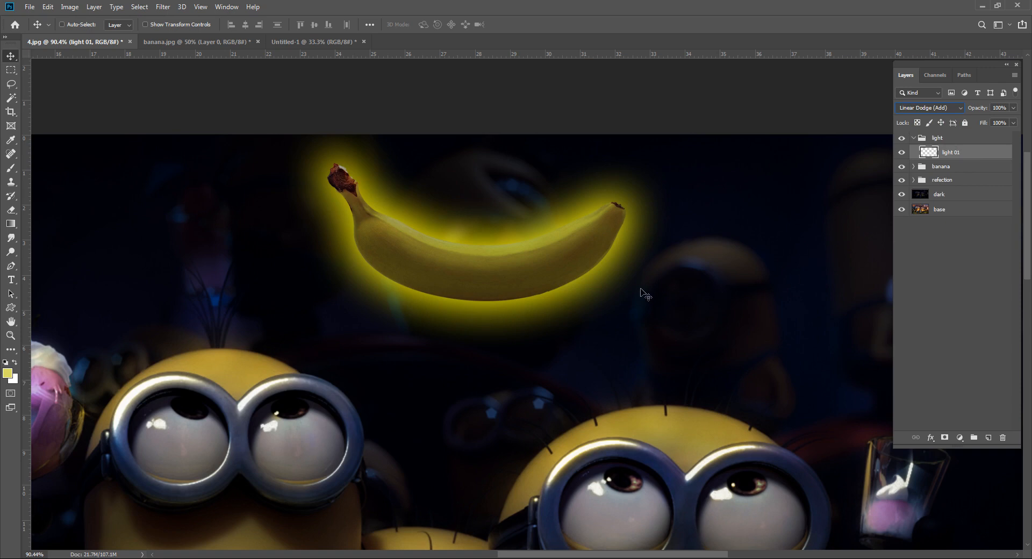
pyautogui.click(931, 289)
pyautogui.press('b')
pyautogui.click(956, 156)
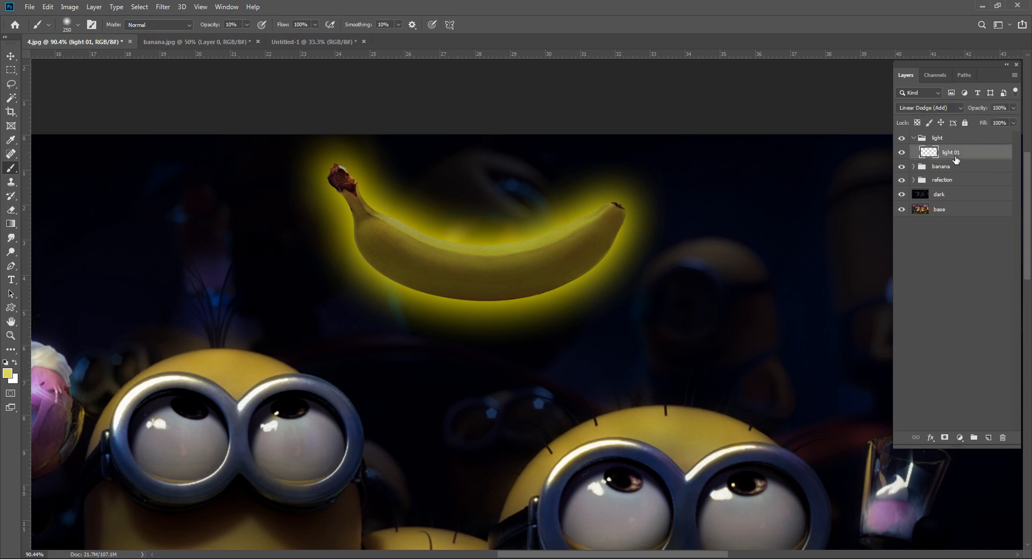
# Brush soft yellow light at 10% opacity along the banana on layer light 01, replacing the first stroke.
pyautogui.moveTo(610, 179)
pyautogui.mouseDown()
pyautogui.moveTo(540, 237)
pyautogui.moveTo(351, 234)
pyautogui.mouseUp()
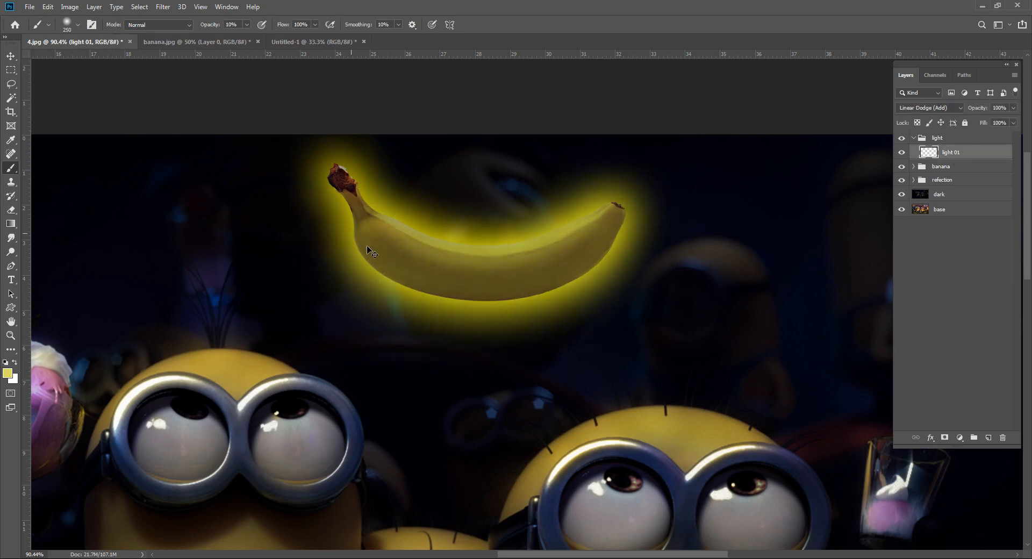
pyautogui.hotkey('ctrl', 'z')
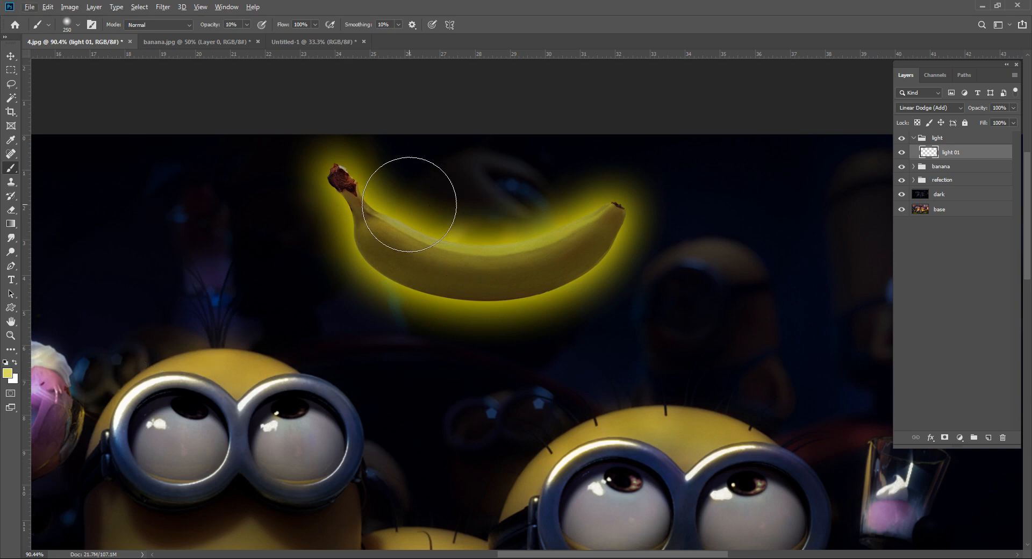
pyautogui.moveTo(409, 204)
pyautogui.mouseDown()
pyautogui.moveTo(364, 212)
pyautogui.moveTo(332, 177)
pyautogui.moveTo(375, 279)
pyautogui.moveTo(464, 311)
pyautogui.moveTo(601, 233)
pyautogui.moveTo(613, 213)
pyautogui.moveTo(550, 257)
pyautogui.moveTo(347, 192)
pyautogui.moveTo(421, 268)
pyautogui.moveTo(582, 271)
pyautogui.moveTo(614, 221)
pyautogui.mouseUp()
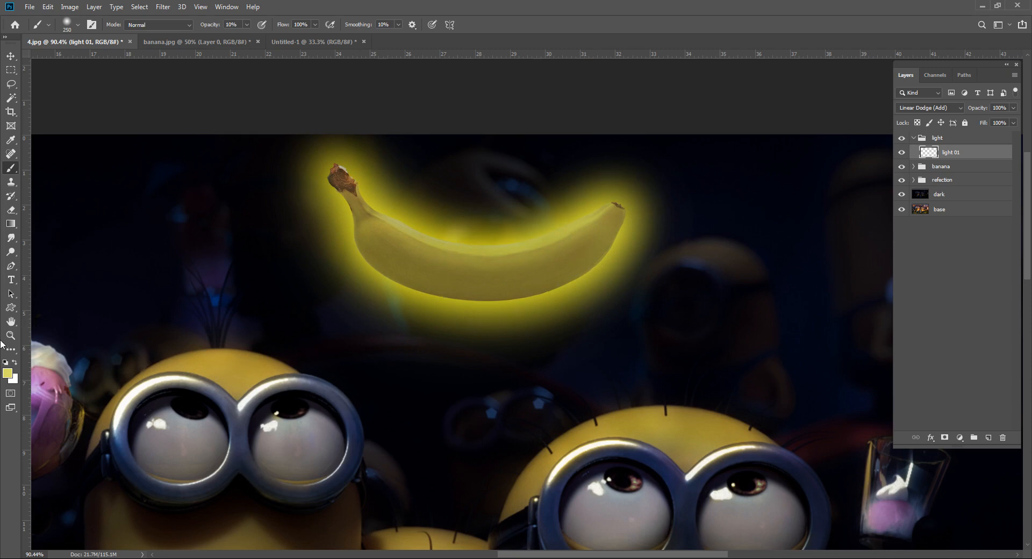
# Brush soft white light over the banana on layer light 01, then restore yellow as the foreground colour.
pyautogui.click(15, 364)
pyautogui.moveTo(317, 196)
pyautogui.mouseDown()
pyautogui.moveTo(437, 272)
pyautogui.moveTo(562, 245)
pyautogui.moveTo(609, 217)
pyautogui.moveTo(587, 243)
pyautogui.moveTo(459, 264)
pyautogui.moveTo(368, 218)
pyautogui.mouseUp()
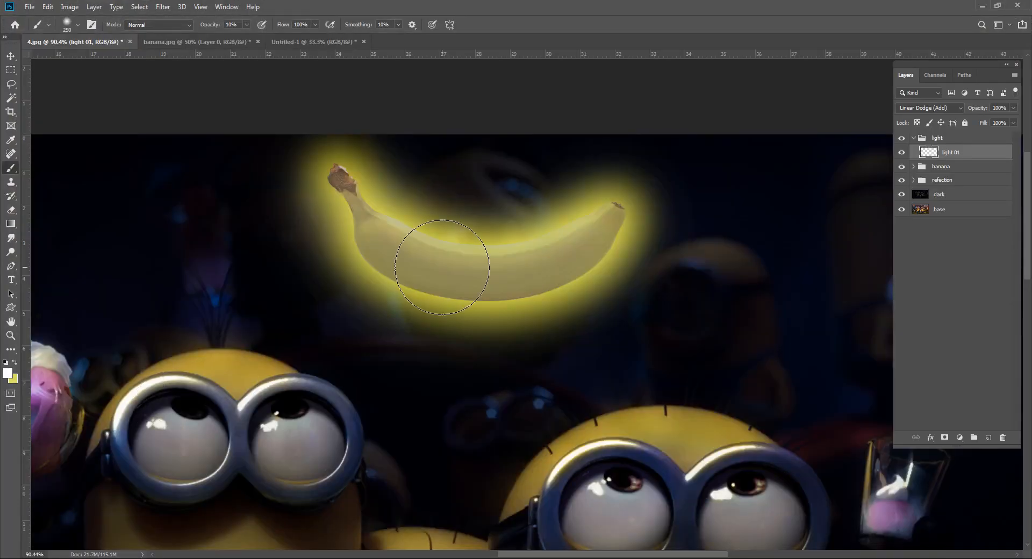
pyautogui.press('v')
pyautogui.press('x')
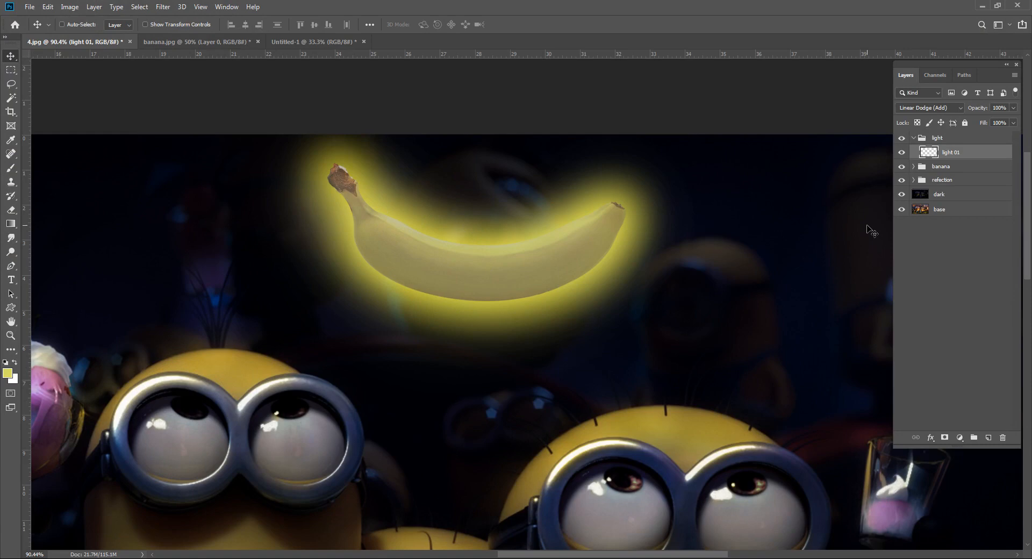
# Brush more soft yellow light around the banana's stem end on layer light 01.
pyautogui.press('b')
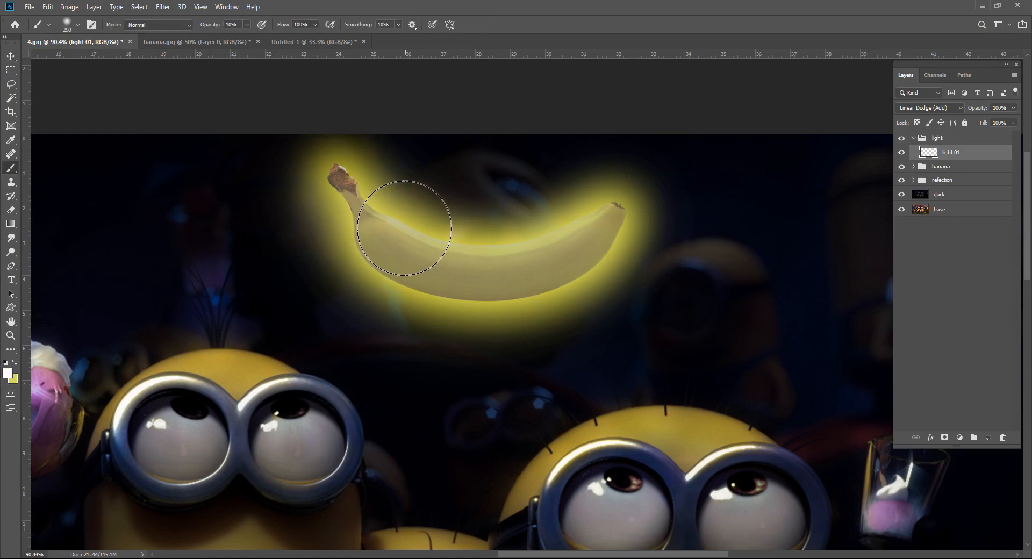
pyautogui.press('x')
pyautogui.moveTo(356, 192)
pyautogui.mouseDown()
pyautogui.moveTo(496, 265)
pyautogui.moveTo(621, 200)
pyautogui.moveTo(529, 269)
pyautogui.moveTo(415, 282)
pyautogui.moveTo(321, 215)
pyautogui.mouseUp()
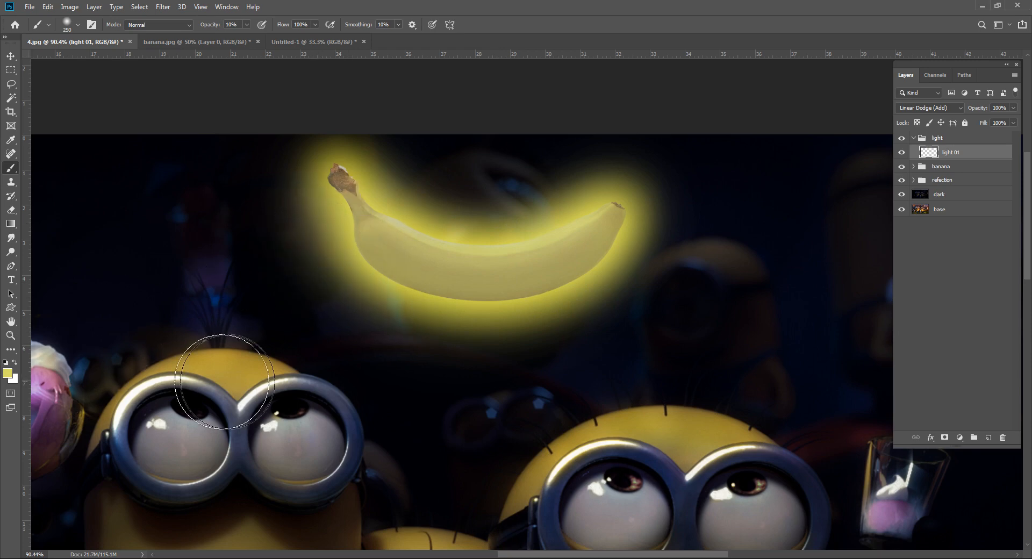
# Sample the golden yellow from the left minion's head and brush it along the banana and its glow on layer light 01.
pyautogui.keyDown('alt'); pyautogui.click(246, 367); pyautogui.keyUp('alt')
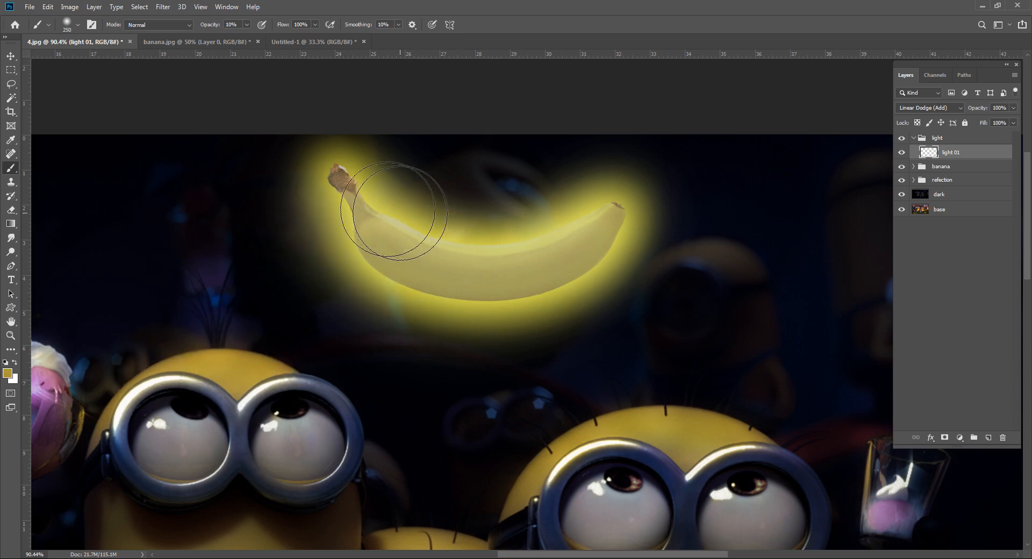
pyautogui.moveTo(380, 195)
pyautogui.mouseDown()
pyautogui.moveTo(438, 242)
pyautogui.moveTo(582, 211)
pyautogui.moveTo(587, 224)
pyautogui.moveTo(506, 260)
pyautogui.mouseUp()
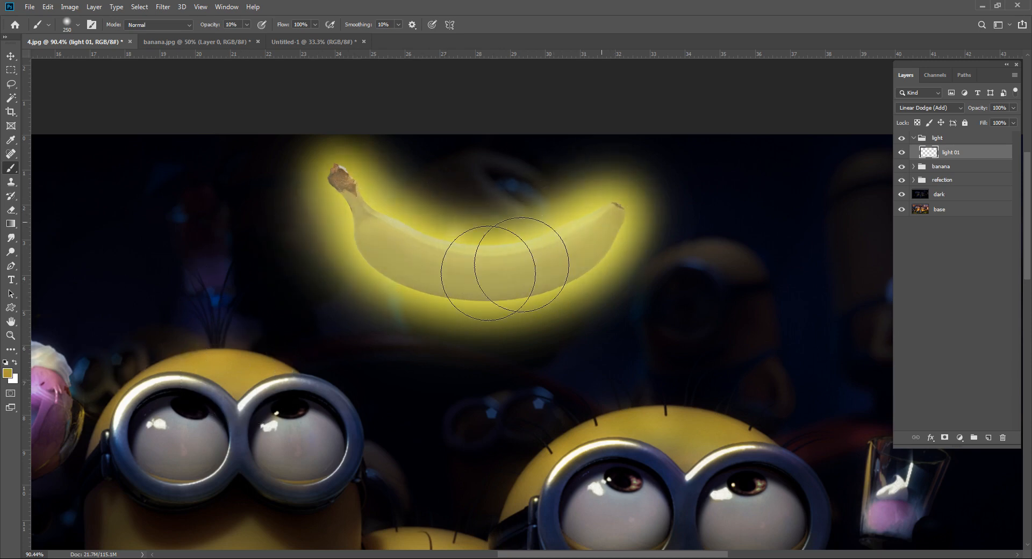
pyautogui.moveTo(615, 272); pyautogui.dragTo(516, 275)
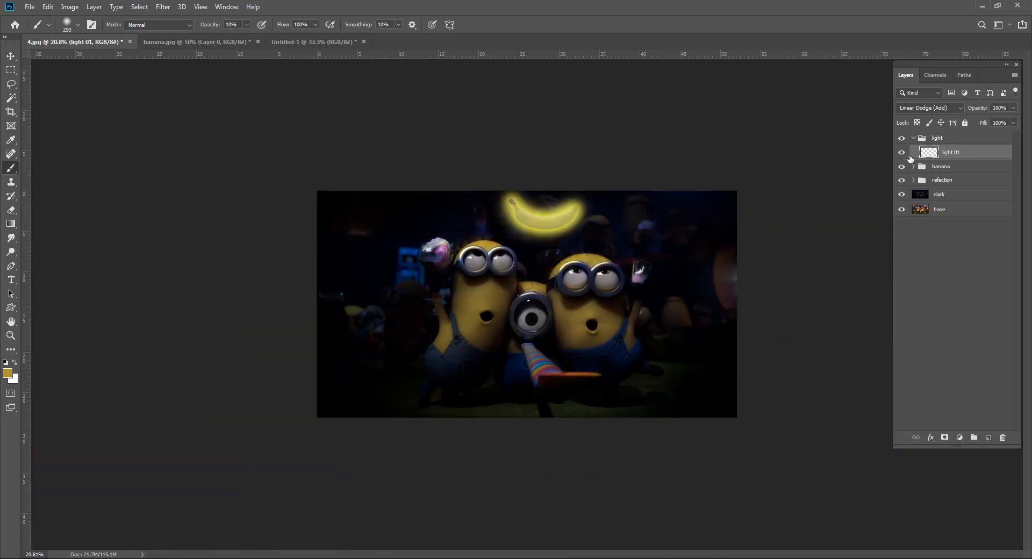
# Add a layer named "ligh t 02" above light 01 in the light group and set its blend mode to Linear Dodge (Add).
pyautogui.click(901, 153)
pyautogui.moveTo(589, 206); pyautogui.dragTo(589, 257)
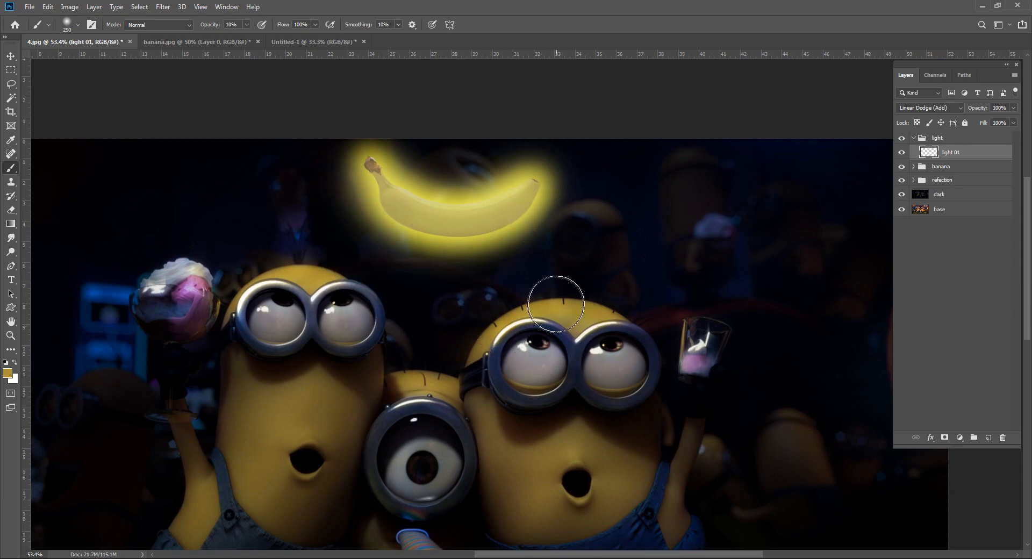
pyautogui.scroll(1, 562, 302)
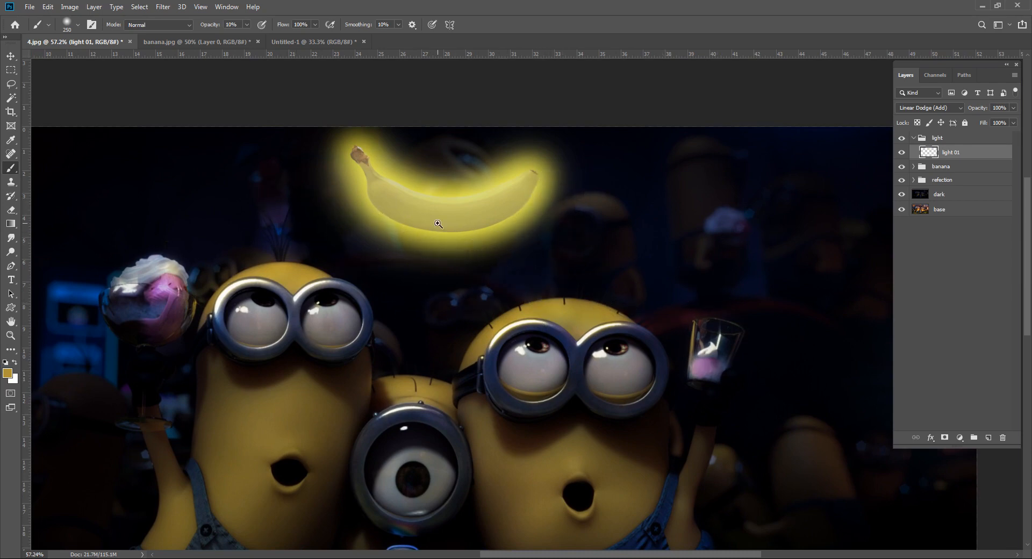
pyautogui.scroll(-1, 427, 223)
pyautogui.scroll(4, 435, 279)
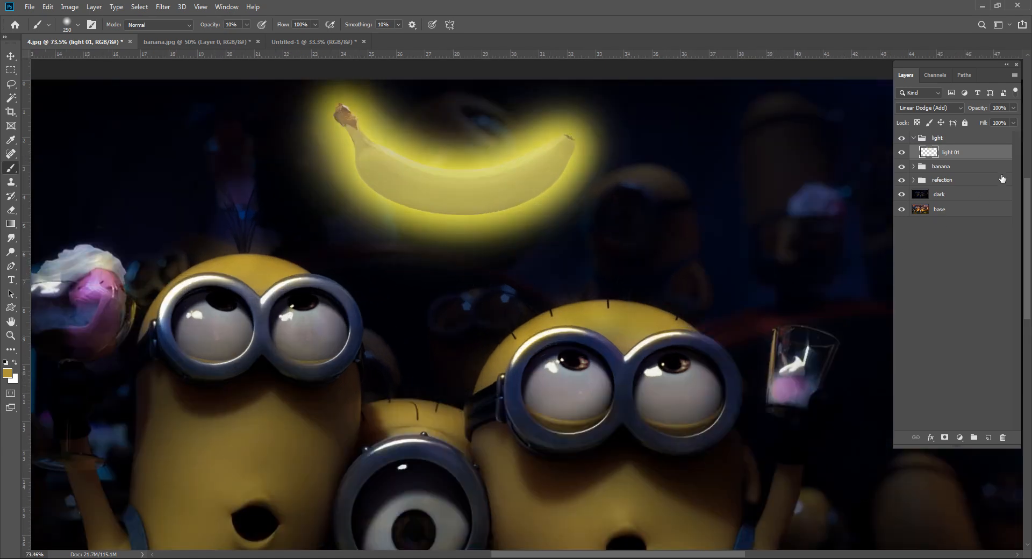
pyautogui.click(989, 438)
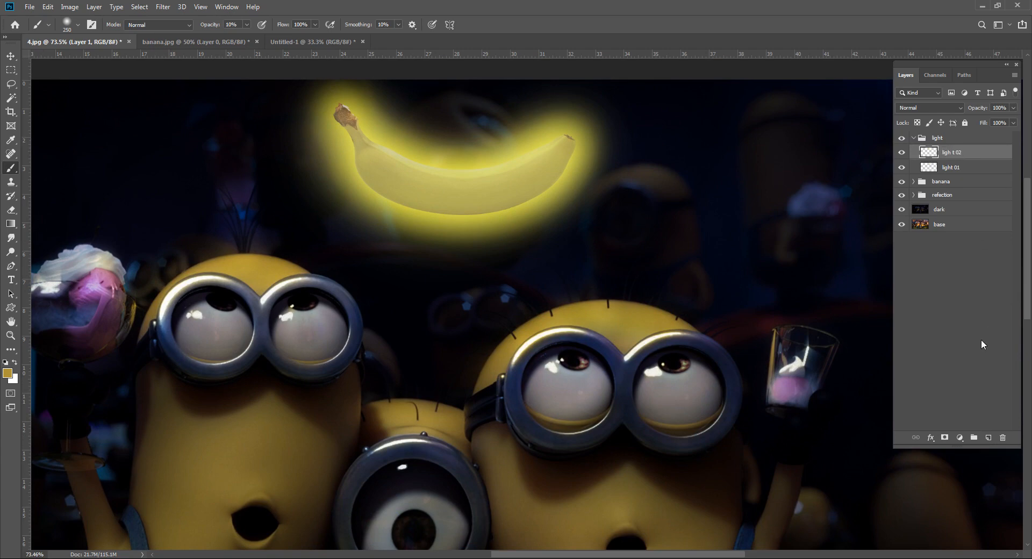
pyautogui.press('Return')
pyautogui.click(929, 108)
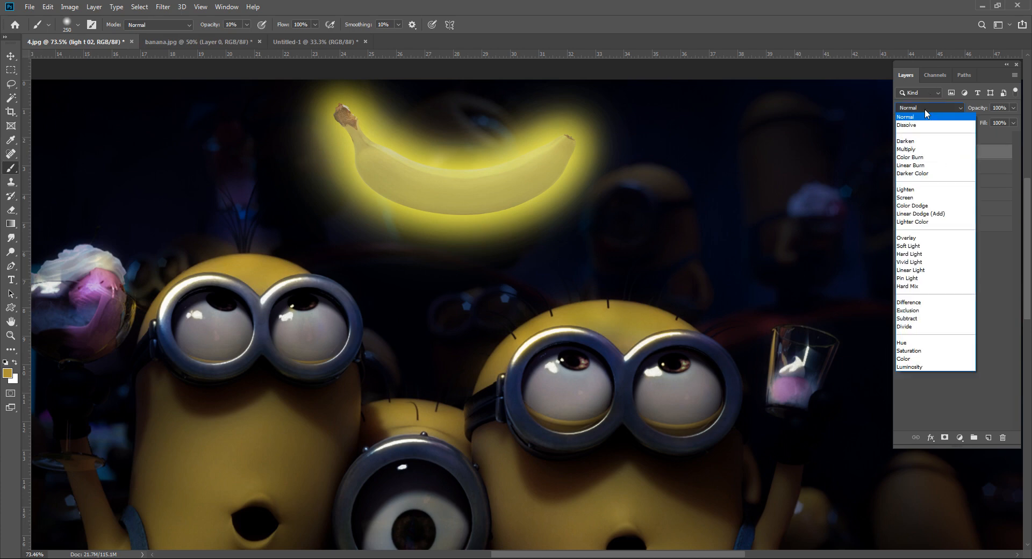
pyautogui.click(932, 214)
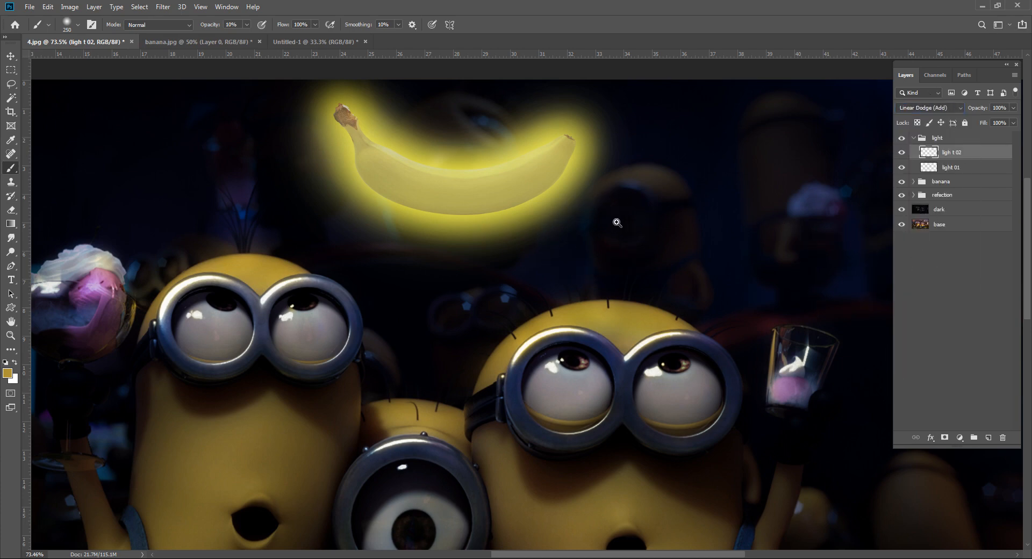
# Set the foreground colour to pure yellow, ffff00.
pyautogui.moveTo(644, 208); pyautogui.dragTo(639, 268)
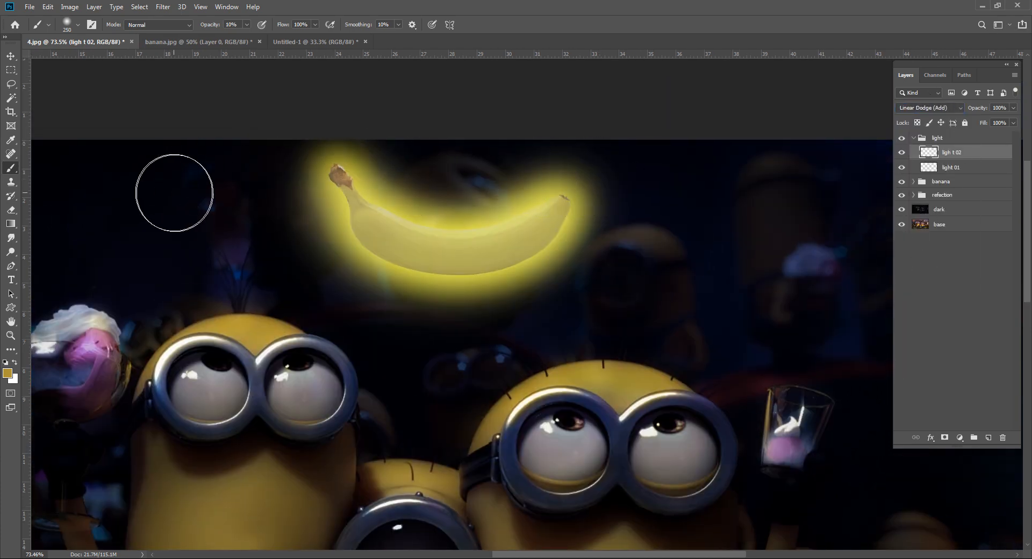
pyautogui.click(8, 373)
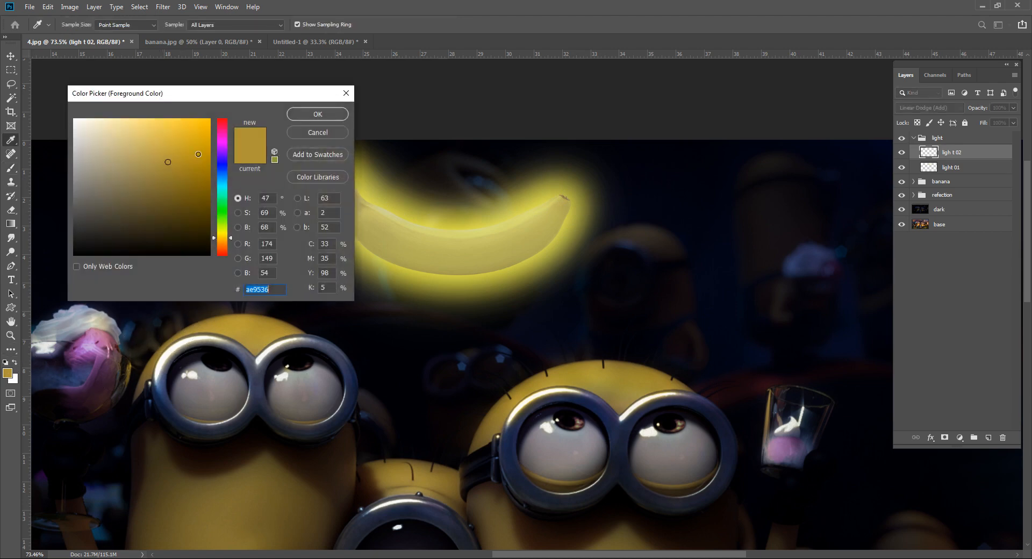
pyautogui.click(209, 118)
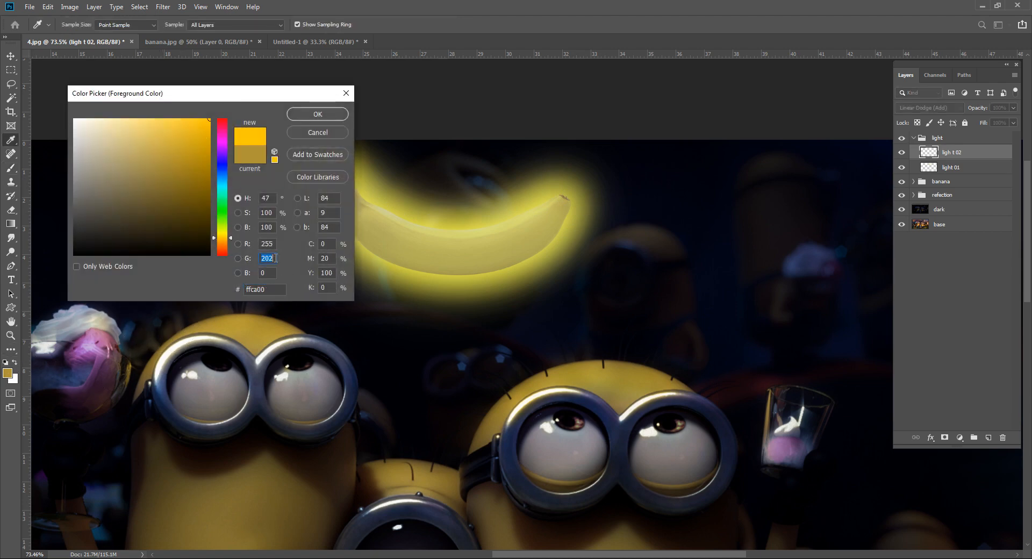
pyautogui.write('255')
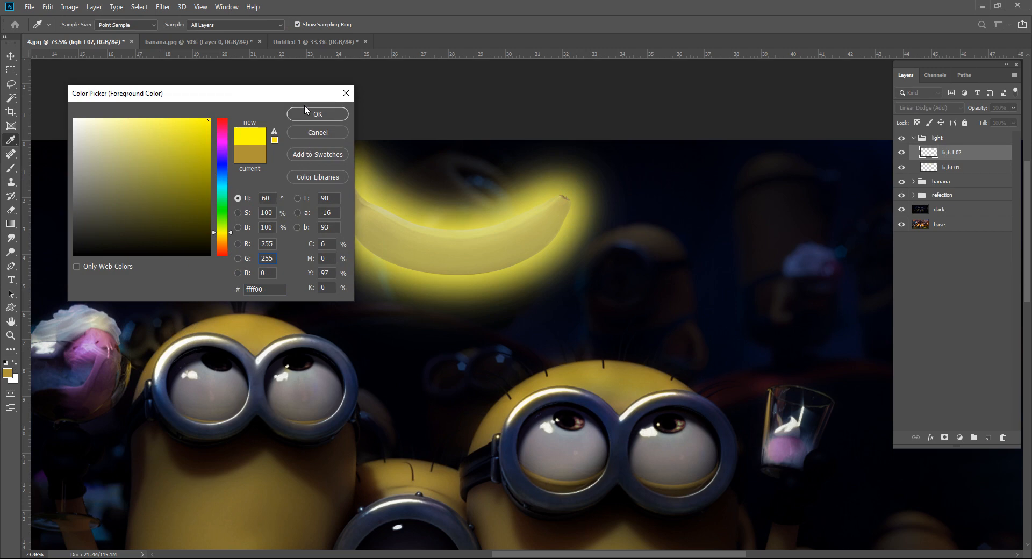
pyautogui.click(303, 114)
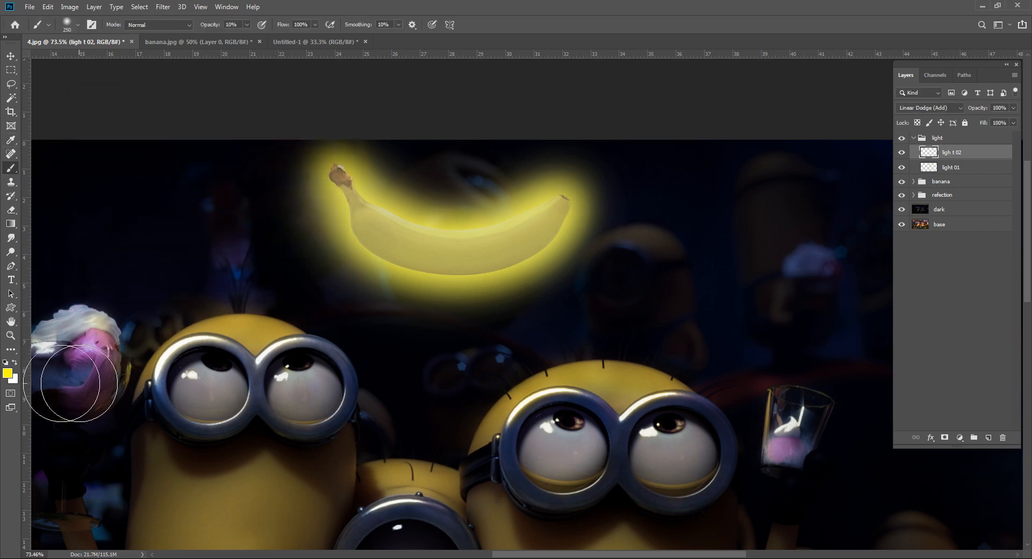
# Brush soft yellow light and then white light around and below the banana at 5% opacity on layer ligh t 02.
pyautogui.moveTo(168, 378); pyautogui.dragTo(198, 366)
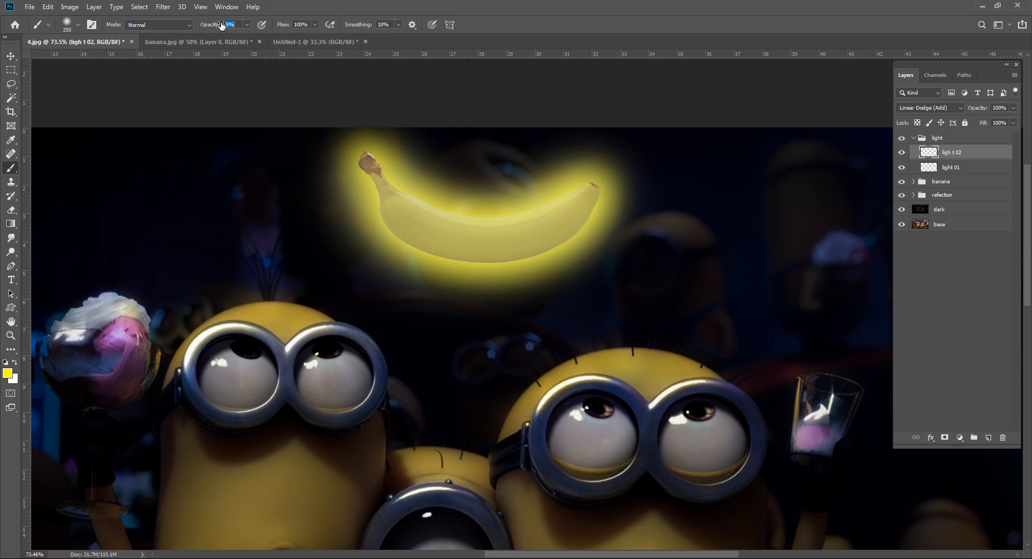
pyautogui.moveTo(306, 241)
pyautogui.mouseDown()
pyautogui.moveTo(327, 267)
pyautogui.moveTo(304, 219)
pyautogui.moveTo(349, 280)
pyautogui.moveTo(401, 316)
pyautogui.moveTo(476, 334)
pyautogui.moveTo(545, 315)
pyautogui.moveTo(598, 271)
pyautogui.mouseUp()
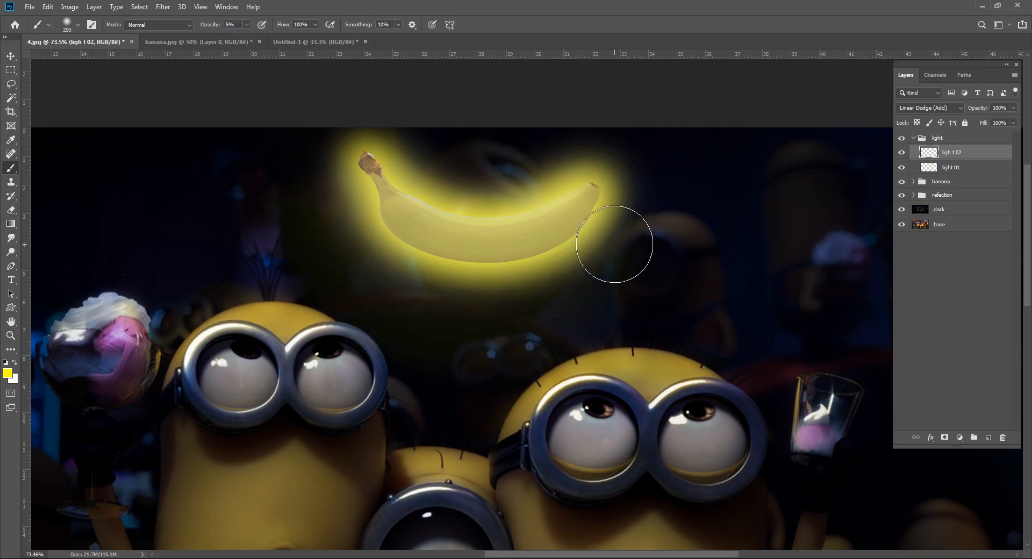
pyautogui.press('x')
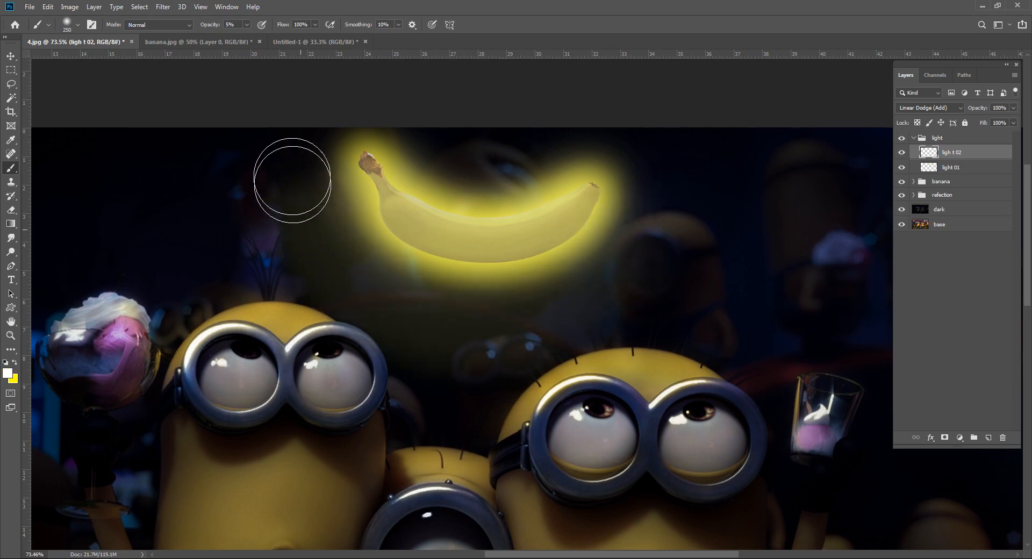
pyautogui.moveTo(292, 219)
pyautogui.mouseDown()
pyautogui.moveTo(371, 313)
pyautogui.moveTo(454, 347)
pyautogui.moveTo(558, 335)
pyautogui.moveTo(624, 288)
pyautogui.moveTo(602, 191)
pyautogui.moveTo(613, 269)
pyautogui.moveTo(497, 342)
pyautogui.moveTo(350, 305)
pyautogui.moveTo(294, 209)
pyautogui.moveTo(309, 126)
pyautogui.moveTo(301, 231)
pyautogui.moveTo(517, 411)
pyautogui.moveTo(467, 350)
pyautogui.moveTo(406, 310)
pyautogui.moveTo(477, 337)
pyautogui.moveTo(601, 323)
pyautogui.moveTo(697, 281)
pyautogui.mouseUp()
pyautogui.press('x')
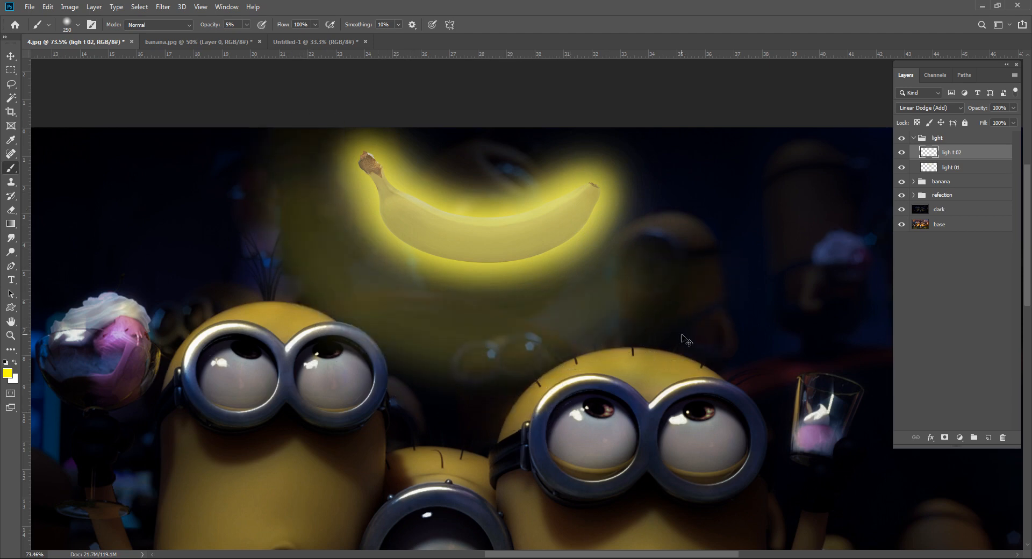
# Undo the last stroke and build up more soft light from the banana down to the minions' heads, alternating white and yellow.
pyautogui.hotkey('ctrl', 'z')
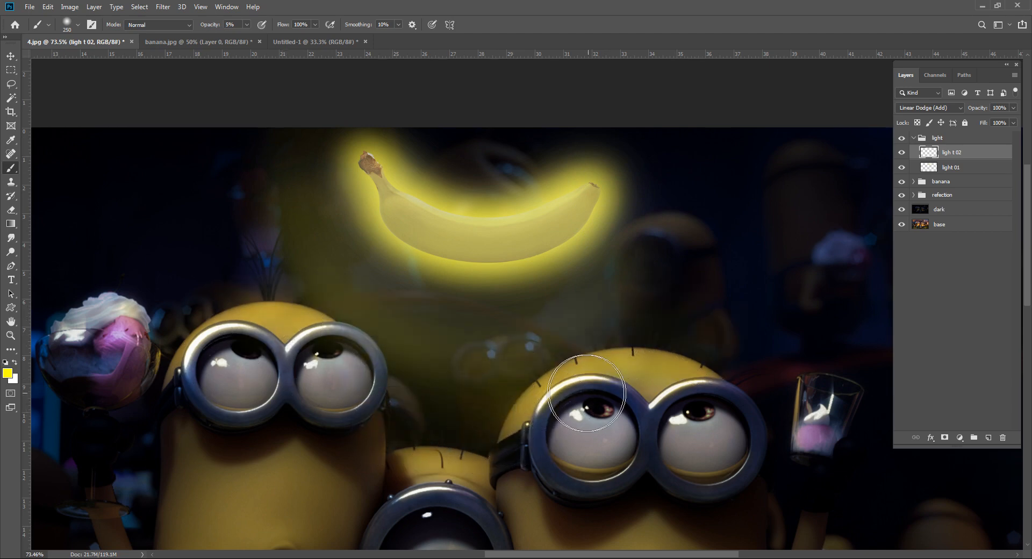
pyautogui.press('x')
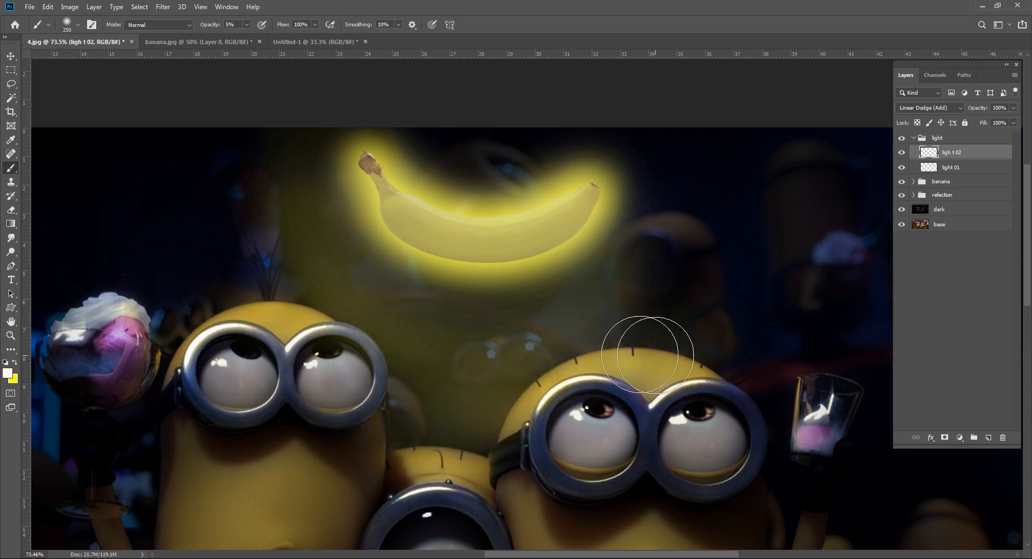
pyautogui.press('x')
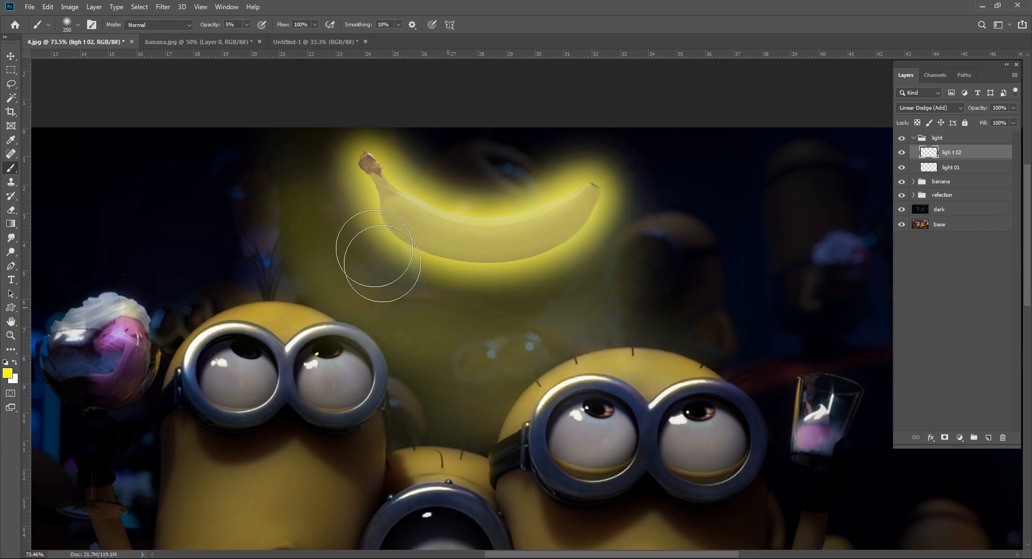
pyautogui.moveTo(340, 180)
pyautogui.mouseDown()
pyautogui.moveTo(331, 149)
pyautogui.moveTo(308, 144)
pyautogui.moveTo(295, 193)
pyautogui.moveTo(308, 131)
pyautogui.moveTo(353, 141)
pyautogui.mouseUp()
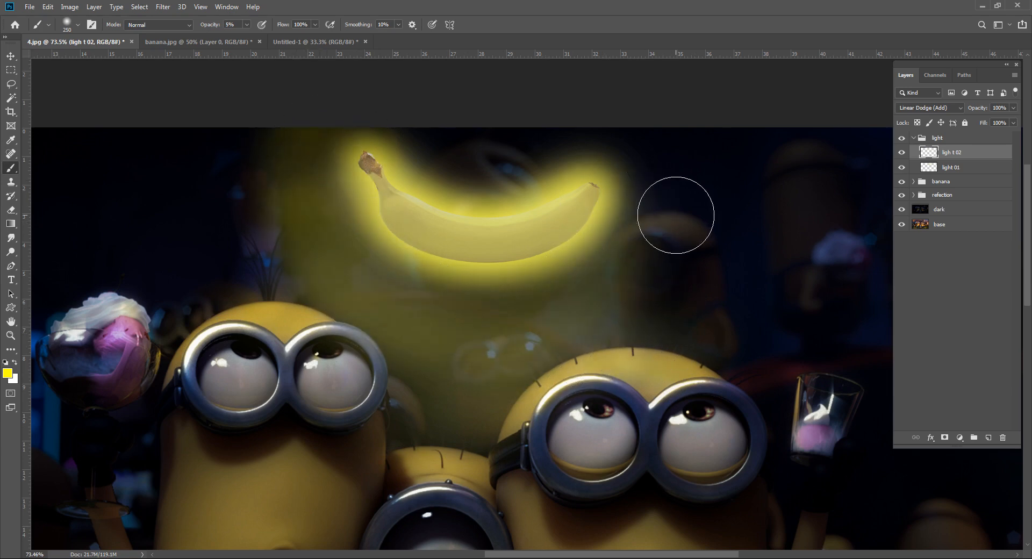
# Examine the banana's glow up close and against the whole scene with no layer selected, then reselect layer ligh t 02.
pyautogui.scroll(-5, 591, 318)
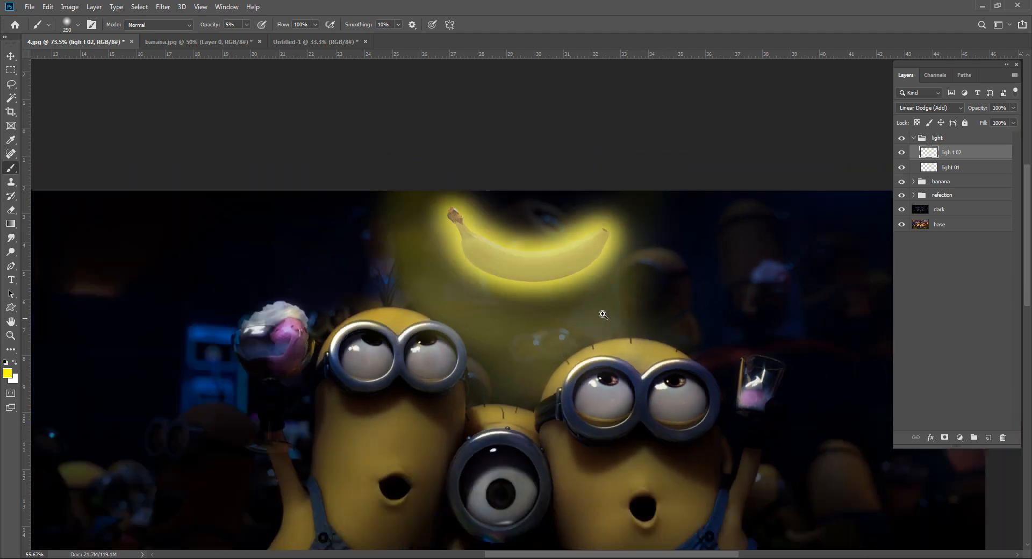
pyautogui.scroll(-2, 591, 314)
pyautogui.scroll(5, 599, 209)
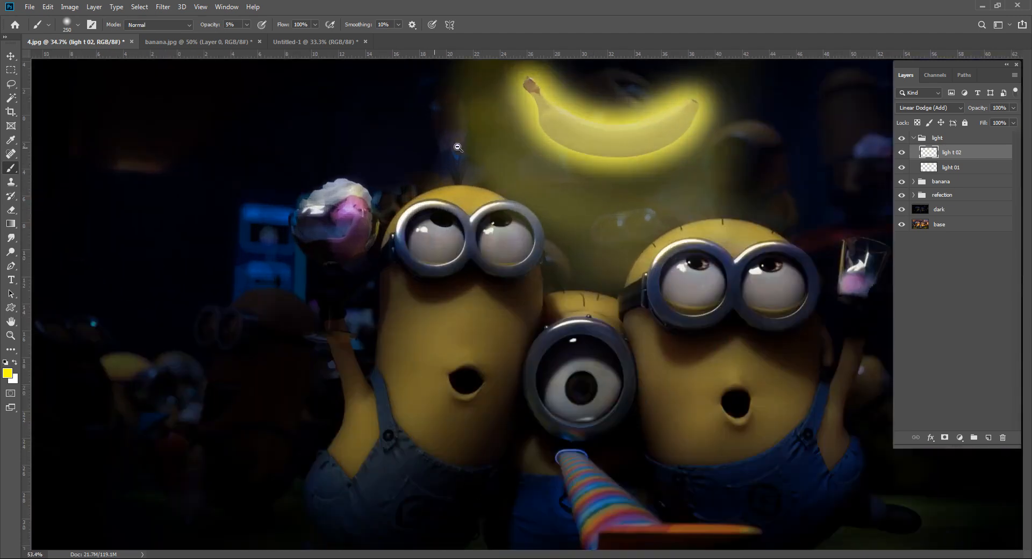
pyautogui.scroll(3, 552, 272)
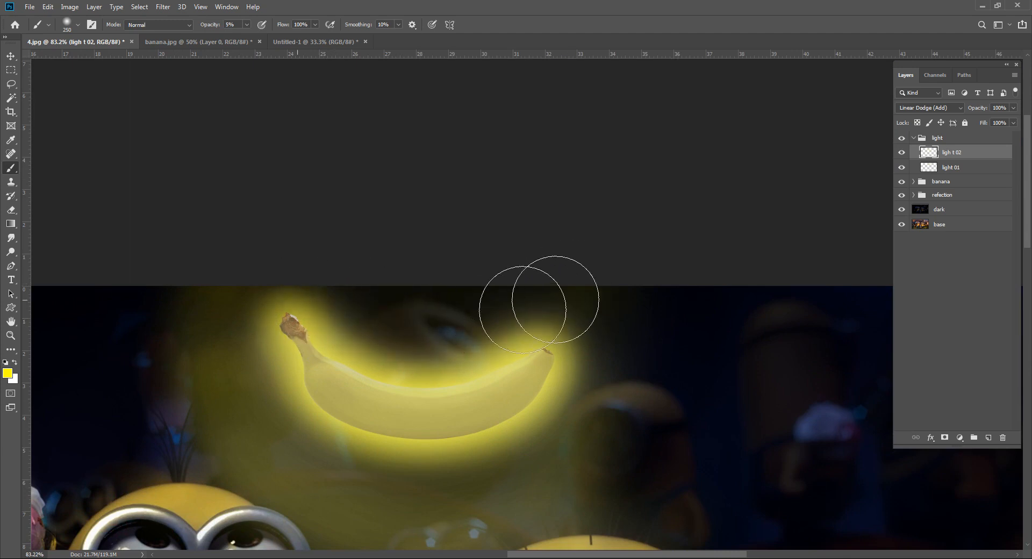
pyautogui.scroll(-5, 634, 412)
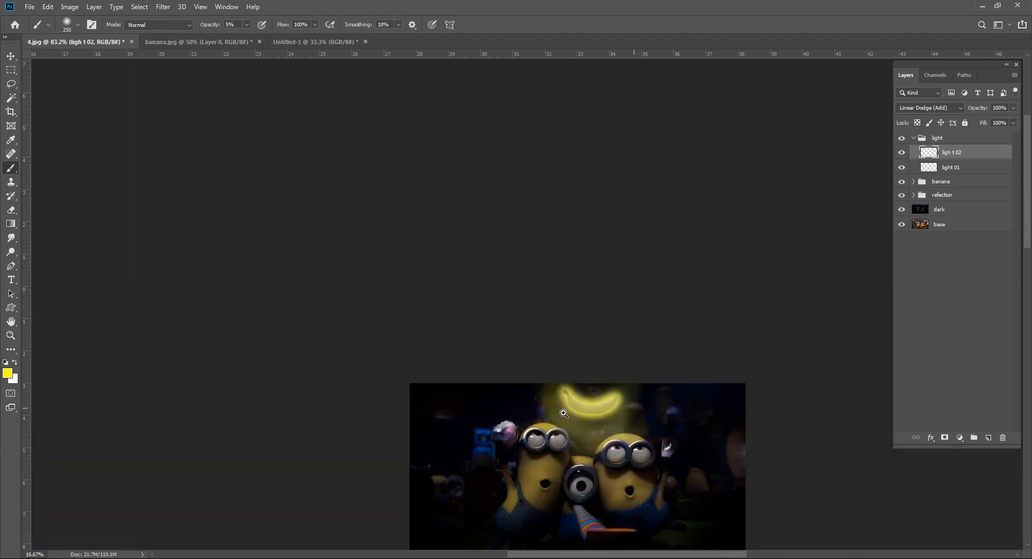
pyautogui.scroll(5, 629, 277)
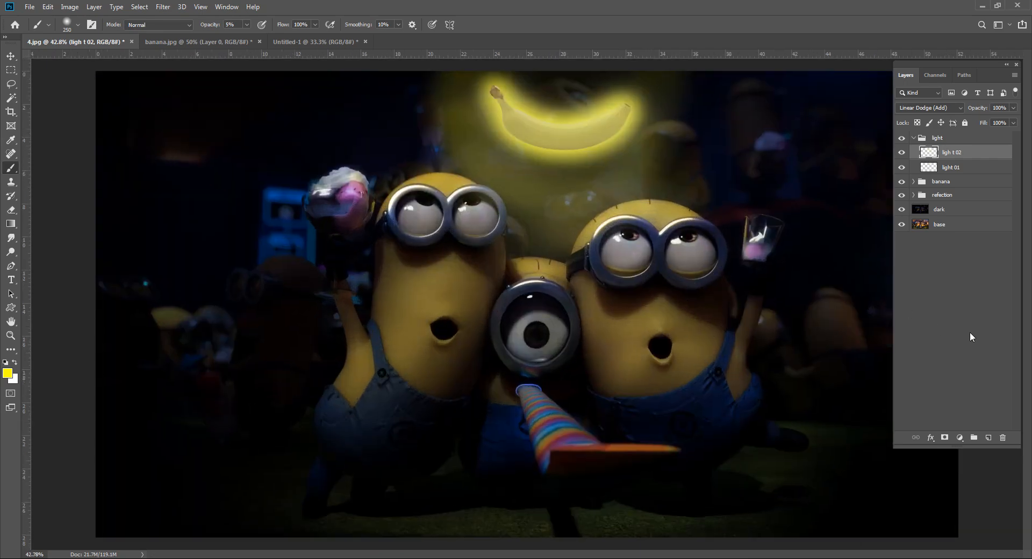
pyautogui.click(969, 331)
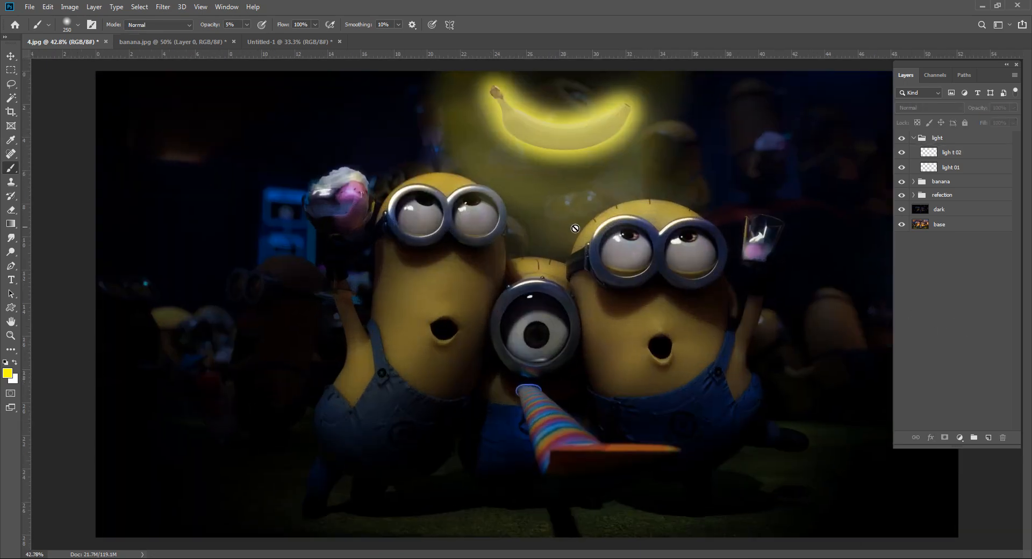
pyautogui.scroll(2, 575, 228)
pyautogui.scroll(-3, 708, 249)
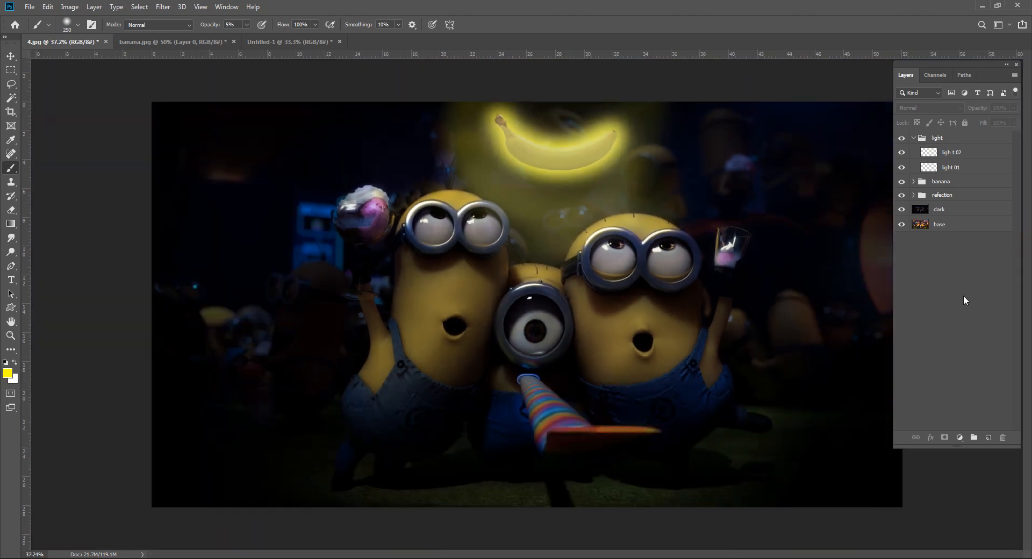
pyautogui.scroll(5, 559, 145)
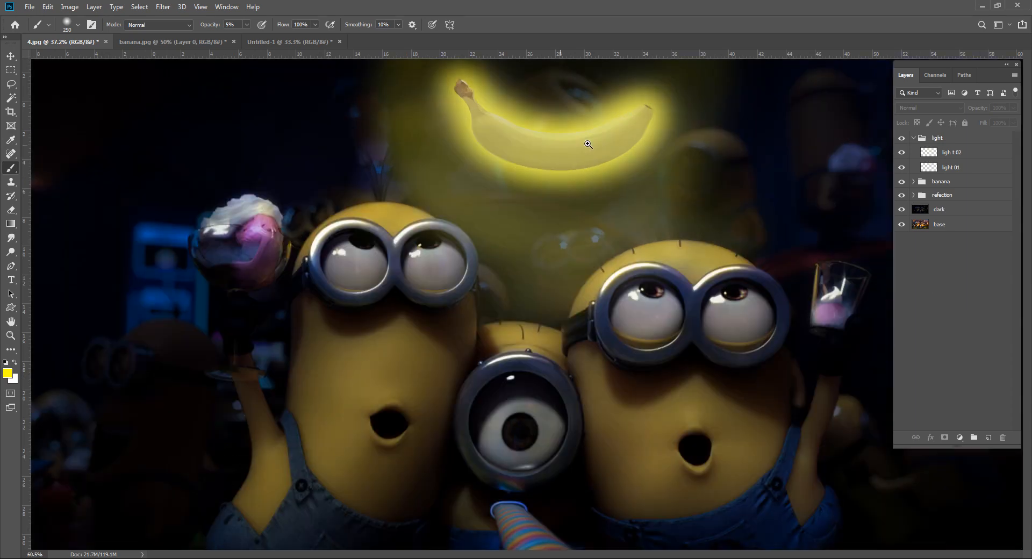
pyautogui.scroll(-4, 628, 153)
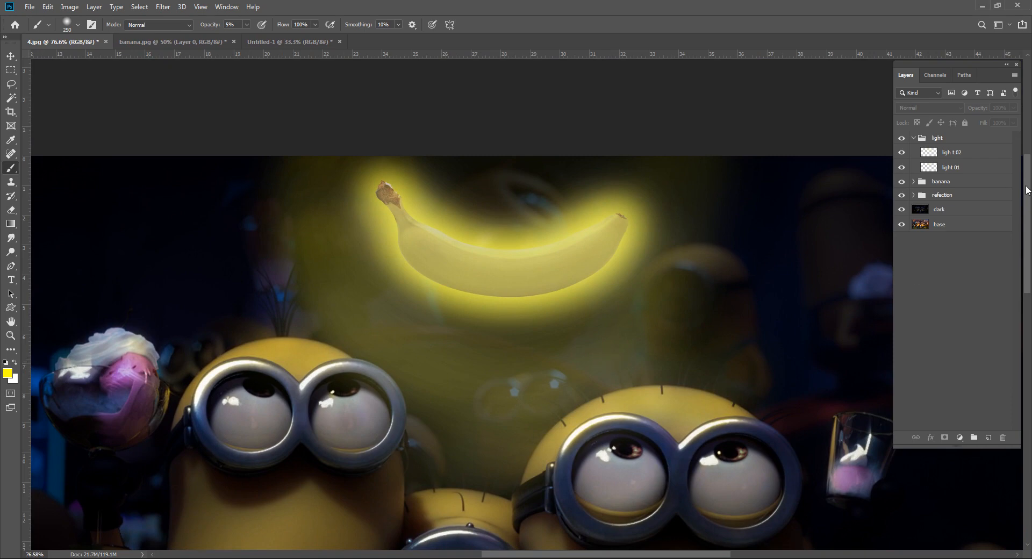
pyautogui.click(959, 162)
pyautogui.click(960, 156)
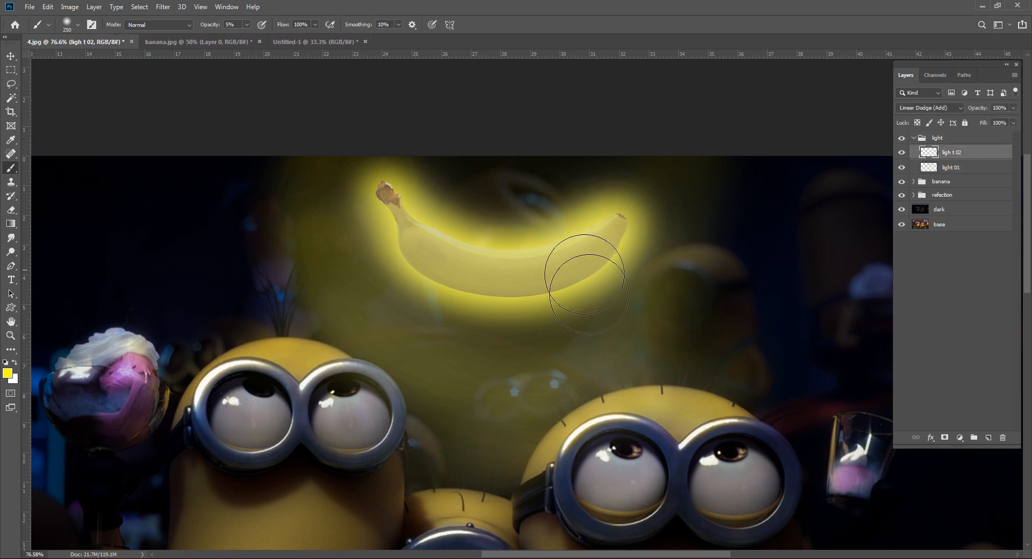
# In the Untitled-1 document, lasso nine small irregular shapes scattered across the white canvas as one combined selection.
pyautogui.click(321, 39)
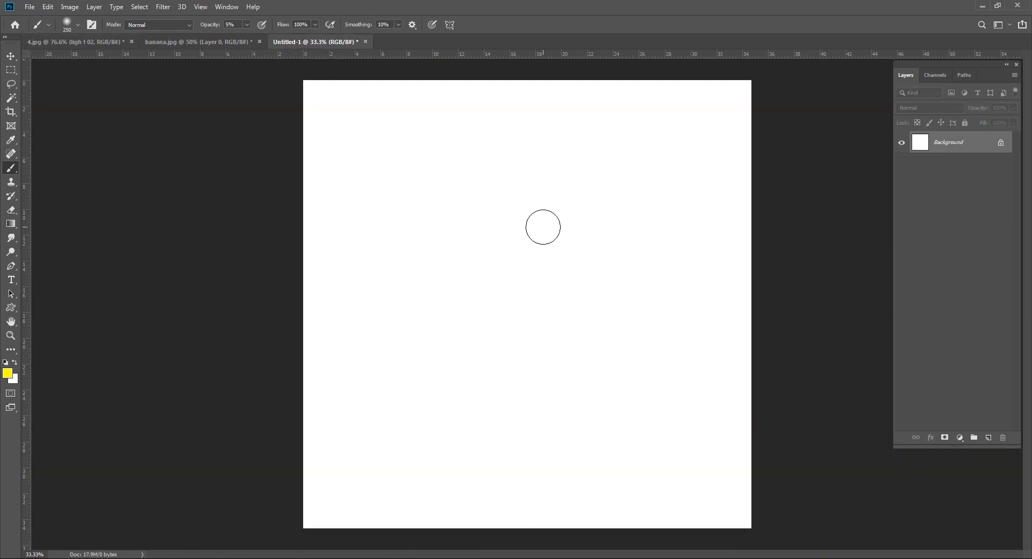
pyautogui.press('v')
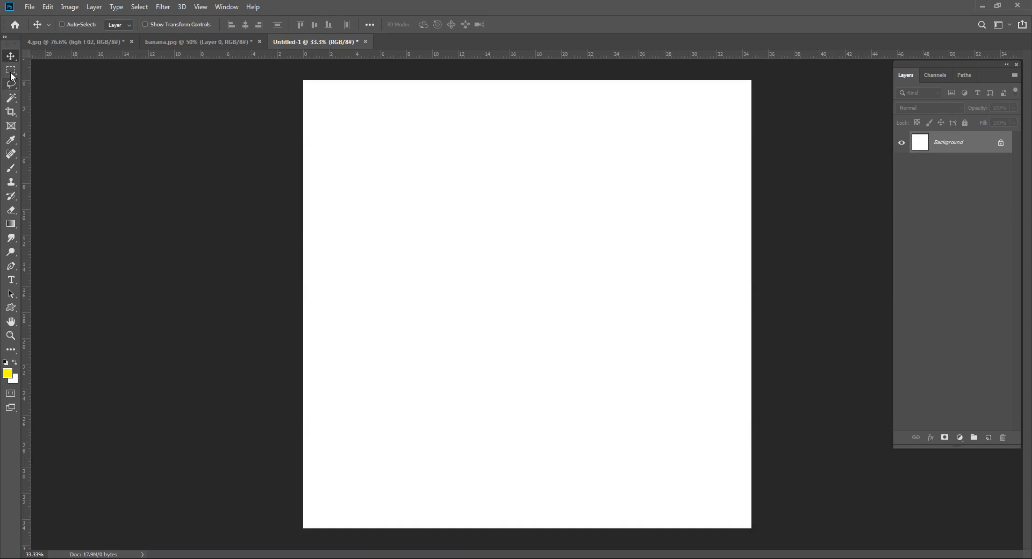
pyautogui.press('l')
pyautogui.moveTo(327, 102); pyautogui.dragTo(335, 112)
pyautogui.press('shift')
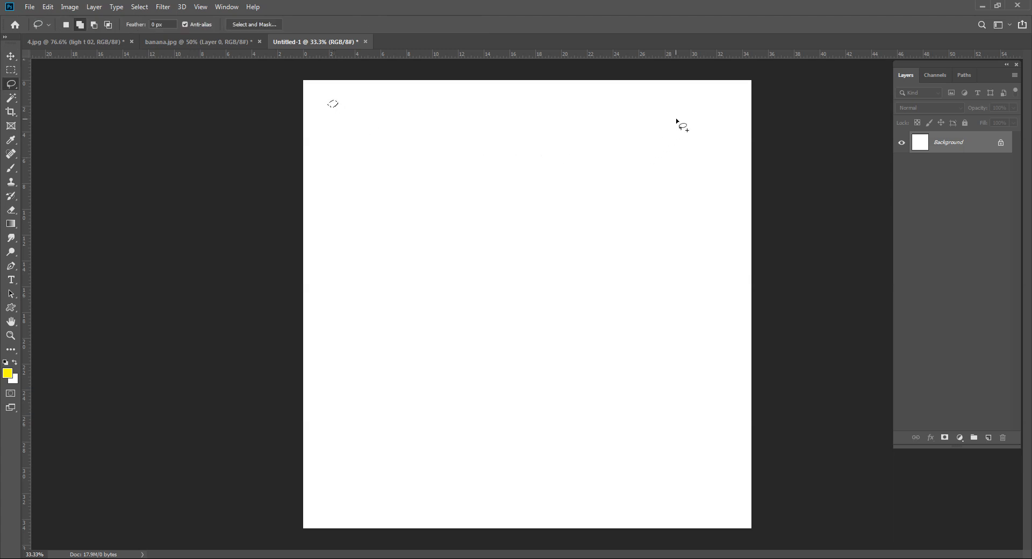
pyautogui.moveTo(694, 119); pyautogui.dragTo(697, 124)
pyautogui.moveTo(383, 352); pyautogui.dragTo(377, 359)
pyautogui.moveTo(700, 441); pyautogui.dragTo(703, 454)
pyautogui.moveTo(354, 206); pyautogui.dragTo(351, 213)
pyautogui.moveTo(586, 109); pyautogui.dragTo(587, 114)
pyautogui.moveTo(530, 256); pyautogui.dragTo(526, 264)
pyautogui.moveTo(718, 344); pyautogui.dragTo(719, 347)
pyautogui.moveTo(418, 492); pyautogui.dragTo(408, 487)
# Reset the colours to default, fill the selected shapes with black and deselect them.
pyautogui.press('d')
pyautogui.hotkey('alt', 'BackSpace')
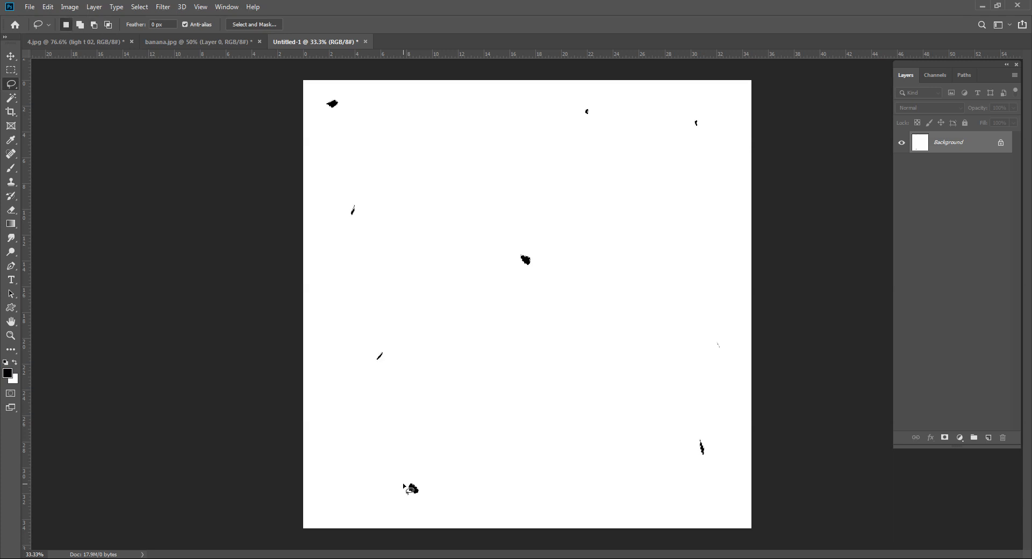
pyautogui.hotkey('ctrl', 'd')
# Define the black shapes as a brush preset named "sparkel 02" and switch to the Brush tool.
pyautogui.click(47, 7)
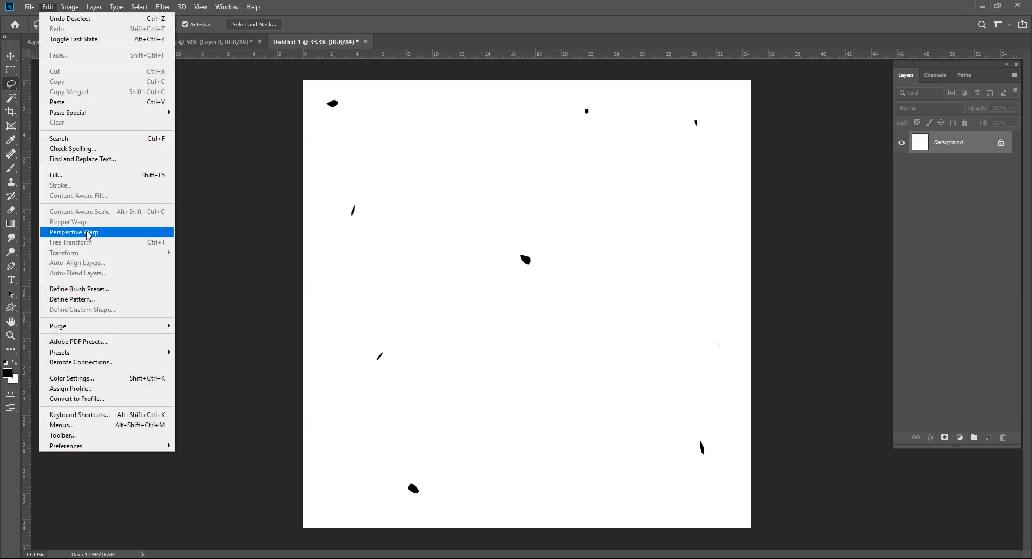
pyautogui.click(81, 289)
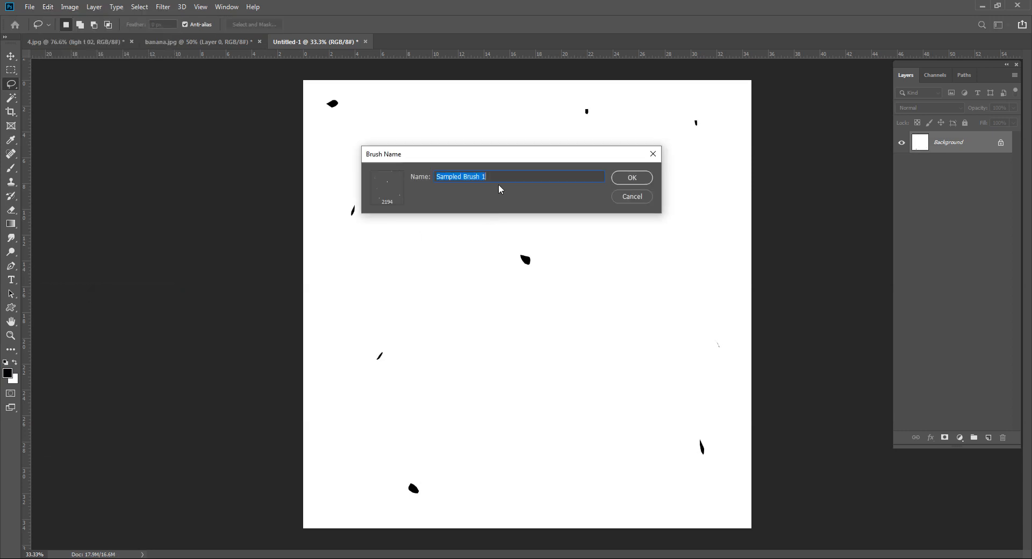
pyautogui.write('sparkel 02')
pyautogui.press('Return')
pyautogui.press('b')
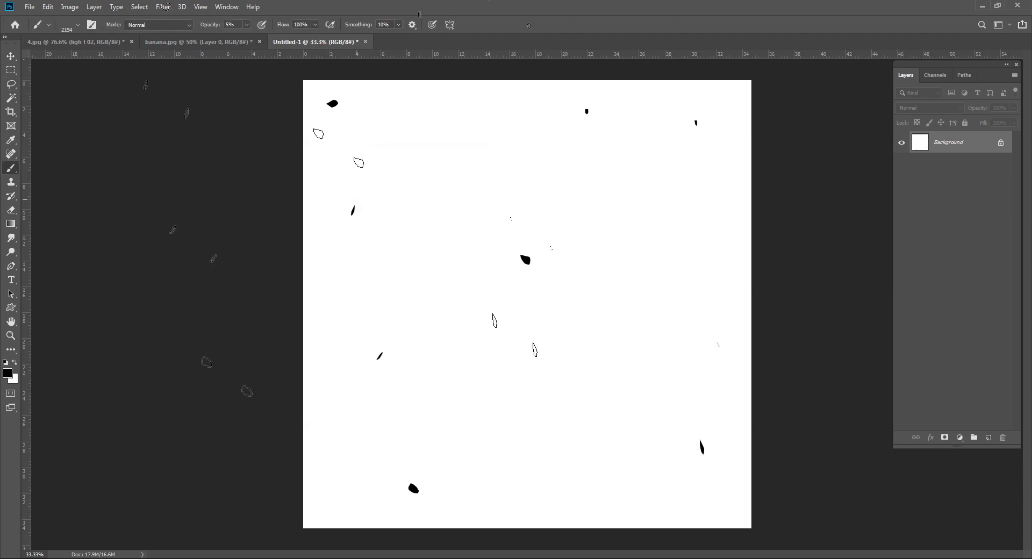
# In the 4.jpg document, shrink the new speck brush to 90 px.
pyautogui.click(75, 42)
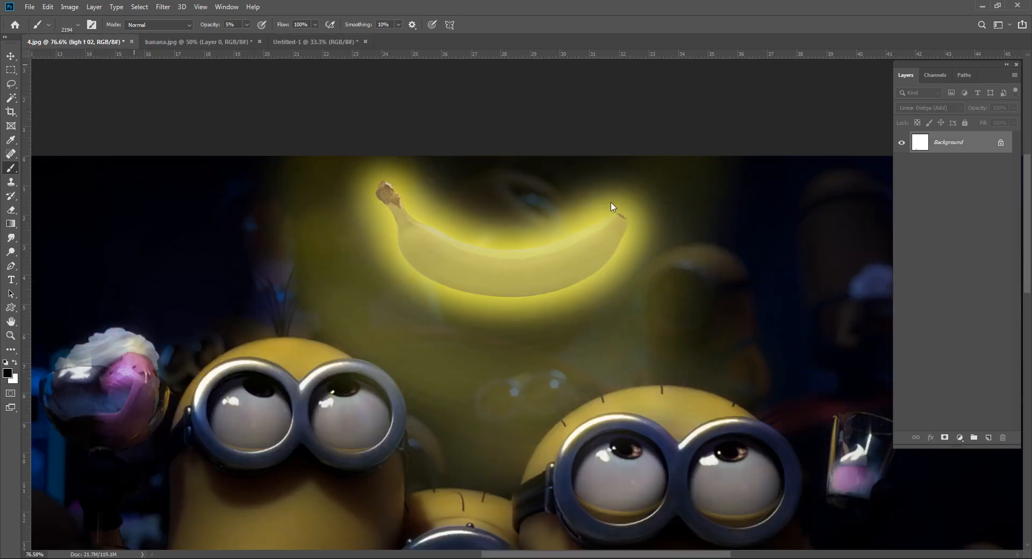
pyautogui.press('[')
pyautogui.press('[')
pyautogui.press('[')
pyautogui.press('[')
pyautogui.press('[')
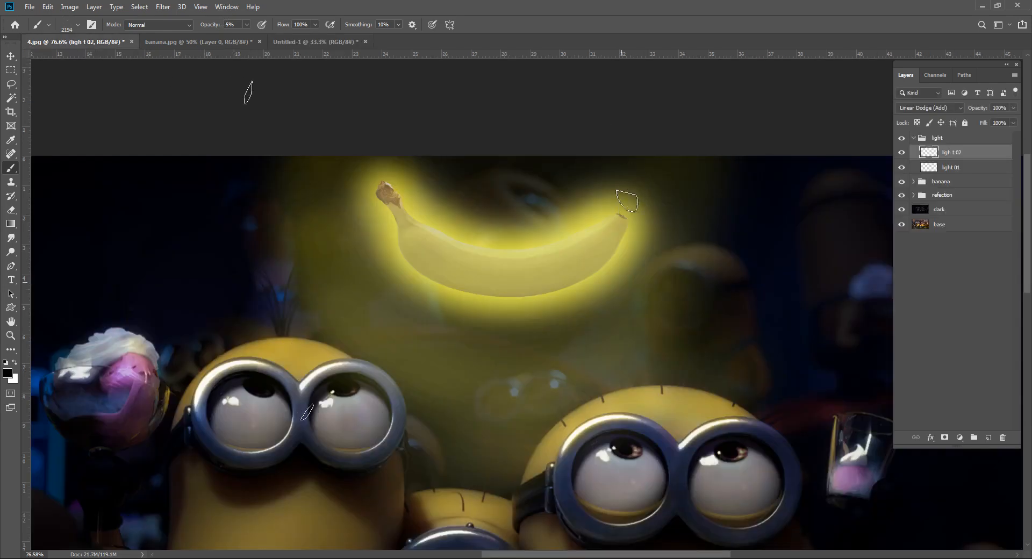
pyautogui.press('[')
pyautogui.press('[')
pyautogui.press('[')
pyautogui.press('[')
pyautogui.press('[')
pyautogui.press('[')
pyautogui.press('[')
pyautogui.press('[')
pyautogui.press('[')
pyautogui.press('[')
pyautogui.press('[')
pyautogui.press('[')
pyautogui.press('[')
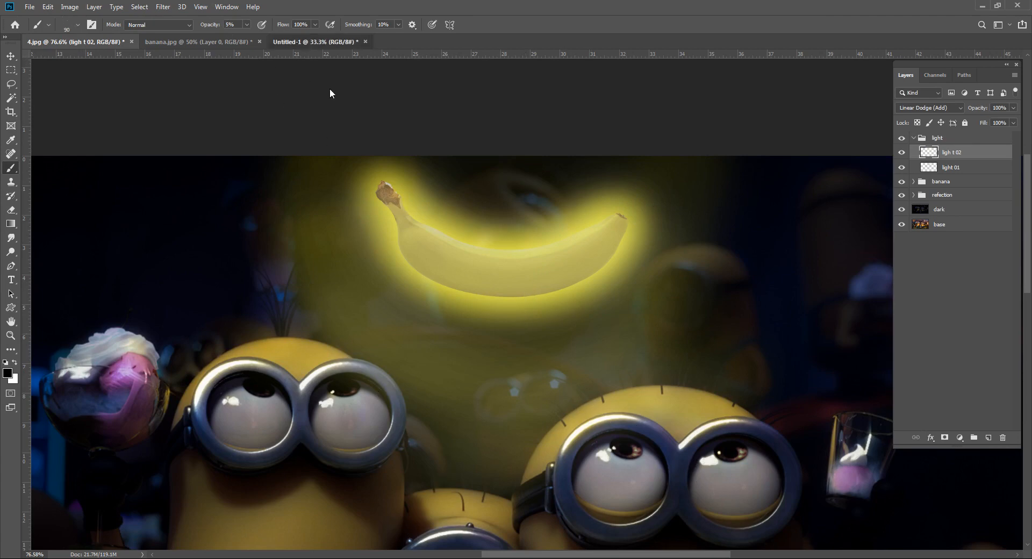
# In the Untitled-1 document, clear the canvas to white, keep black as the foreground colour and set the brush opacity to 100%.
pyautogui.click(322, 42)
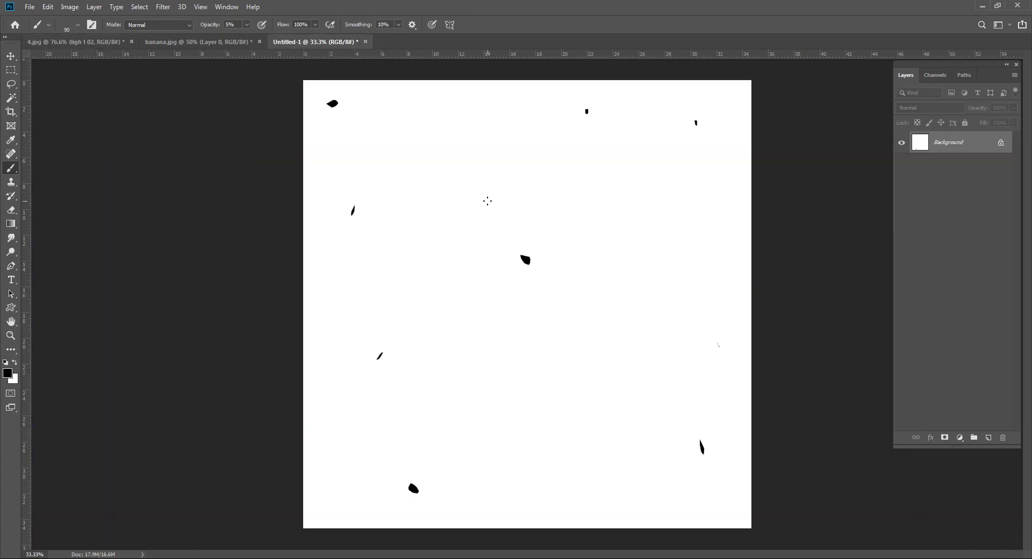
pyautogui.hotkey('ctrl', 'BackSpace')
pyautogui.click(8, 374)
pyautogui.click(316, 115)
pyautogui.moveTo(198, 24); pyautogui.dragTo(407, 28)
# Try test strokes with the speck brush across the blank canvas and undo them.
pyautogui.moveTo(316, 110); pyautogui.dragTo(442, 217)
pyautogui.hotkey('ctrl', 'z')
pyautogui.moveTo(434, 149)
pyautogui.mouseDown()
pyautogui.moveTo(503, 307)
pyautogui.moveTo(555, 358)
pyautogui.mouseUp()
pyautogui.hotkey('ctrl', 'z')
pyautogui.hotkey('ctrl', 'z')
pyautogui.hotkey('ctrl', 'z')
pyautogui.hotkey('ctrl', 'z')
# Open the brush settings and rearrange them and the layers list so the canvas is clear for painting.
pyautogui.press('F5')
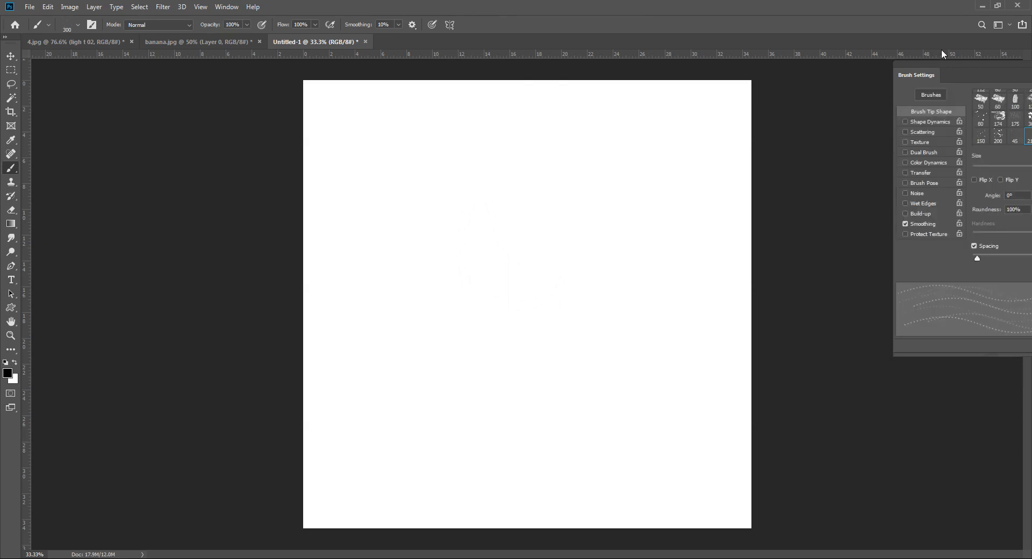
pyautogui.moveTo(958, 65)
pyautogui.mouseDown()
pyautogui.moveTo(781, 26)
pyautogui.moveTo(700, 44)
pyautogui.moveTo(775, 68)
pyautogui.moveTo(749, 63)
pyautogui.mouseUp()
pyautogui.moveTo(856, 64); pyautogui.dragTo(853, 67)
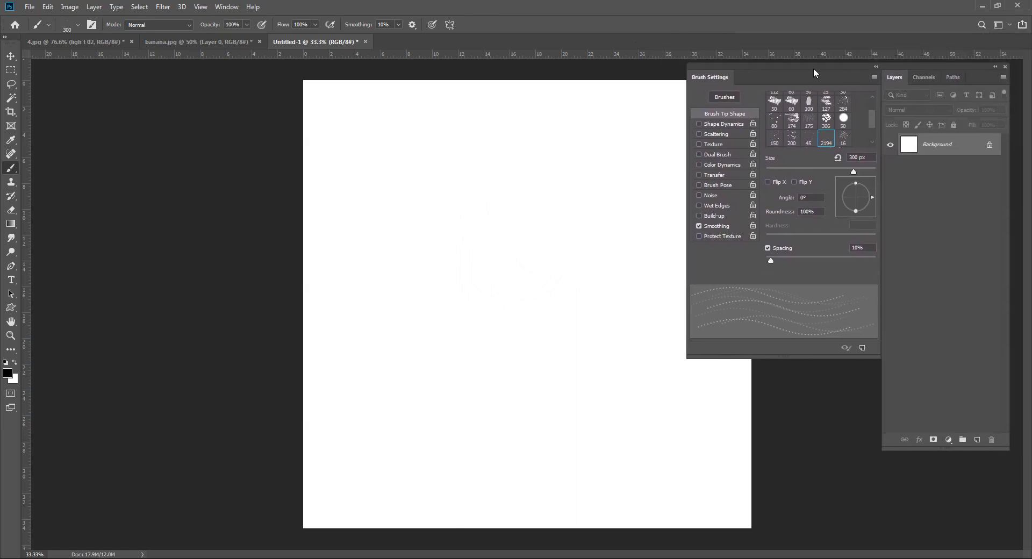
pyautogui.moveTo(713, 81)
pyautogui.mouseDown()
pyautogui.moveTo(245, 126)
pyautogui.moveTo(141, 111)
pyautogui.mouseUp()
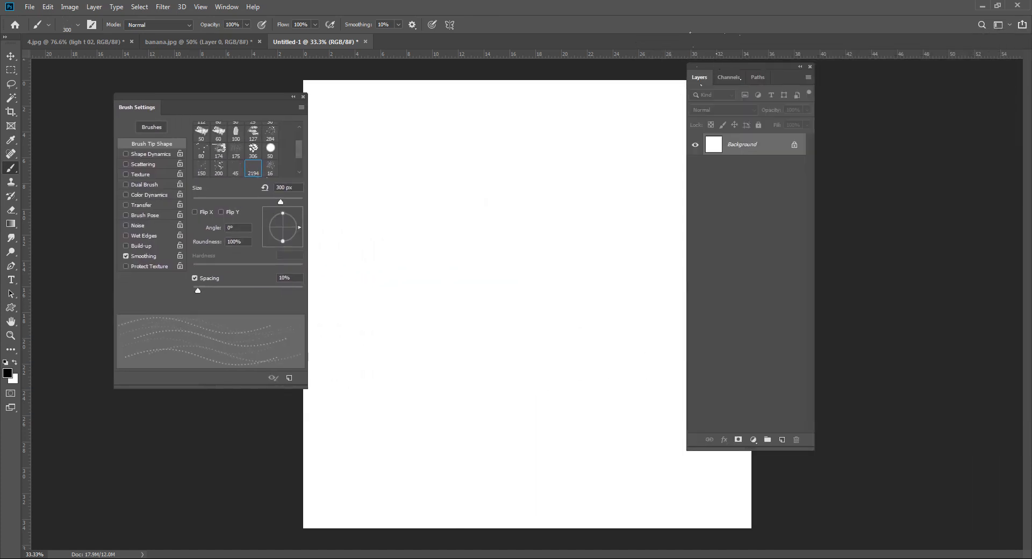
pyautogui.moveTo(729, 69); pyautogui.dragTo(922, 72)
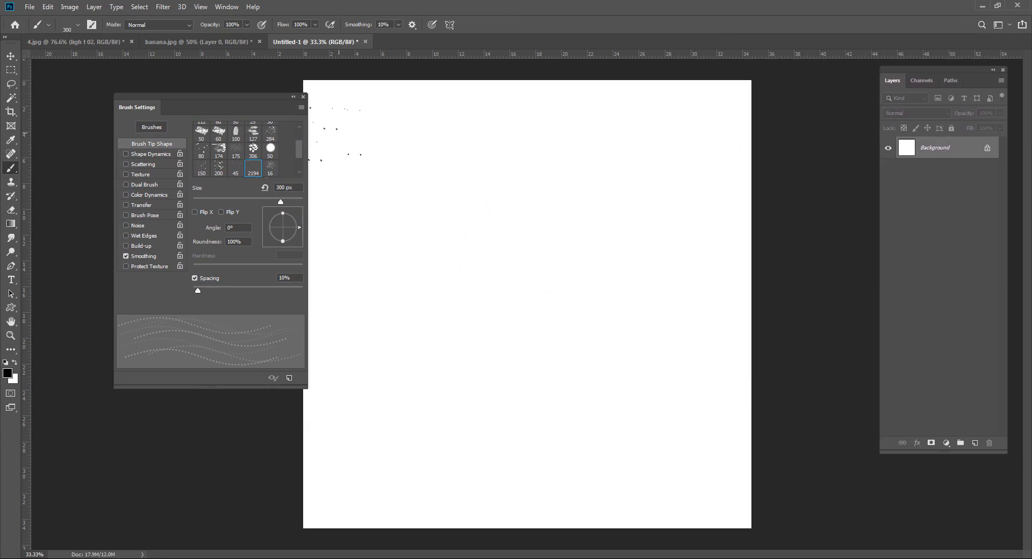
# Enable Shape Dynamics with 100% size jitter and 100% angle jitter, and Scattering with 74% scatter.
pyautogui.click(147, 153)
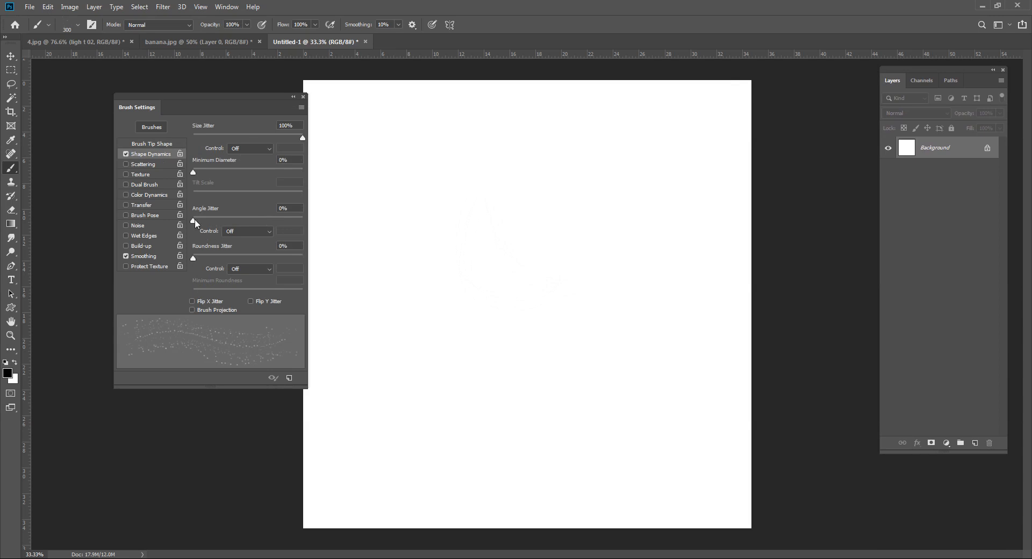
pyautogui.moveTo(194, 220); pyautogui.dragTo(346, 221)
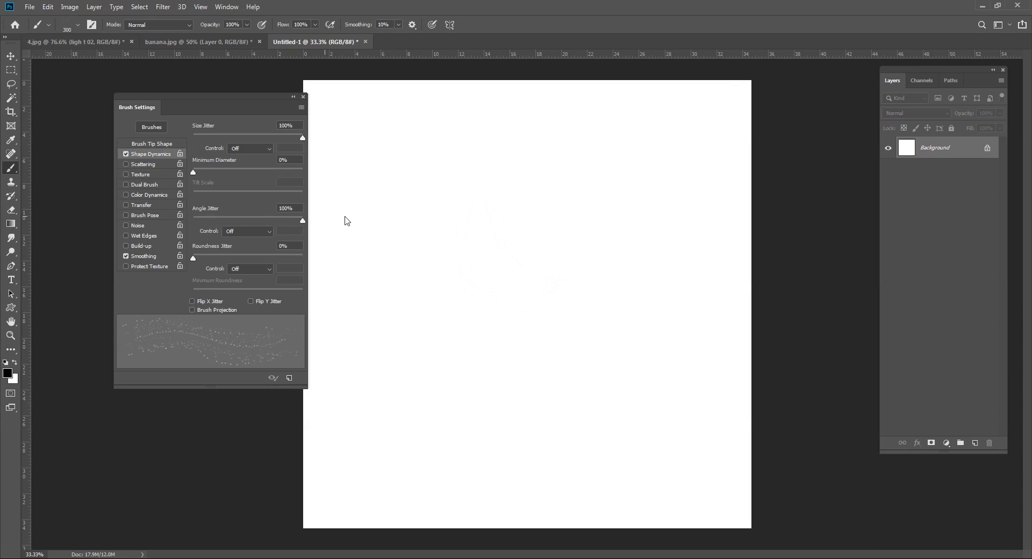
pyautogui.click(142, 164)
pyautogui.moveTo(194, 136); pyautogui.dragTo(202, 138)
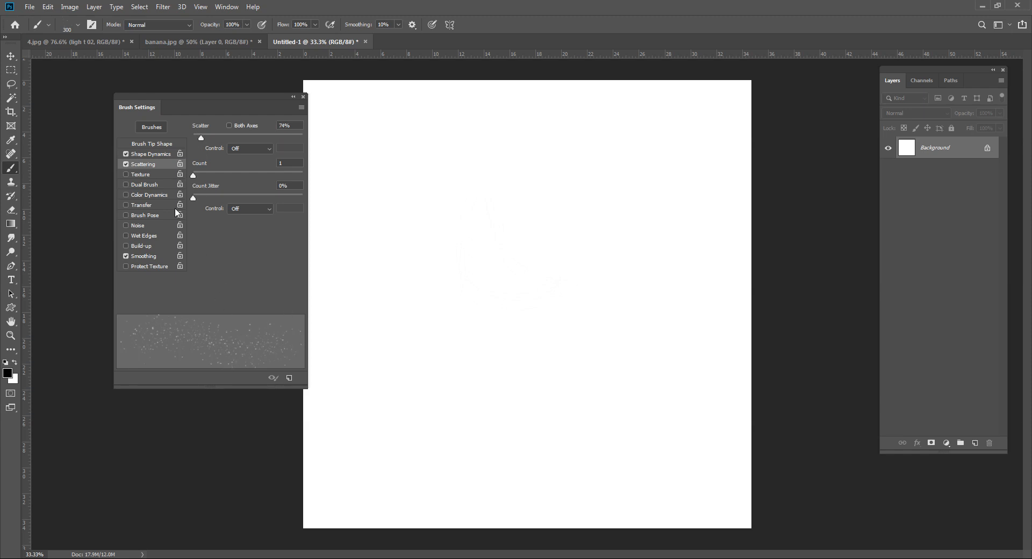
# Enable Transfer with a slight opacity jitter and adjust the brush tip's spacing.
pyautogui.click(139, 205)
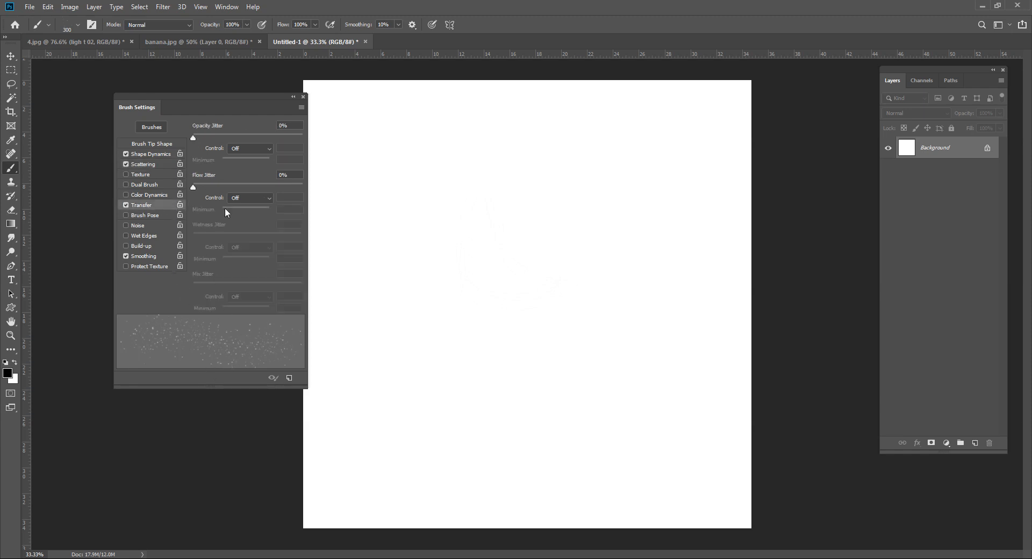
pyautogui.moveTo(196, 136); pyautogui.dragTo(204, 136)
pyautogui.click(151, 143)
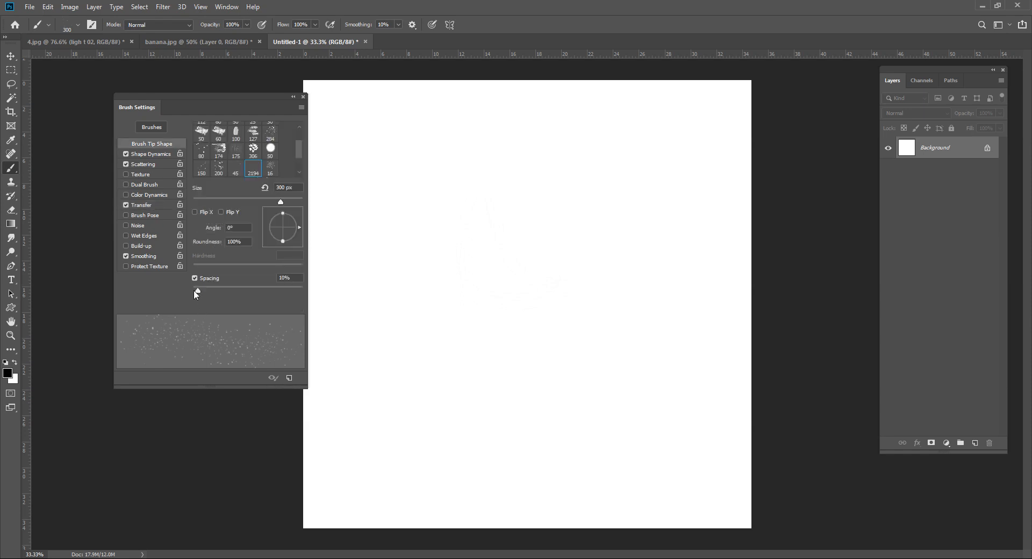
pyautogui.moveTo(194, 292); pyautogui.dragTo(197, 292)
# Close the brush settings, test the scattered brush with one stroke down the canvas and undo that stroke.
pyautogui.click(303, 97)
pyautogui.moveTo(502, 180)
pyautogui.mouseDown()
pyautogui.moveTo(549, 292)
pyautogui.moveTo(529, 435)
pyautogui.mouseUp()
pyautogui.hotkey('ctrl', 'z')
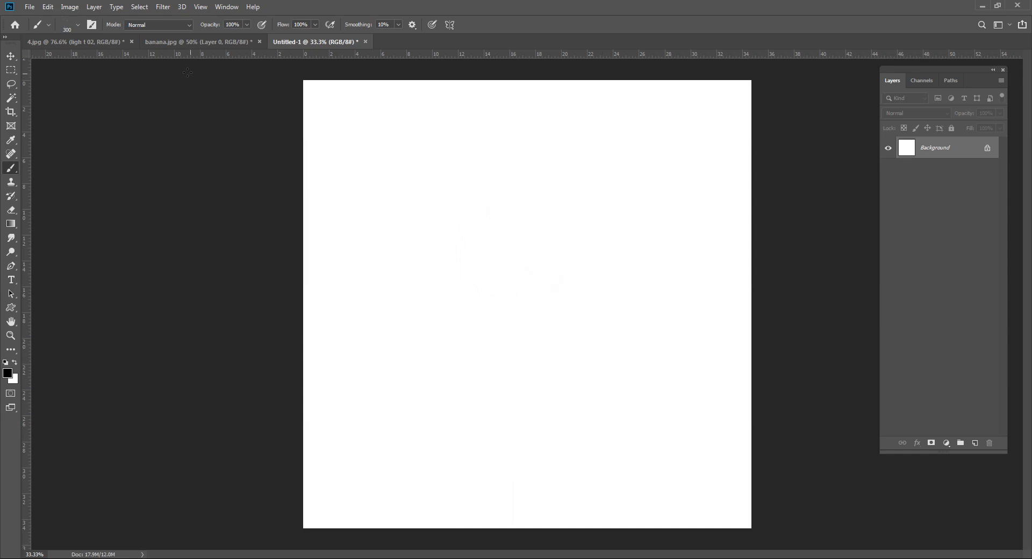
# In the 4.jpg document, sample a colour near the minion's head and turn it into a bright yellow foreground colour.
pyautogui.click(70, 42)
pyautogui.scroll(1, 580, 189)
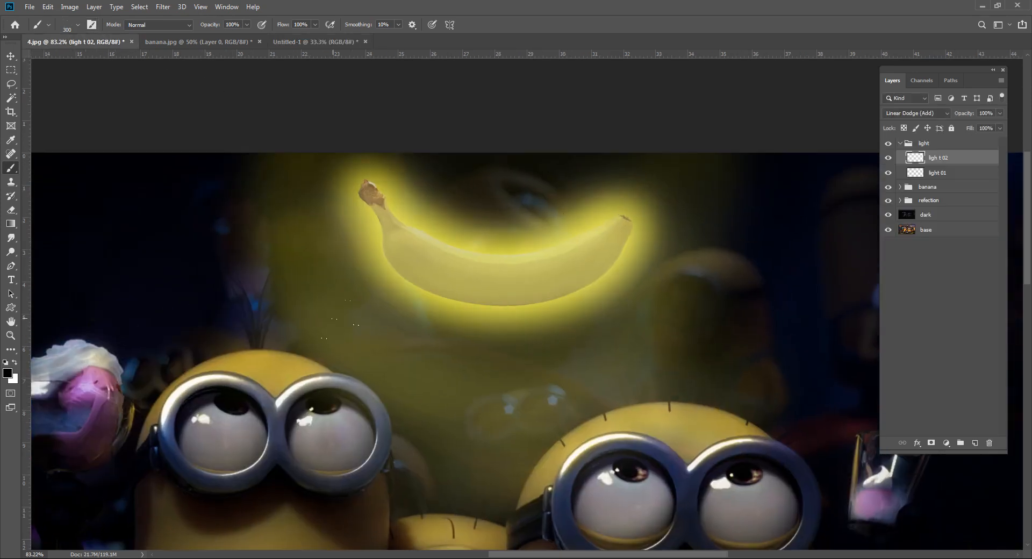
pyautogui.keyDown('alt'); pyautogui.click(291, 355); pyautogui.keyUp('alt')
pyautogui.click(8, 374)
pyautogui.moveTo(191, 134); pyautogui.dragTo(236, 91)
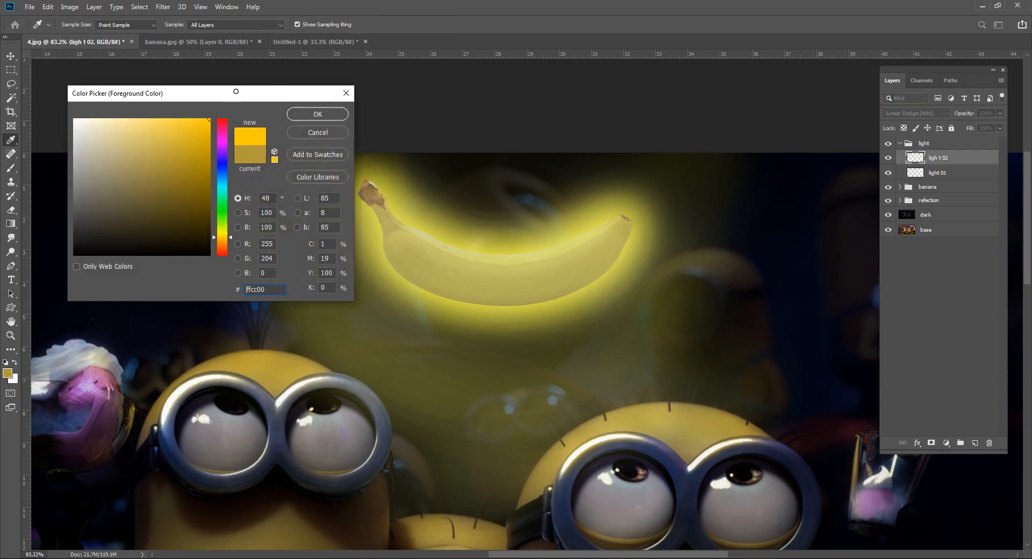
pyautogui.click(276, 261)
pyautogui.write('255')
pyautogui.click(322, 112)
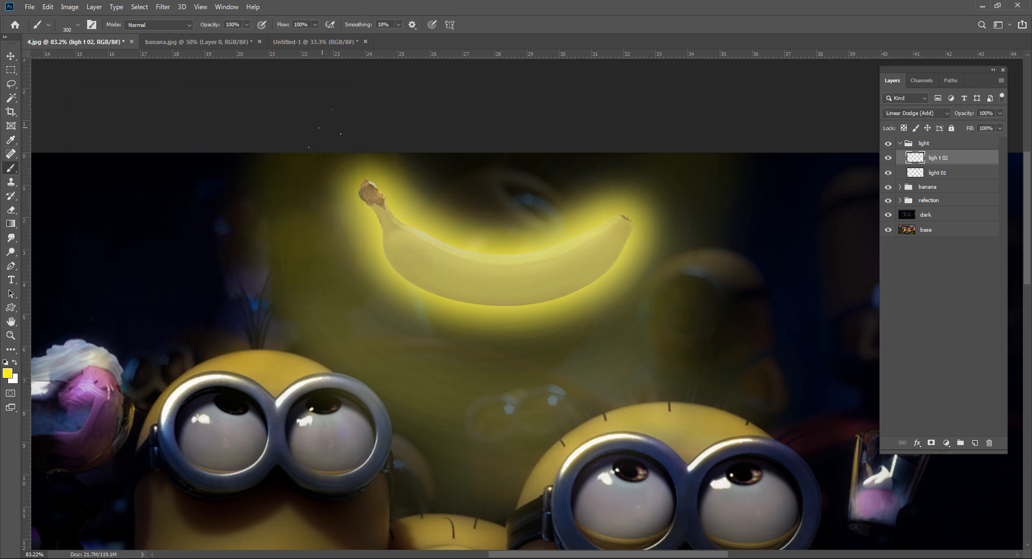
# Undo the last stroke and set the speck brush to 60% opacity and 80 px.
pyautogui.hotkey('ctrl', 'z')
pyautogui.moveTo(215, 28); pyautogui.dragTo(204, 27)
pyautogui.press('[')
pyautogui.press('[')
pyautogui.press('[')
pyautogui.press(']')
pyautogui.press(']')
# Compare the scene with layer ligh t 02 hidden and shown, in full and up close, keeping that layer selected.
pyautogui.scroll(-3, 670, 338)
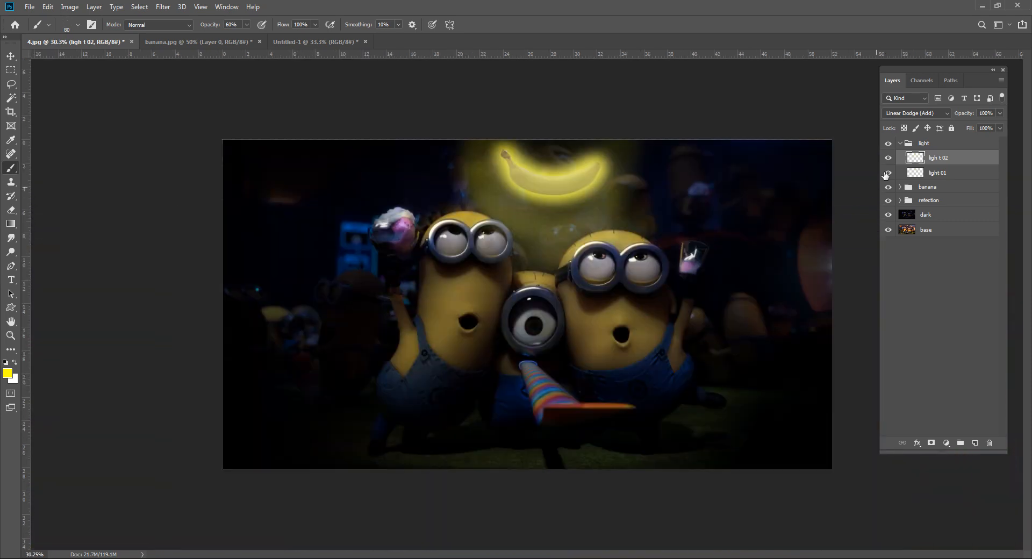
pyautogui.click(888, 158)
pyautogui.click(888, 158)
pyautogui.click(913, 177)
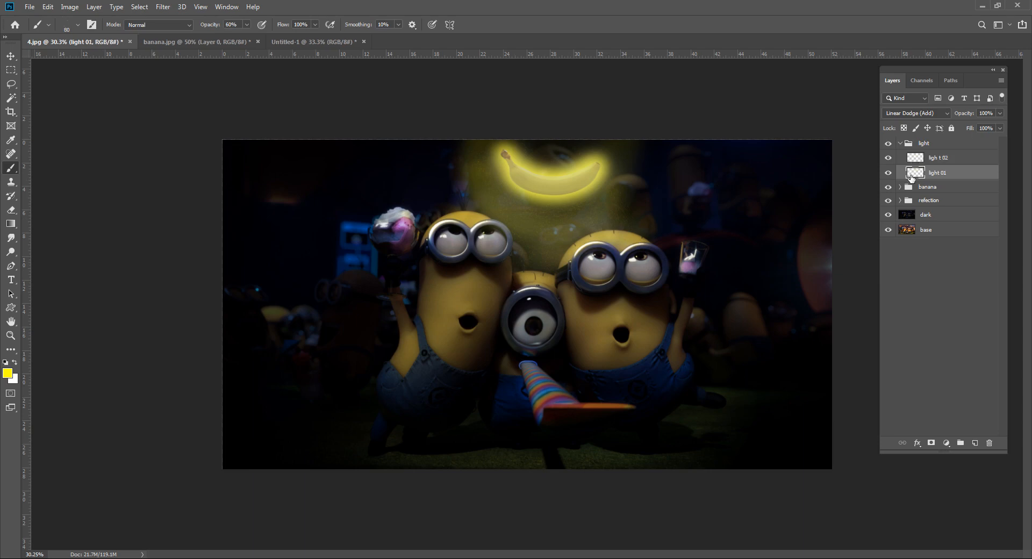
pyautogui.click(925, 157)
pyautogui.scroll(4, 635, 196)
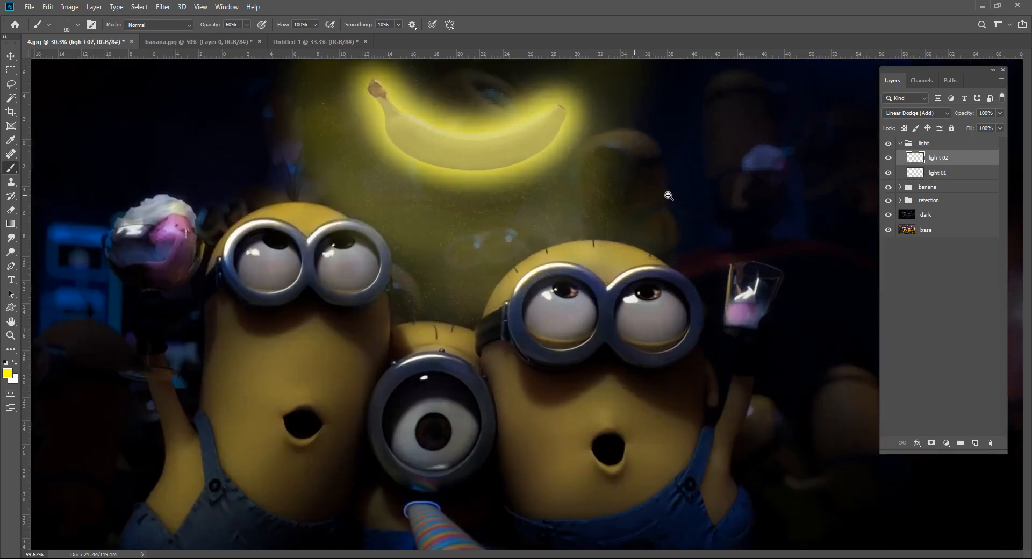
pyautogui.click(888, 158)
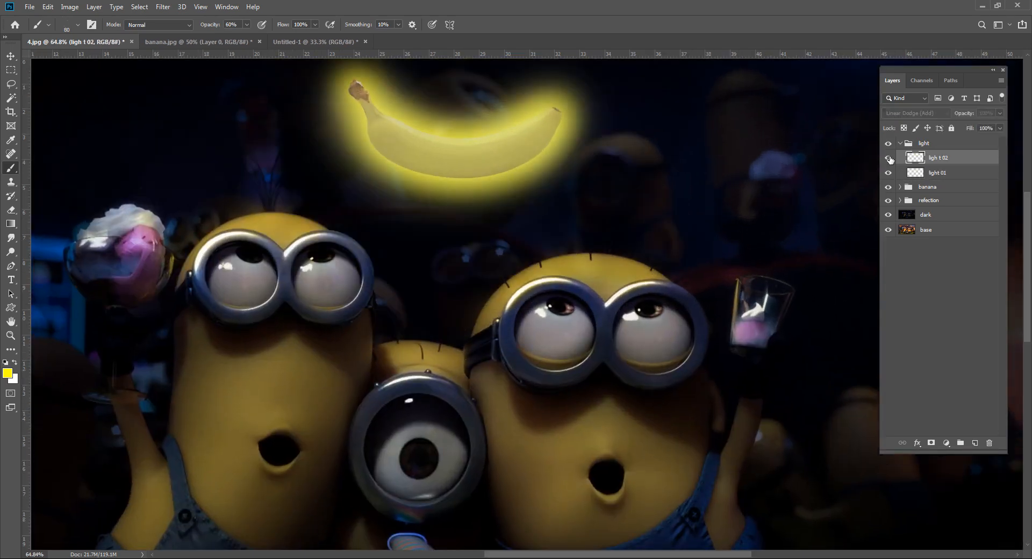
pyautogui.click(888, 158)
# Undo the speck strokes on layer ligh t 02.
pyautogui.hotkey('ctrl', 'z')
pyautogui.hotkey('ctrl', 'z')
pyautogui.hotkey('ctrl', 'z')
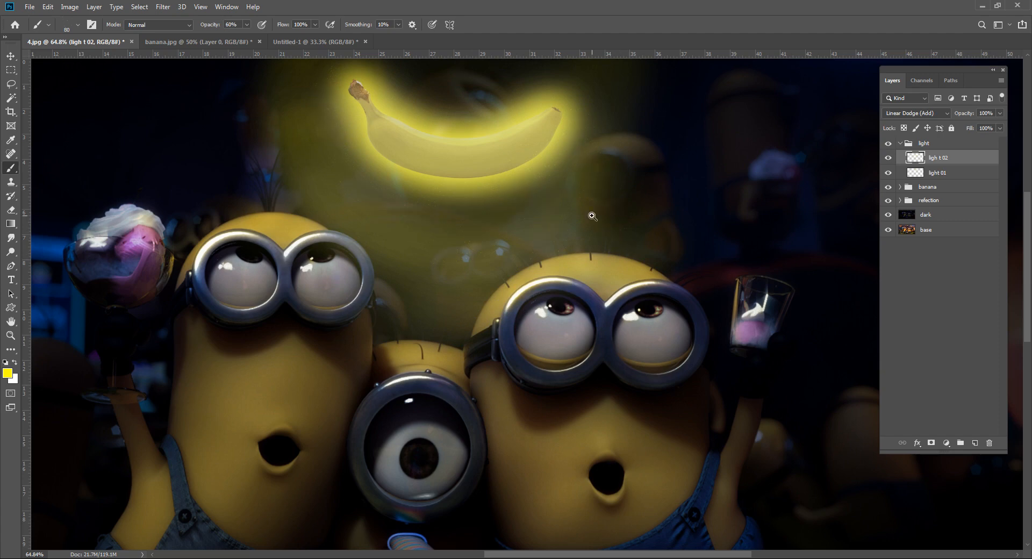
# Add a new layer above ligh t 02 in the light group, switch to a soft round 80 px brush and select that layer.
pyautogui.moveTo(592, 216); pyautogui.dragTo(599, 256)
pyautogui.click(970, 323)
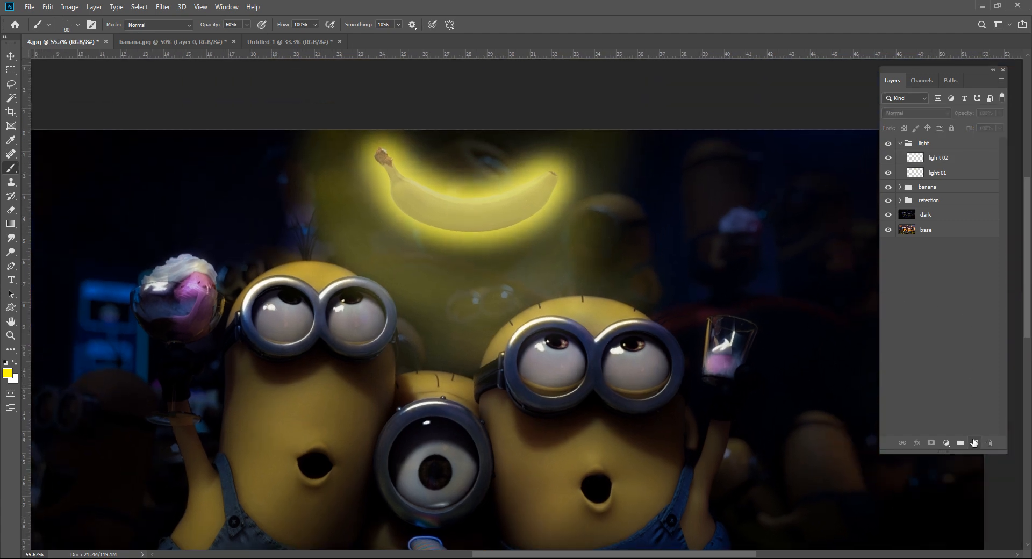
pyautogui.click(974, 442)
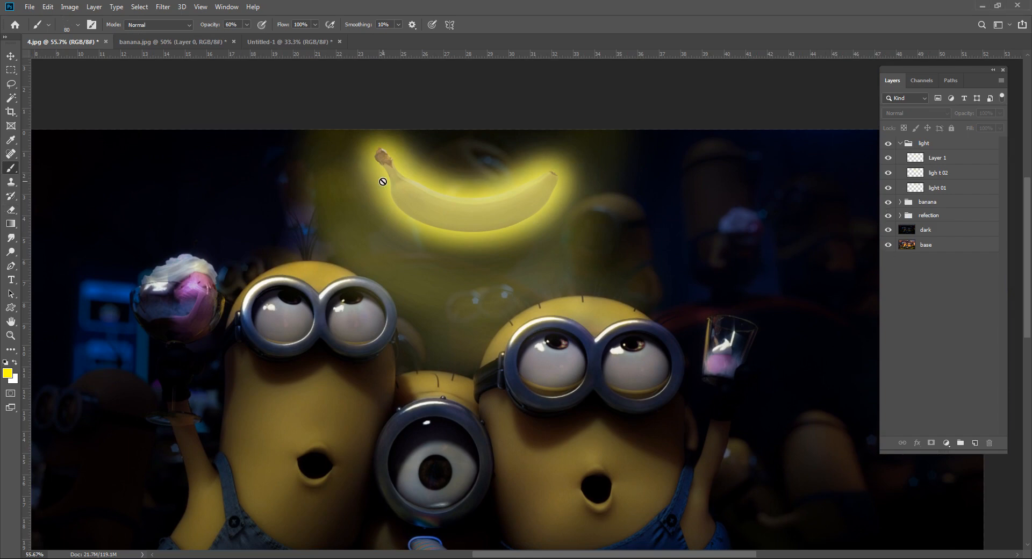
pyautogui.rightClick(383, 159)
pyautogui.click(477, 260)
pyautogui.click(1003, 349)
pyautogui.click(939, 158)
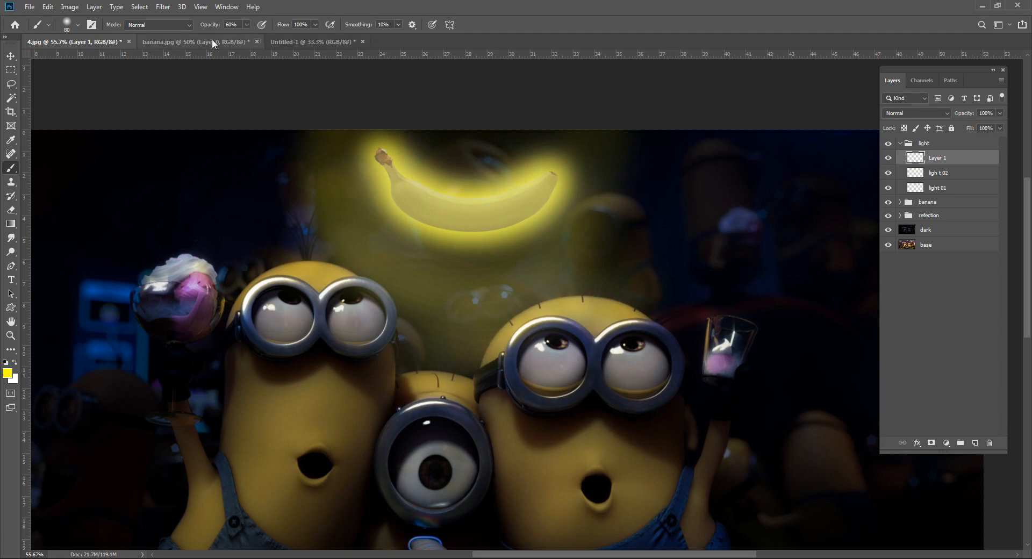
# Try a curved yellow stroke below the banana with Layer 1's blend mode set to Dissolve, and undo both.
pyautogui.click(342, 175)
pyautogui.moveTo(369, 225)
pyautogui.mouseDown()
pyautogui.moveTo(430, 269)
pyautogui.moveTo(520, 272)
pyautogui.moveTo(571, 227)
pyautogui.mouseUp()
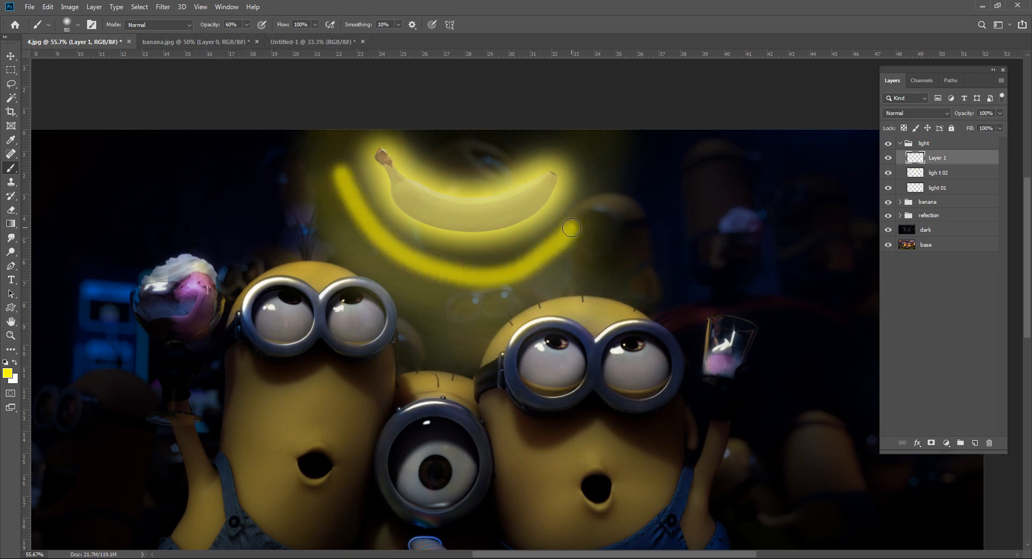
pyautogui.click(893, 109)
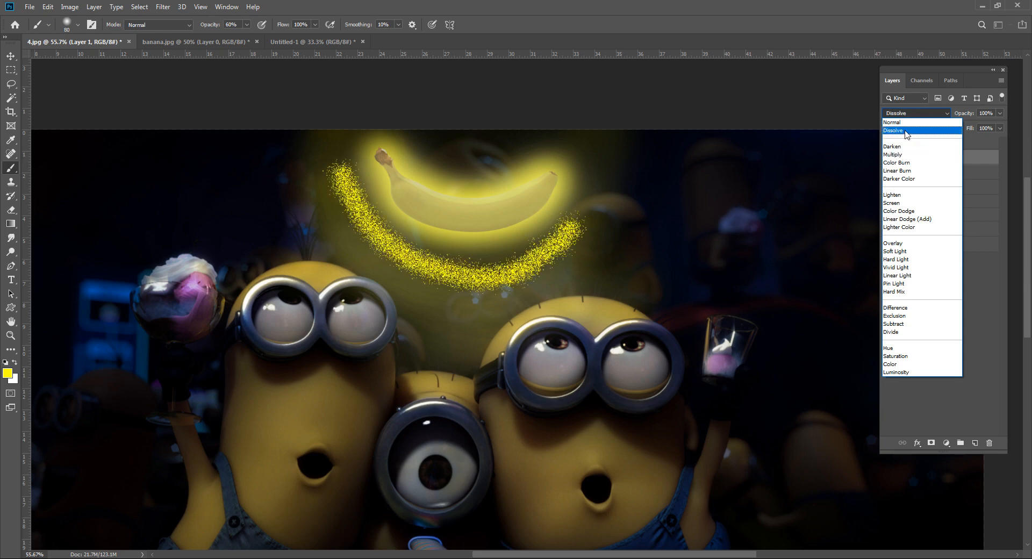
pyautogui.click(905, 131)
pyautogui.scroll(3, 480, 292)
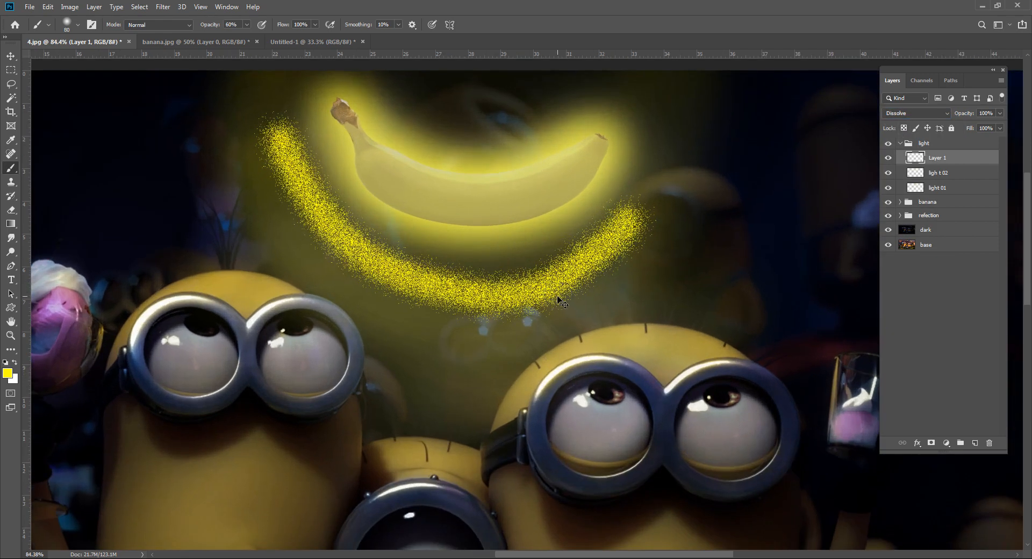
pyautogui.hotkey('ctrl', 'z')
pyautogui.hotkey('ctrl', 'z')
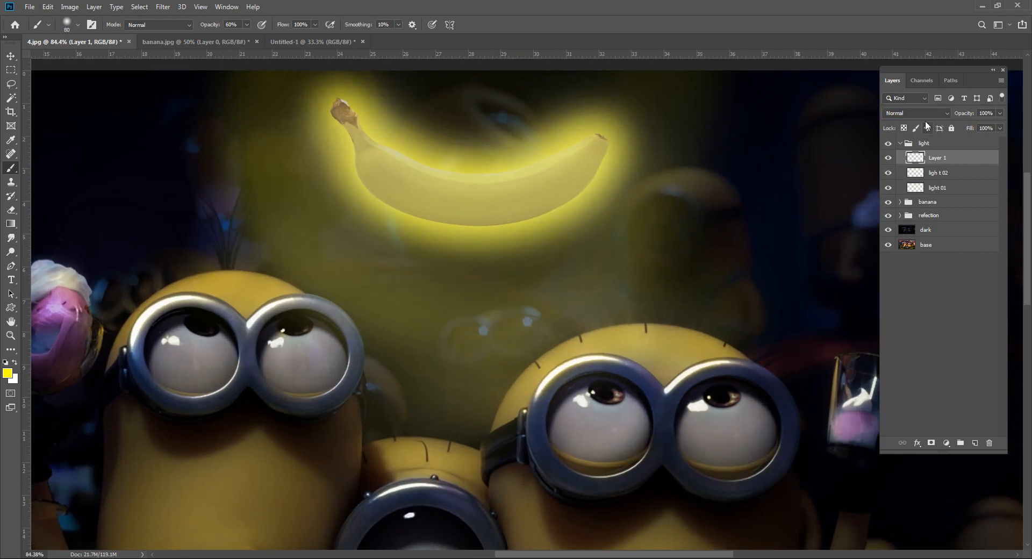
# Set the brush mode to Dissolve and paint a curved yellow stroke below the banana on Layer 1.
pyautogui.click(144, 24)
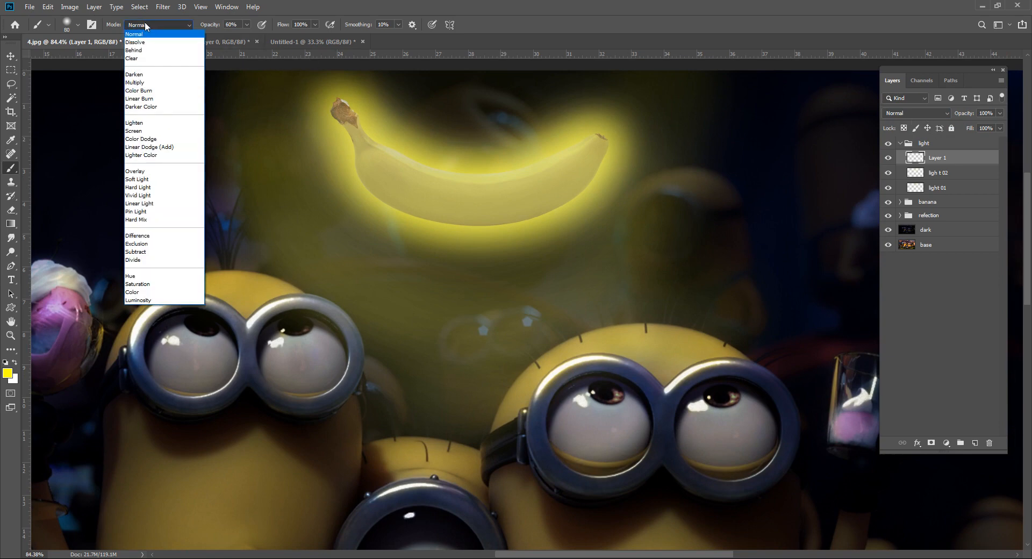
pyautogui.click(140, 42)
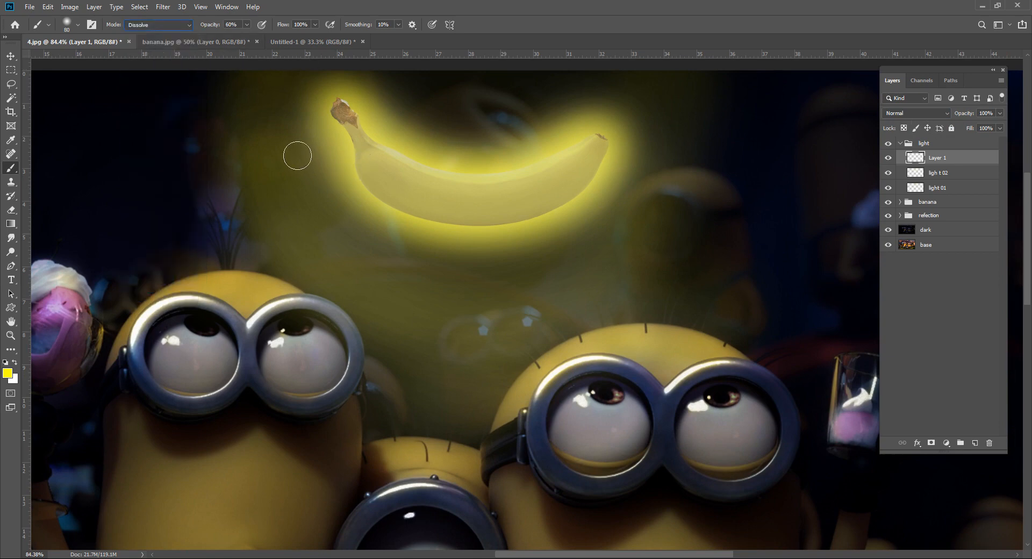
pyautogui.moveTo(294, 151)
pyautogui.mouseDown()
pyautogui.moveTo(316, 188)
pyautogui.moveTo(380, 236)
pyautogui.moveTo(480, 262)
pyautogui.moveTo(537, 262)
pyautogui.moveTo(626, 230)
pyautogui.mouseUp()
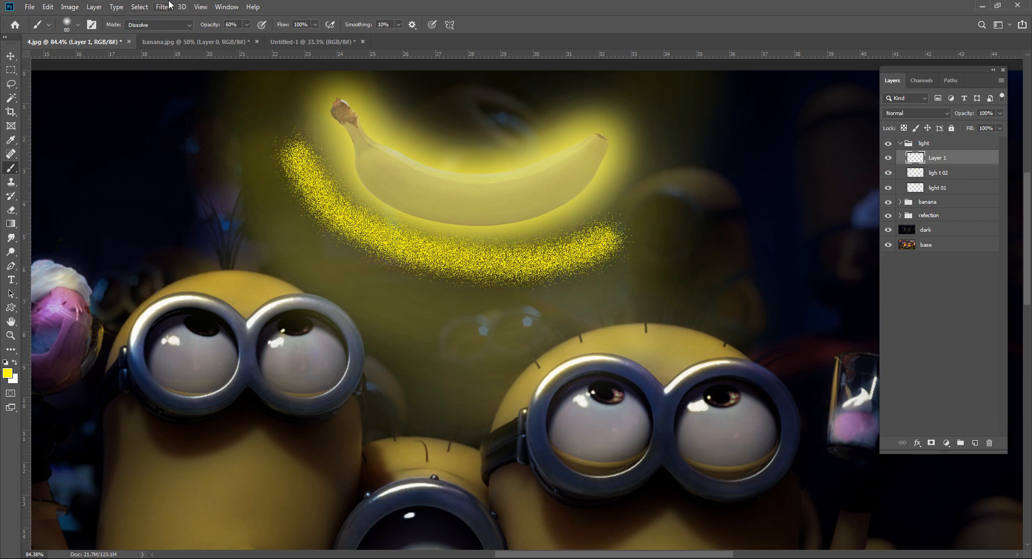
# Apply a Gaussian Blur with a 6.2 px radius to the Dissolve stroke on Layer 1, and delete that layer.
pyautogui.click(168, 7)
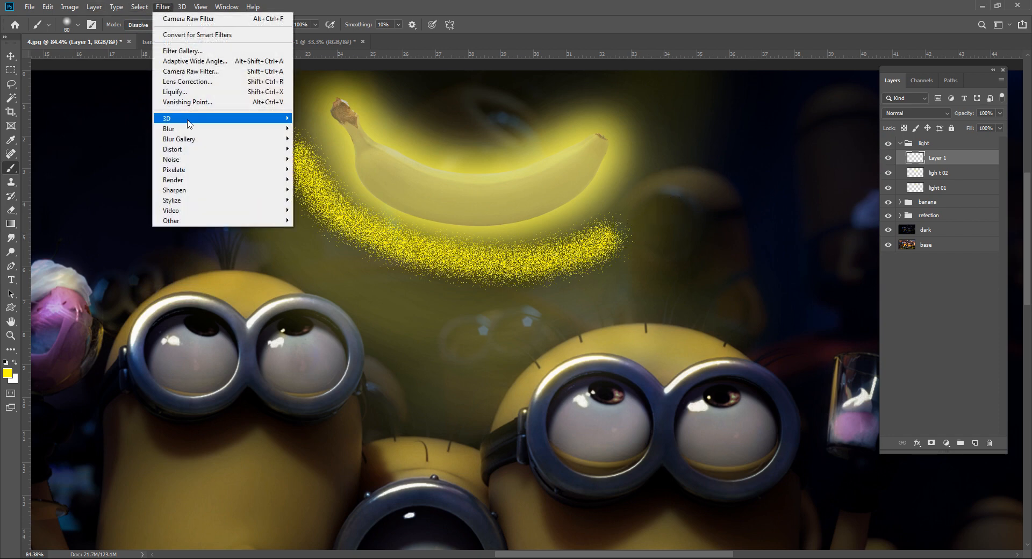
pyautogui.moveTo(189, 129)
pyautogui.click(340, 175)
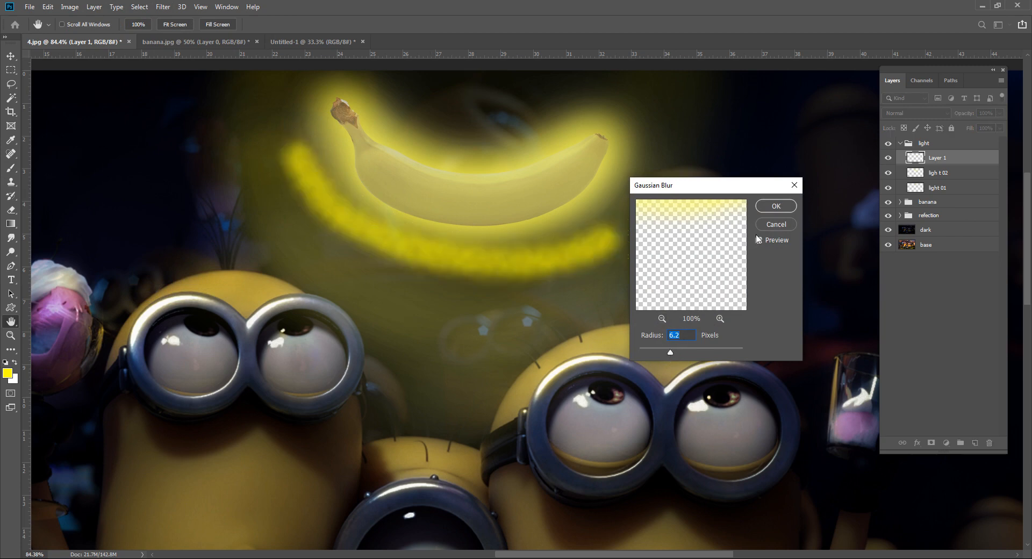
pyautogui.click(790, 205)
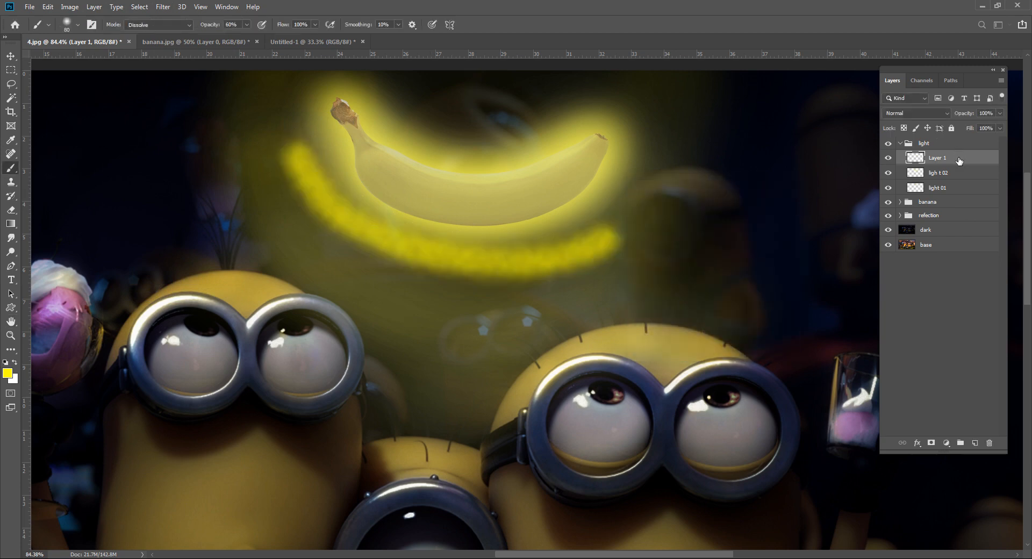
pyautogui.hotkey('ctrl', 'e')
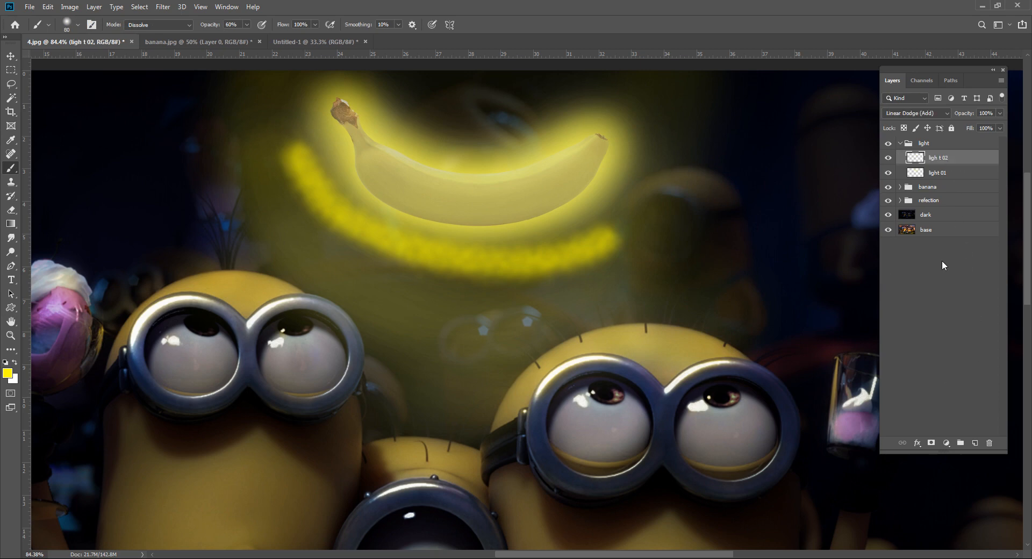
pyautogui.click(926, 252)
# Scatter fine yellow specks around the banana with the sparlek 01 brush on a new layer in the light group.
pyautogui.rightClick(446, 277)
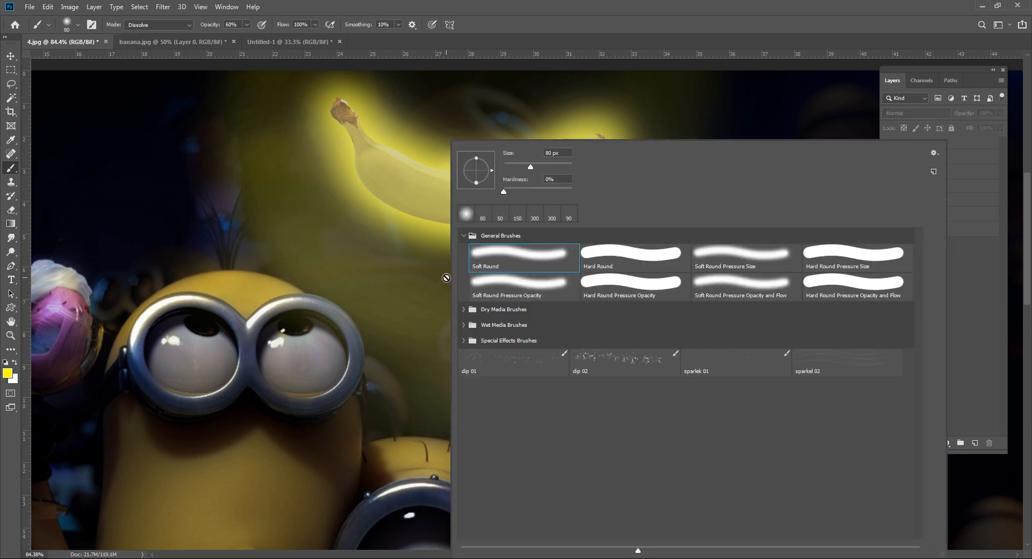
pyautogui.click(736, 363)
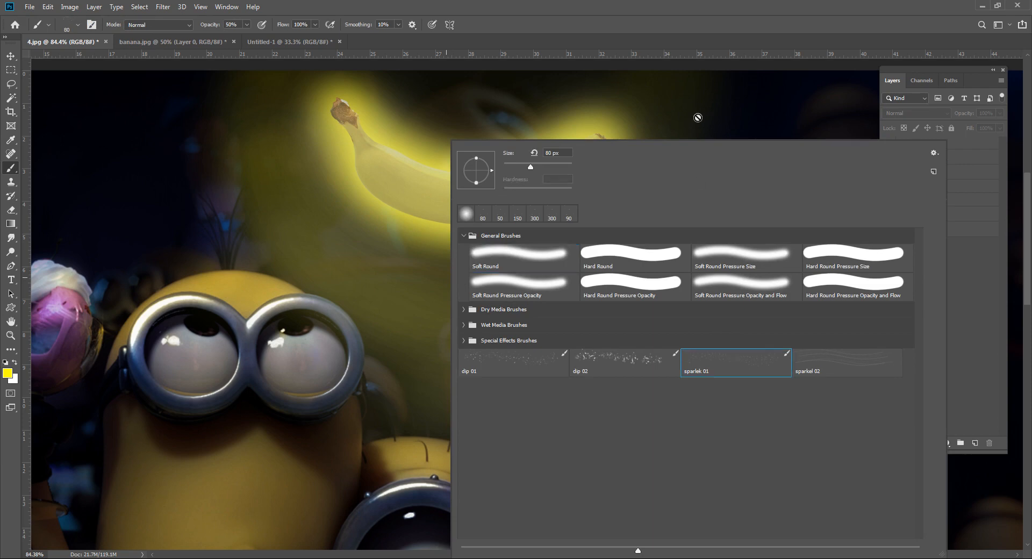
pyautogui.click(610, 184)
pyautogui.click(501, 212)
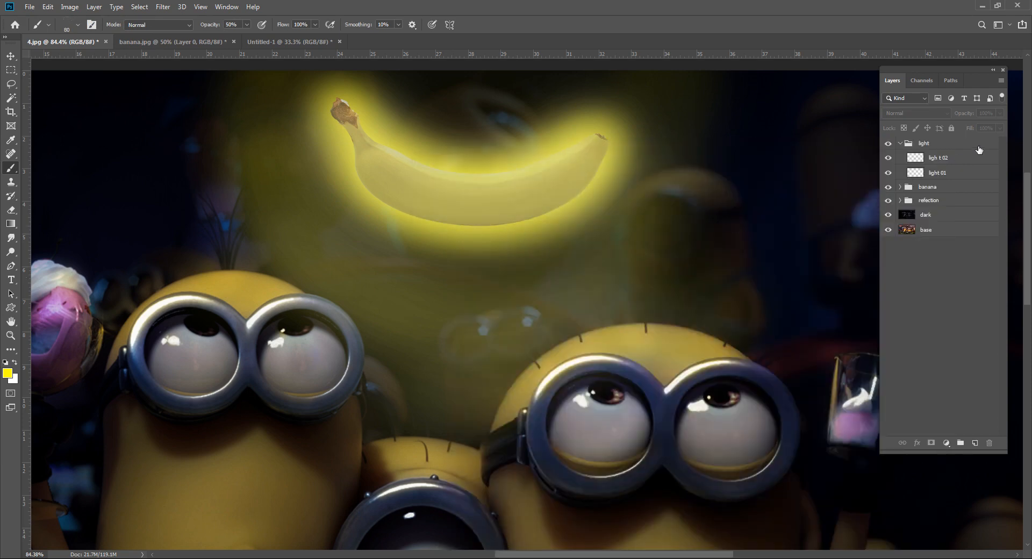
pyautogui.click(975, 442)
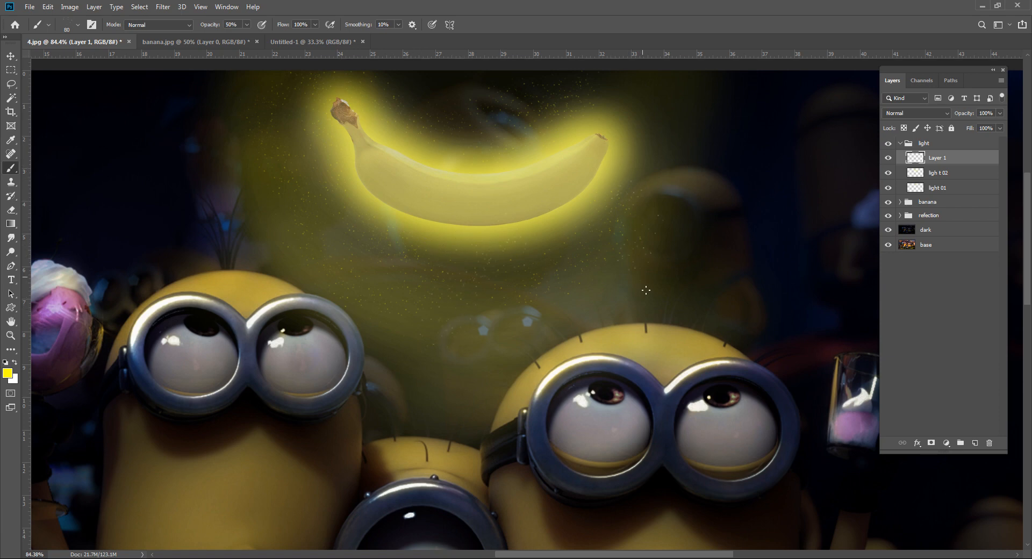
pyautogui.moveTo(642, 281); pyautogui.dragTo(610, 280)
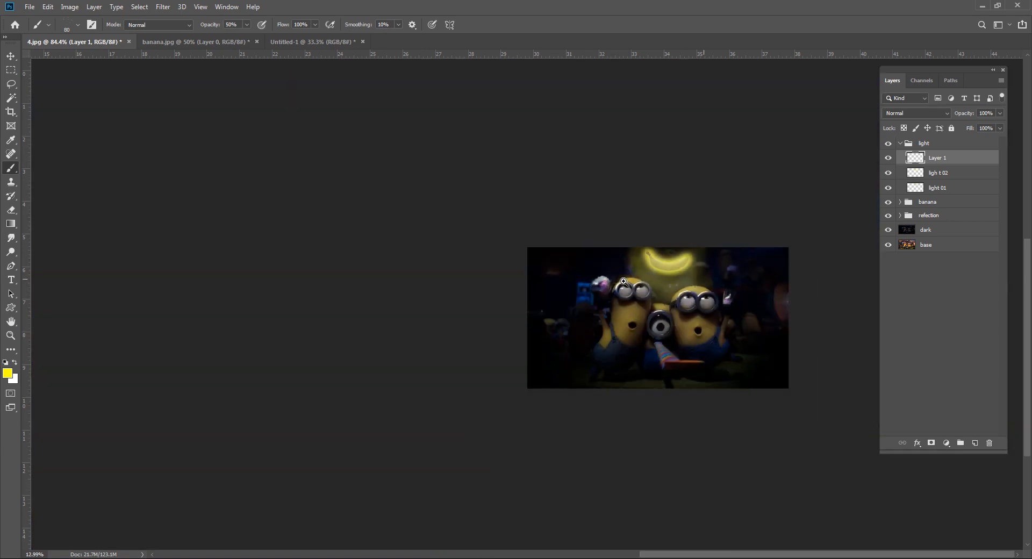
pyautogui.moveTo(626, 231); pyautogui.dragTo(679, 230)
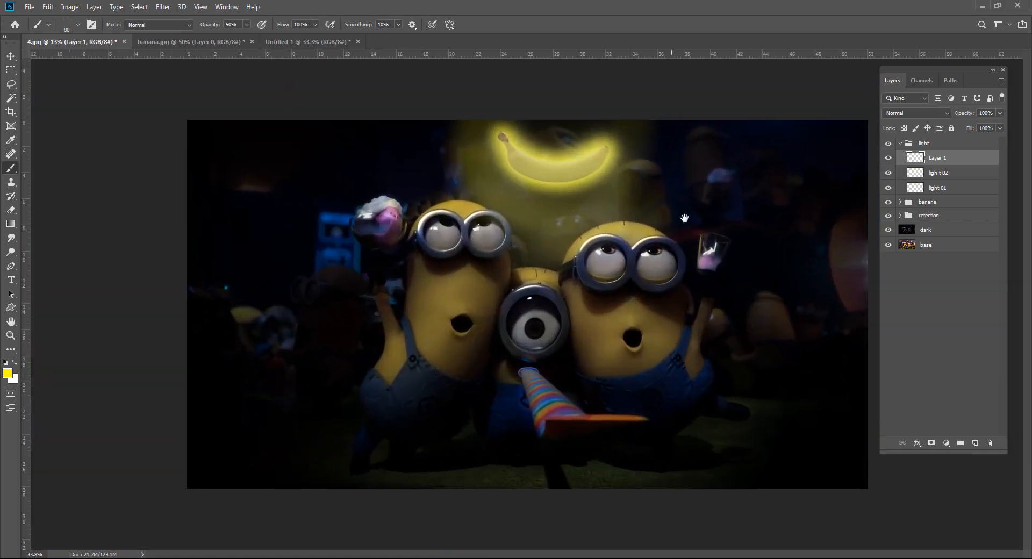
pyautogui.moveTo(746, 180)
pyautogui.mouseDown()
pyautogui.moveTo(762, 188)
pyautogui.moveTo(748, 191)
pyautogui.mouseUp()
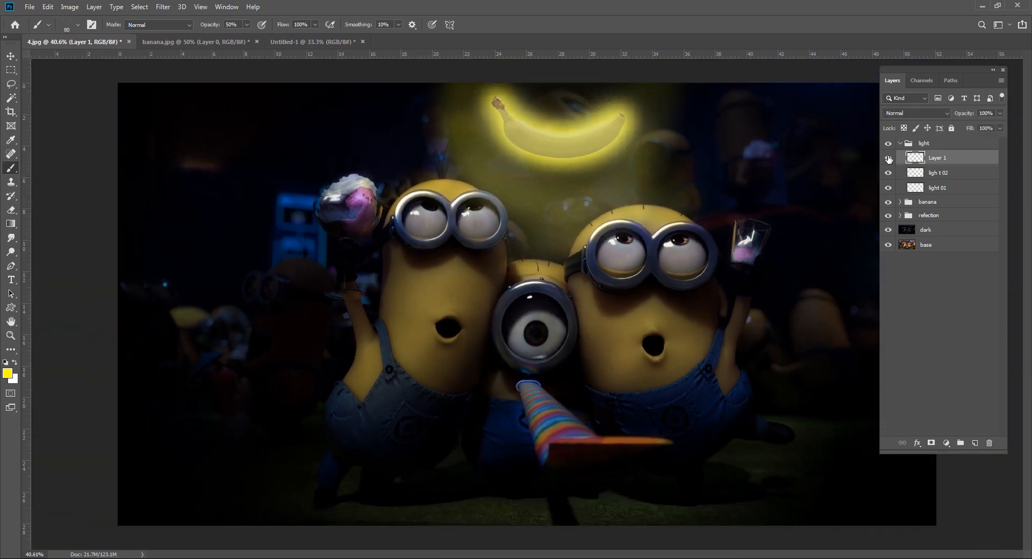
pyautogui.click(968, 329)
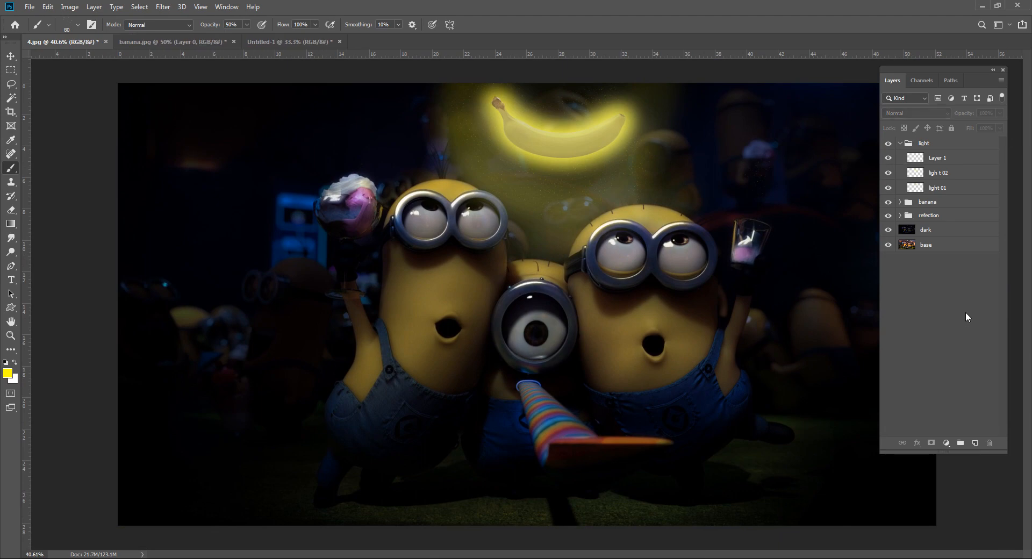
# Collapse the light group and add a Curves adjustment above it, raising the midtones of the RGB curve.
pyautogui.click(949, 149)
pyautogui.click(900, 143)
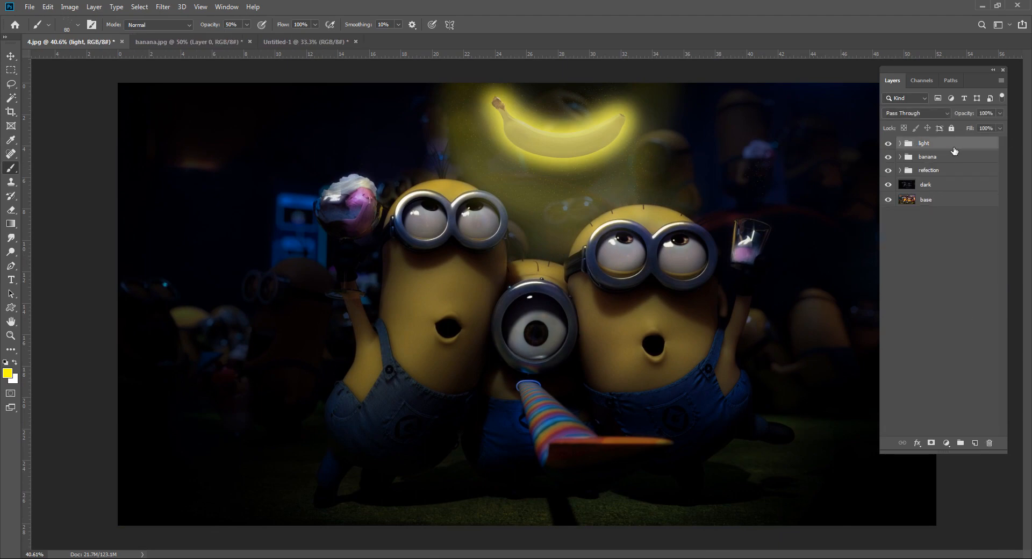
pyautogui.click(946, 443)
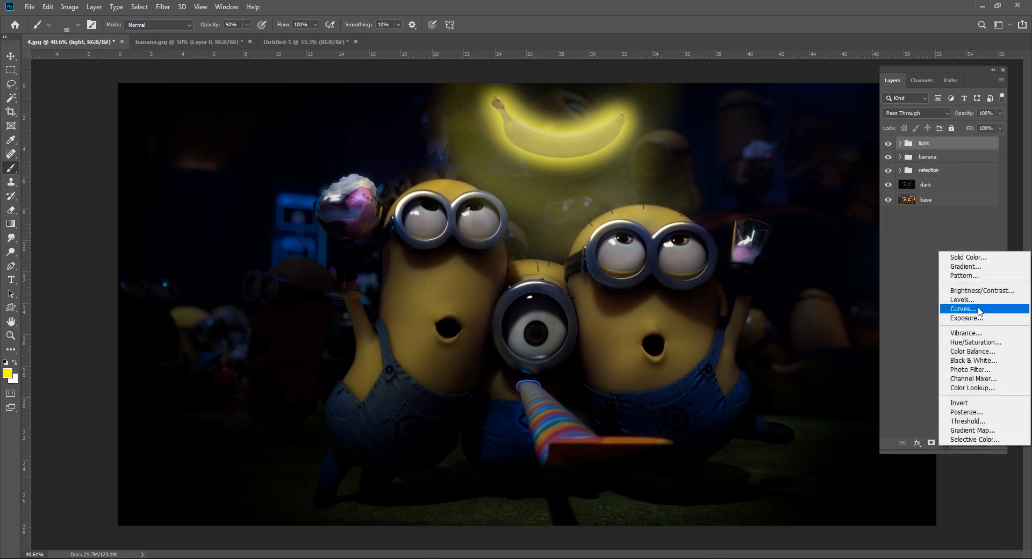
pyautogui.click(978, 311)
pyautogui.moveTo(297, 228); pyautogui.dragTo(290, 214)
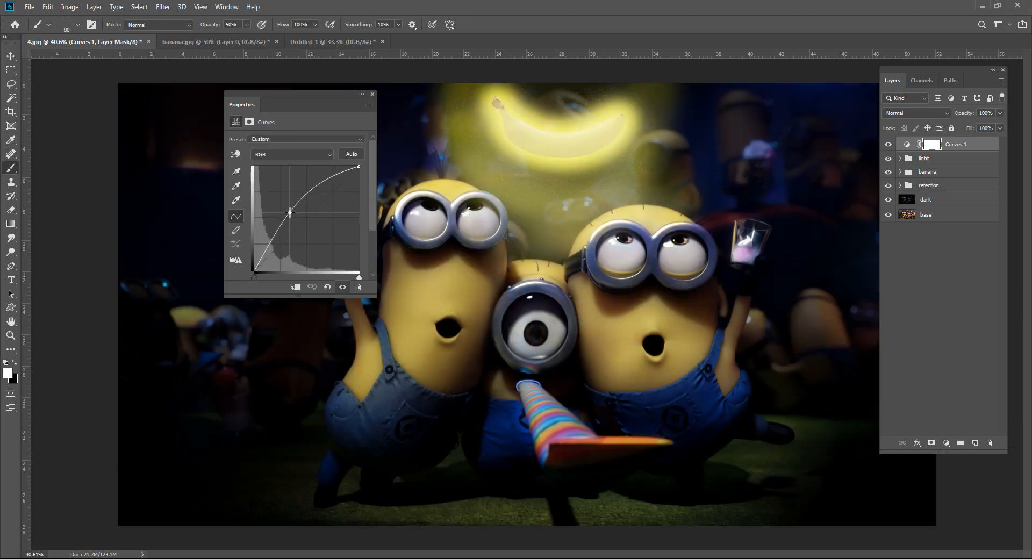
pyautogui.click(372, 94)
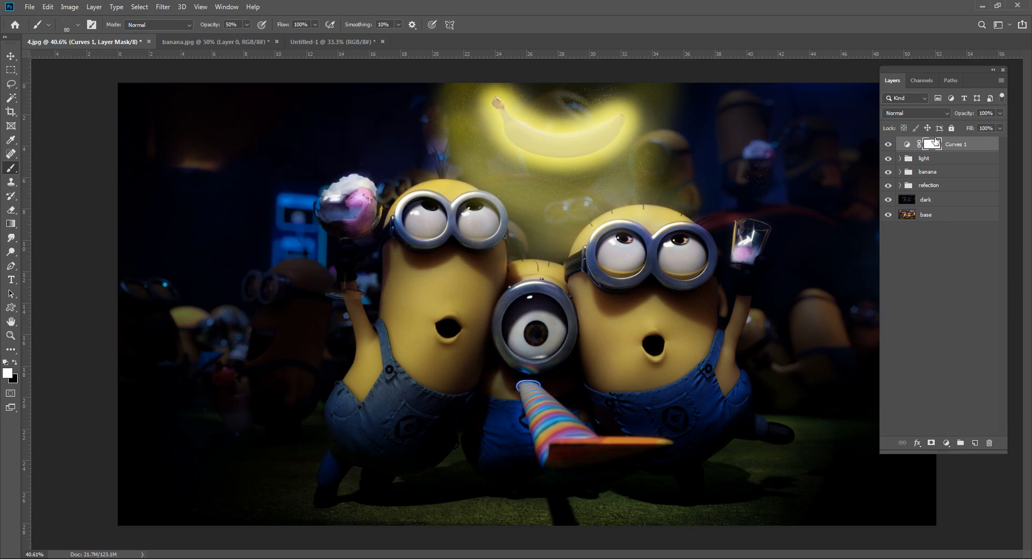
# Set the Curves 1 blend mode to Linear Dodge (Add) and invert its mask to black.
pyautogui.click(939, 113)
pyautogui.click(916, 217)
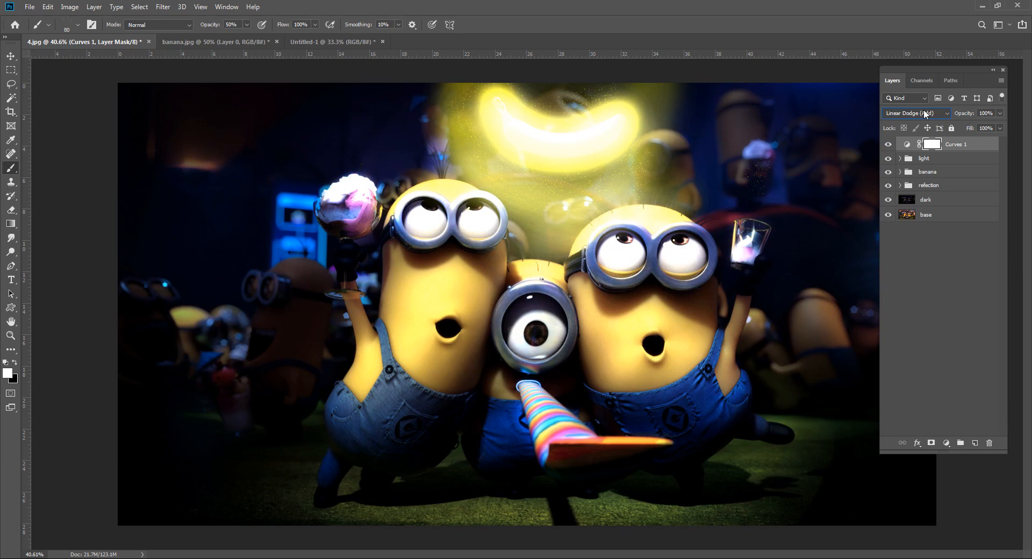
pyautogui.hotkey('ctrl', 'i')
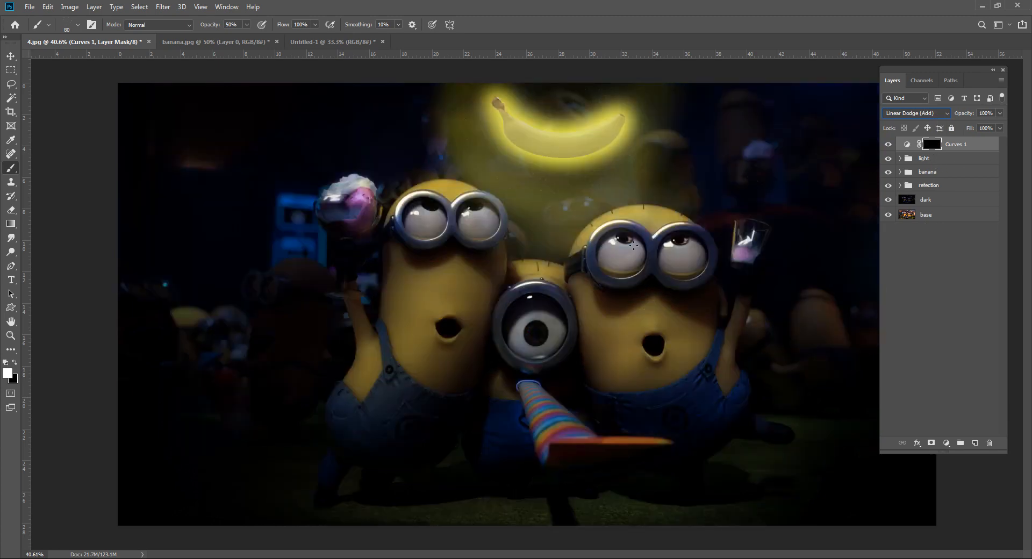
# Paint white on the Curves mask over the left minion's goggles and ice cream cup, using an 80 px Soft Round brush at 13% opacity.
pyautogui.rightClick(622, 228)
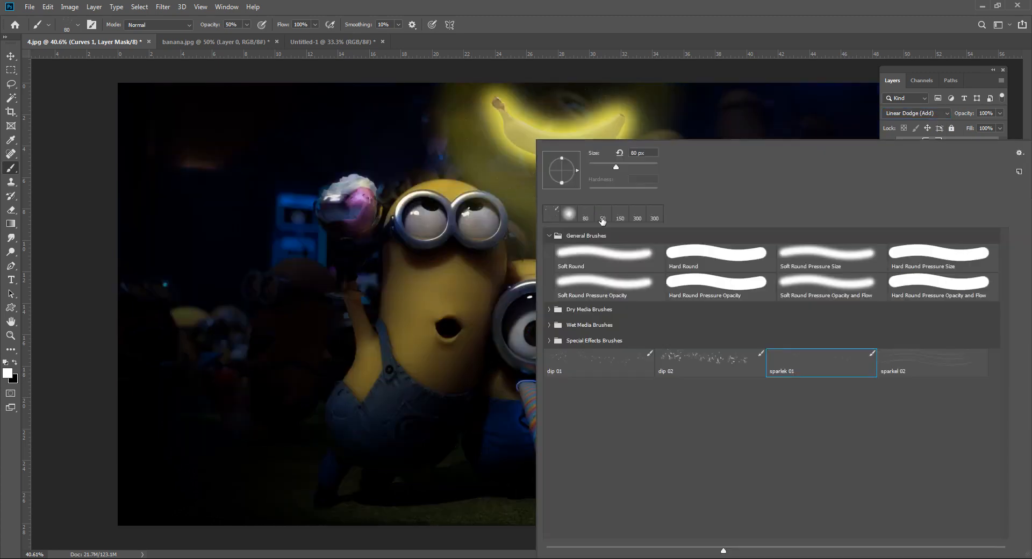
pyautogui.click(587, 250)
pyautogui.press('Return')
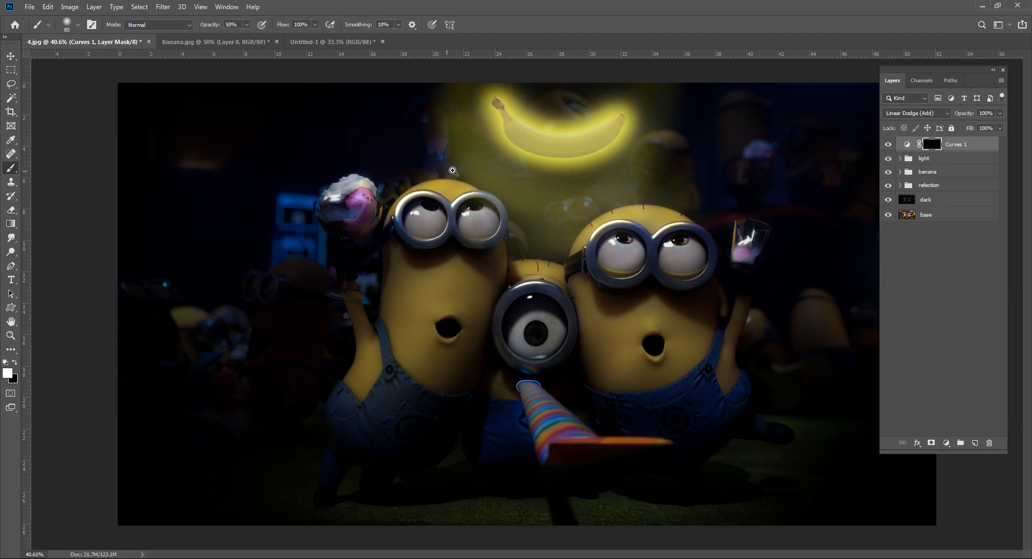
pyautogui.moveTo(453, 171); pyautogui.dragTo(468, 186)
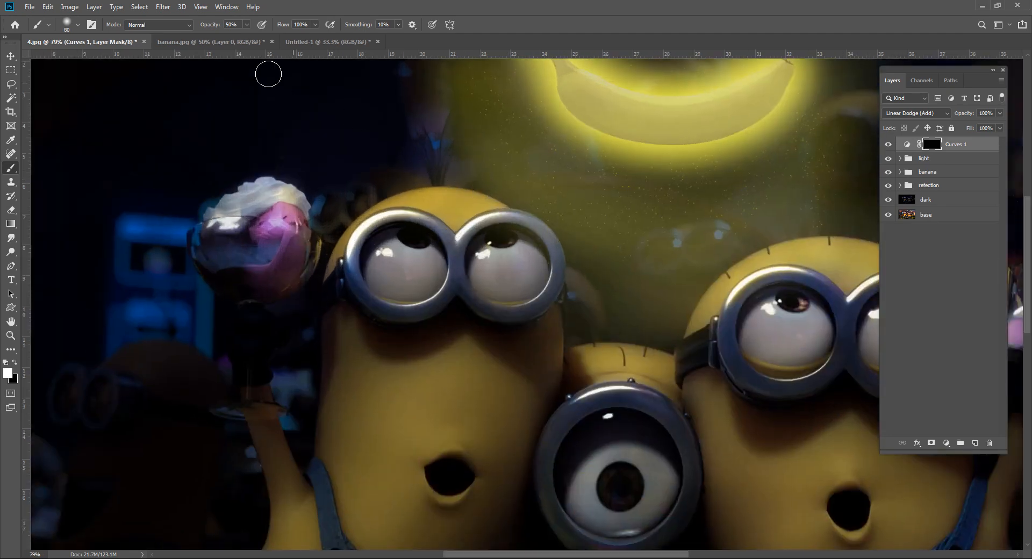
pyautogui.moveTo(210, 25); pyautogui.dragTo(194, 27)
pyautogui.moveTo(488, 207)
pyautogui.mouseDown()
pyautogui.moveTo(410, 205)
pyautogui.moveTo(337, 246)
pyautogui.mouseUp()
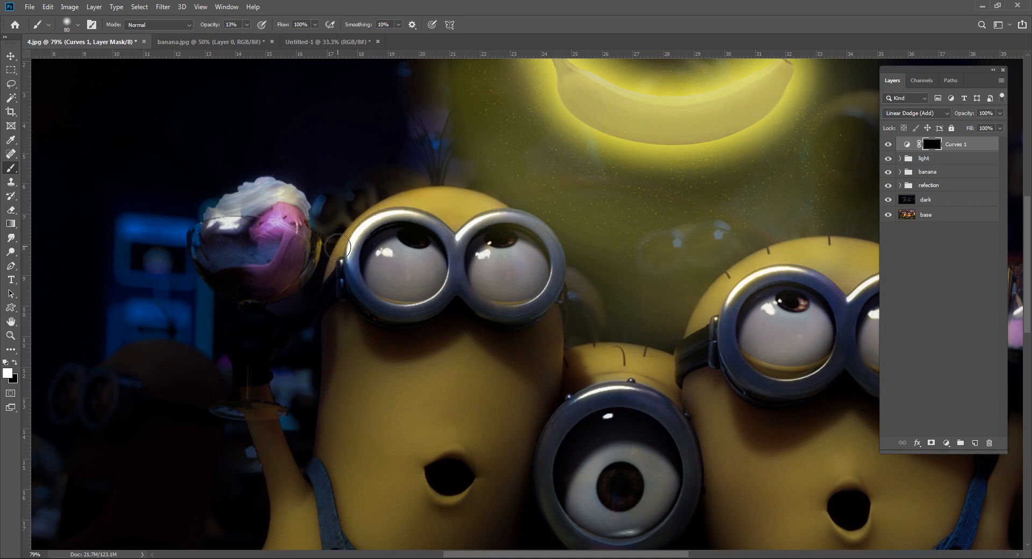
pyautogui.moveTo(240, 205)
pyautogui.mouseDown()
pyautogui.moveTo(296, 280)
pyautogui.moveTo(298, 272)
pyautogui.moveTo(290, 302)
pyautogui.moveTo(267, 234)
pyautogui.moveTo(267, 190)
pyautogui.moveTo(226, 227)
pyautogui.mouseUp()
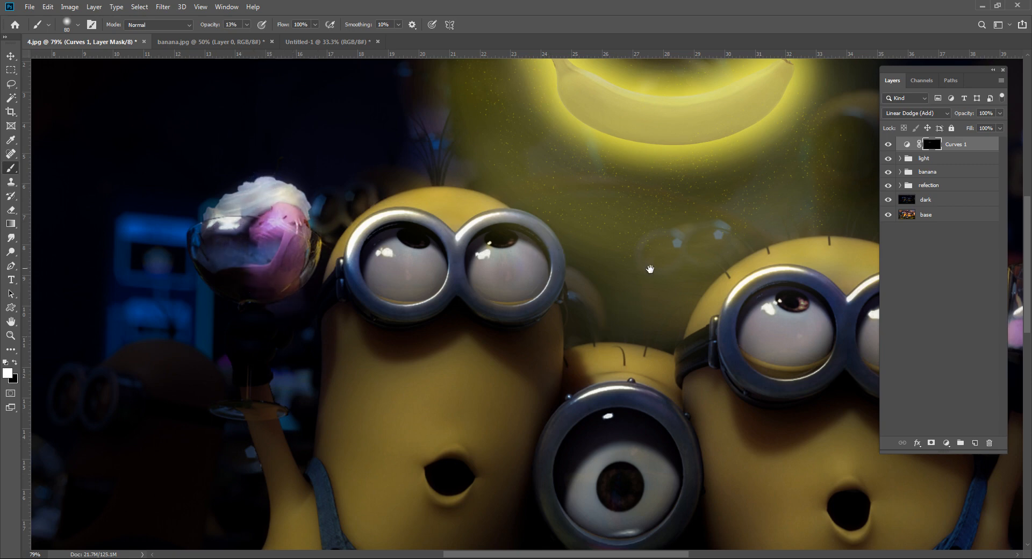
# Paint light on the Curves mask over the right minion's goggles, head and glass, and touch up the left minion's head.
pyautogui.moveTo(650, 268); pyautogui.dragTo(571, 257)
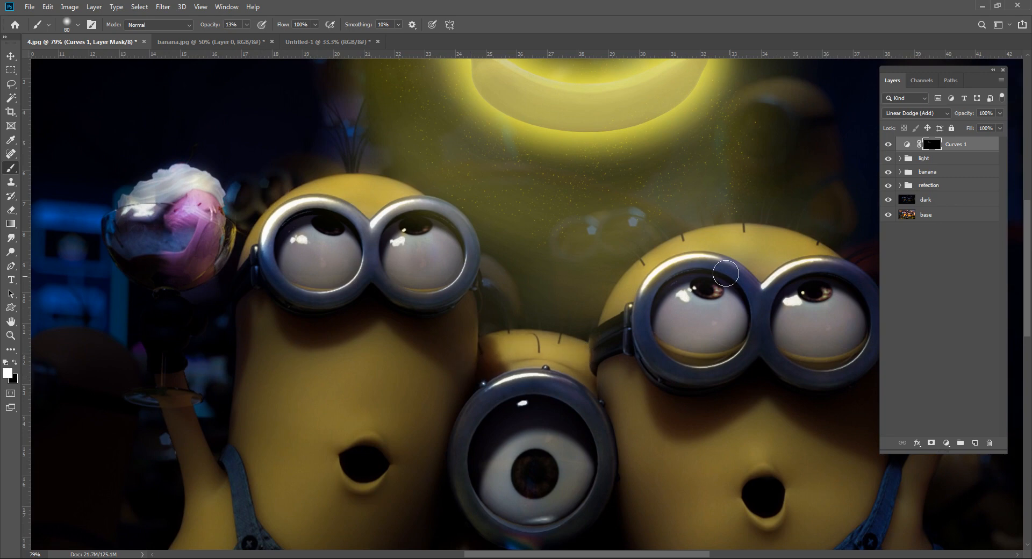
pyautogui.moveTo(715, 269); pyautogui.dragTo(632, 215)
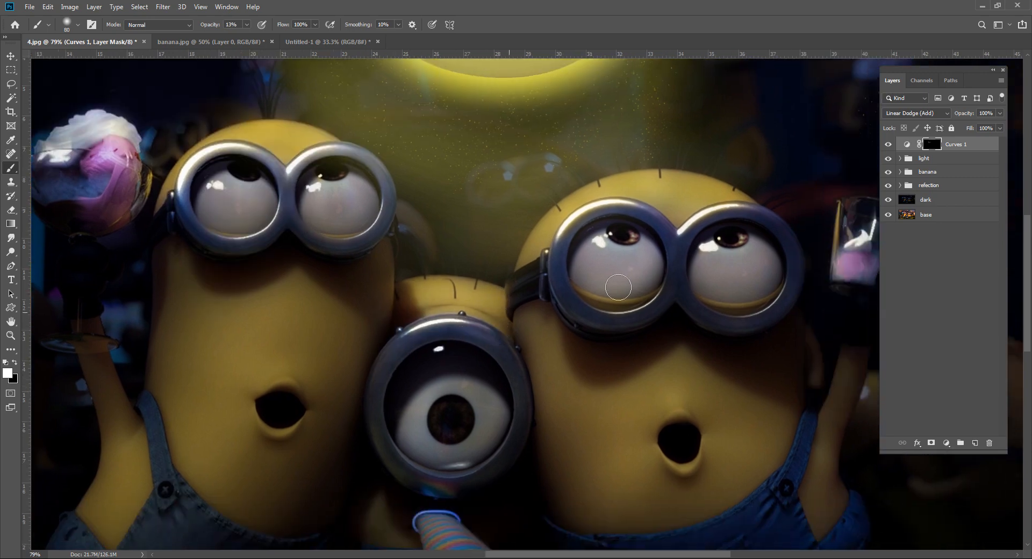
pyautogui.moveTo(618, 288); pyautogui.dragTo(510, 291)
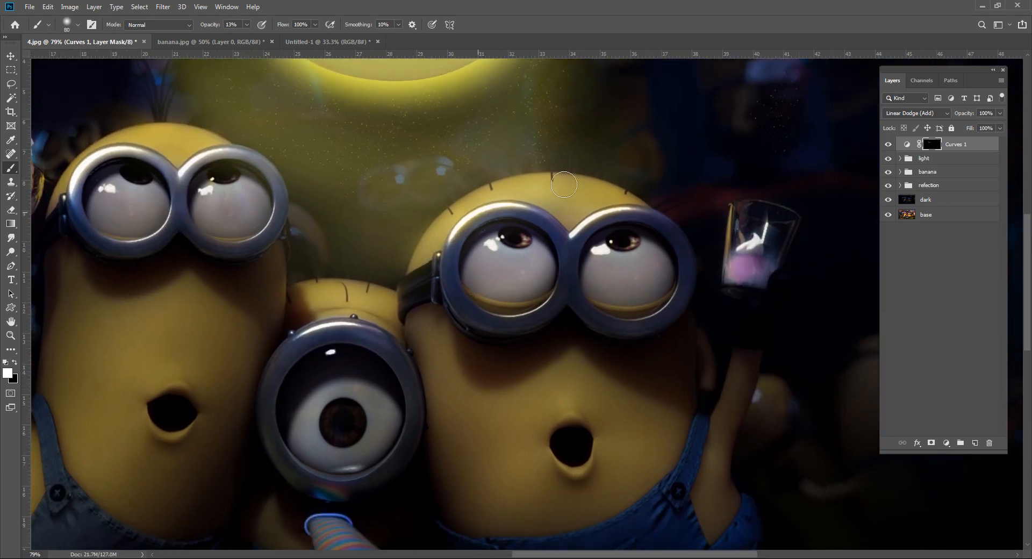
pyautogui.moveTo(432, 258)
pyautogui.mouseDown()
pyautogui.moveTo(538, 172)
pyautogui.moveTo(602, 176)
pyautogui.mouseUp()
pyautogui.moveTo(500, 189); pyautogui.dragTo(611, 201)
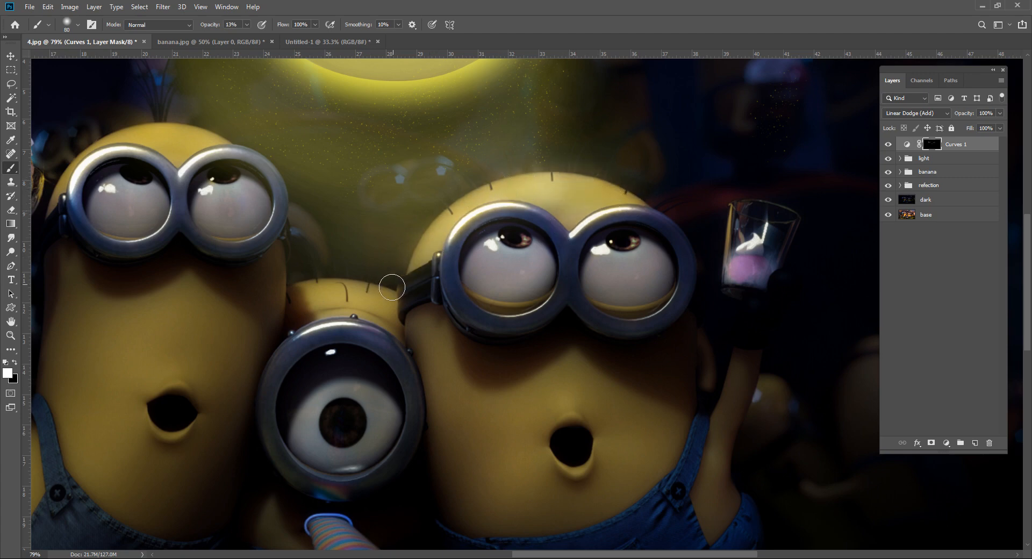
pyautogui.moveTo(740, 210)
pyautogui.mouseDown()
pyautogui.moveTo(729, 273)
pyautogui.moveTo(752, 206)
pyautogui.mouseUp()
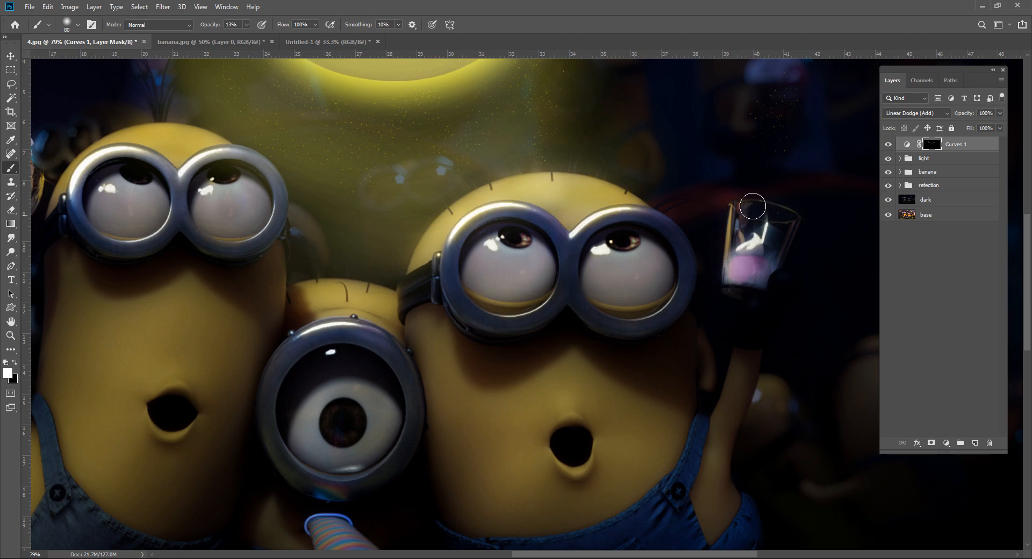
pyautogui.scroll(-2, 752, 206)
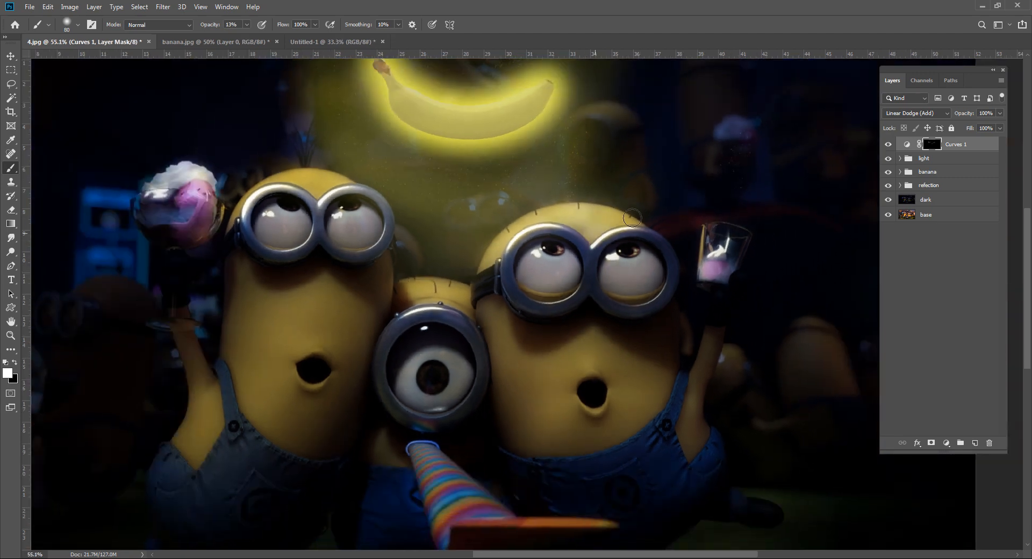
pyautogui.moveTo(329, 180)
pyautogui.mouseDown()
pyautogui.moveTo(242, 188)
pyautogui.moveTo(234, 213)
pyautogui.mouseUp()
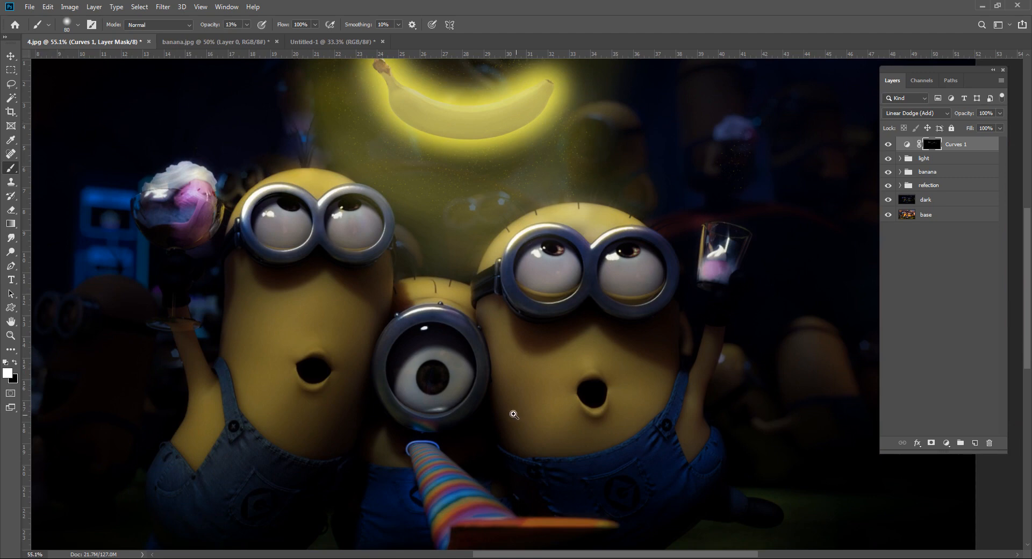
# Paint light on the Curves mask along the striped party horn, and deselect the Curves layer.
pyautogui.scroll(-3, 514, 414)
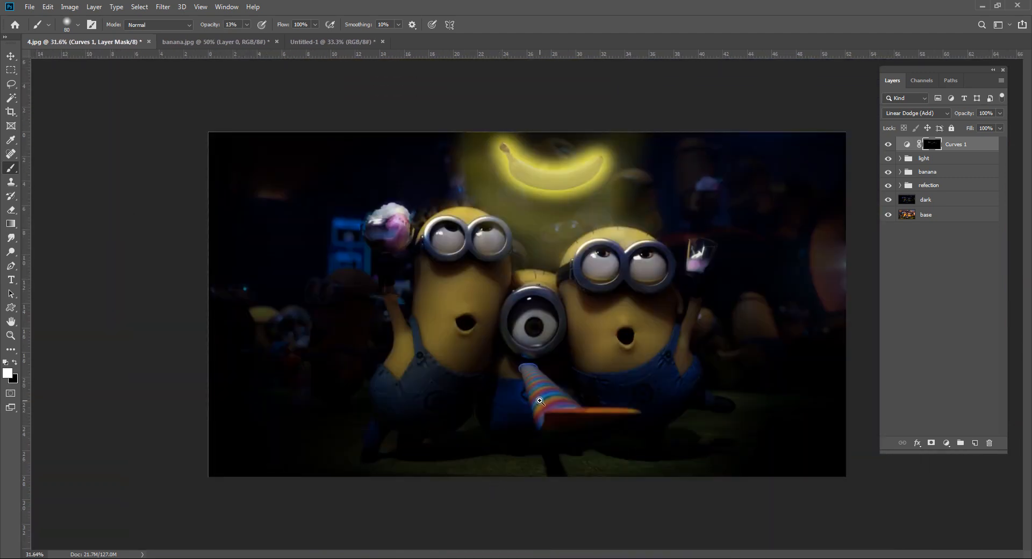
pyautogui.scroll(4, 553, 373)
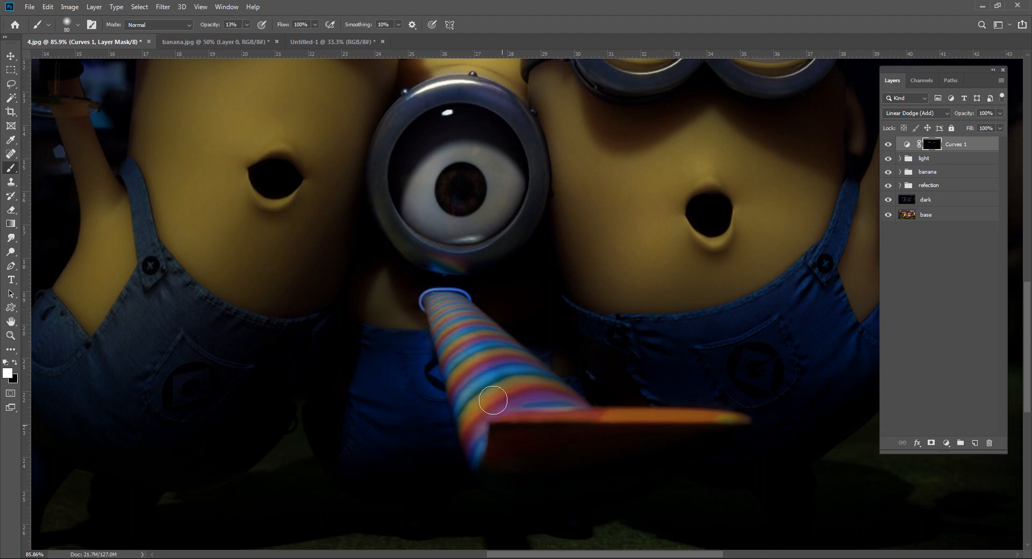
pyautogui.moveTo(505, 354)
pyautogui.mouseDown()
pyautogui.moveTo(502, 370)
pyautogui.moveTo(571, 449)
pyautogui.moveTo(521, 415)
pyautogui.moveTo(735, 417)
pyautogui.moveTo(555, 410)
pyautogui.moveTo(485, 433)
pyautogui.moveTo(501, 450)
pyautogui.mouseUp()
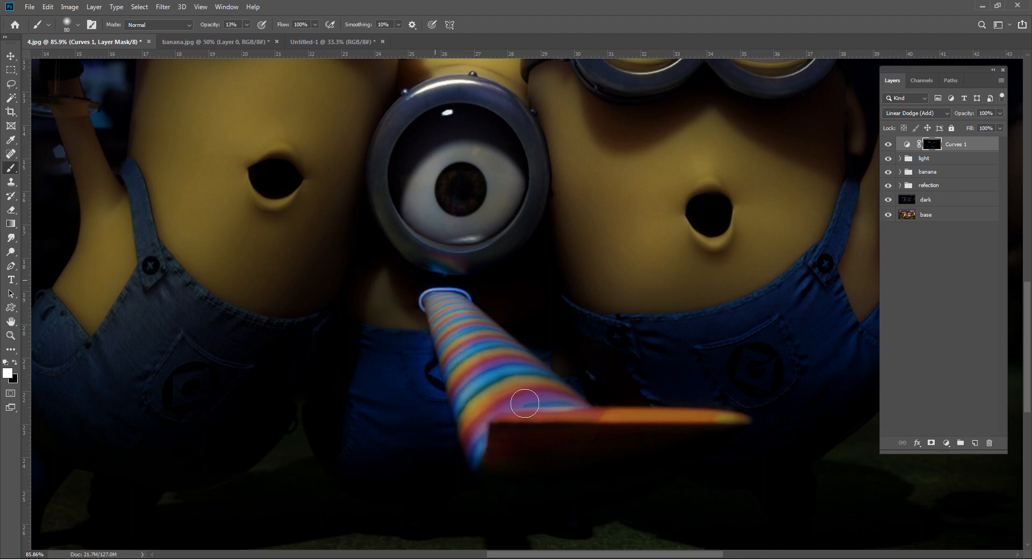
pyautogui.moveTo(516, 347)
pyautogui.mouseDown()
pyautogui.moveTo(595, 413)
pyautogui.moveTo(718, 416)
pyautogui.moveTo(541, 418)
pyautogui.mouseUp()
pyautogui.scroll(-5, 629, 364)
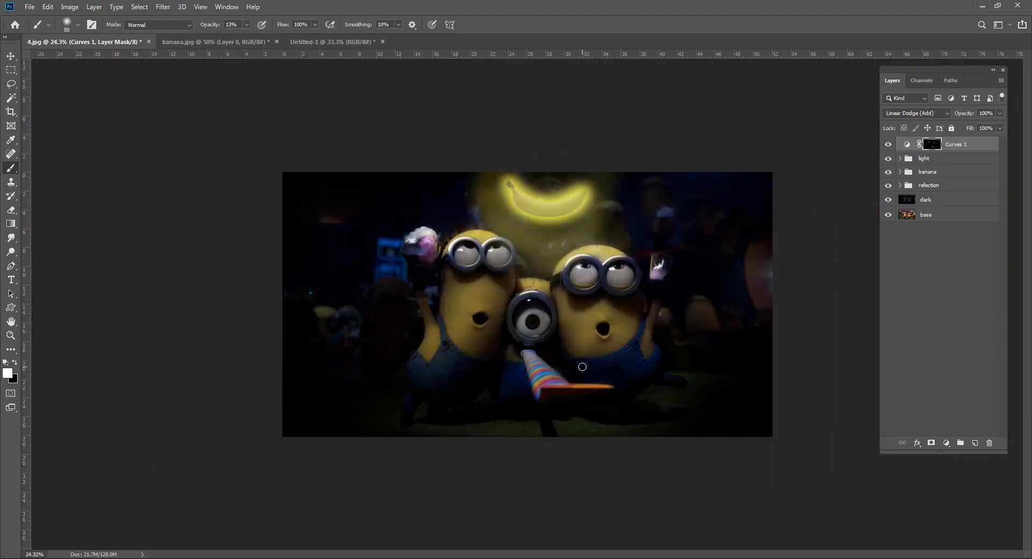
pyautogui.click(935, 242)
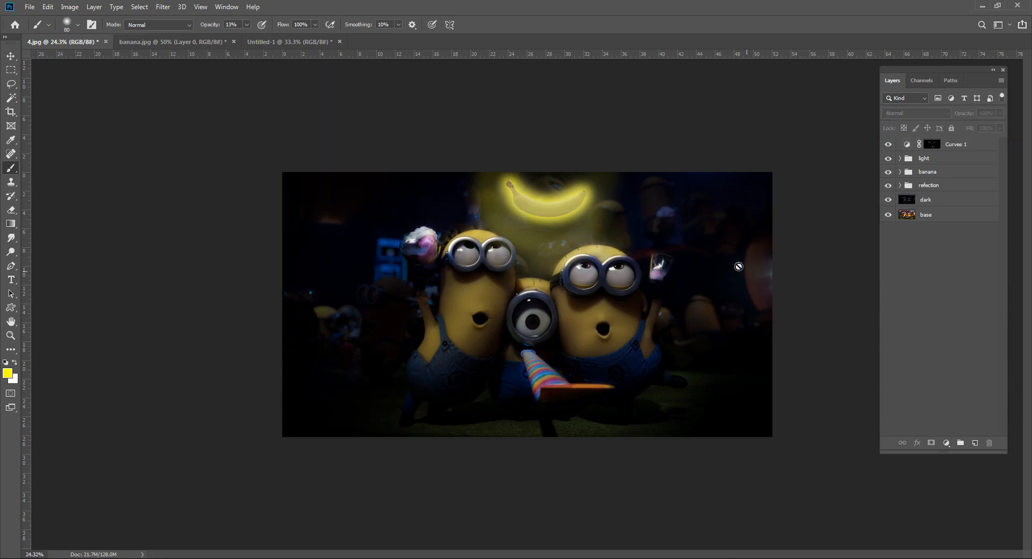
# Touch up the light over the right minion's glass on the Curves 1 mask and undo the last stroke.
pyautogui.scroll(5, 739, 266)
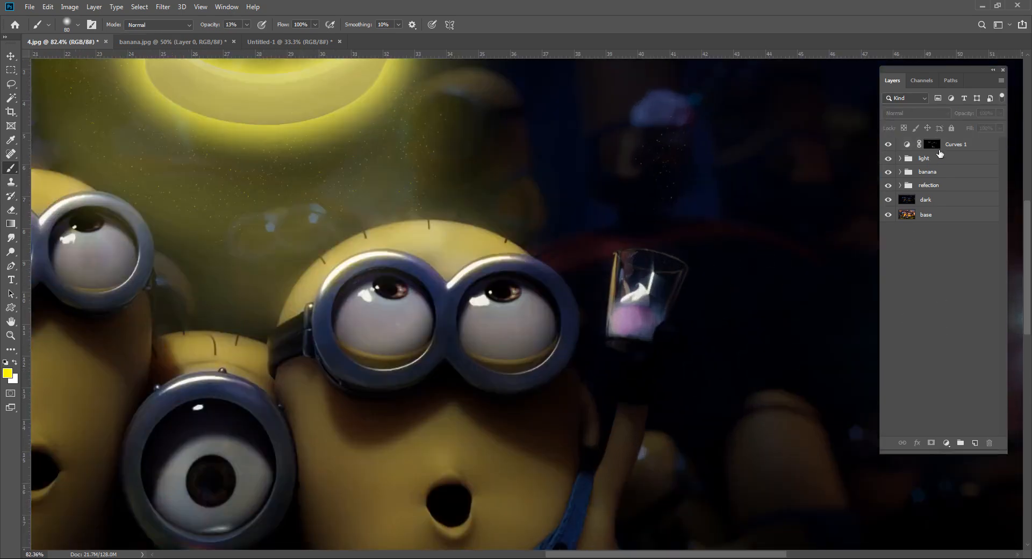
pyautogui.click(936, 159)
pyautogui.click(933, 146)
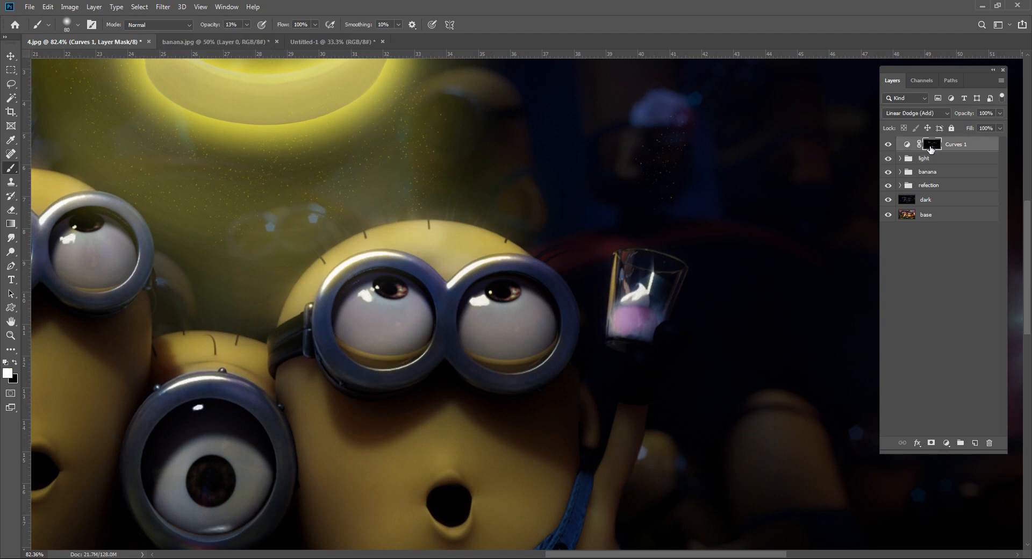
pyautogui.moveTo(687, 257)
pyautogui.mouseDown()
pyautogui.moveTo(609, 317)
pyautogui.moveTo(638, 253)
pyautogui.moveTo(635, 332)
pyautogui.mouseUp()
pyautogui.moveTo(575, 508); pyautogui.dragTo(627, 402)
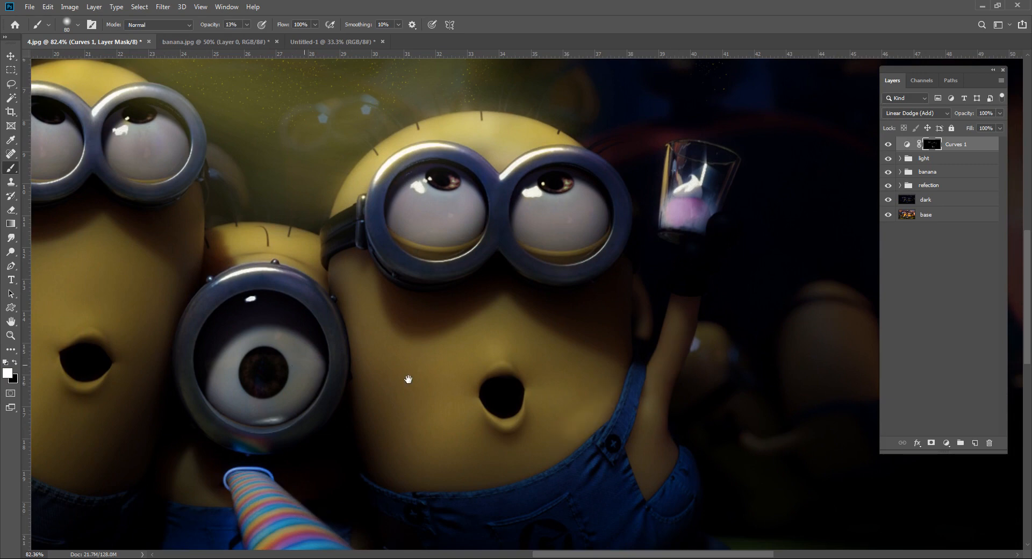
pyautogui.hotkey('ctrl', 'z')
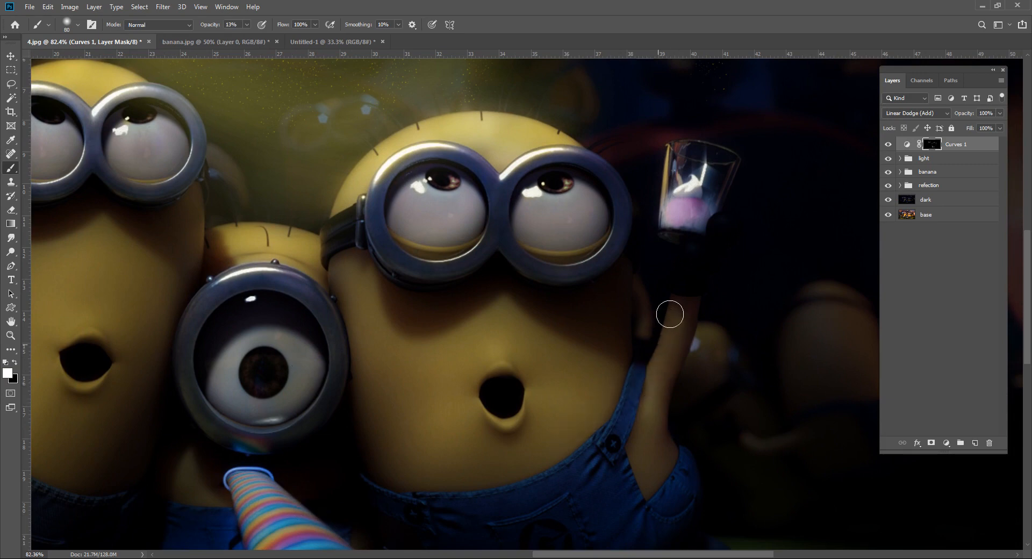
pyautogui.moveTo(363, 380); pyautogui.dragTo(800, 444)
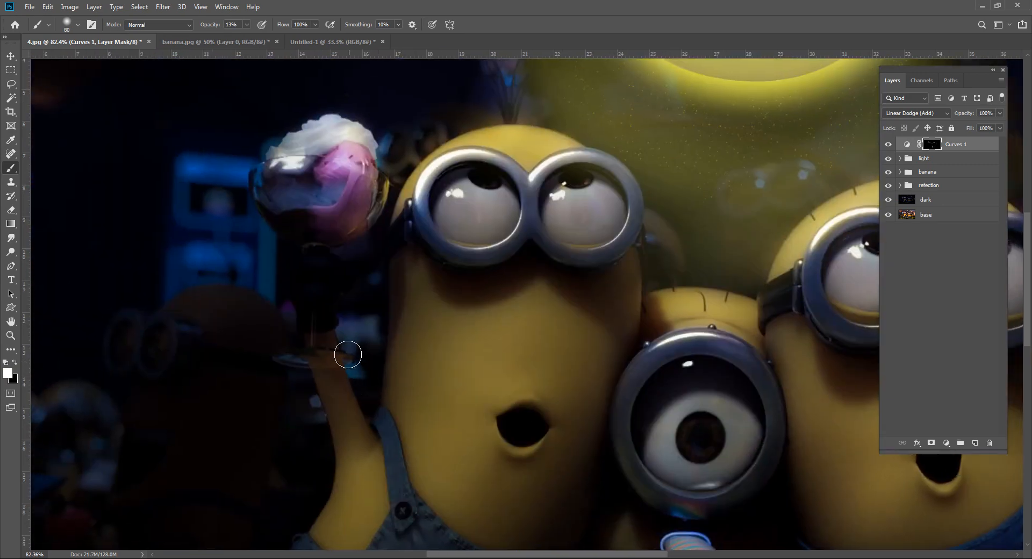
pyautogui.scroll(-3, 650, 347)
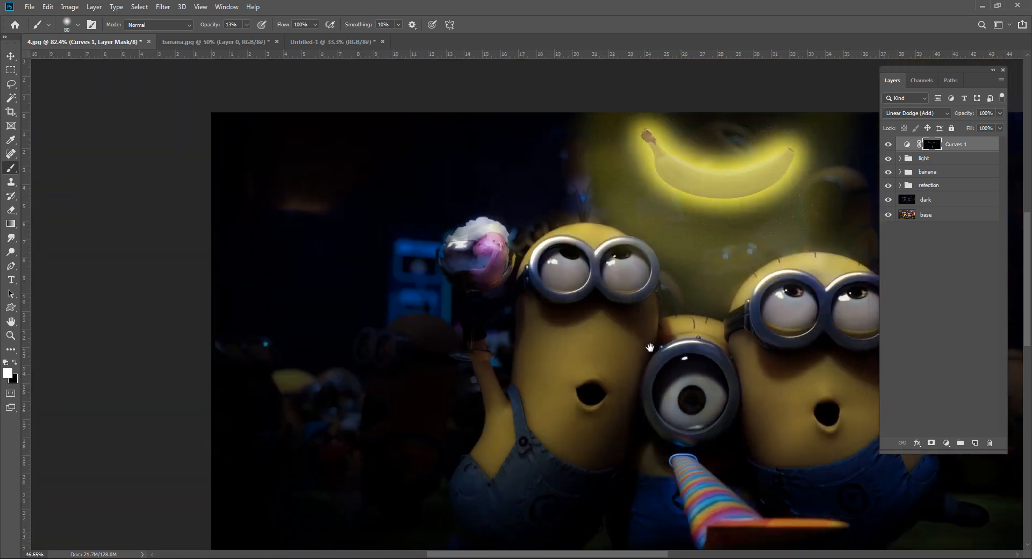
pyautogui.scroll(-3, 649, 348)
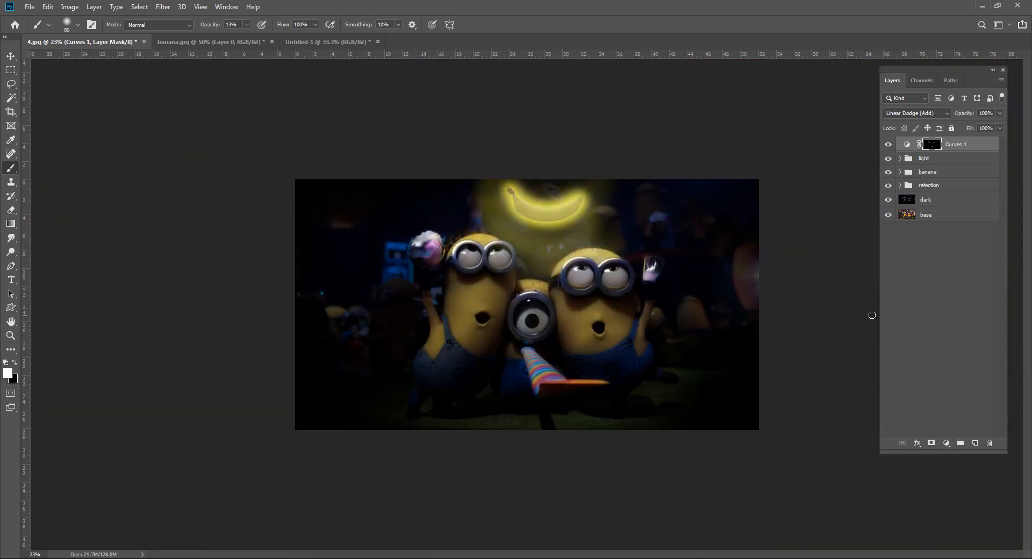
# Stamp all visible layers into a new layer on top of the stack and rename it finel.
pyautogui.click(951, 282)
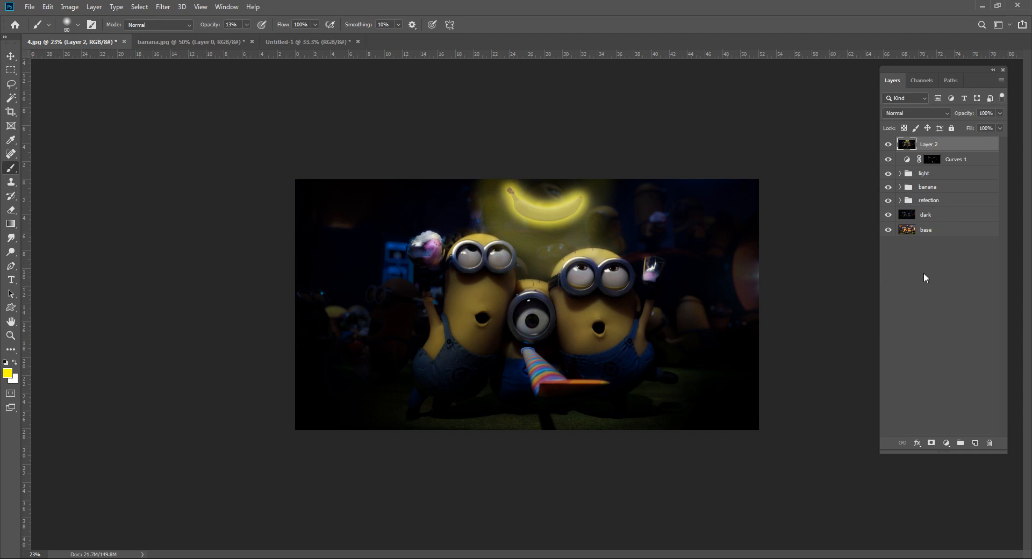
pyautogui.doubleClick(928, 142)
pyautogui.write('finel')
pyautogui.press('Return')
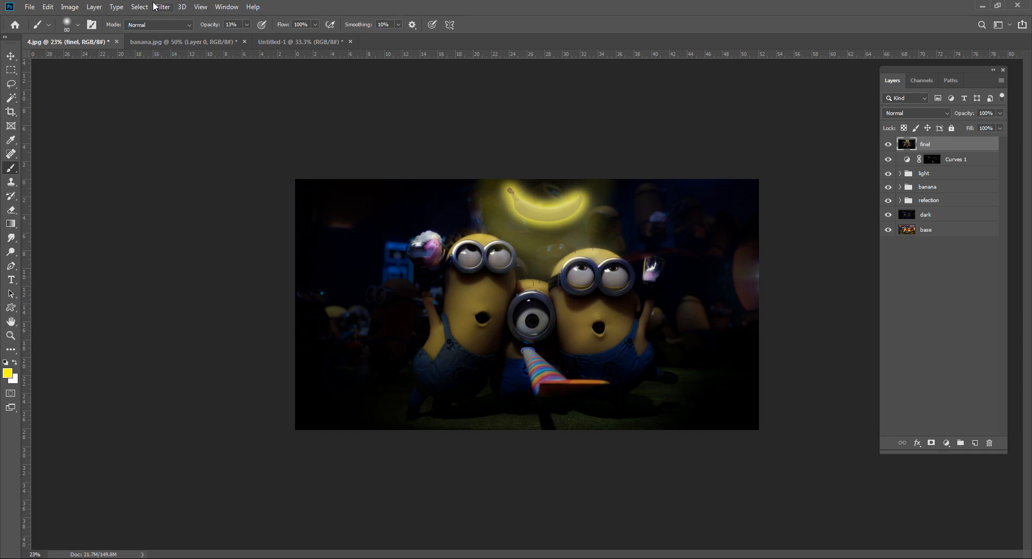
# Start the Camera Raw filter on the finel layer and set Temperature to +8 and Tint to -13.
pyautogui.hotkey('ctrl', 'shift', 'a')
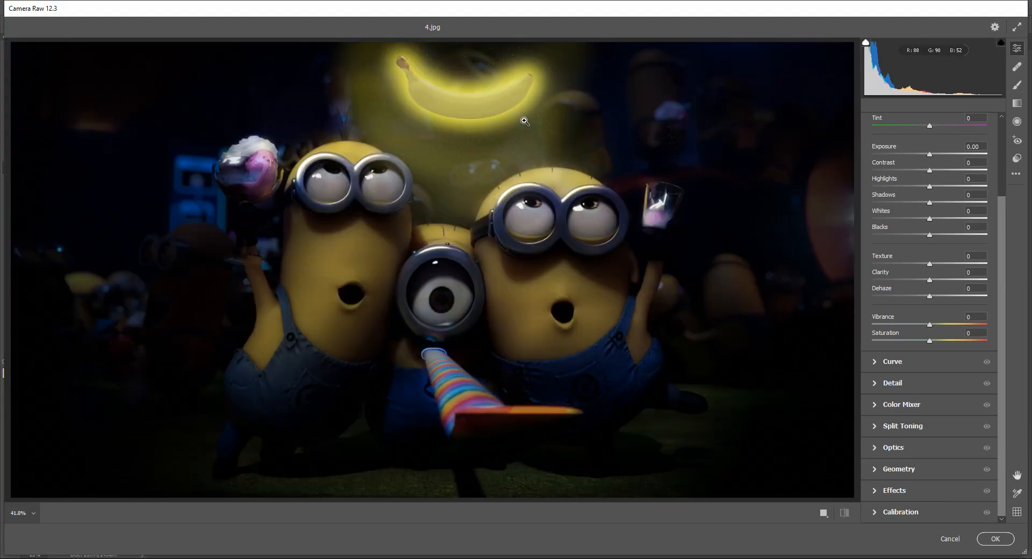
pyautogui.scroll(-2, 559, 204)
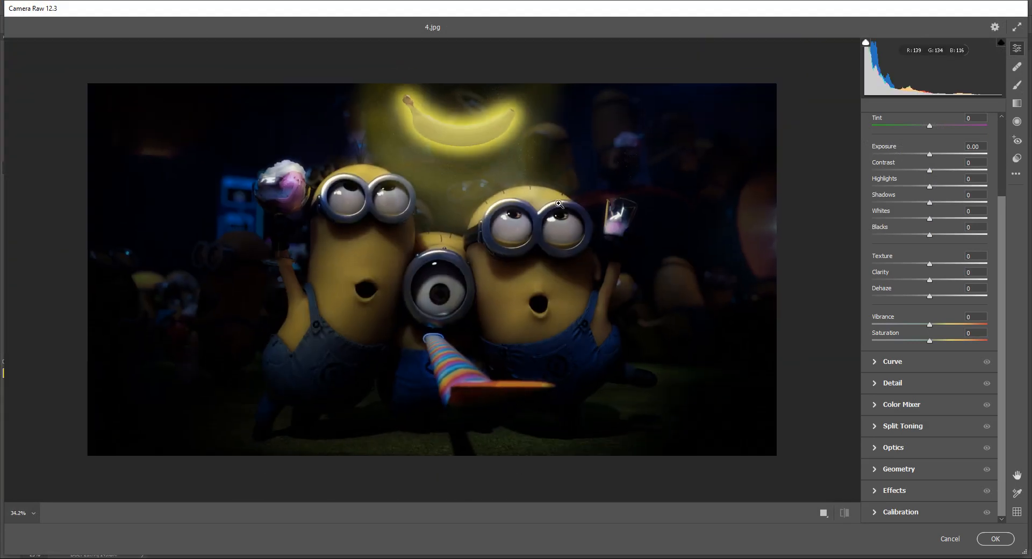
pyautogui.scroll(-2, 559, 204)
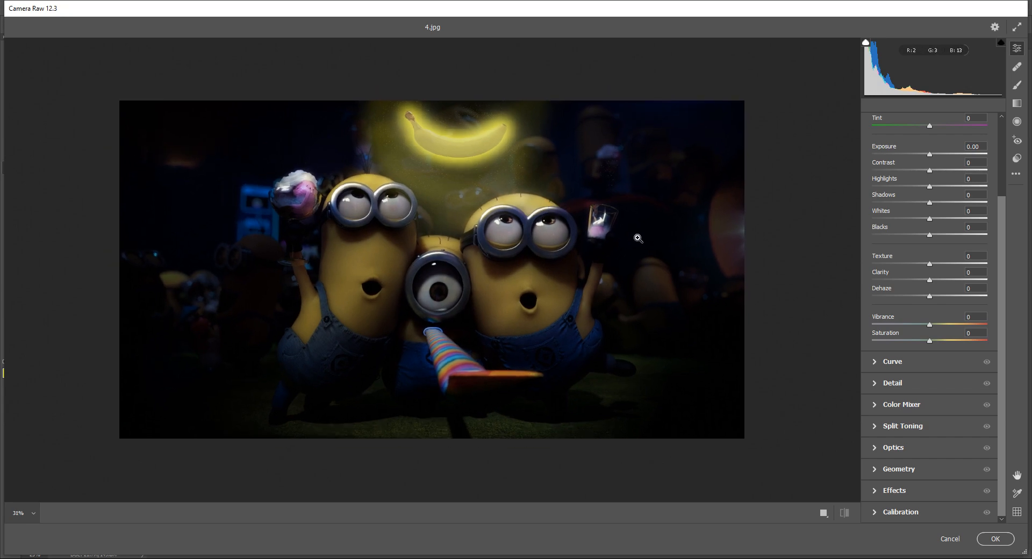
pyautogui.scroll(-1, 702, 258)
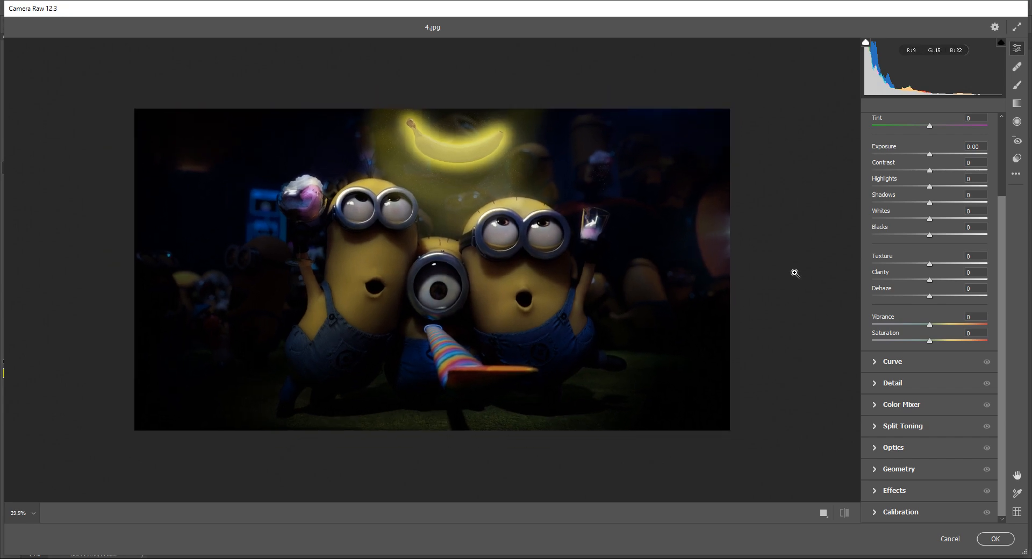
pyautogui.moveTo(1001, 252); pyautogui.dragTo(993, 143)
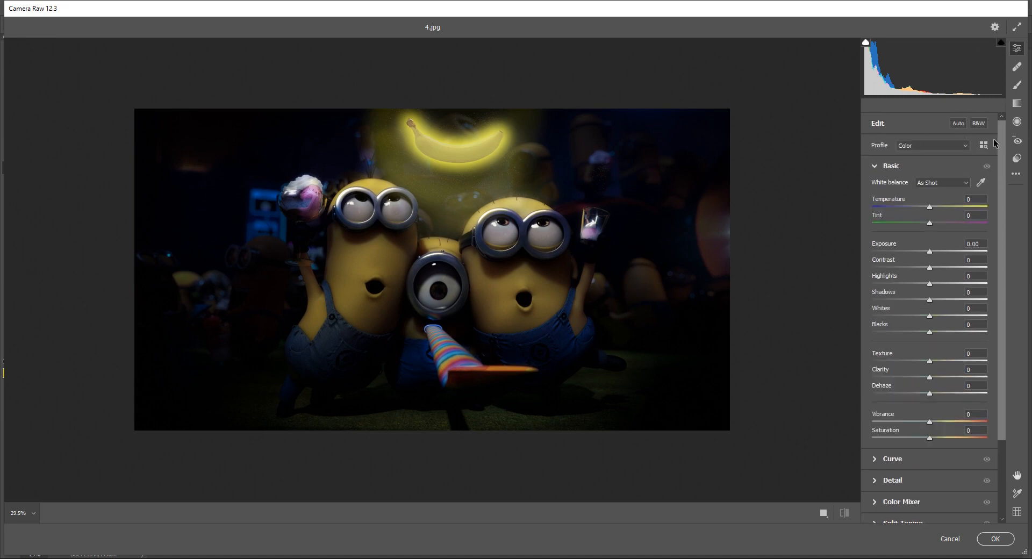
pyautogui.moveTo(930, 210)
pyautogui.mouseDown()
pyautogui.moveTo(936, 200)
pyautogui.moveTo(936, 214)
pyautogui.moveTo(916, 207)
pyautogui.moveTo(932, 205)
pyautogui.mouseUp()
pyautogui.moveTo(931, 209)
pyautogui.mouseDown()
pyautogui.moveTo(919, 222)
pyautogui.moveTo(956, 219)
pyautogui.moveTo(920, 221)
pyautogui.mouseUp()
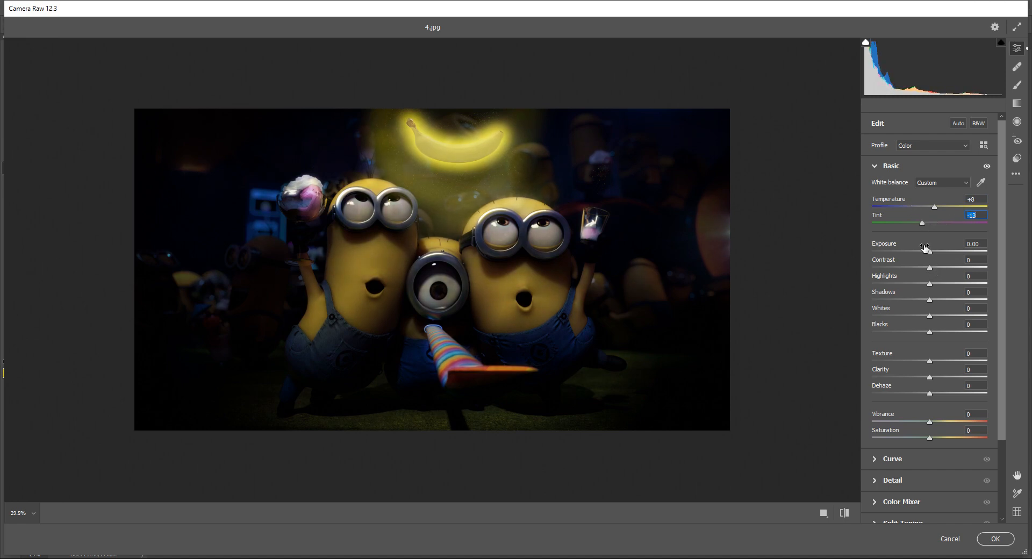
# Set Exposure +0.40, Contrast -13, Highlights +18, Shadows -11, Whites +7, Blacks +21, Texture +4, Clarity +7, Dehaze +10, Vibrance +7 and Saturation +8.
pyautogui.moveTo(931, 251); pyautogui.dragTo(934, 422)
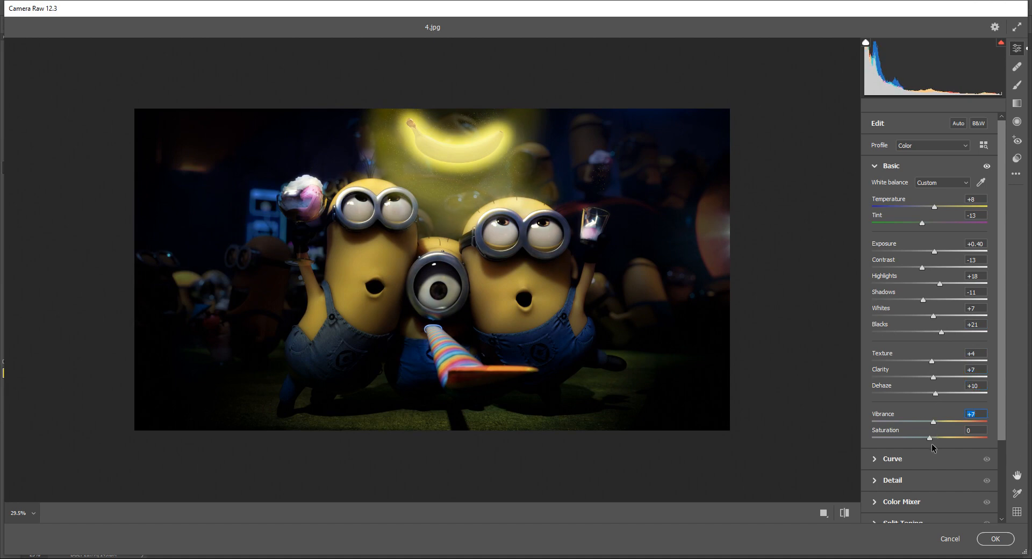
pyautogui.moveTo(931, 439); pyautogui.dragTo(933, 438)
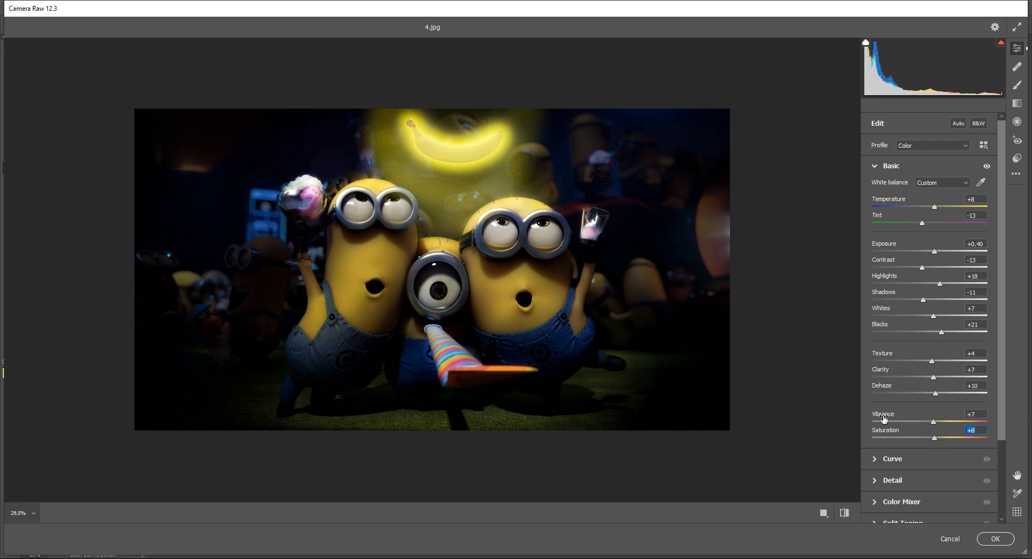
pyautogui.click(875, 166)
pyautogui.click(874, 166)
pyautogui.click(934, 171)
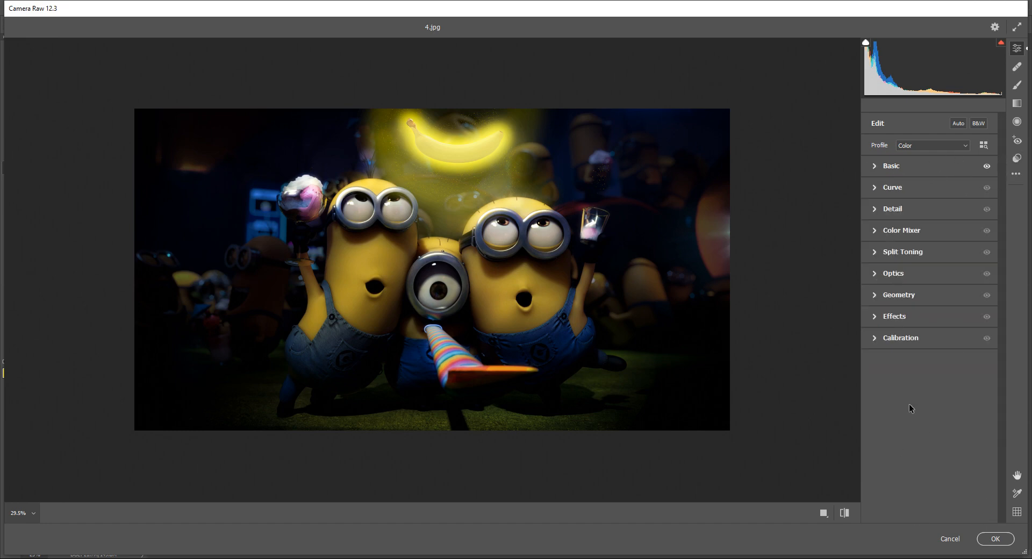
# Split-tone the image with highlights at hue 61 and saturation 2, and shadows at hue 210 with slight saturation.
pyautogui.click(875, 252)
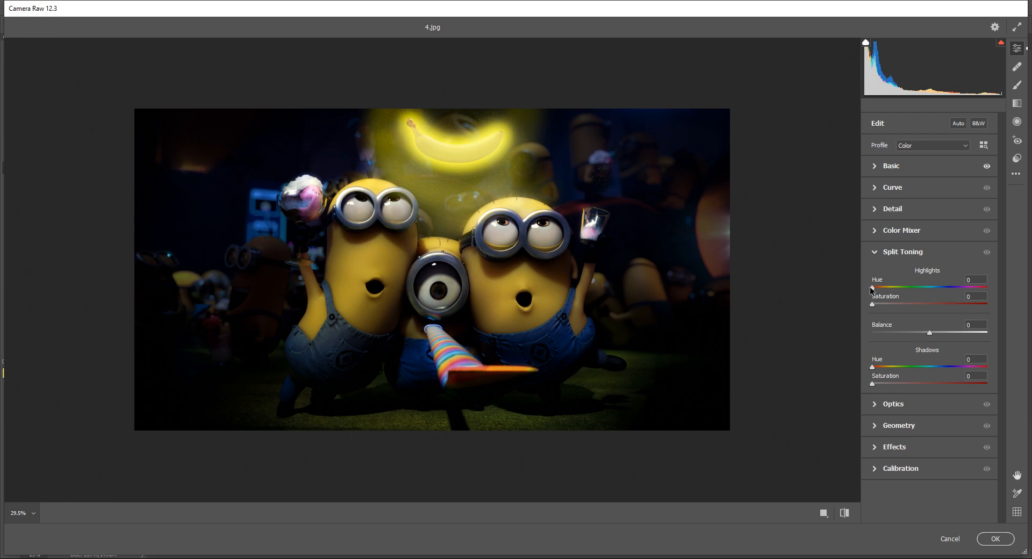
pyautogui.moveTo(872, 289); pyautogui.dragTo(876, 311)
pyautogui.moveTo(874, 370); pyautogui.dragTo(939, 369)
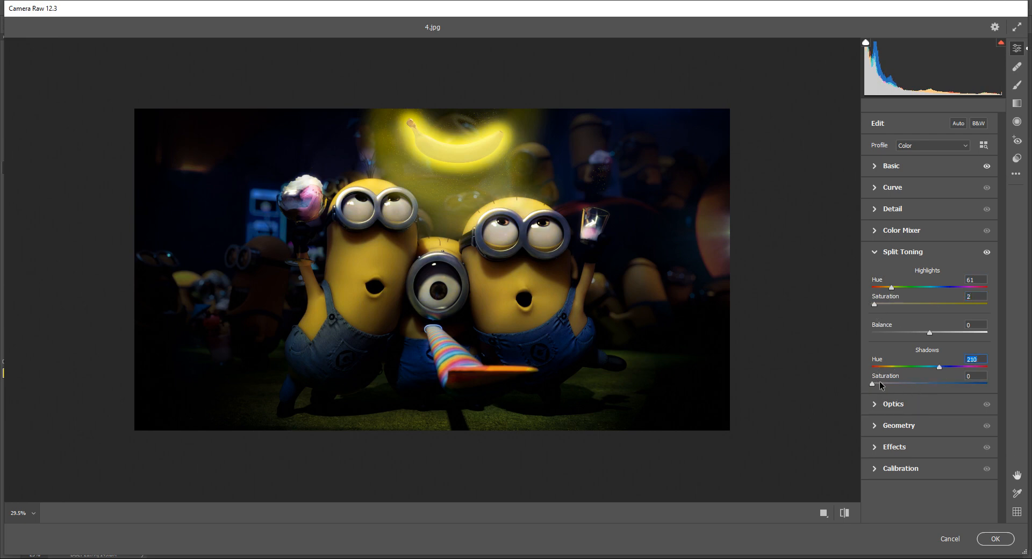
pyautogui.moveTo(873, 383); pyautogui.dragTo(880, 381)
pyautogui.click(874, 259)
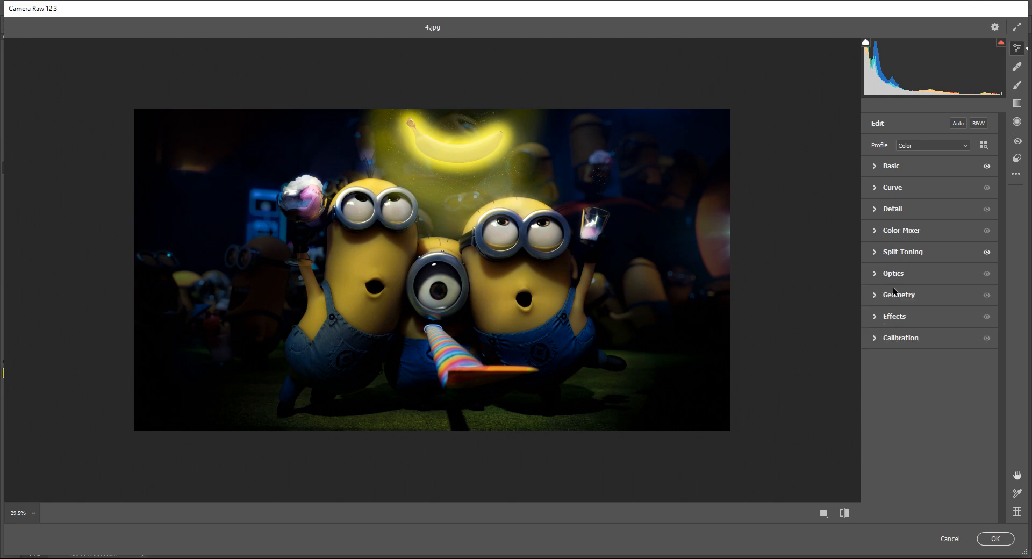
# Darken the image edges with Vignetting at -24 and apply the Camera Raw filter.
pyautogui.click(874, 317)
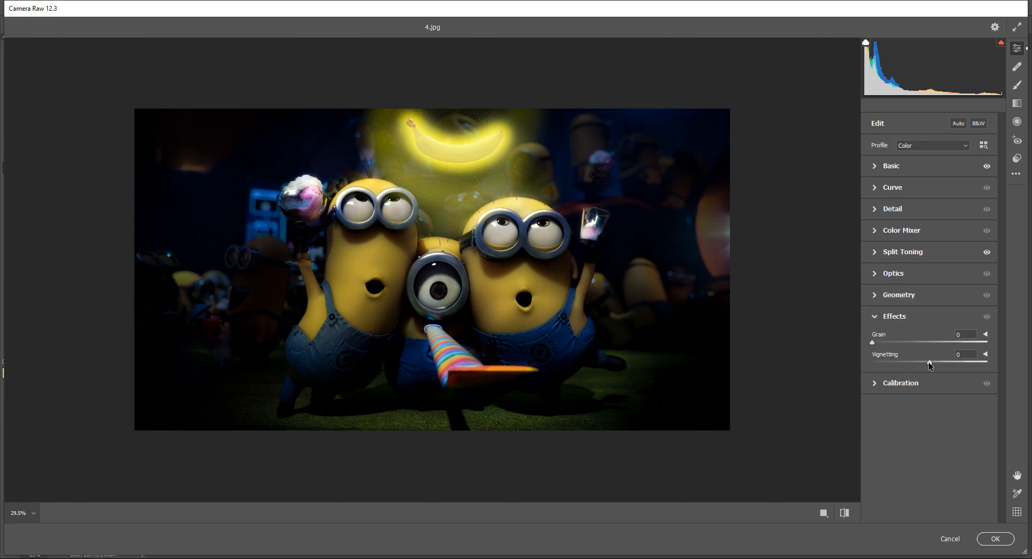
pyautogui.moveTo(926, 361); pyautogui.dragTo(972, 362)
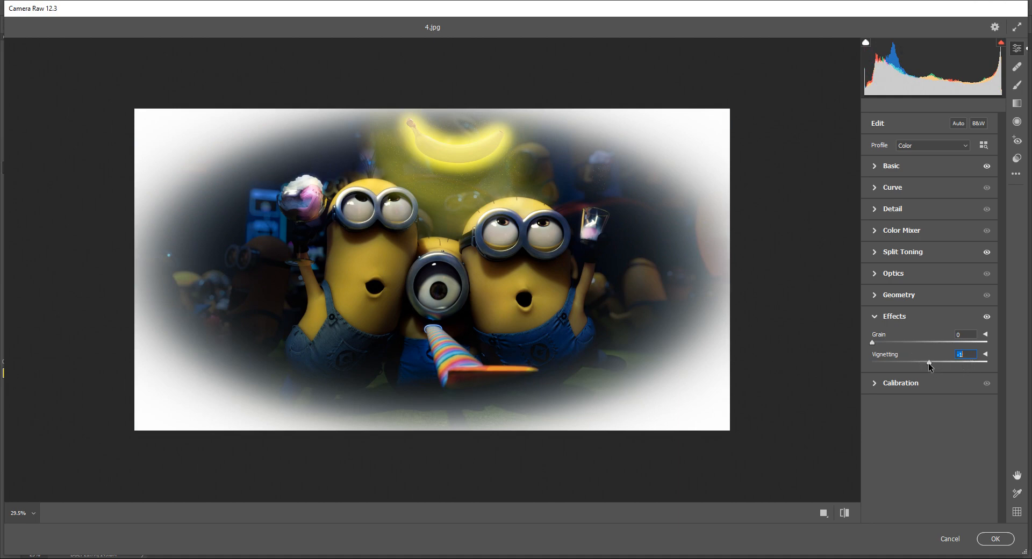
pyautogui.moveTo(928, 364)
pyautogui.mouseDown()
pyautogui.moveTo(905, 362)
pyautogui.moveTo(916, 361)
pyautogui.mouseUp()
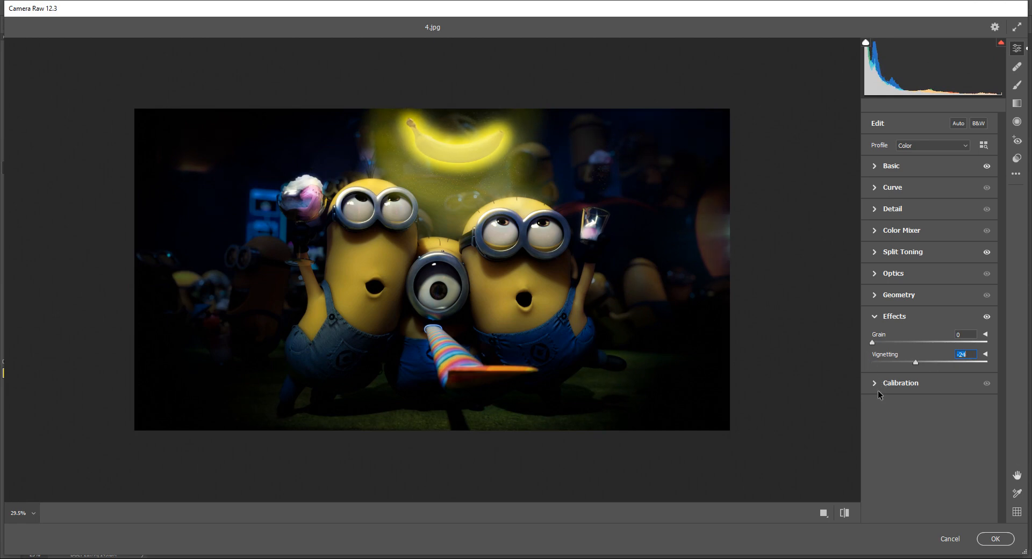
pyautogui.click(874, 317)
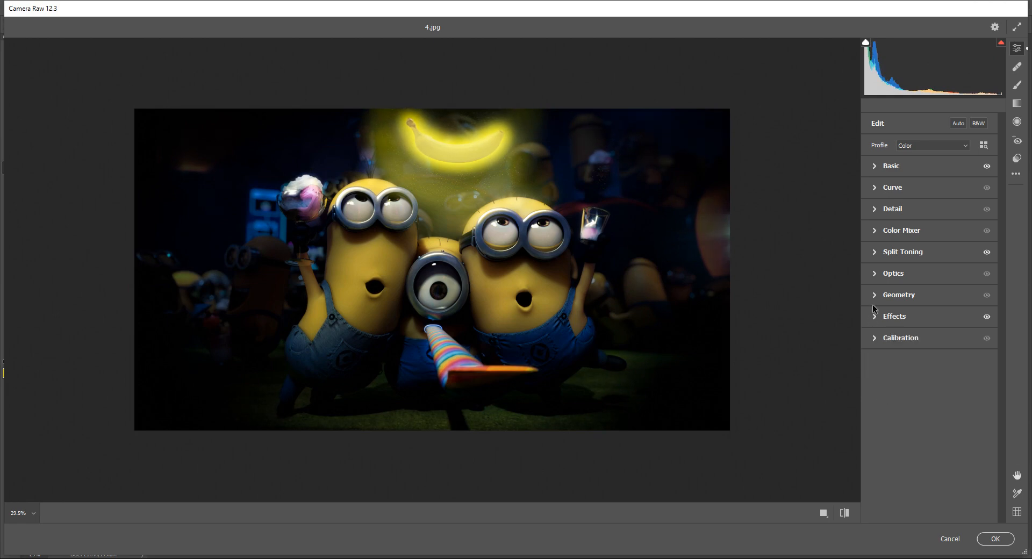
pyautogui.scroll(-3, 556, 240)
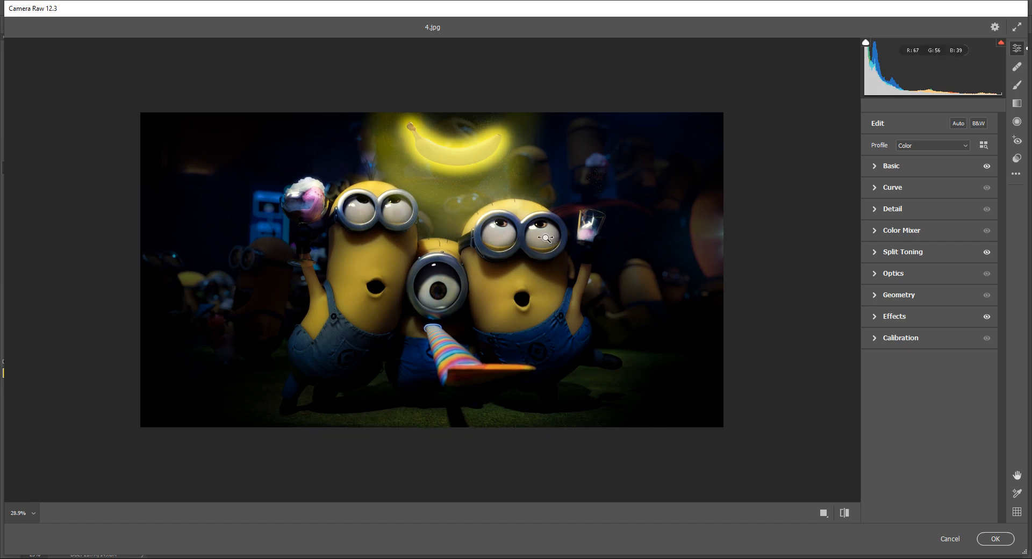
pyautogui.click(995, 539)
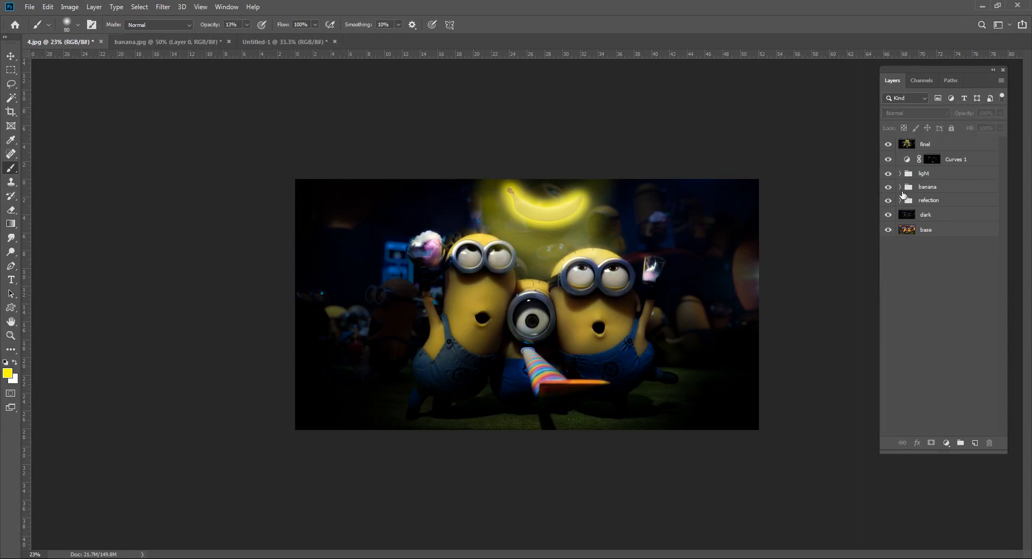
# Compare the image with and without the finel layer, and against the base layer alone.
pyautogui.click(888, 144)
pyautogui.click(888, 144)
pyautogui.click(888, 144)
pyautogui.click(888, 144)
pyautogui.click(887, 145)
pyautogui.keyDown('alt'); pyautogui.click(888, 235); pyautogui.keyUp('alt')
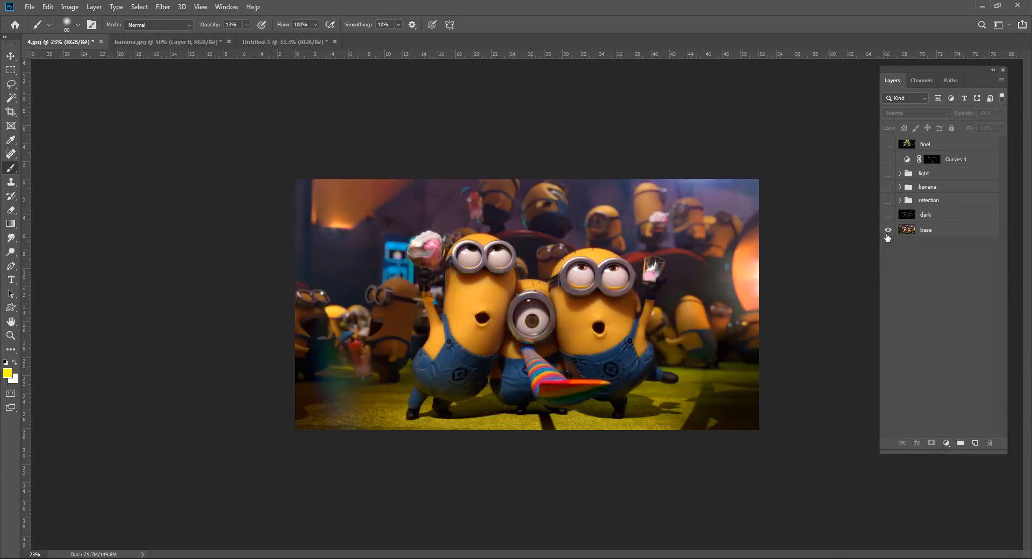
pyautogui.keyDown('alt'); pyautogui.click(888, 235); pyautogui.keyUp('alt')
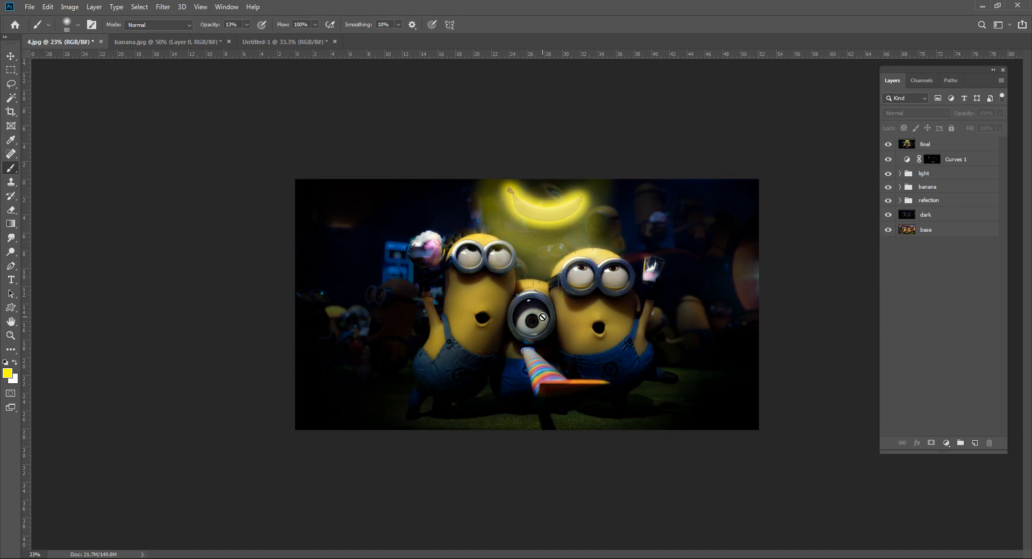
# Select the finel layer.
pyautogui.click(931, 146)
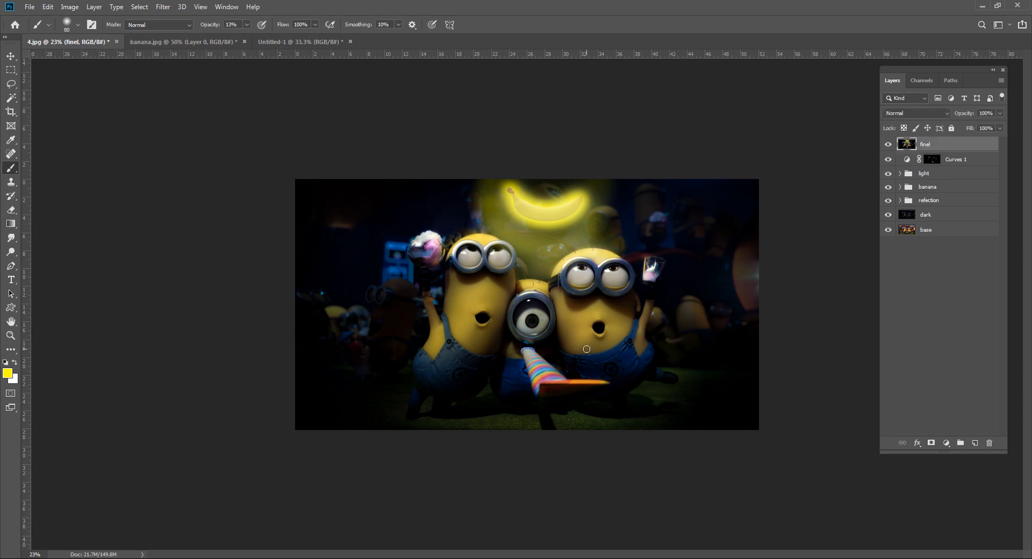
pyautogui.click(958, 271)
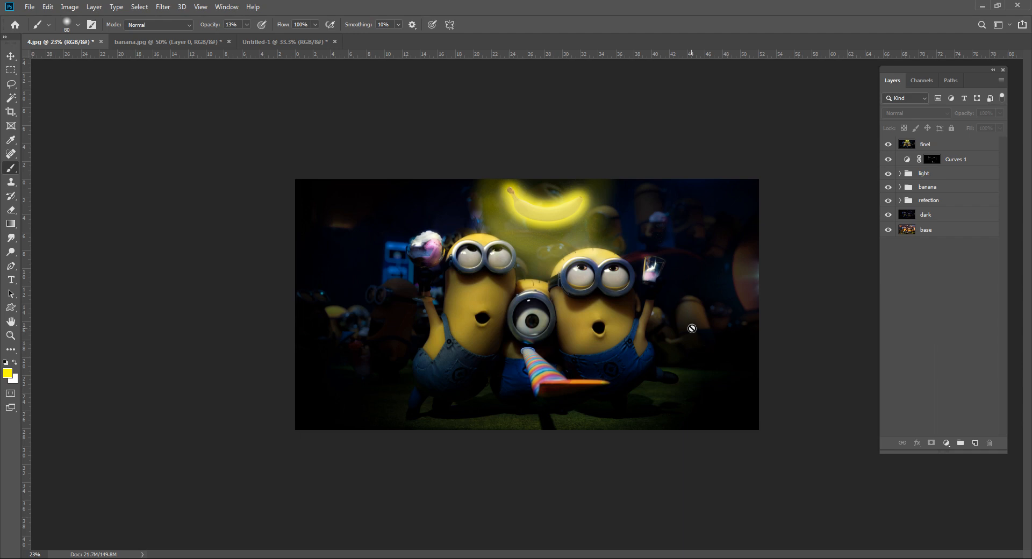
pyautogui.click(939, 144)
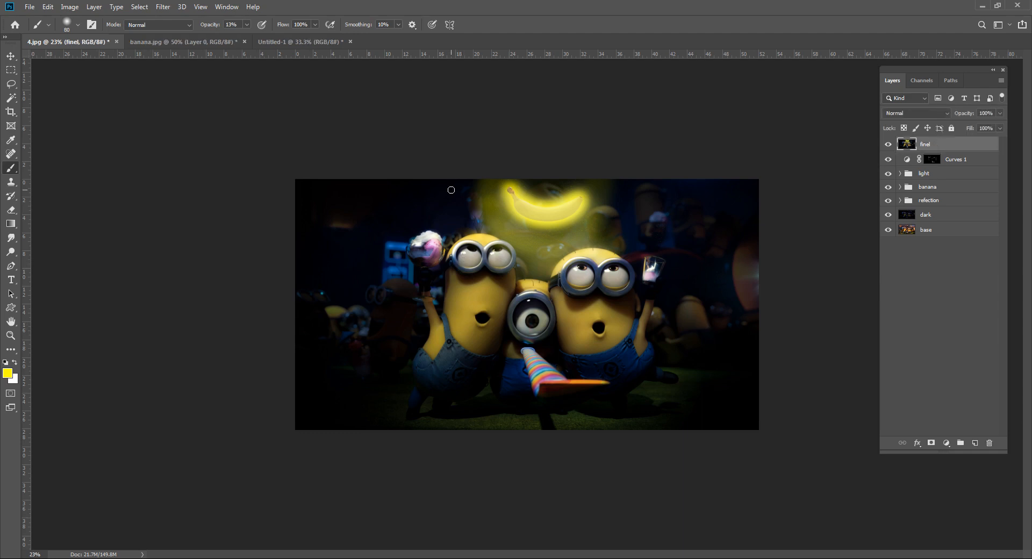